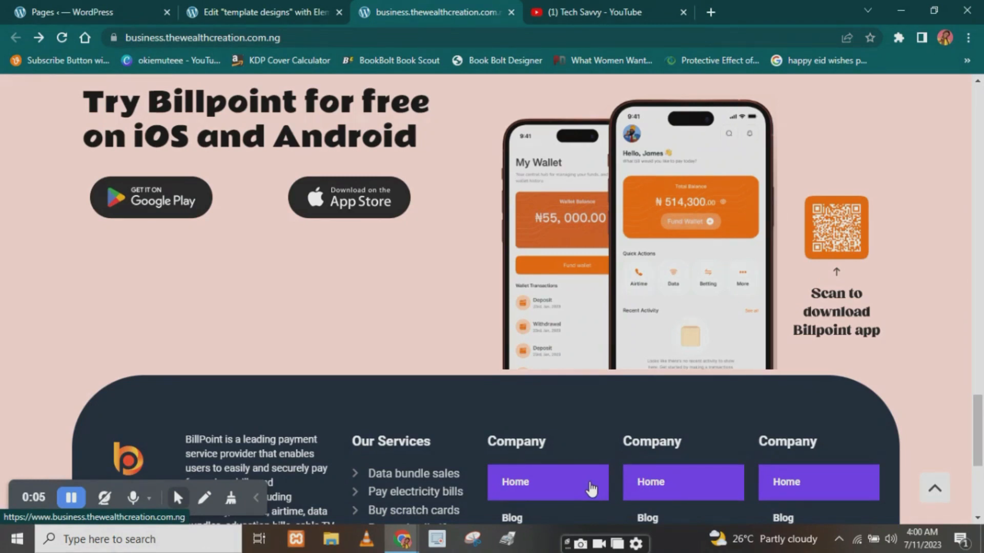
- Load the billpoint.co website in a new browser tab
click(579, 10)
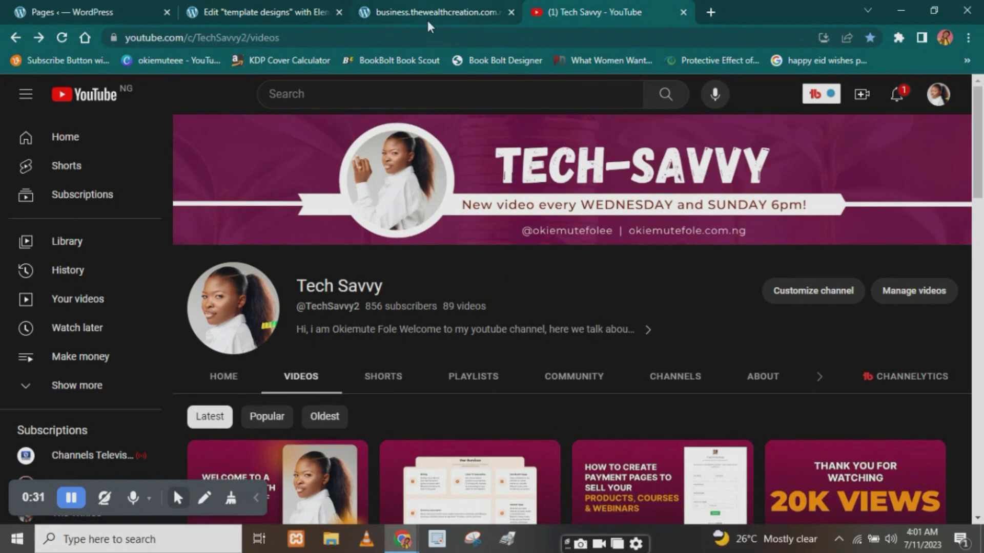
click(714, 14)
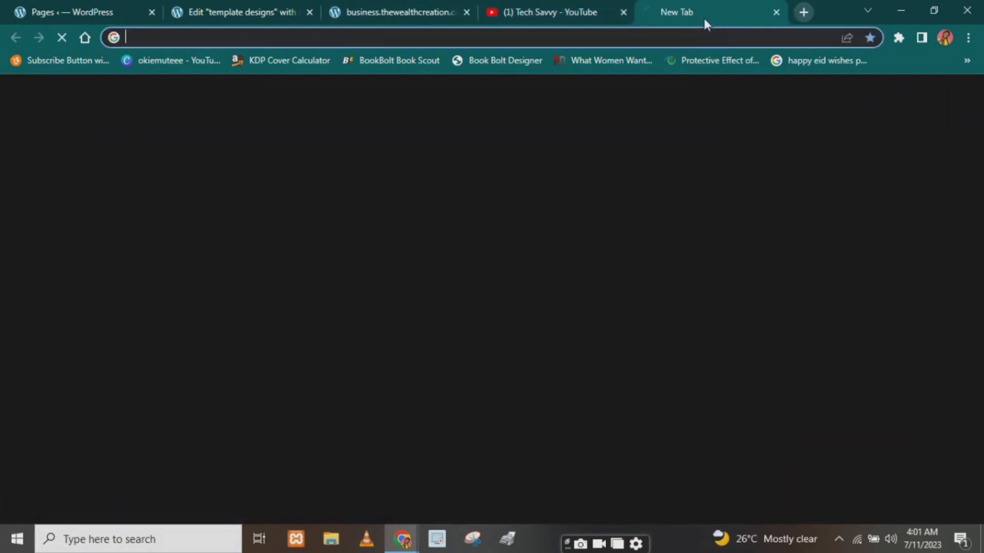
text(bill)
key(Return)
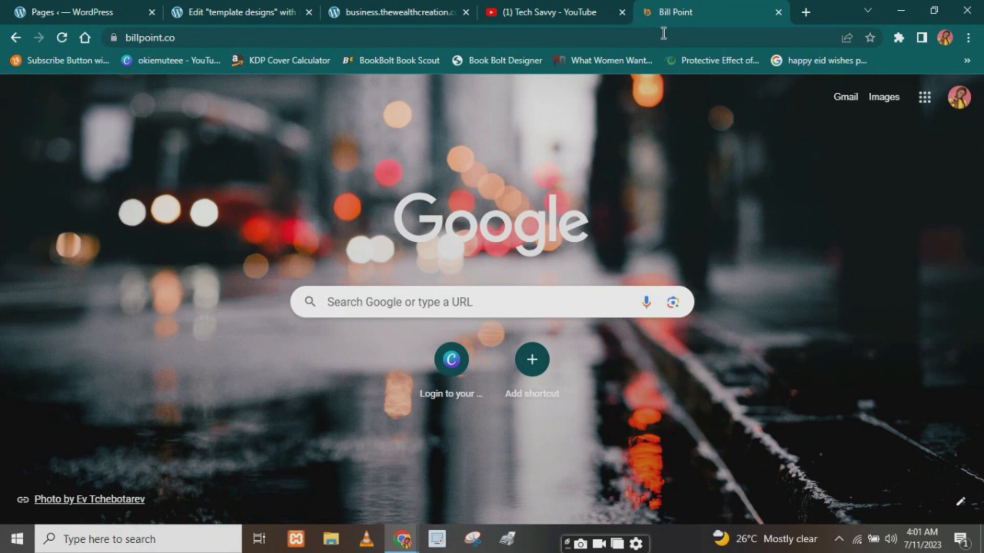
- Examine the Billpoint home page through to its app download section and rounded footer
scroll(622, 136, down, 4)
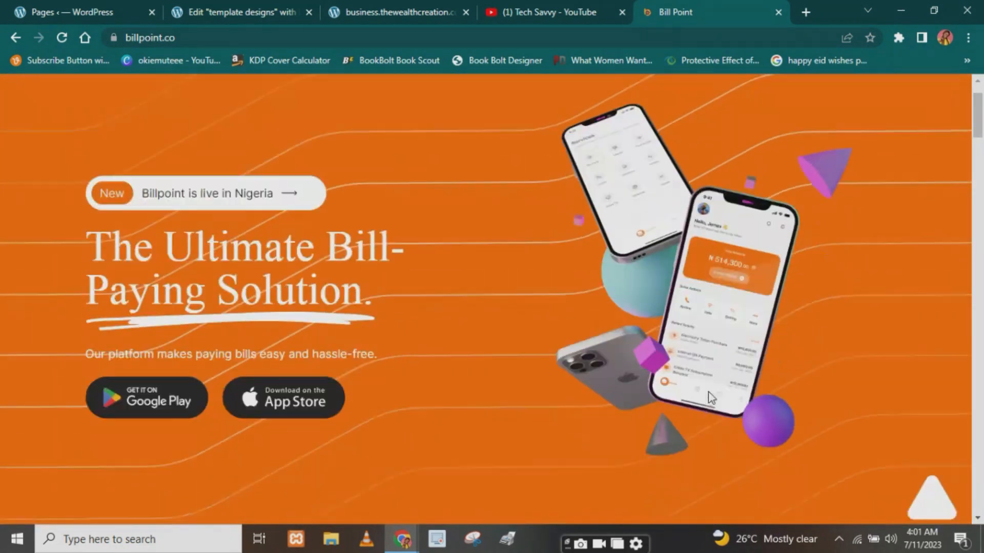
scroll(725, 386, down, 20)
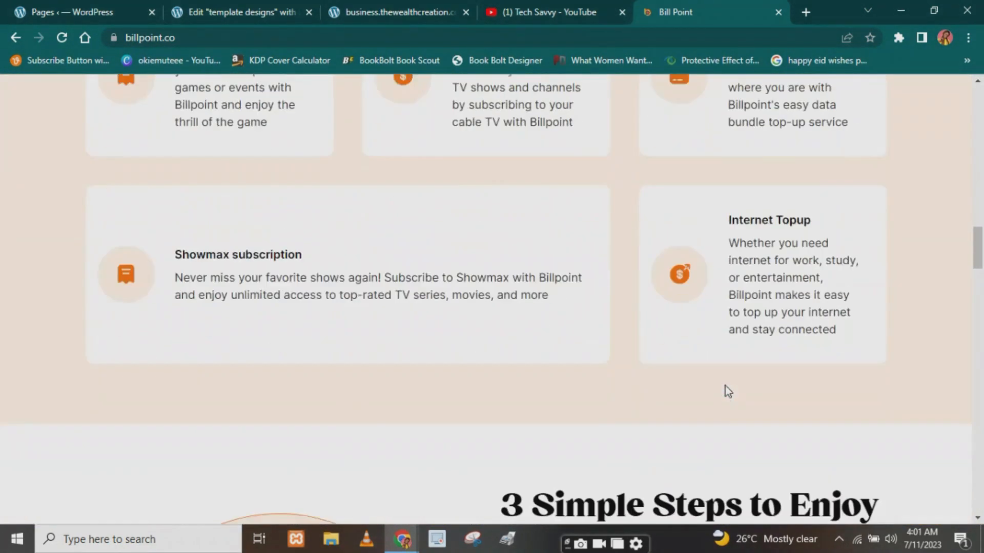
scroll(725, 386, down, 20)
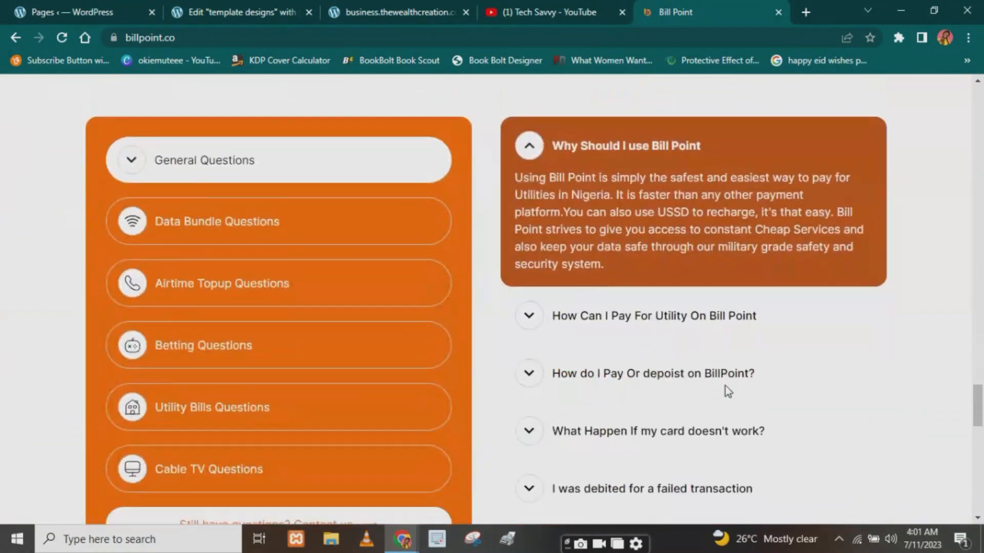
scroll(725, 386, down, 13)
scroll(724, 382, up, 9)
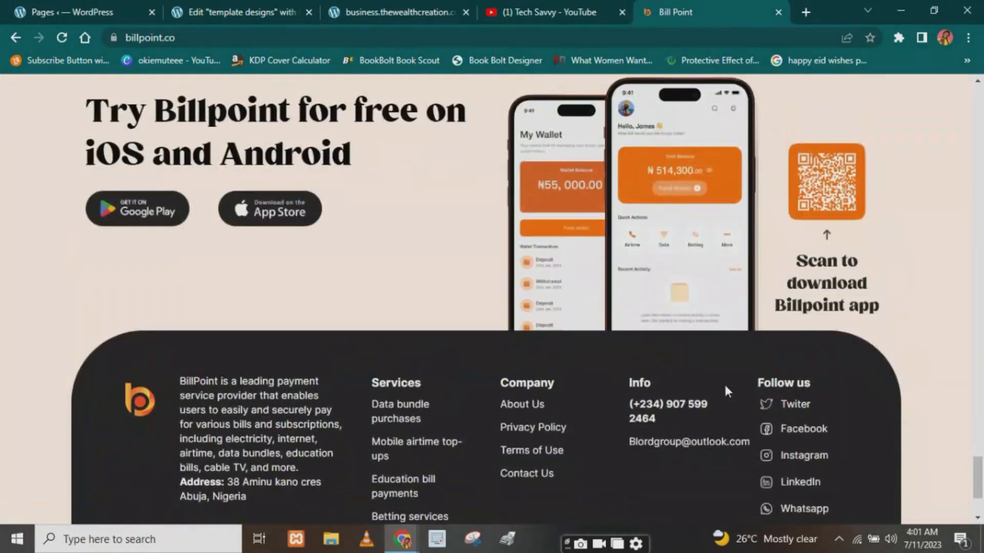
scroll(726, 388, down, 8)
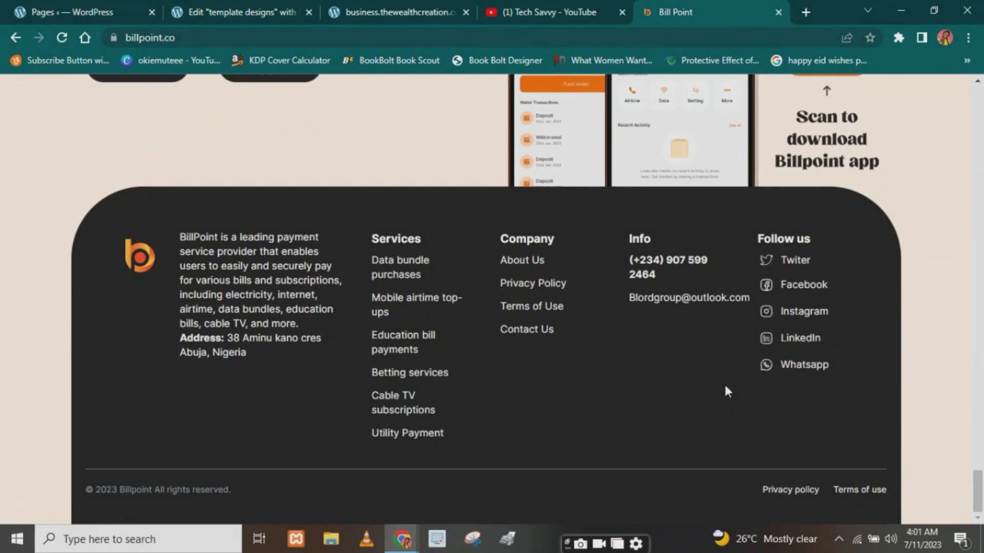
scroll(716, 393, up, 5)
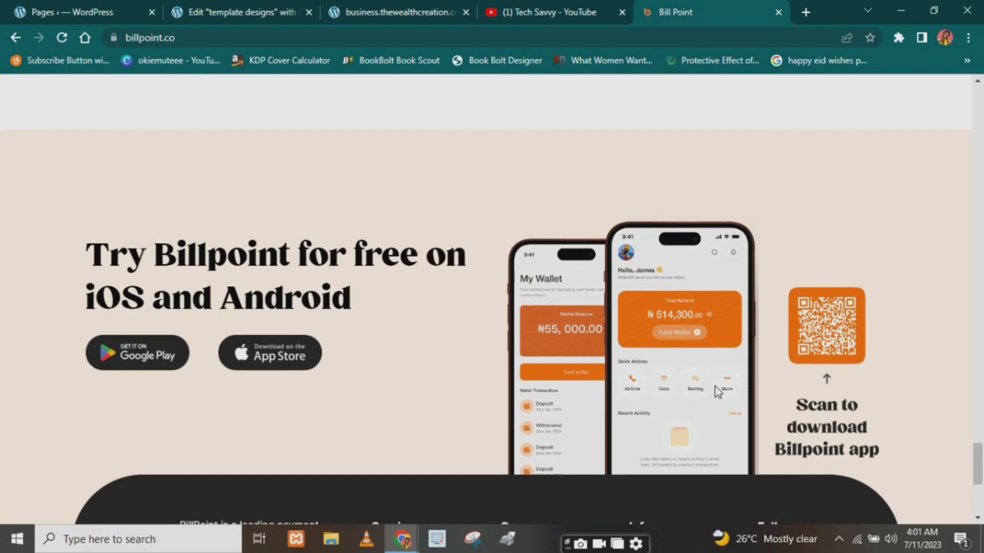
- Switch to the Elementor editor for the "template designs" page and add a section with two equal columns
click(530, 10)
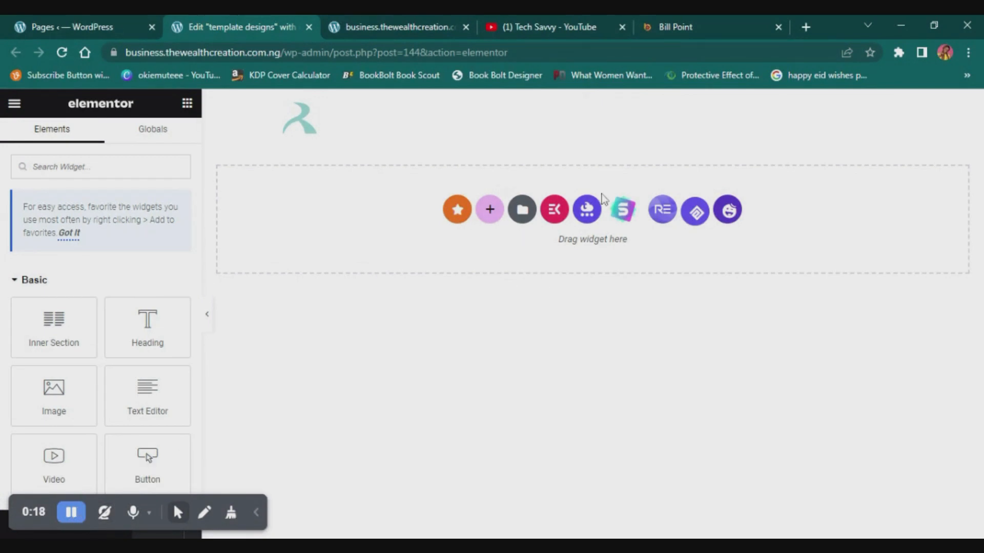
click(488, 211)
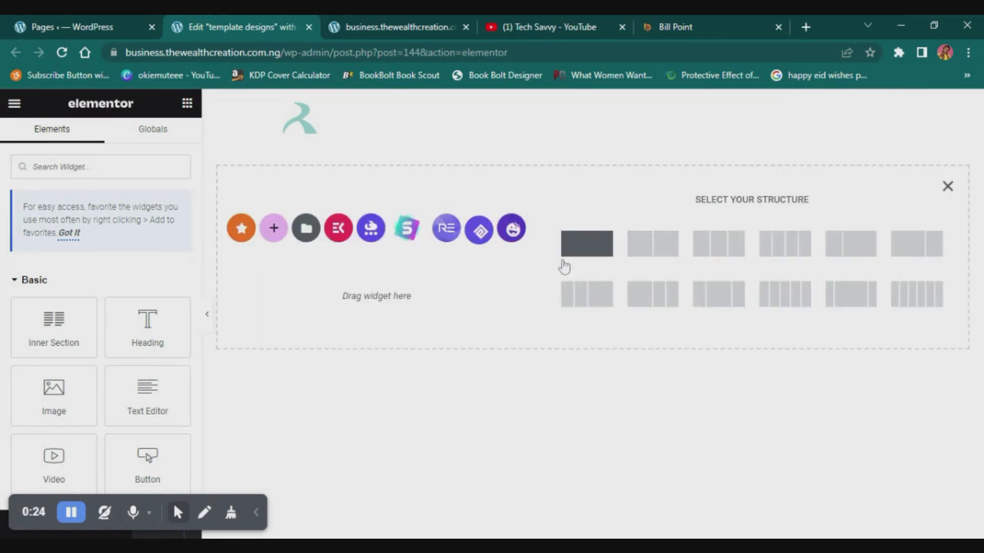
click(649, 251)
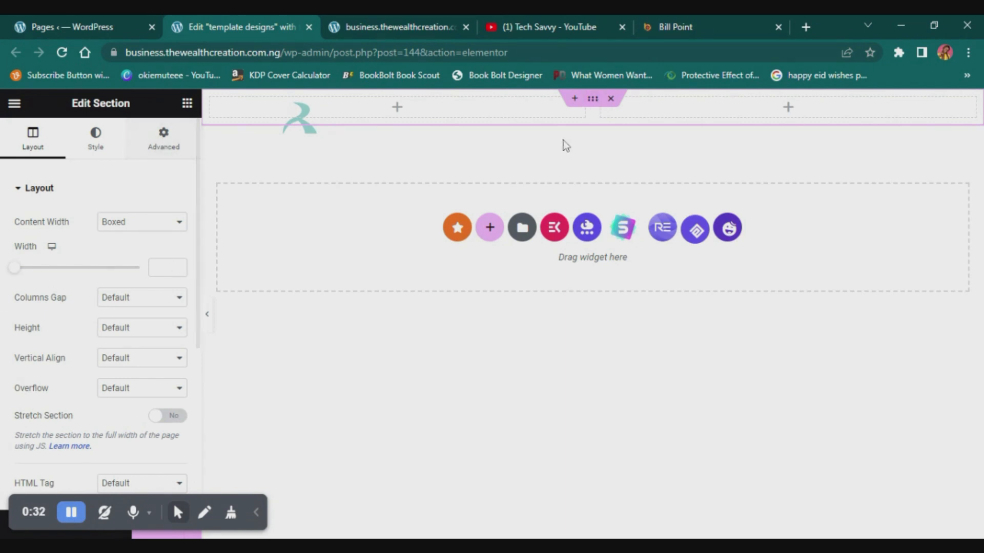
- Set the new section's padding to 150 px on all sides
click(162, 138)
click(65, 312)
click(28, 329)
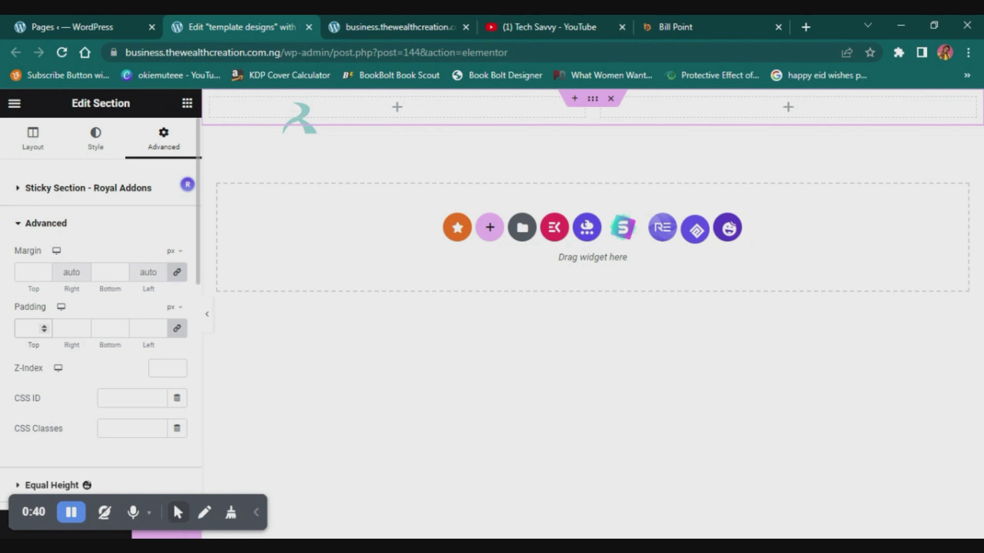
key(F1)
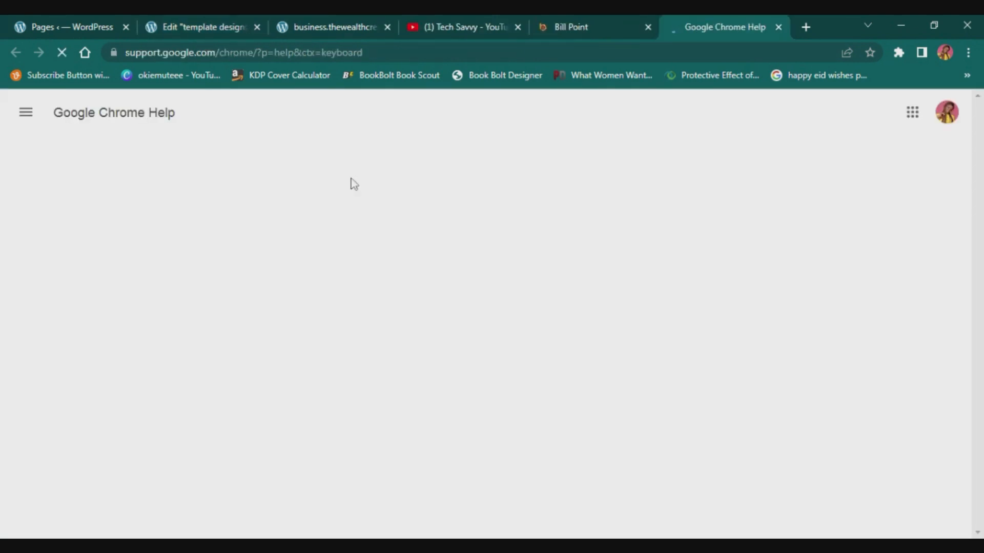
click(213, 17)
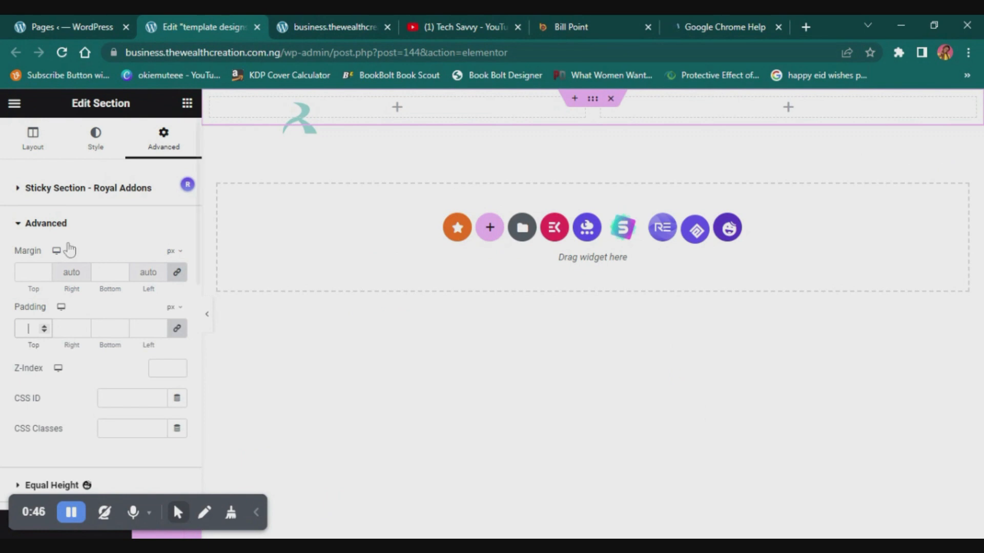
text(150)
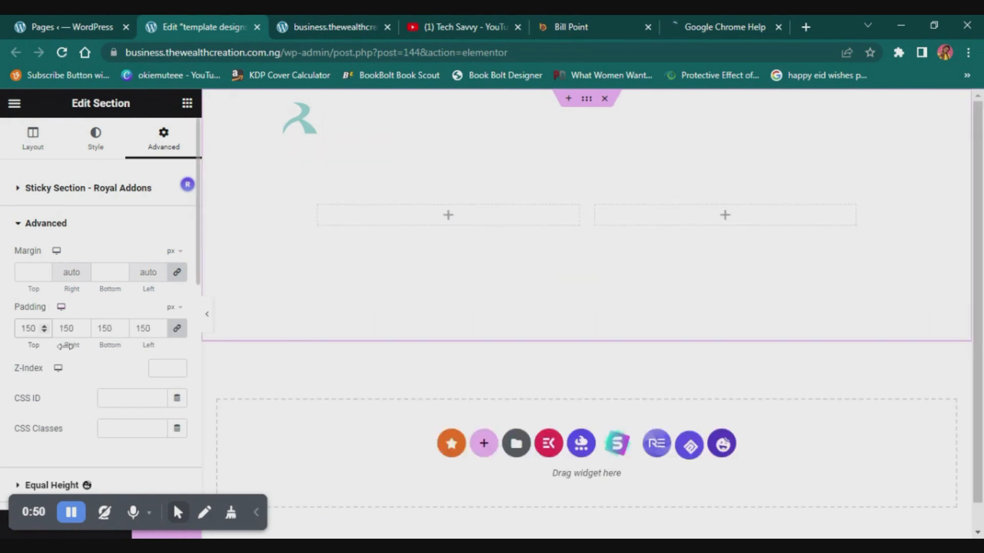
- Unlink the section's padding values and set bottom to 100 px and right and left to 80 px
click(177, 329)
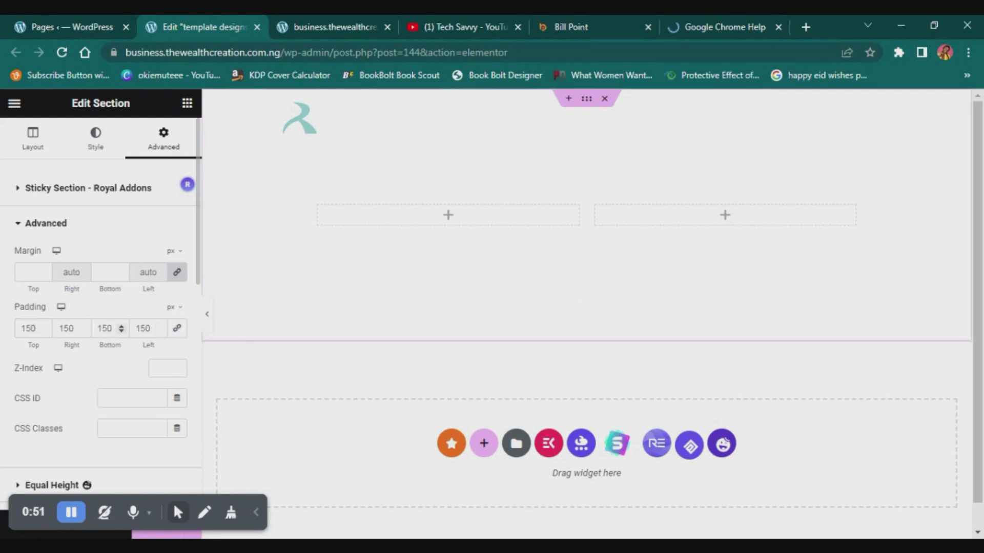
click(96, 328)
key(ctrl+a)
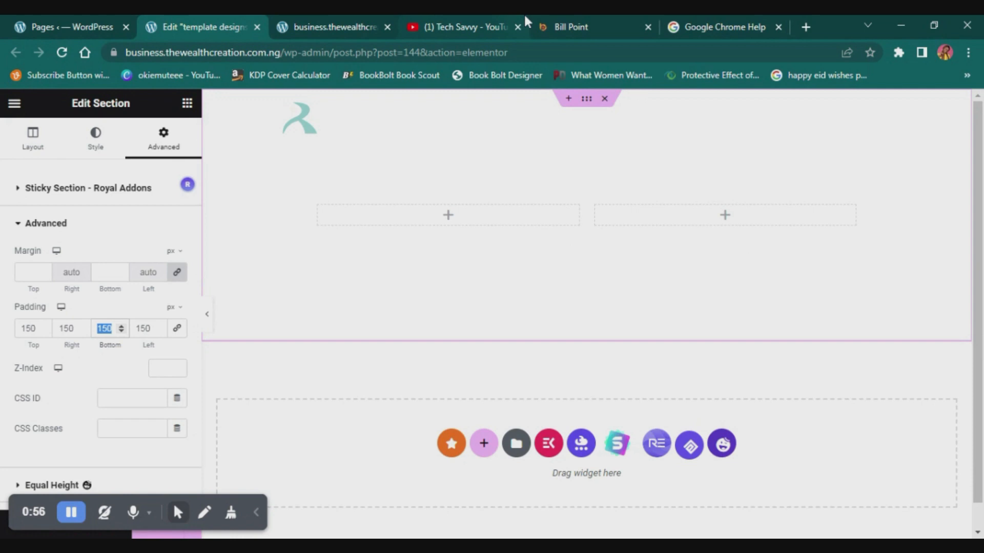
text(100)
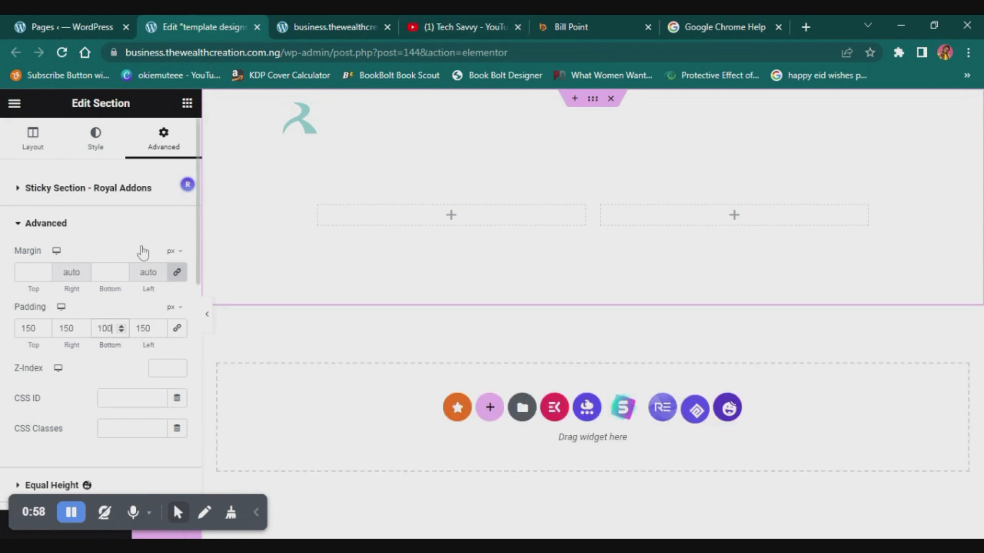
click(67, 329)
key(ctrl+a)
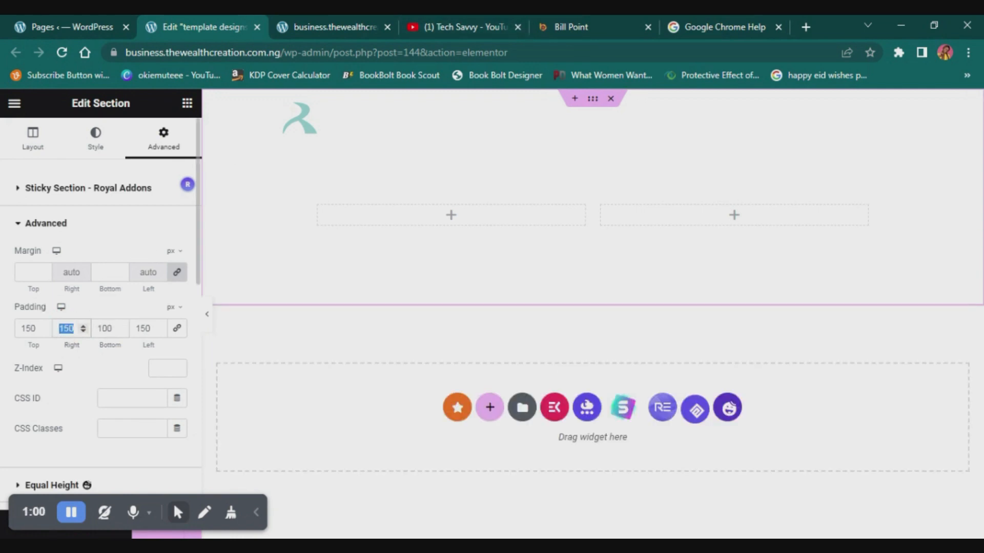
text(80)
key(Tab)
key(Tab)
text(80)
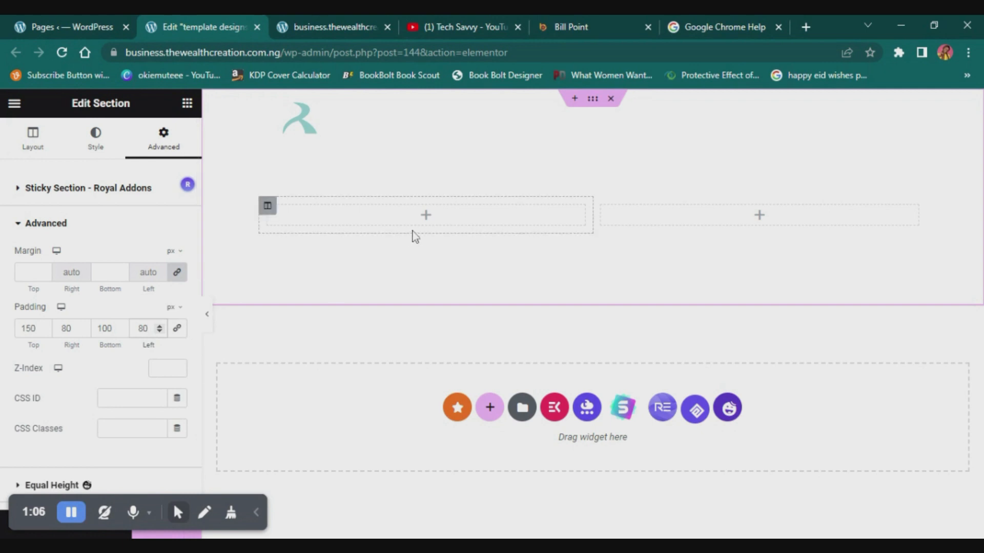
- Give the section a classic background in the pale pink colour #FFF2F2
click(101, 145)
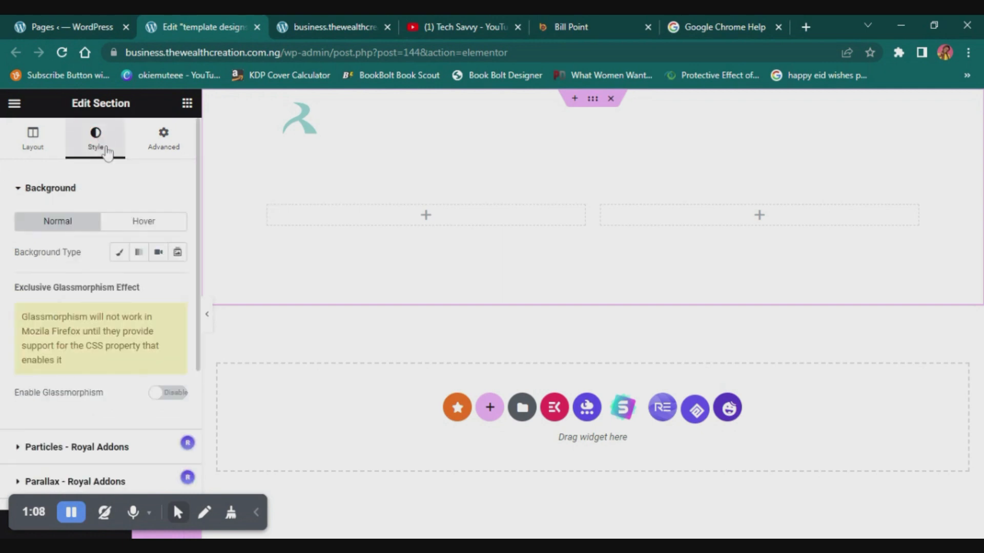
click(121, 252)
click(177, 283)
click(103, 337)
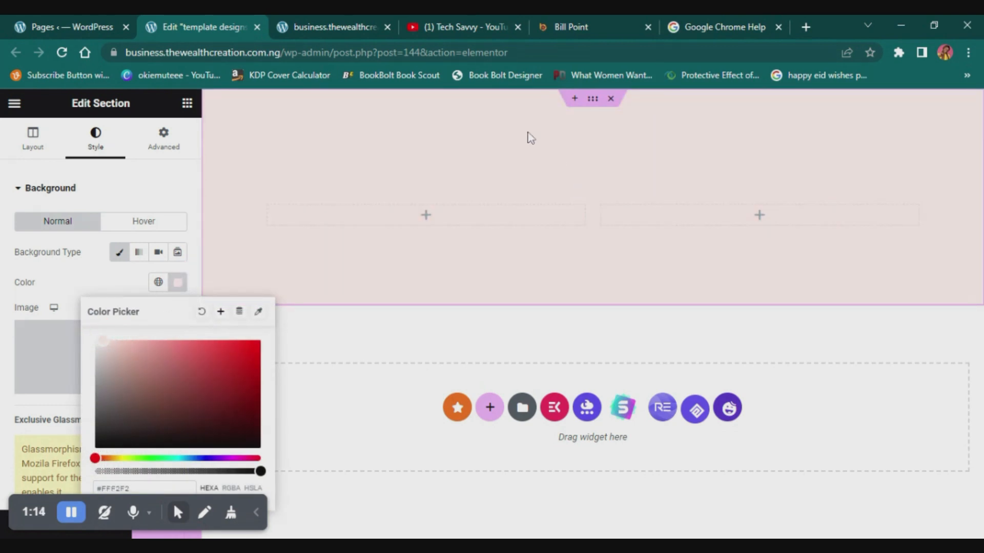
- Add a Heading widget to the left column with the title "Try Billpoint for free on iOS and Android", copied from the Billpoint site
click(427, 216)
drag(144, 317, 325, 211)
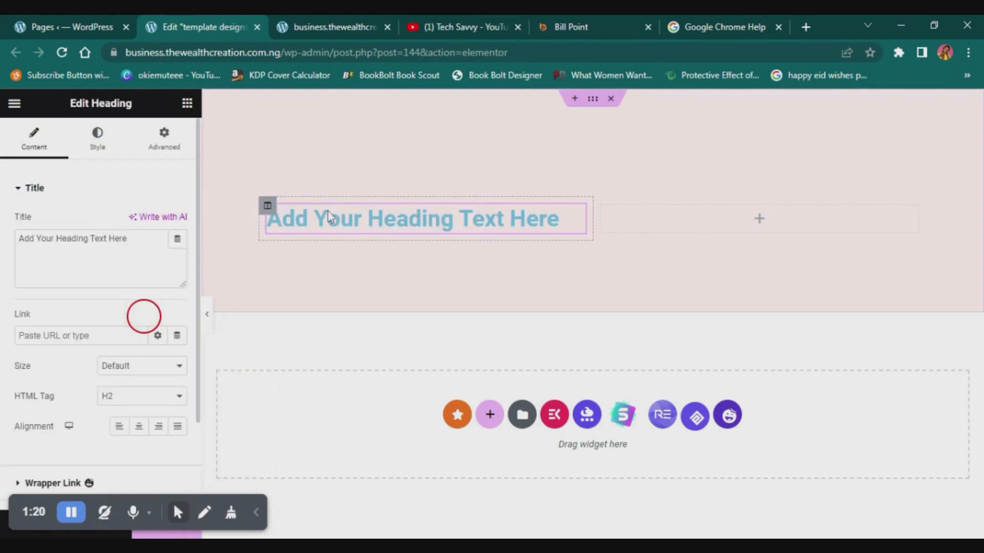
click(127, 241)
click(712, 26)
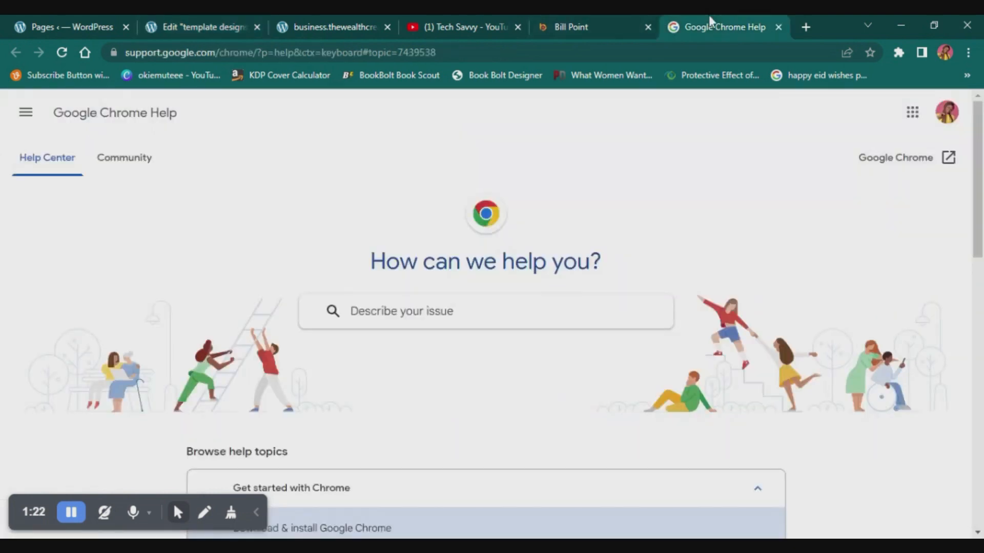
click(587, 18)
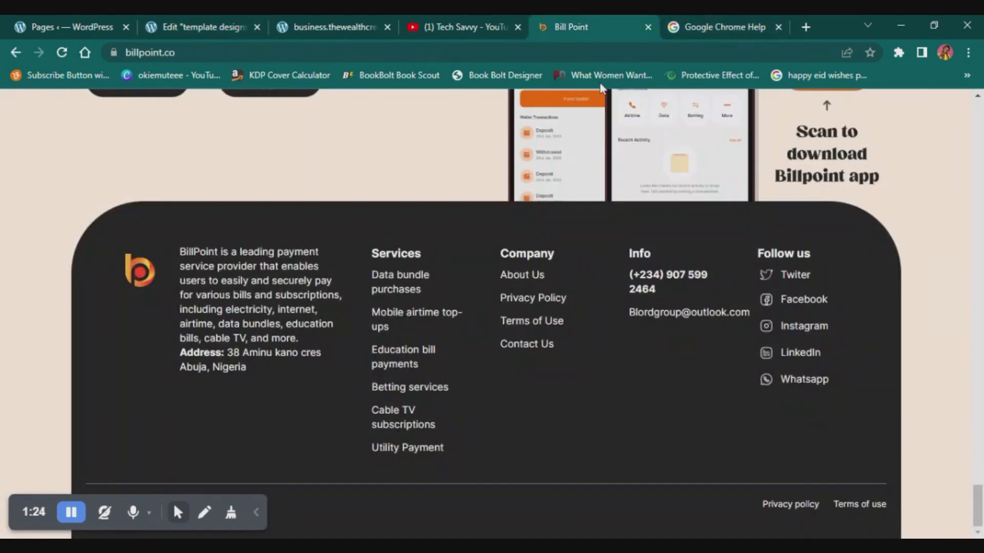
scroll(290, 233, up, 3)
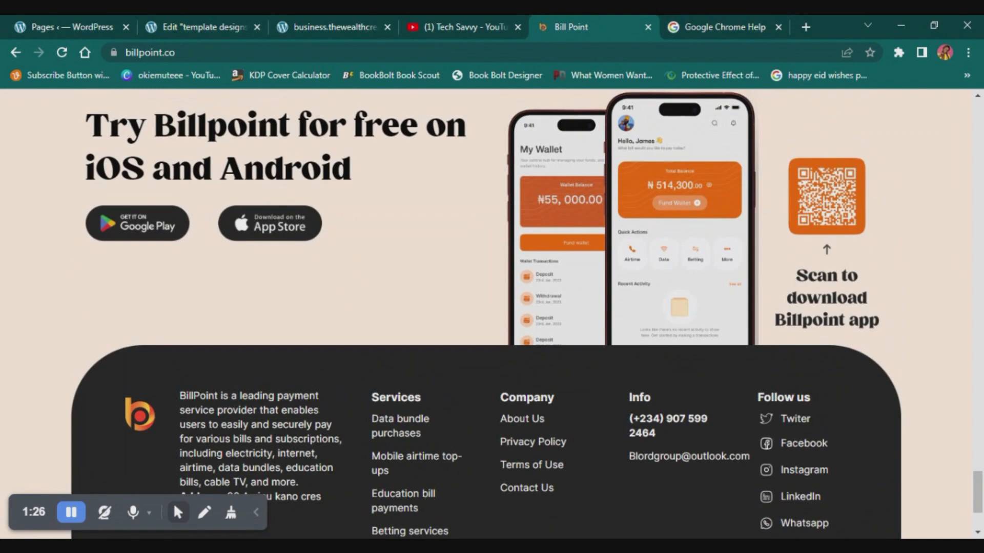
drag(87, 110, 374, 173)
key(ctrl+c)
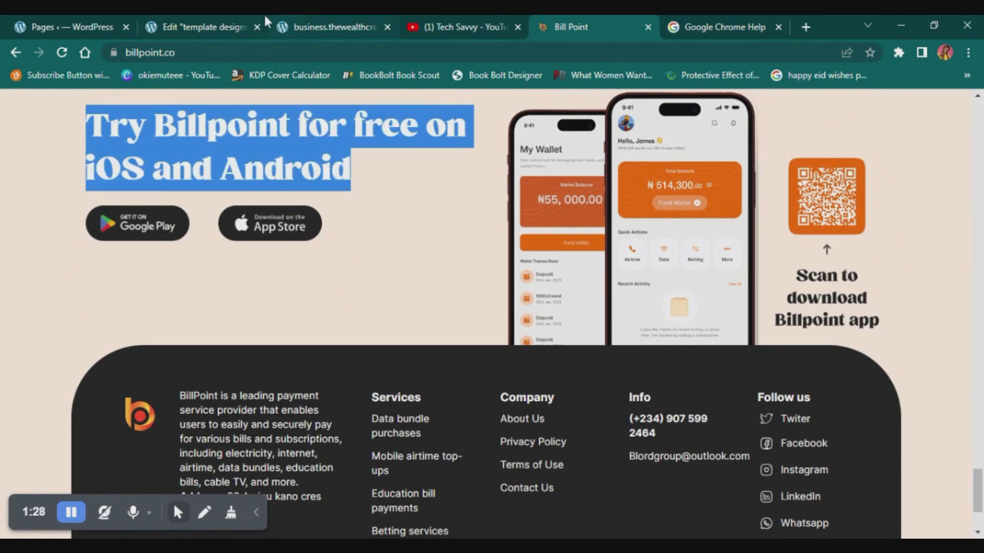
click(196, 20)
click(145, 242)
key(ctrl+a)
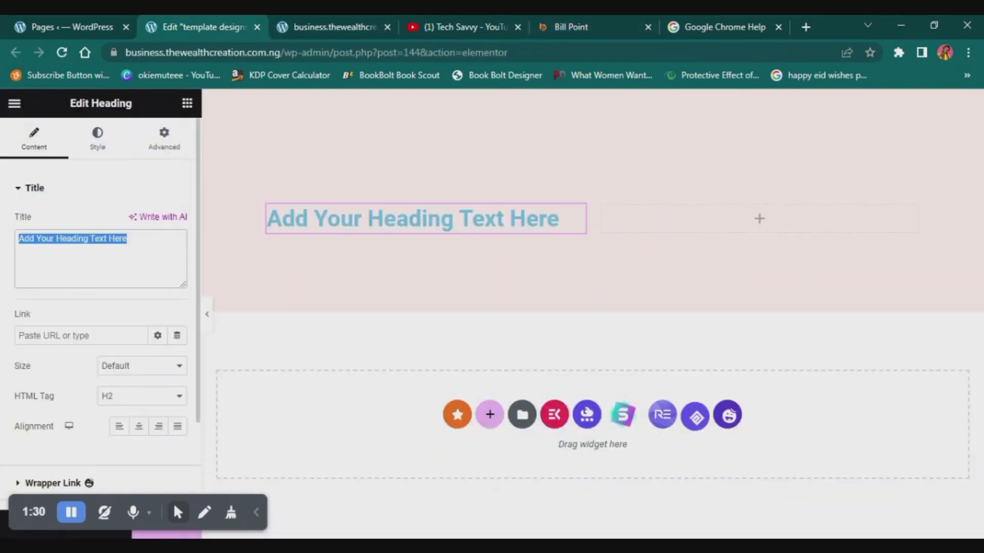
key(ctrl+v)
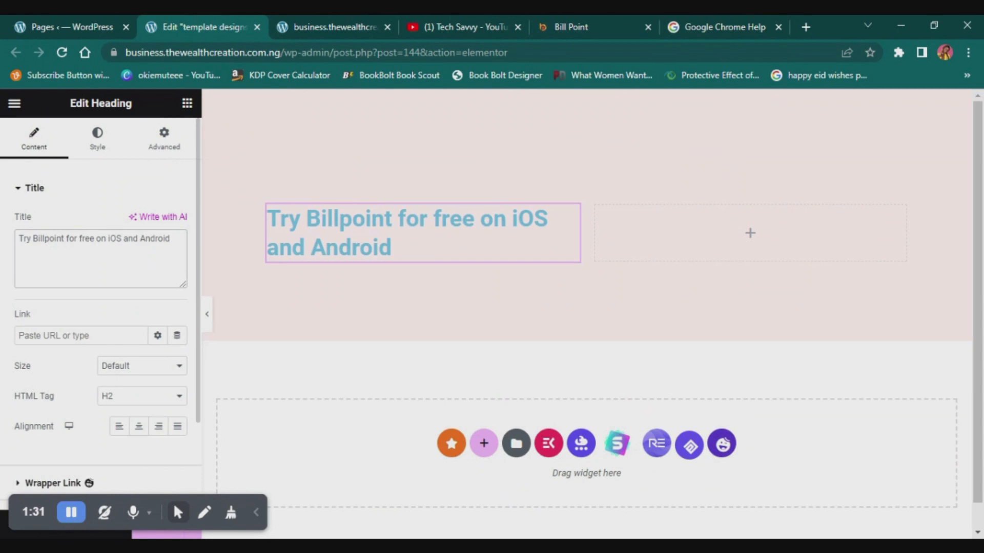
- Change the heading's text color to black
click(97, 139)
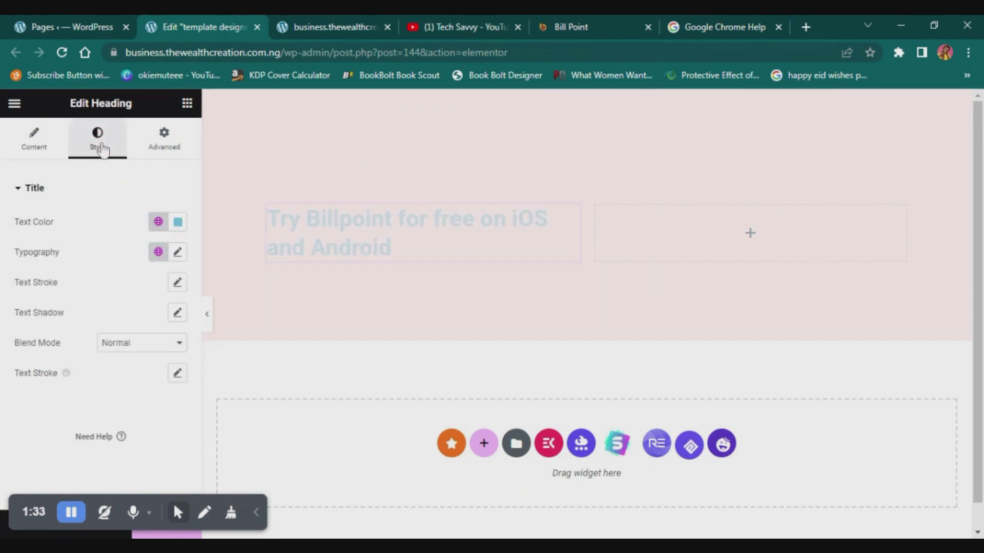
click(178, 221)
click(90, 370)
drag(89, 371, 97, 382)
click(111, 220)
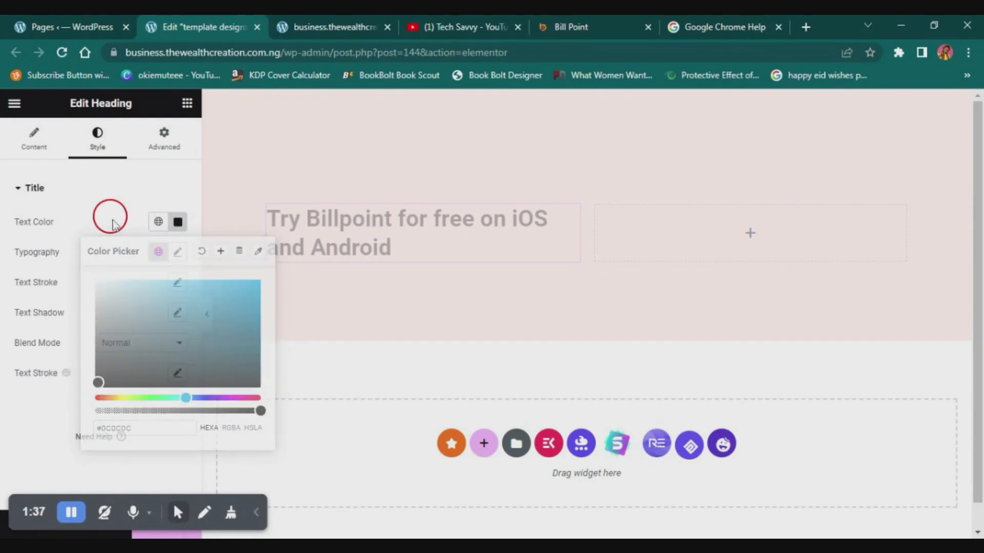
- Set the heading's typography font family to Rammetto One
click(177, 252)
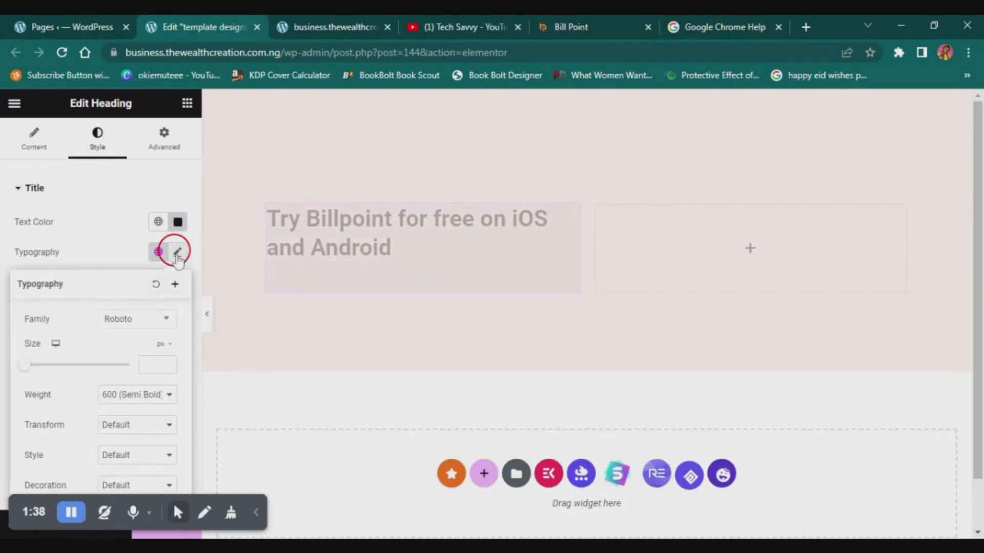
click(130, 317)
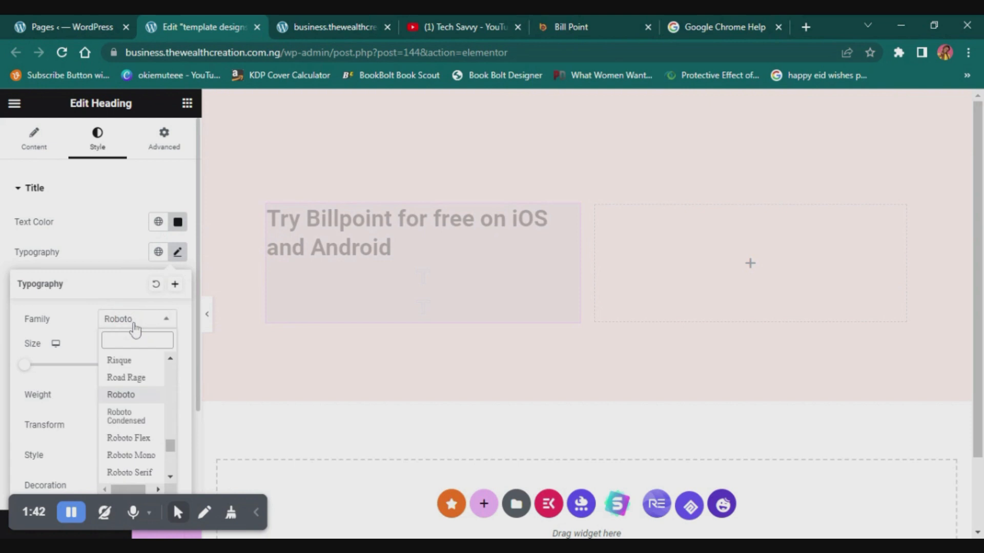
text(ramm)
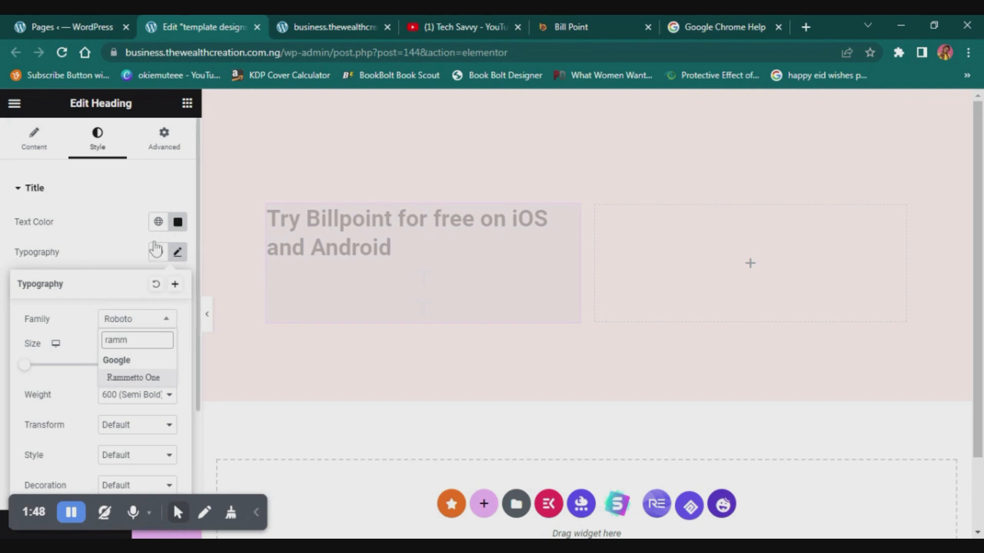
click(134, 379)
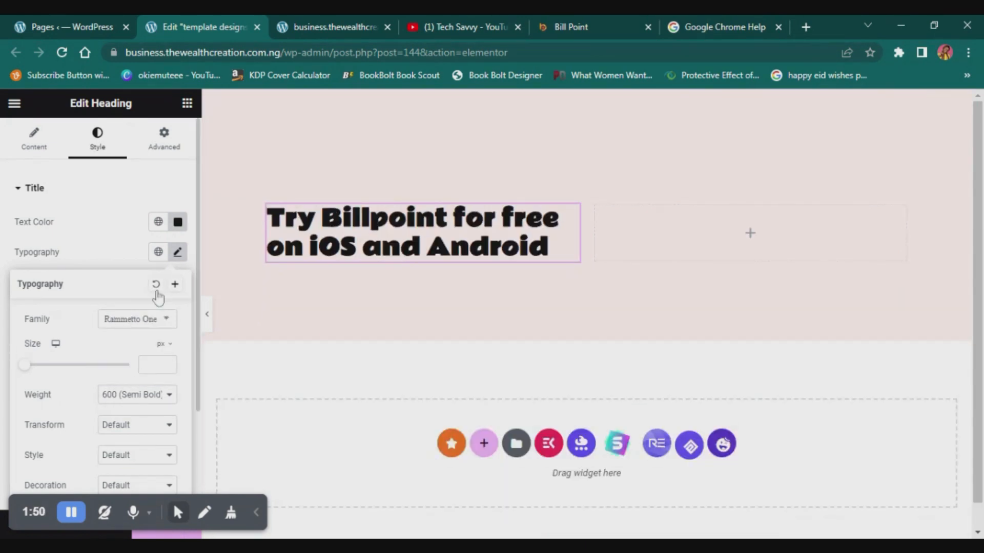
- Set the heading's font weight to 400 (Normal) and its size to 38 px, and preview it at full page width
click(136, 395)
click(141, 456)
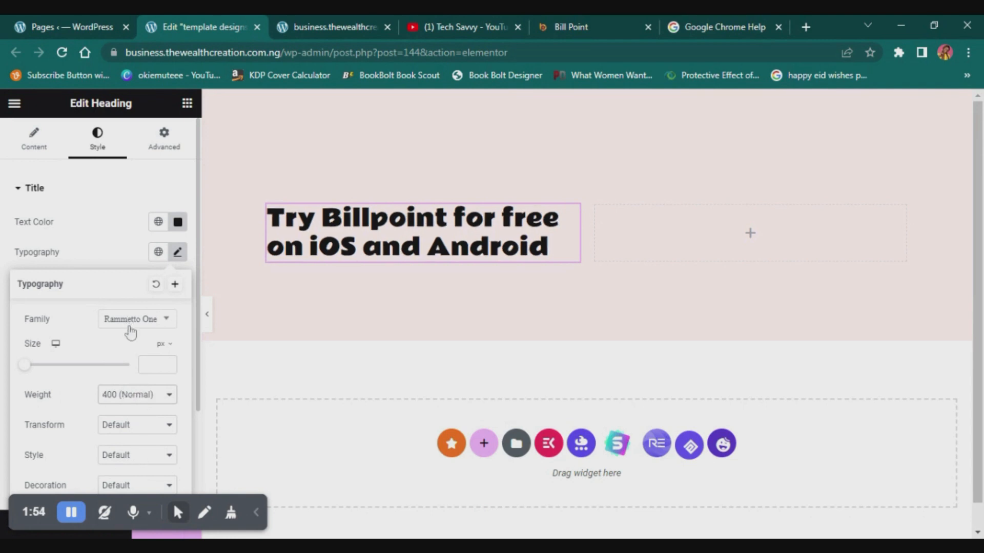
click(146, 365)
text(38)
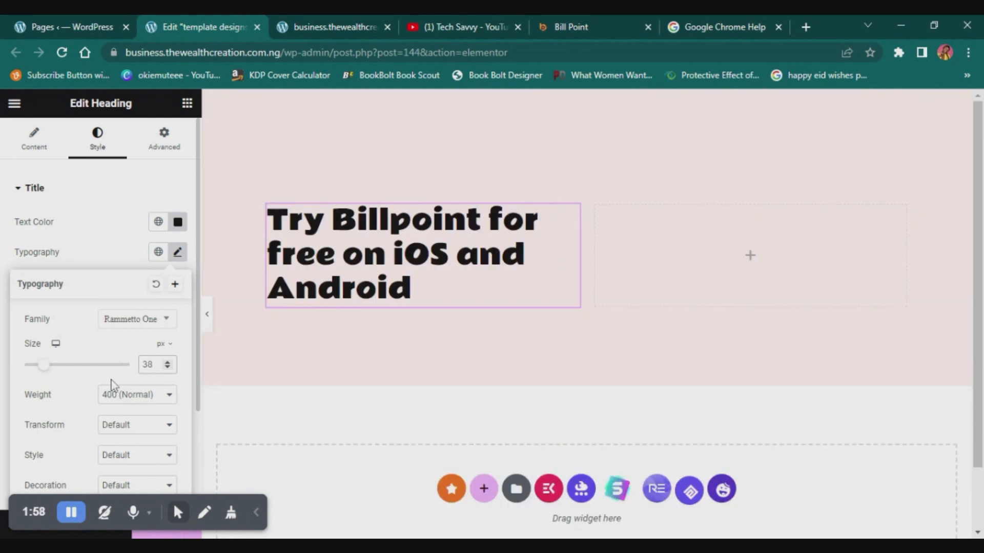
click(205, 313)
click(206, 318)
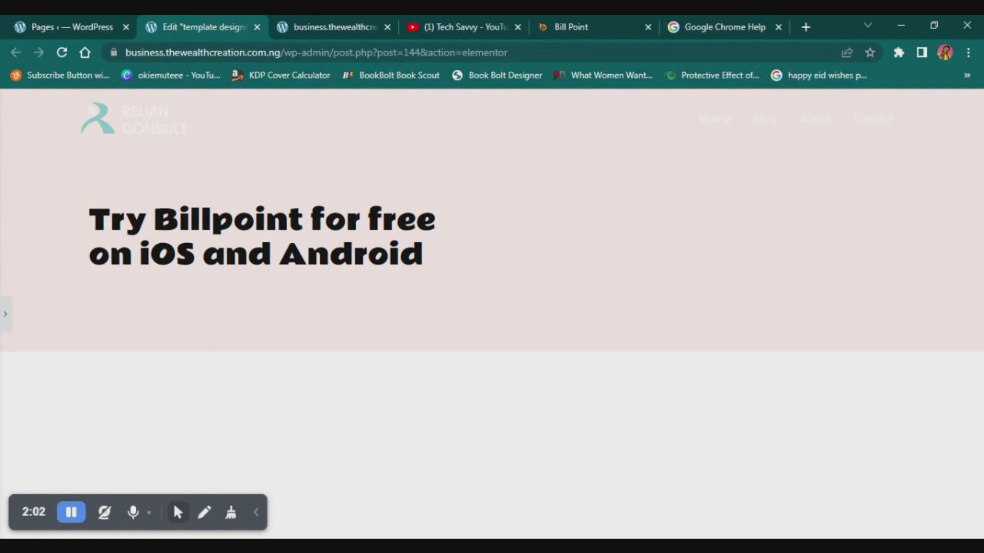
click(5, 310)
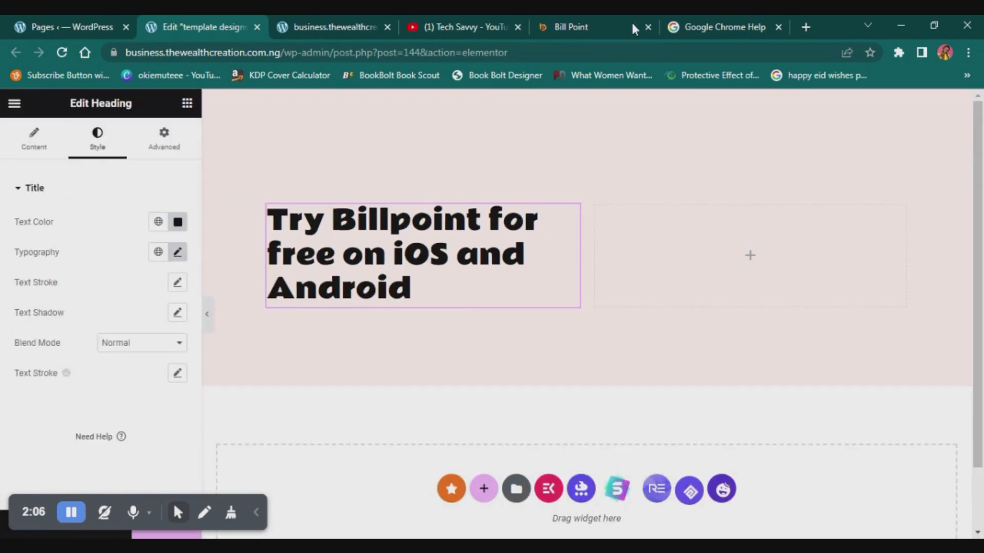
- Close the Google Chrome Help page, check the store badges on the Billpoint site, and add an Inner Section below the heading
click(778, 26)
click(706, 22)
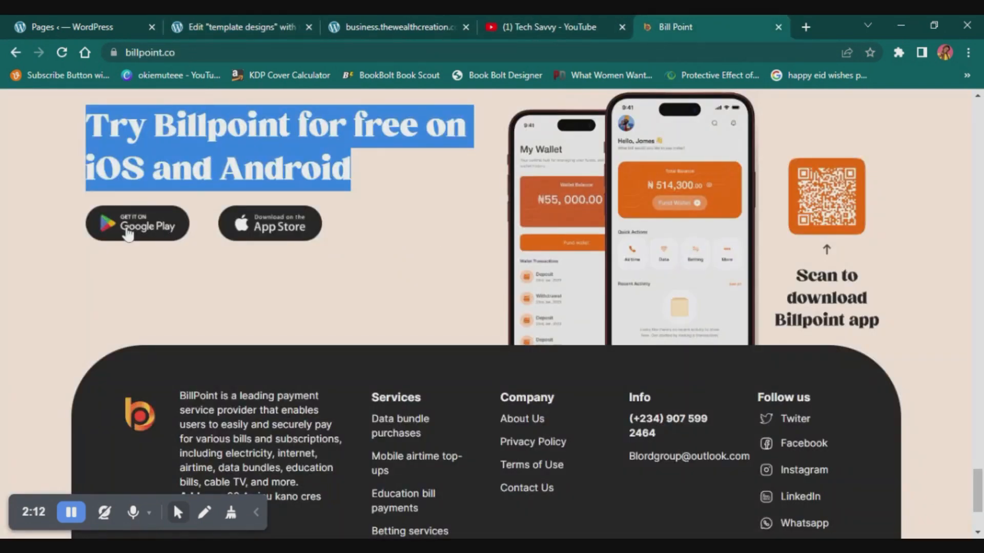
click(278, 21)
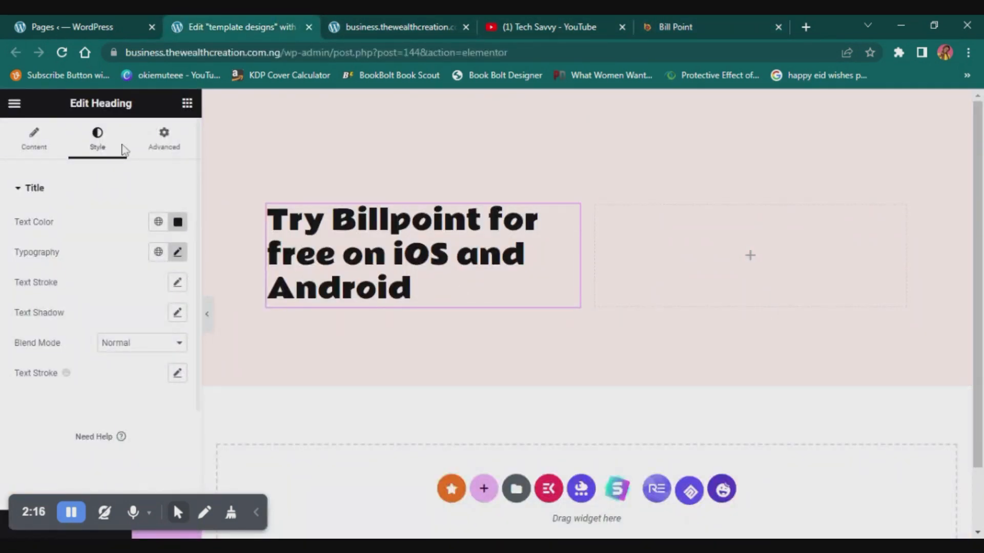
click(187, 105)
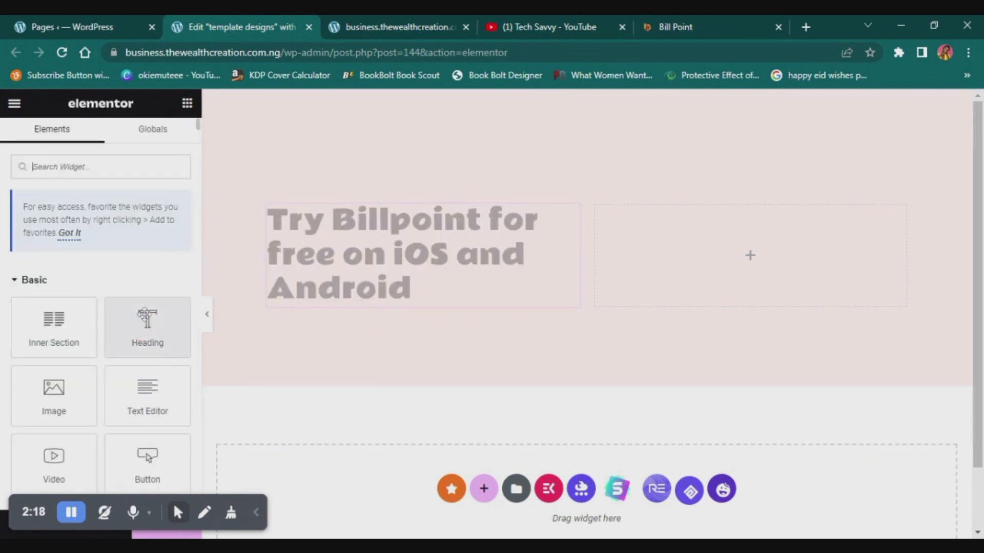
drag(60, 319, 400, 307)
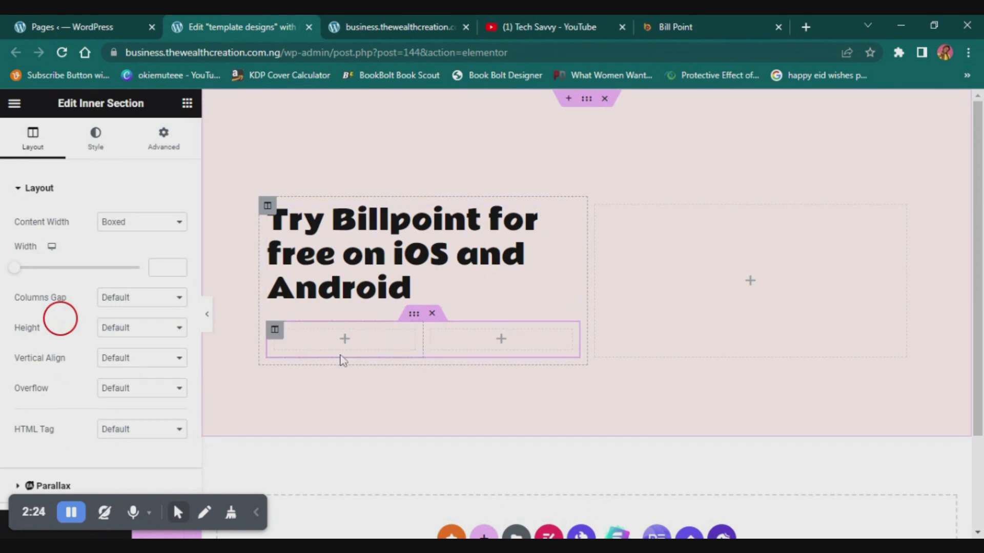
- Add an Image widget with the Google Play badge to the inner section's first column and align it left
click(345, 343)
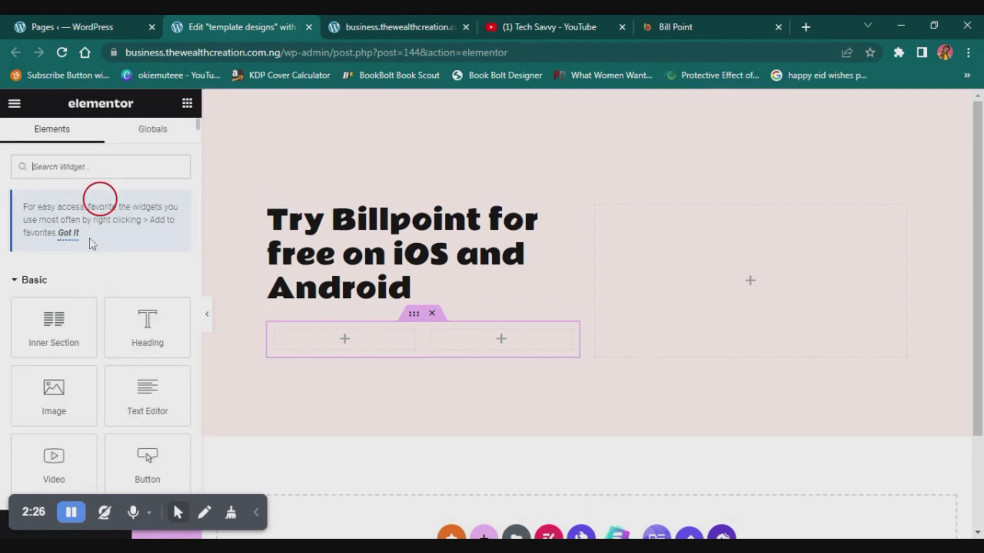
drag(102, 396, 356, 347)
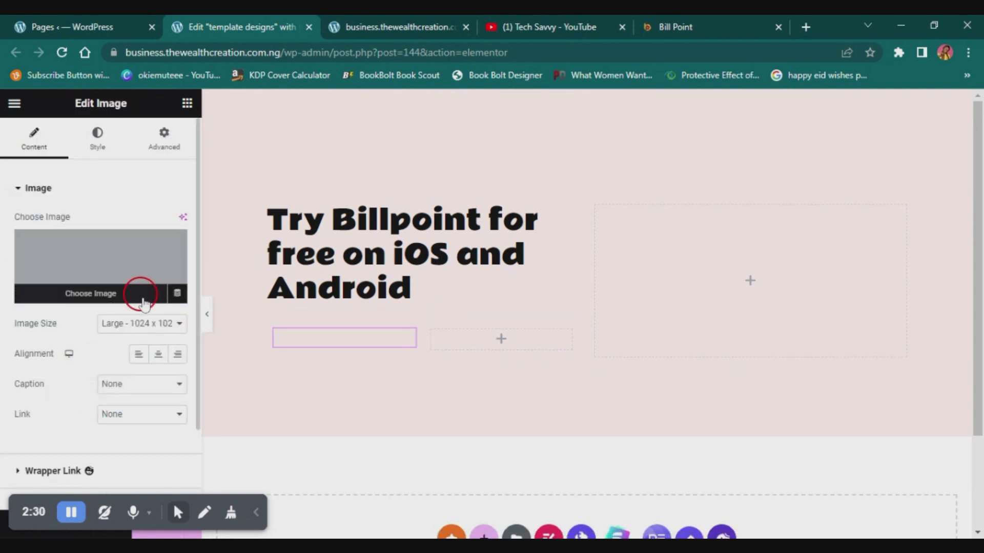
click(135, 291)
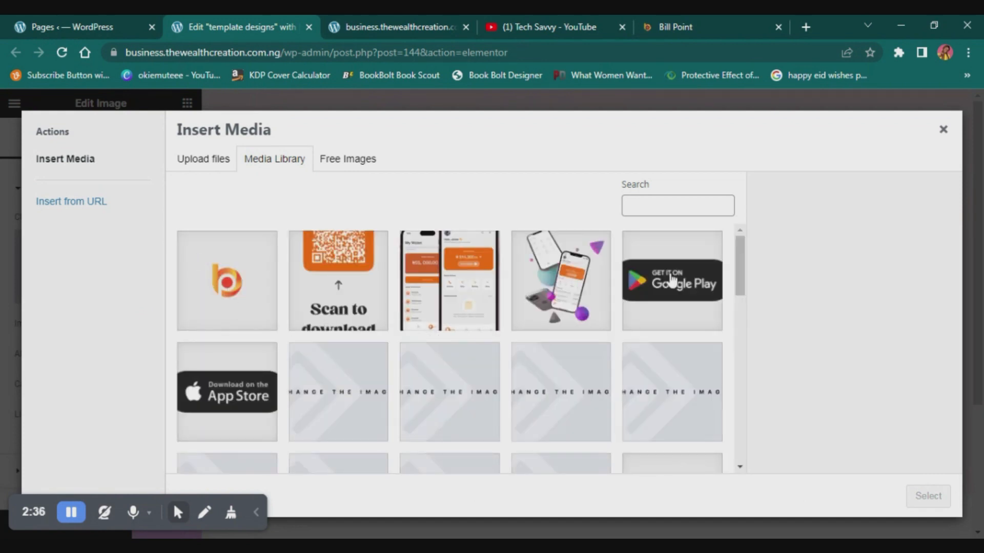
click(672, 279)
click(930, 496)
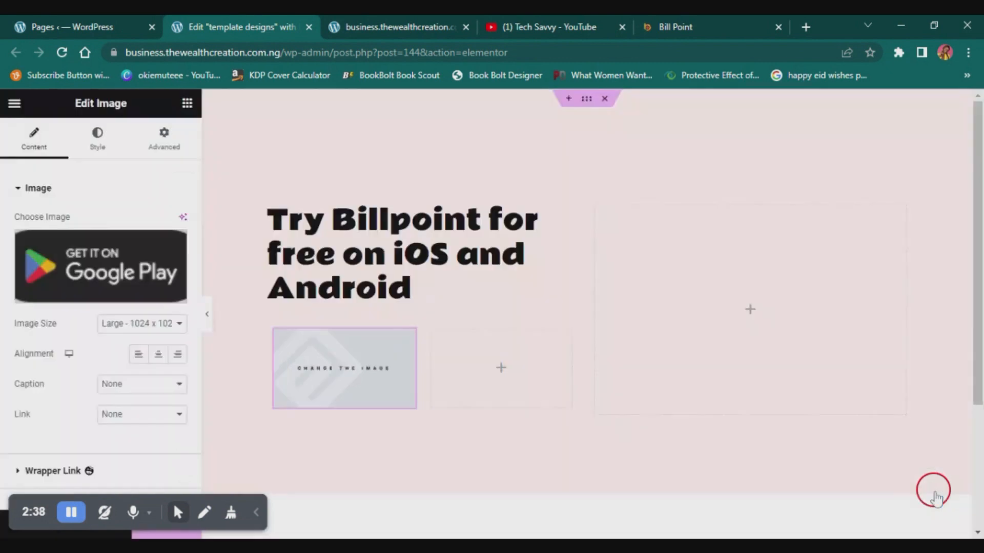
click(146, 350)
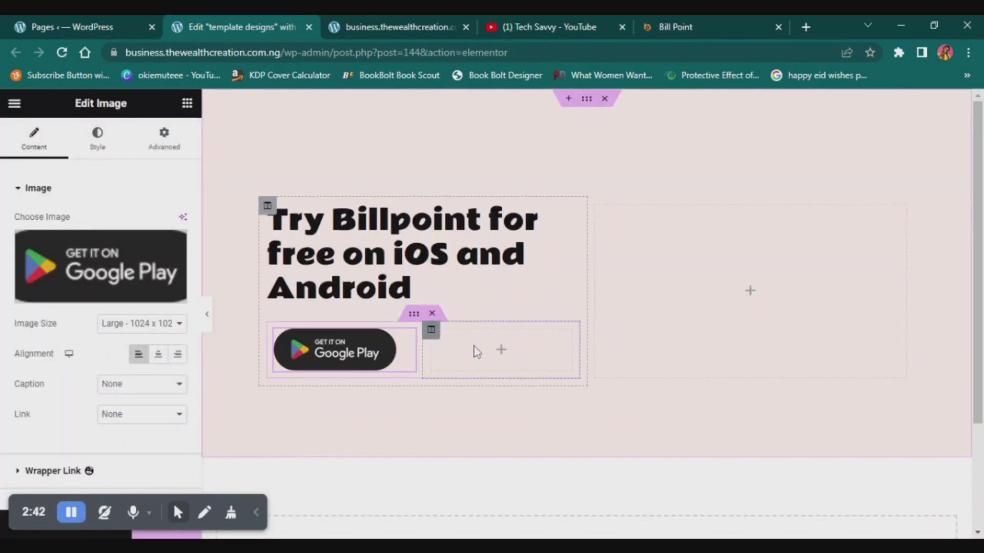
- Add an Image widget with the App Store badge to the inner section's second column and preview the page at full width
click(503, 349)
drag(77, 405, 501, 350)
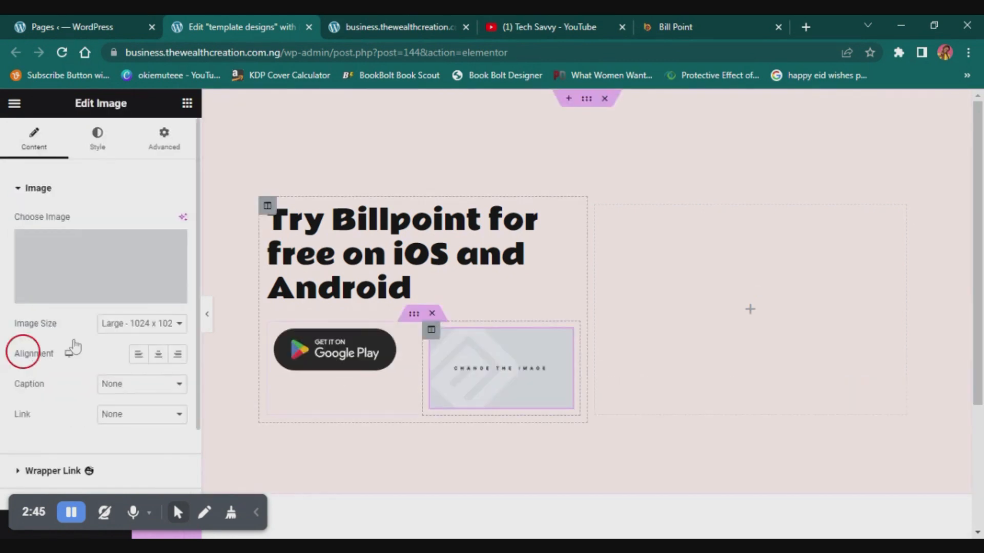
click(90, 290)
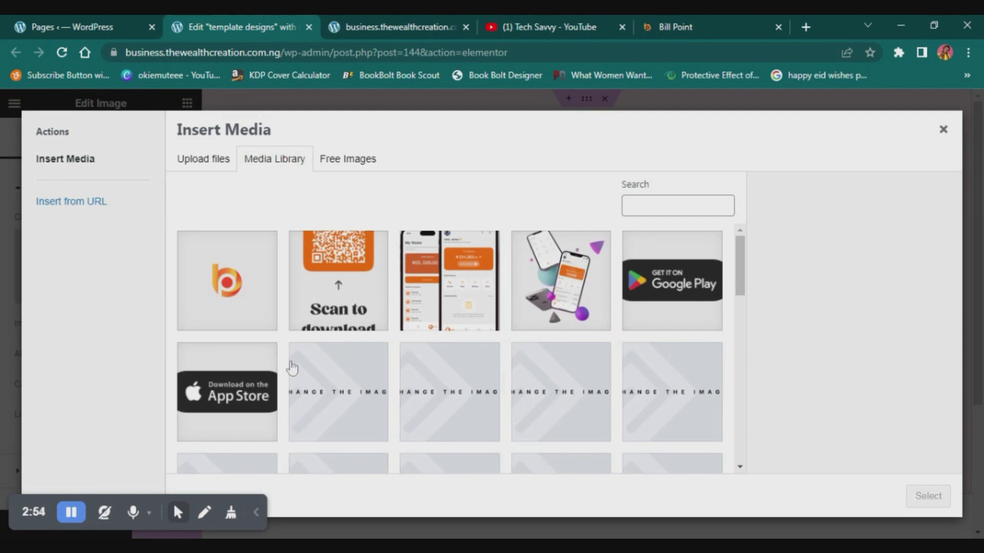
click(239, 374)
click(915, 497)
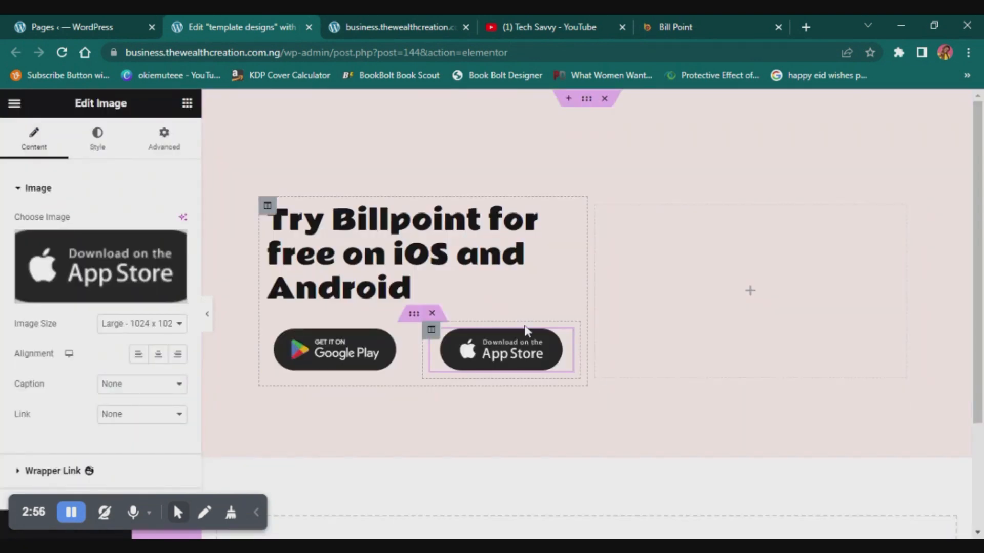
click(207, 315)
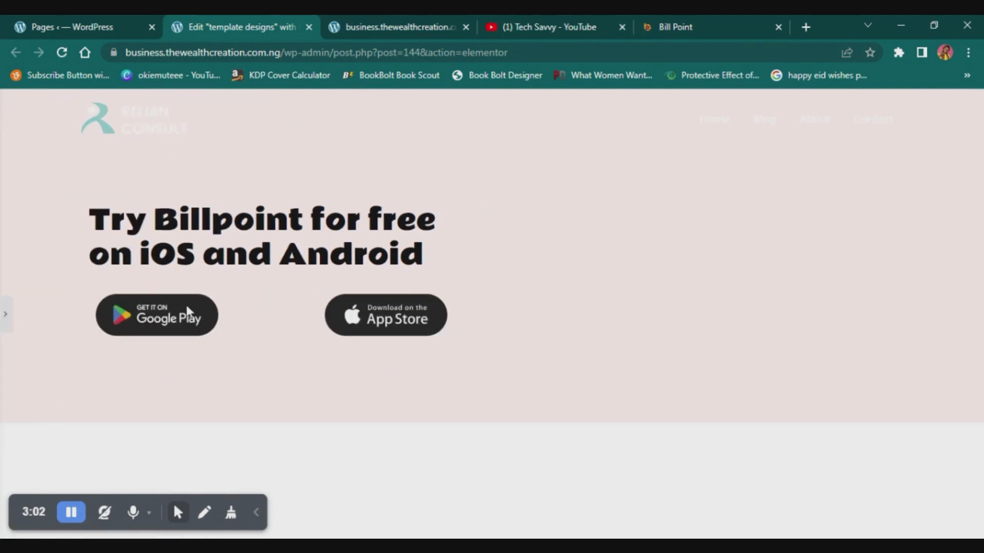
click(4, 317)
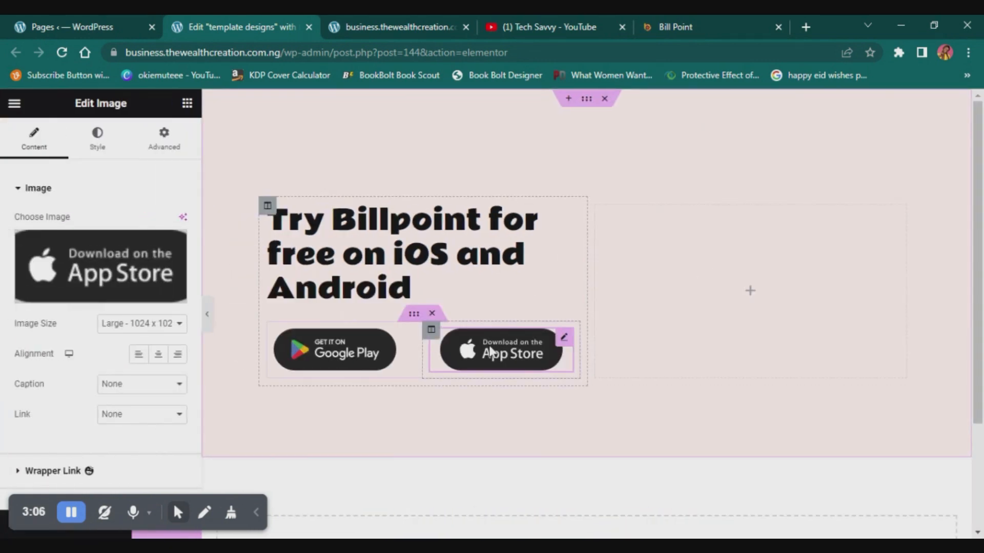
- Unlink the margin values of the App Store badge's column and set its left margin to -50 px
click(430, 330)
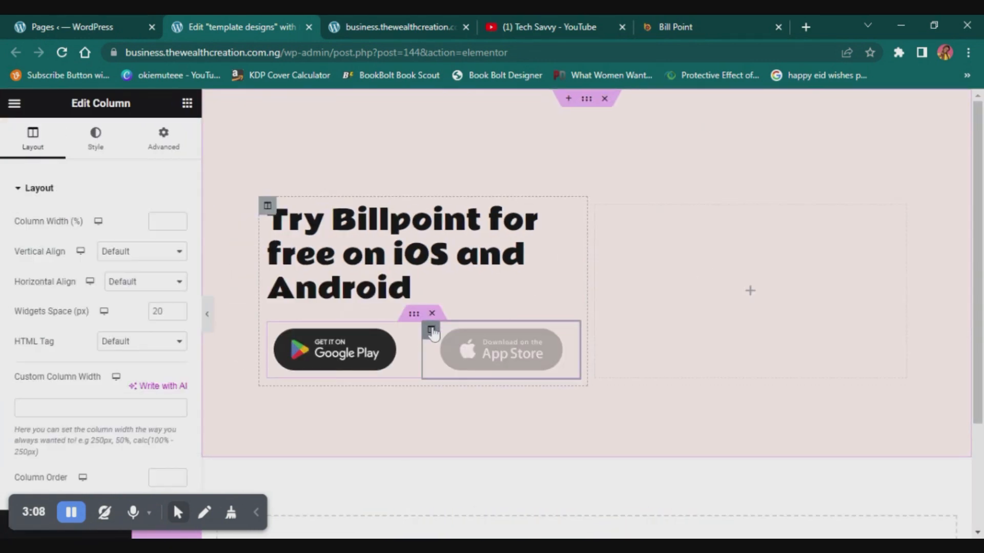
click(156, 137)
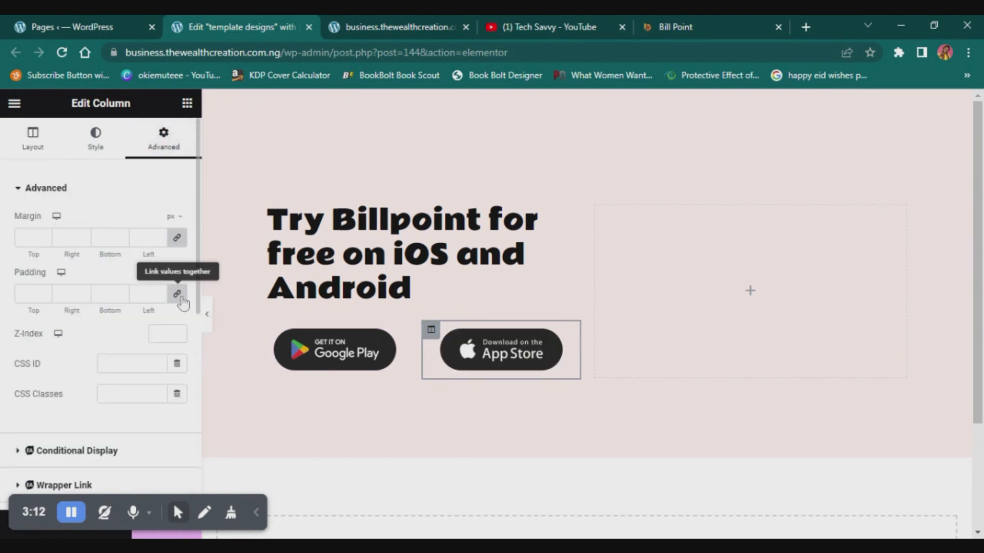
click(177, 238)
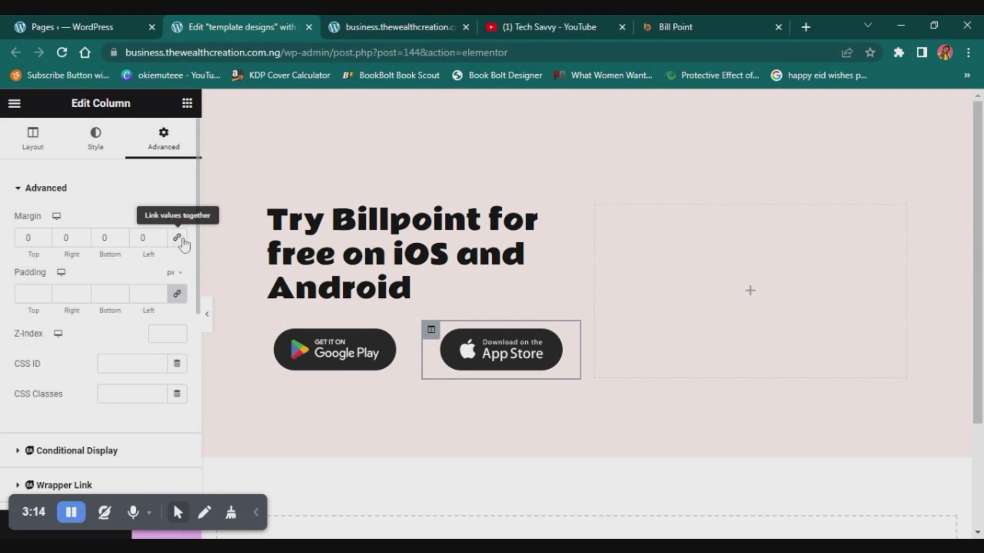
click(33, 238)
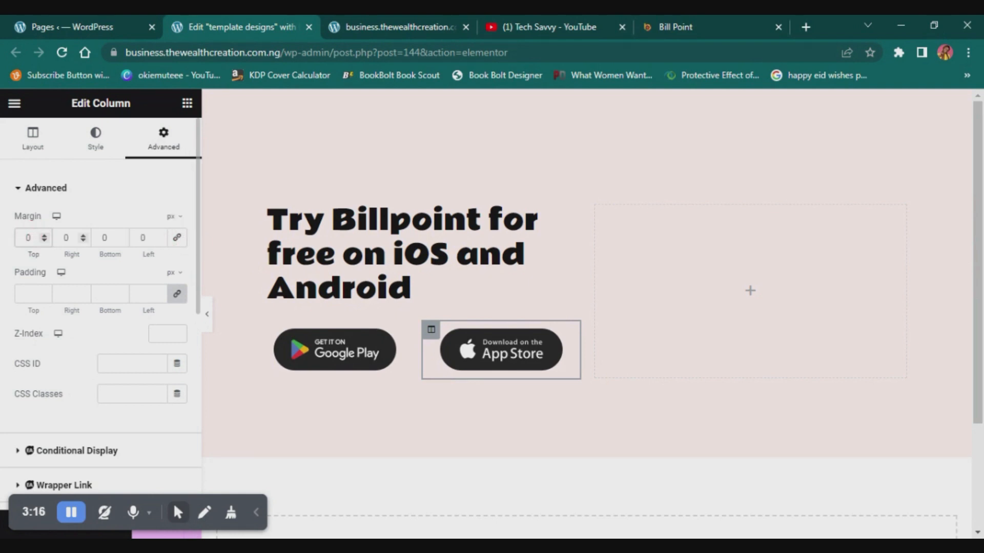
click(143, 237)
text(-50)
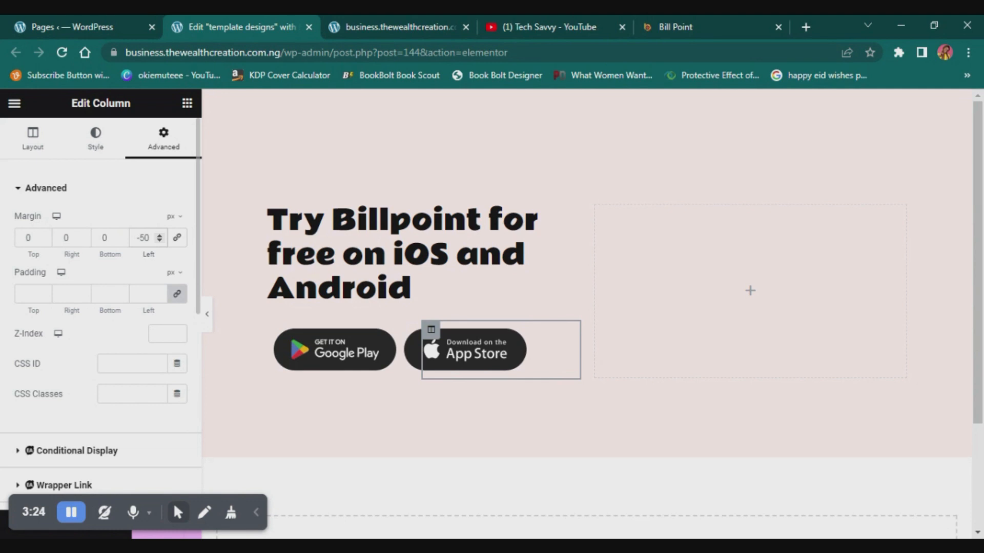
text(-60)
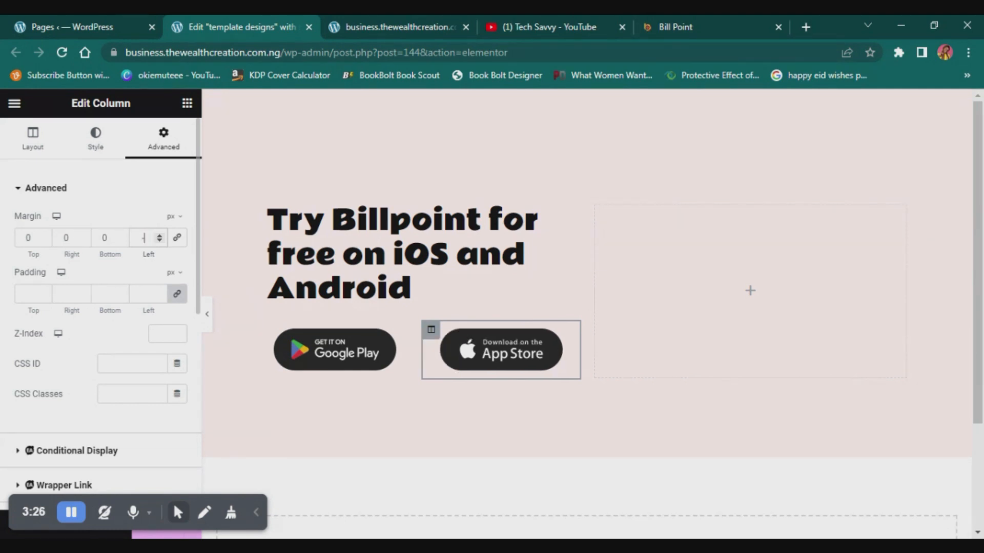
- Try a left margin of -60 px on the App Store badge's column and preview the page
click(207, 314)
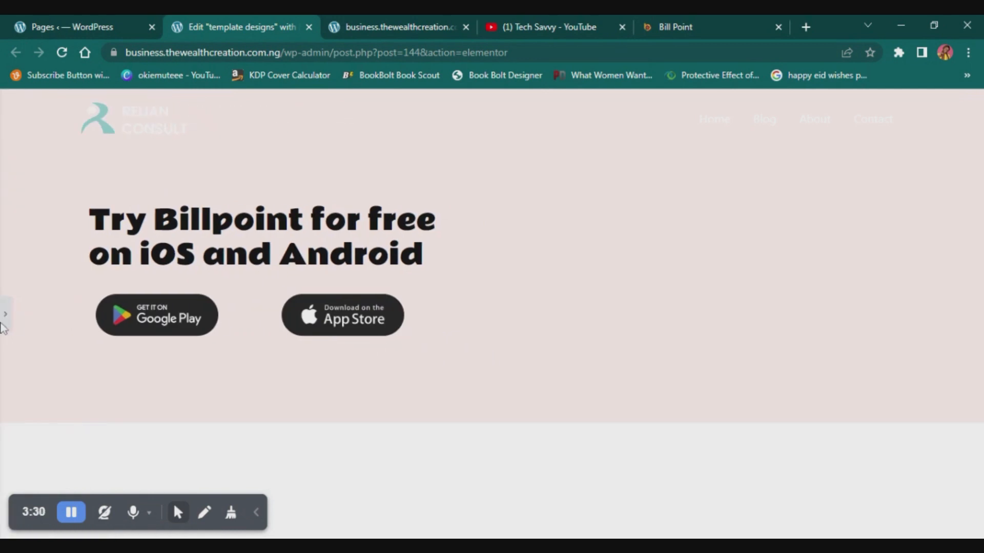
click(5, 317)
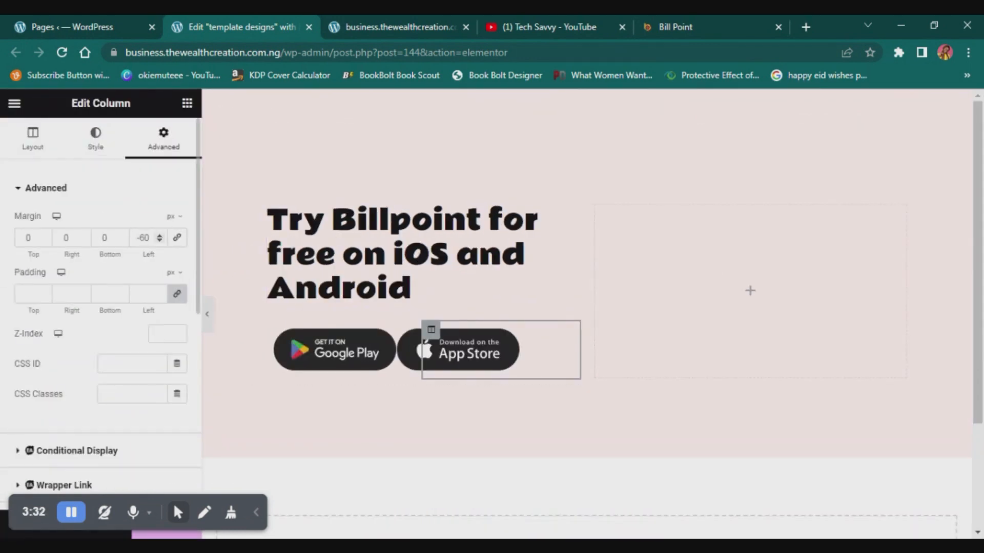
- Set the left margin of the App Store badge's column to -100 px and preview the badge spacing
text(-100)
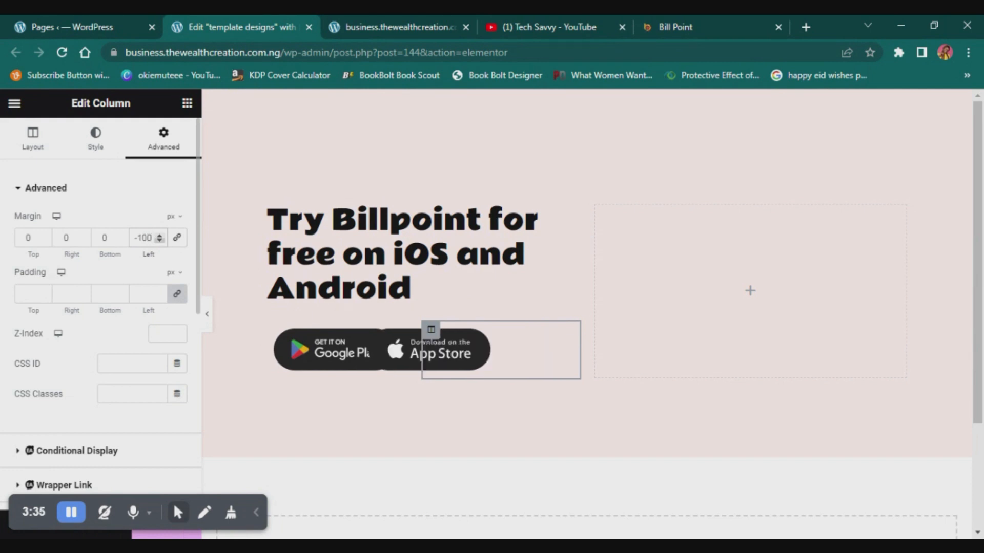
click(207, 314)
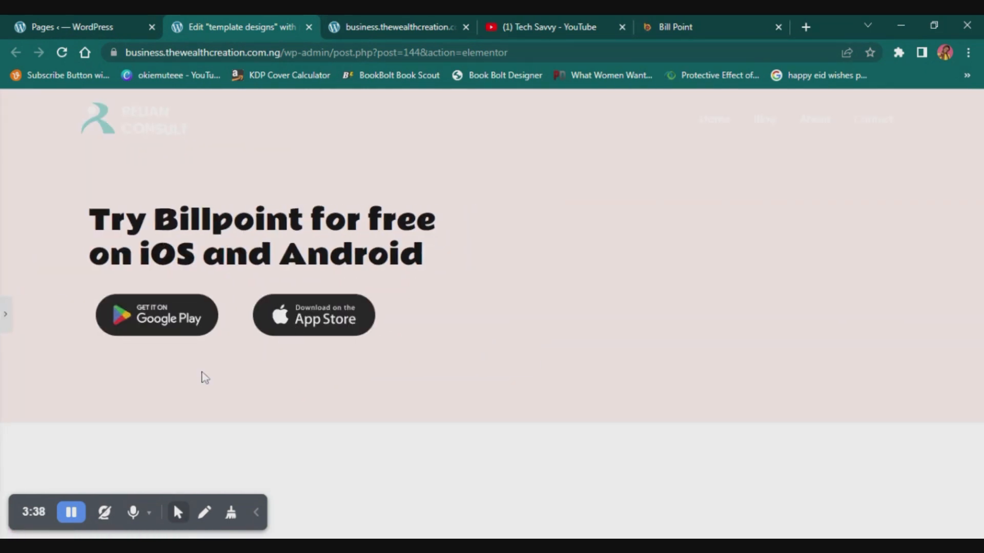
click(4, 307)
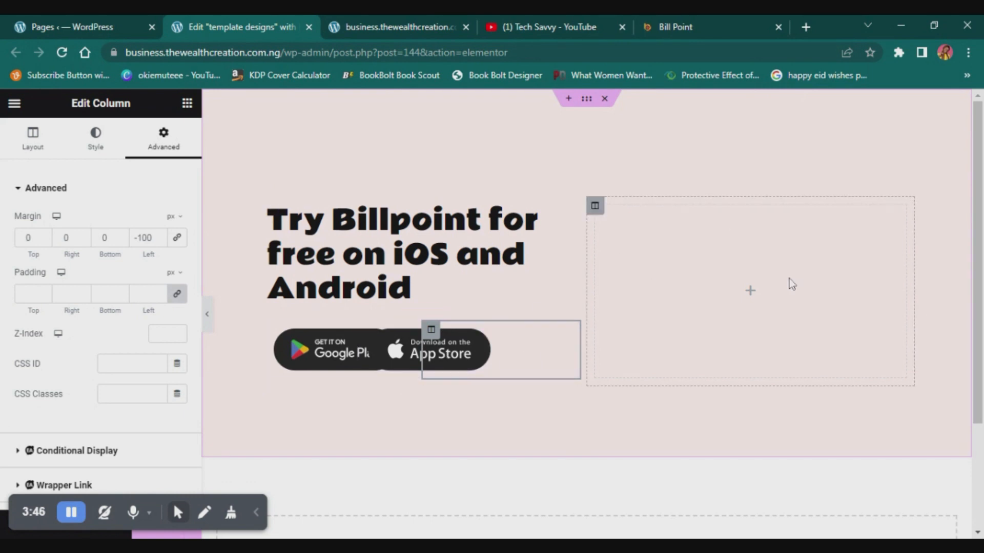
- Check the phone and QR code layout on the Billpoint site and add an Inner Section to the empty column beside the heading
click(751, 294)
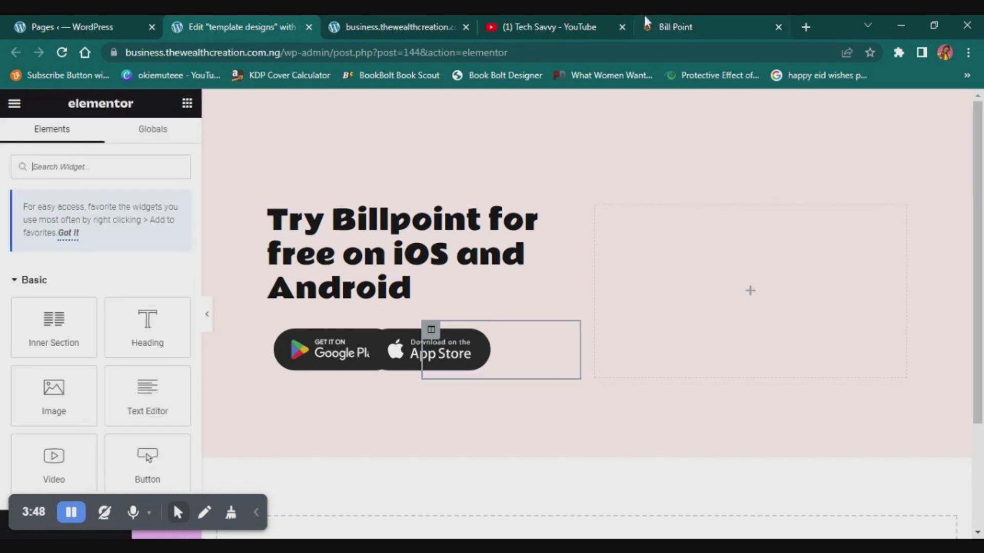
click(652, 21)
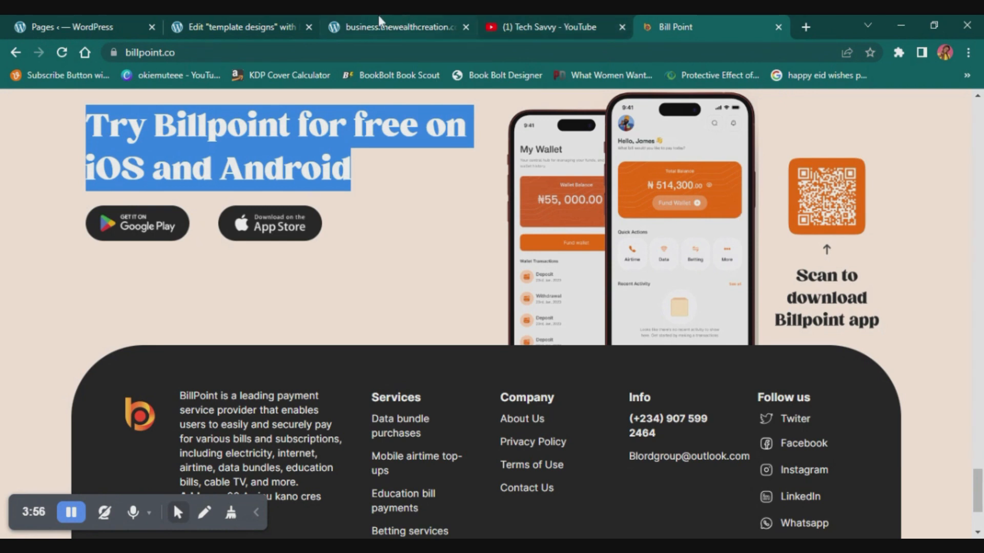
click(220, 16)
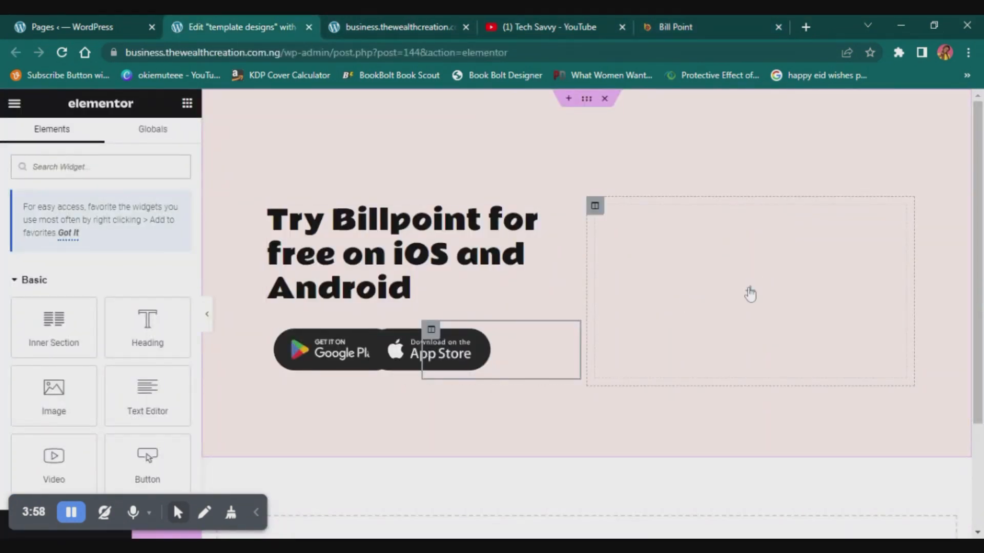
drag(48, 317, 751, 285)
- Add an Image widget with the two-phone app screenshot to the new inner section's first column
click(676, 226)
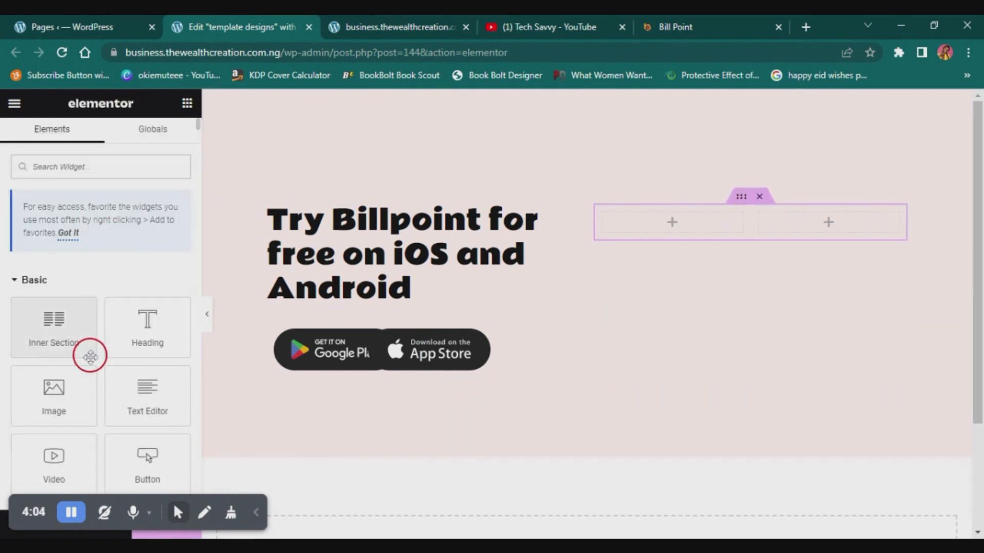
drag(52, 392, 100, 392)
click(79, 302)
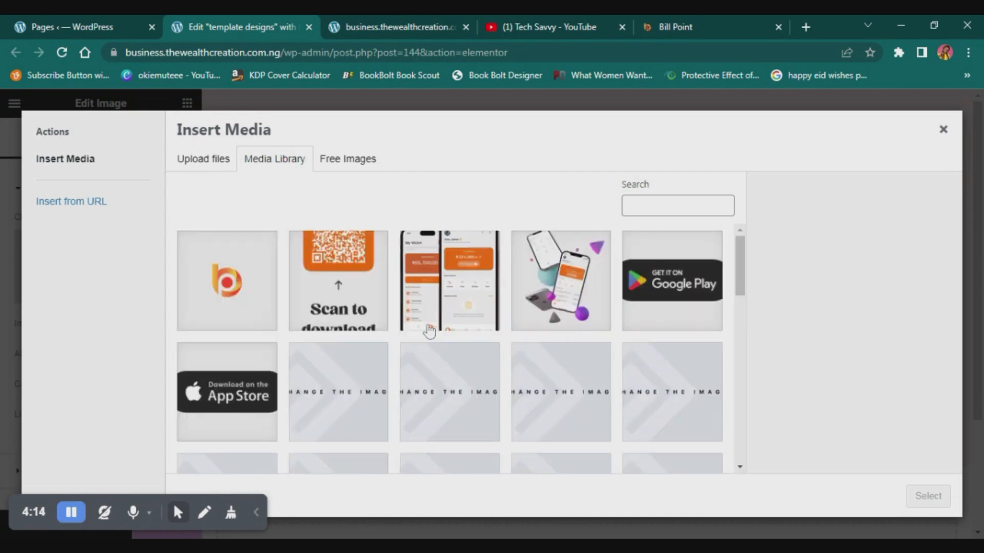
click(461, 318)
click(915, 494)
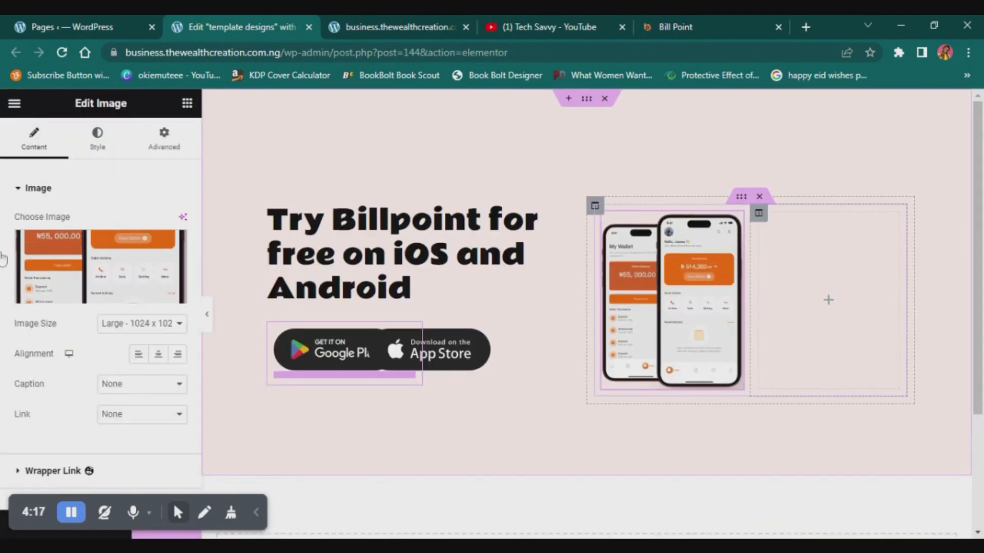
- Add an Image widget with the QR code picture scan.png to the inner section's second column
drag(85, 380, 848, 291)
click(92, 286)
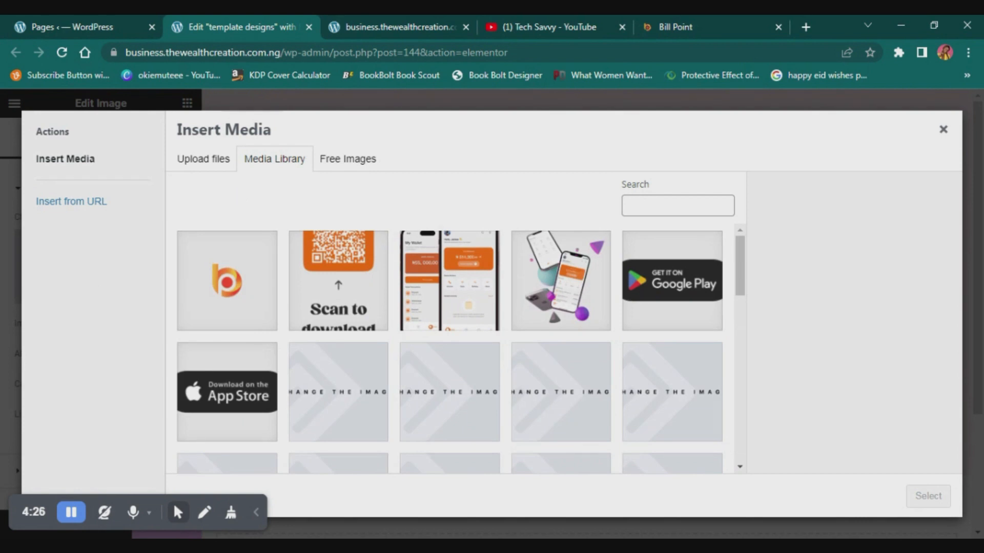
click(327, 286)
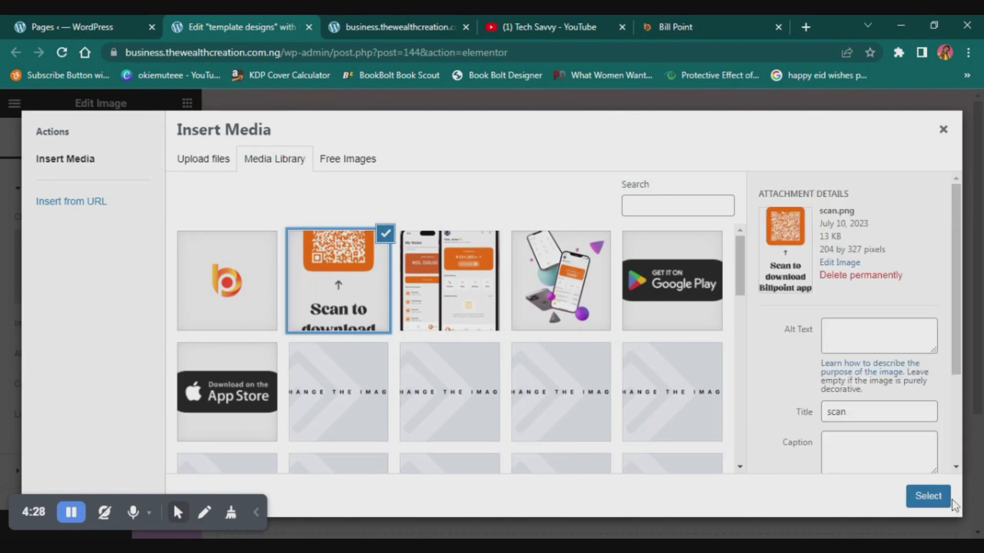
click(929, 496)
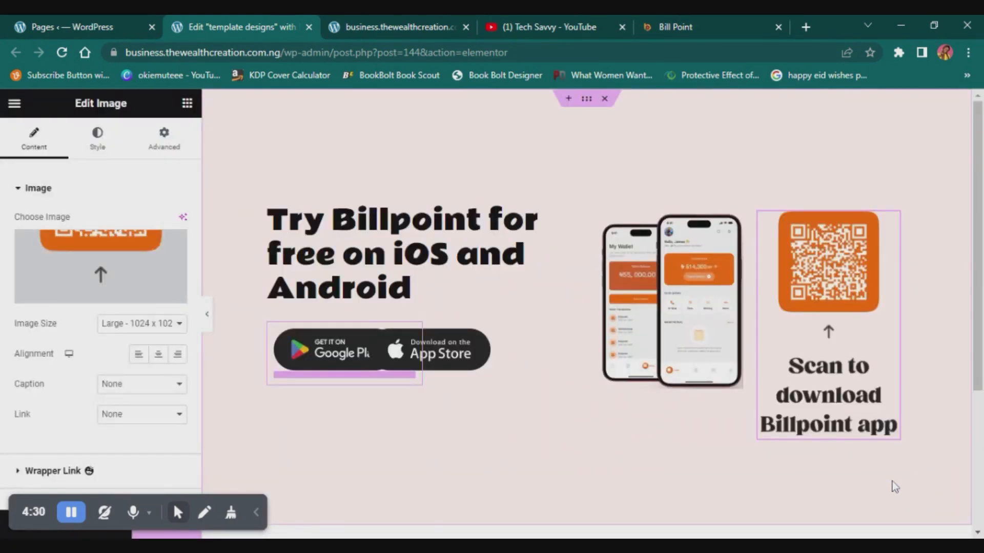
- Narrow the QR code's column to about 29.4% with vertical alignment Middle, and preview the page at full width
drag(752, 358, 816, 374)
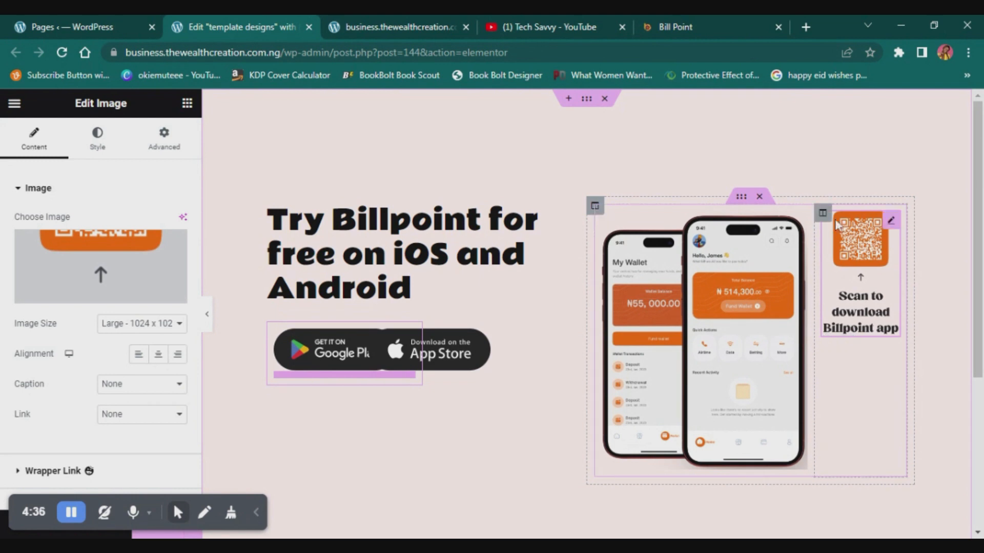
click(823, 213)
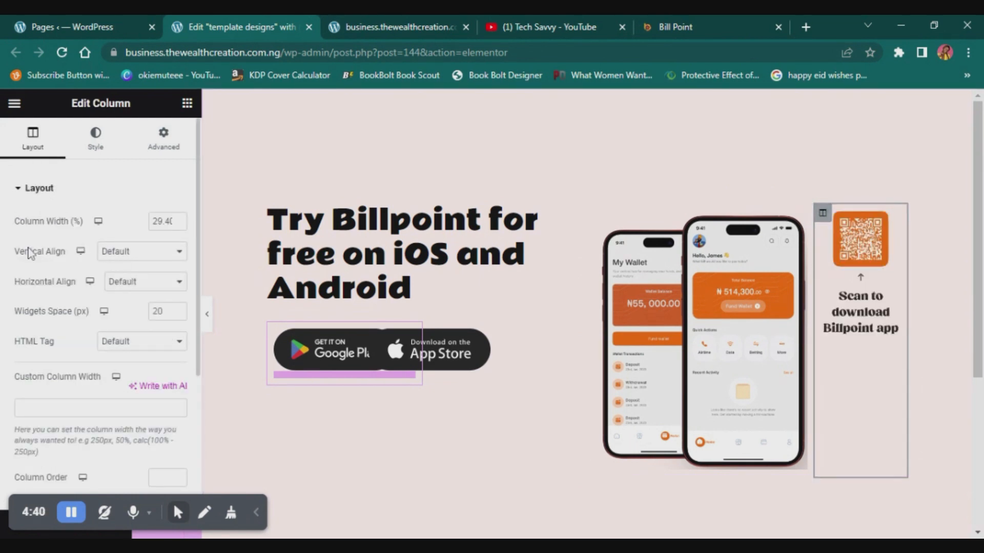
click(128, 246)
click(117, 295)
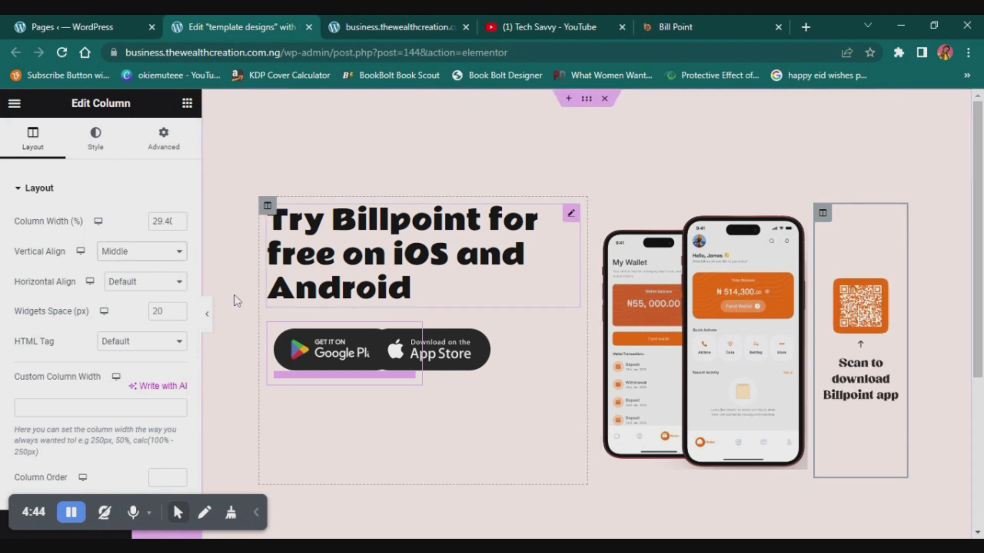
click(207, 313)
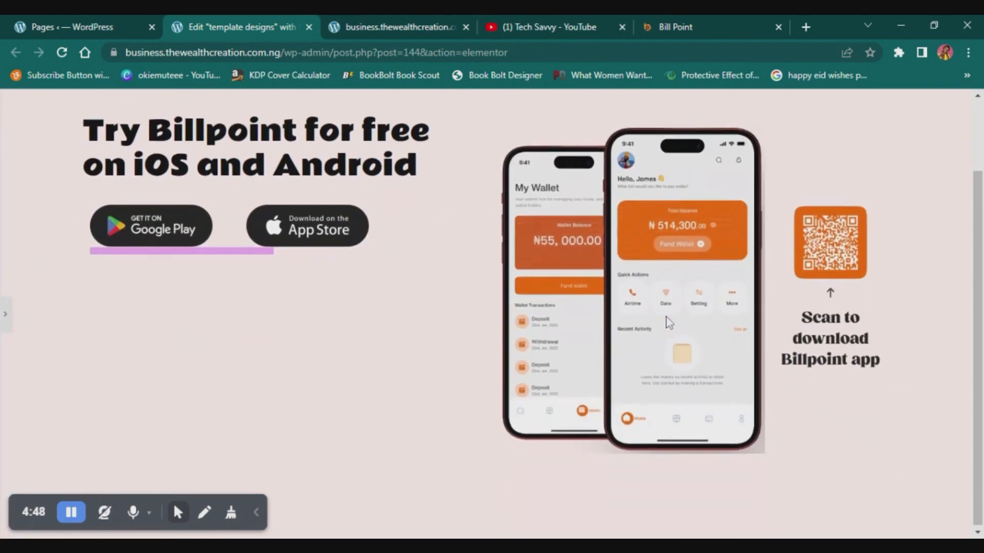
scroll(666, 317, down, 2)
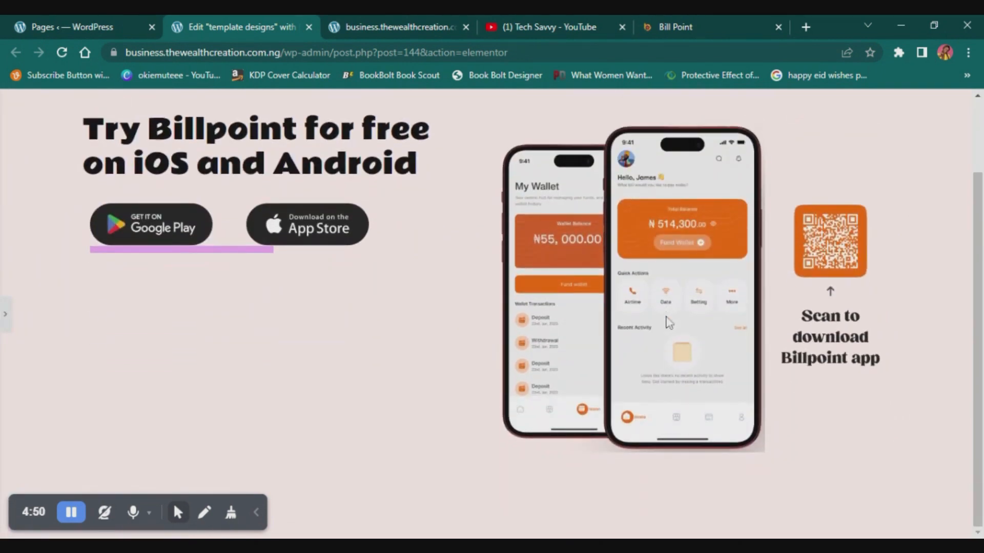
scroll(666, 323, up, 2)
click(5, 312)
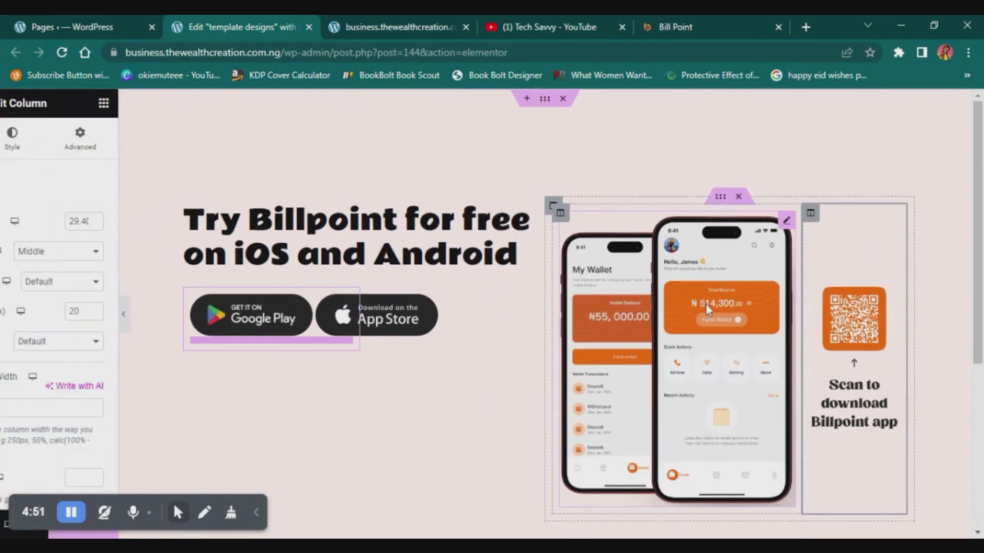
- Review the footer on the Billpoint site and add a single-column section below the app download section
click(674, 25)
scroll(568, 307, down, 2)
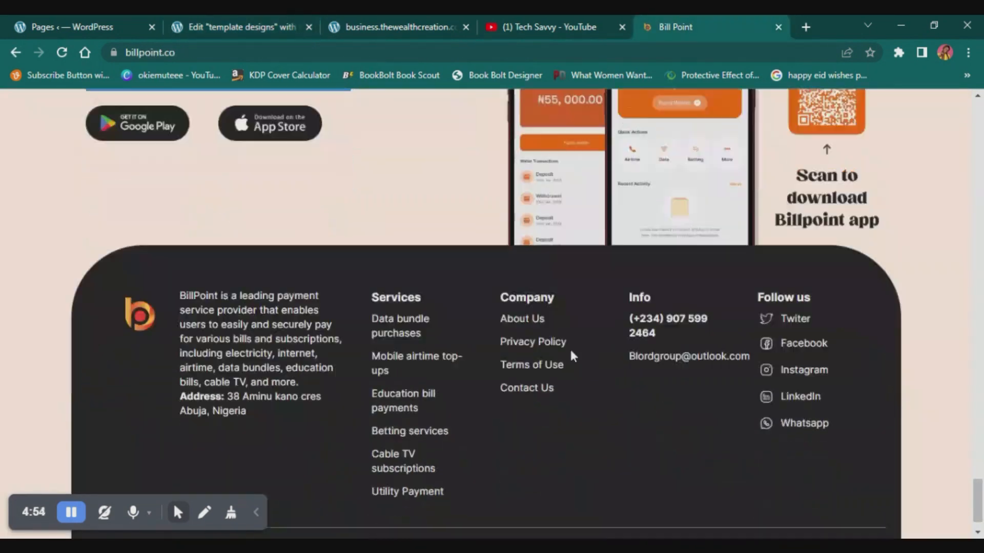
scroll(571, 355, down, 1)
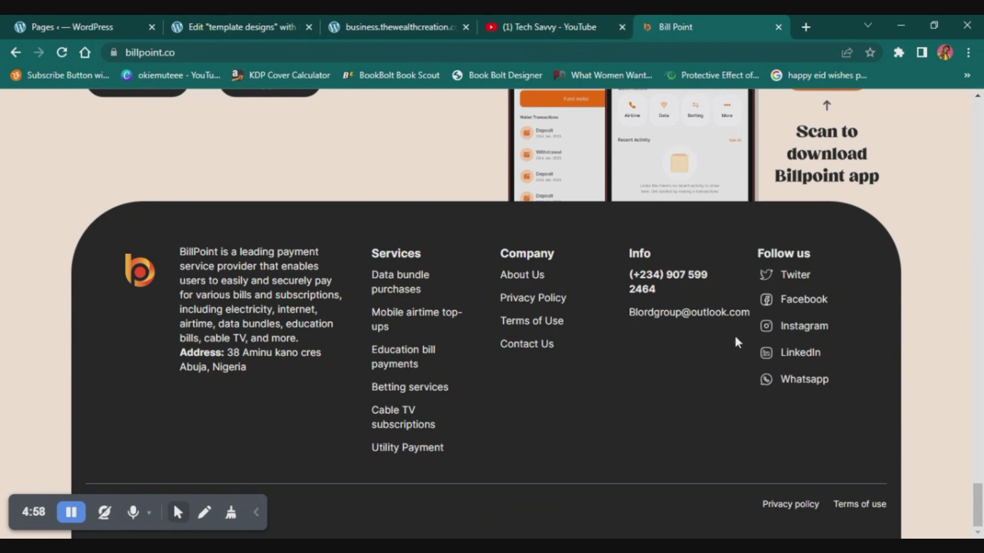
click(212, 15)
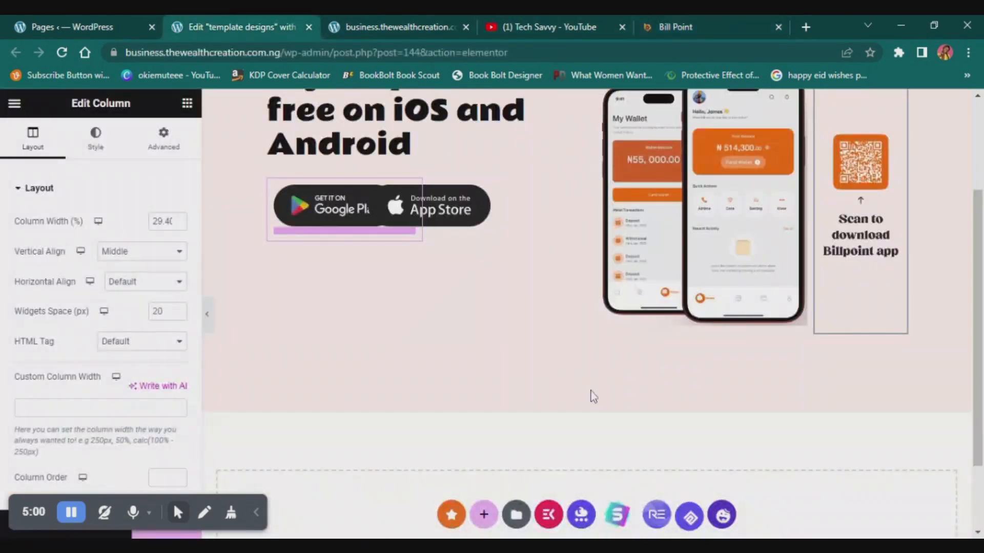
click(484, 513)
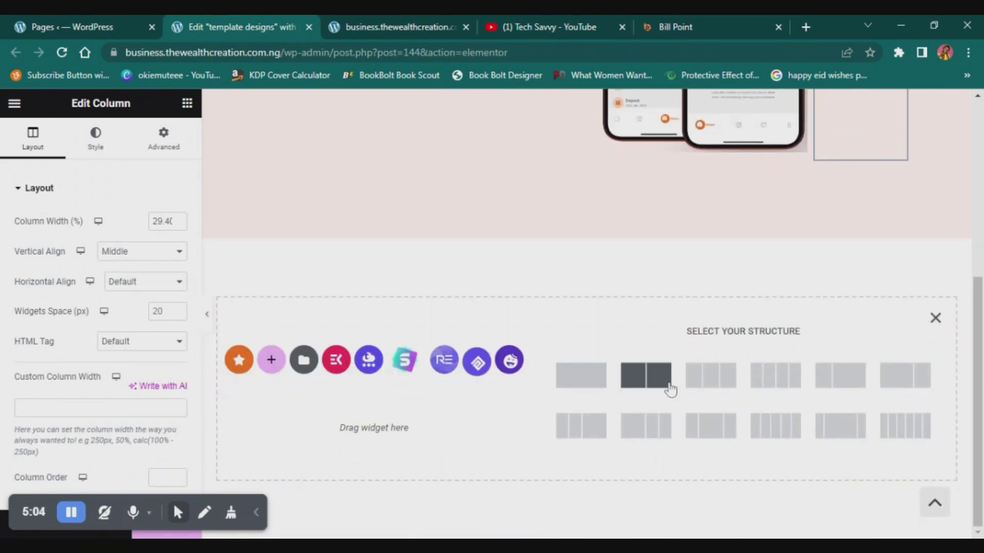
click(600, 378)
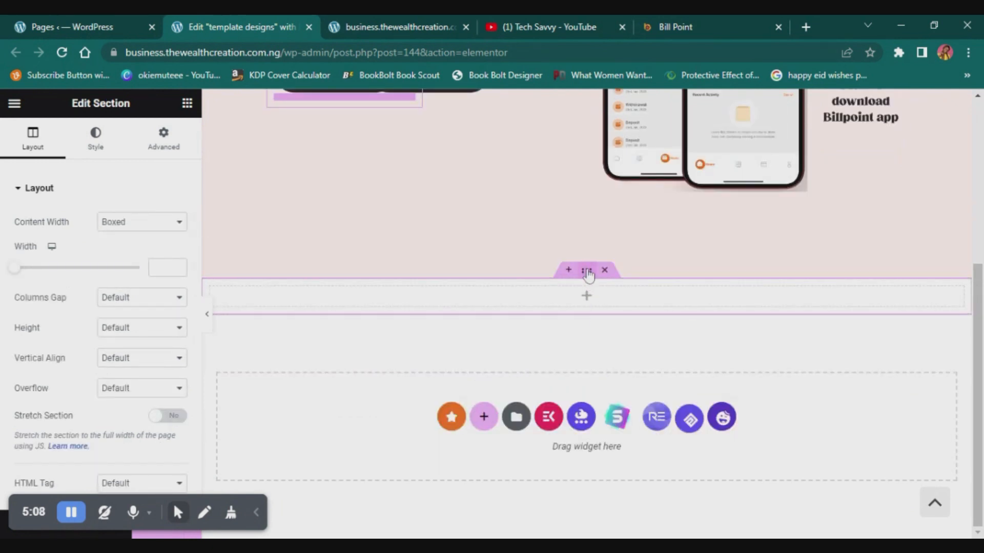
- Unlink the new section's padding values and set its right and left padding to 80 px
click(163, 136)
click(64, 313)
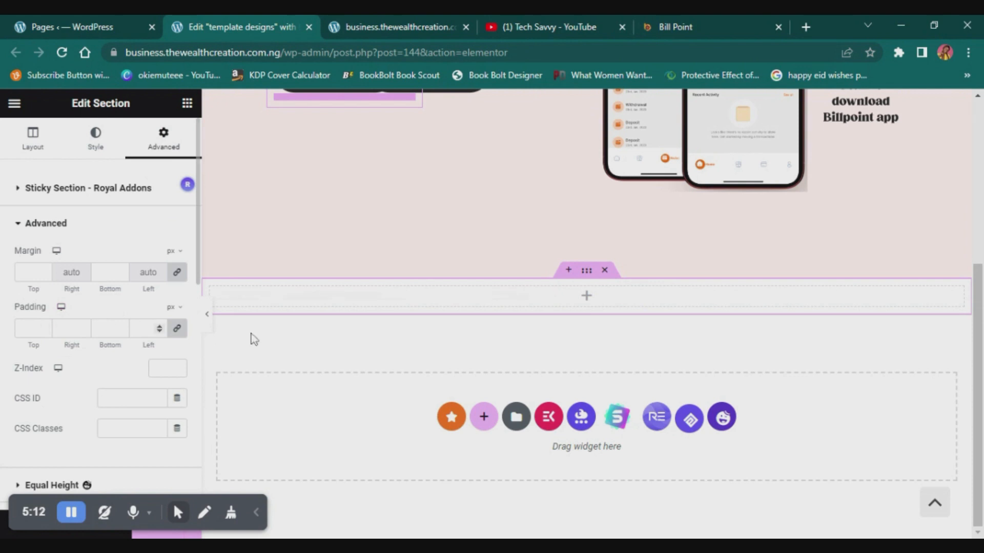
click(177, 329)
click(72, 327)
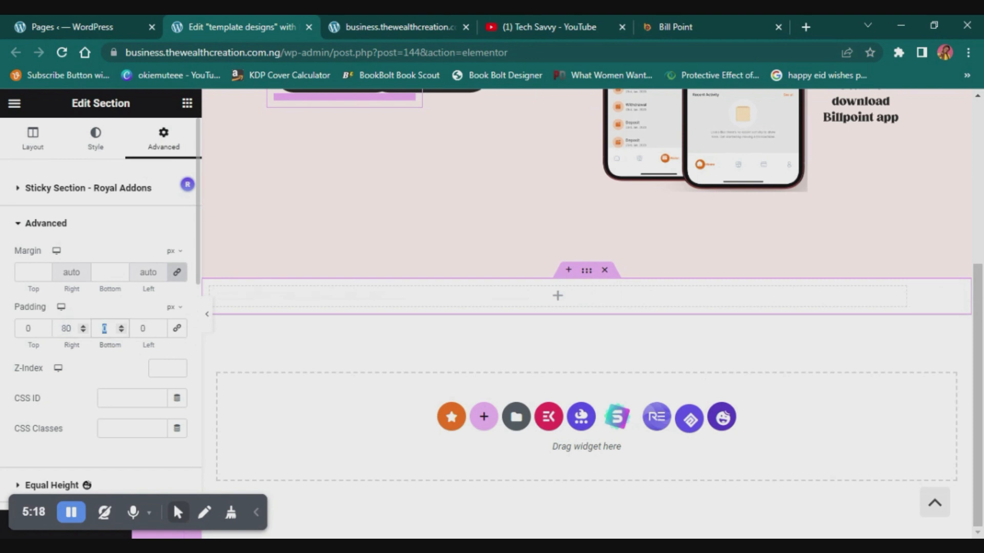
key(Tab)
text(80)
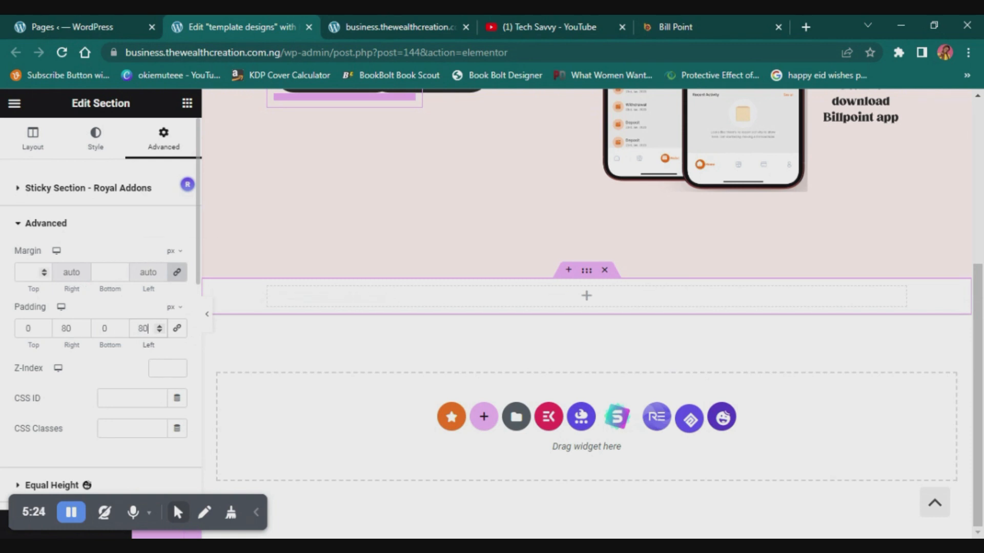
- Set the footer section's top margin to -200 px so it overlaps the app download section
click(43, 275)
click(29, 272)
text(-200)
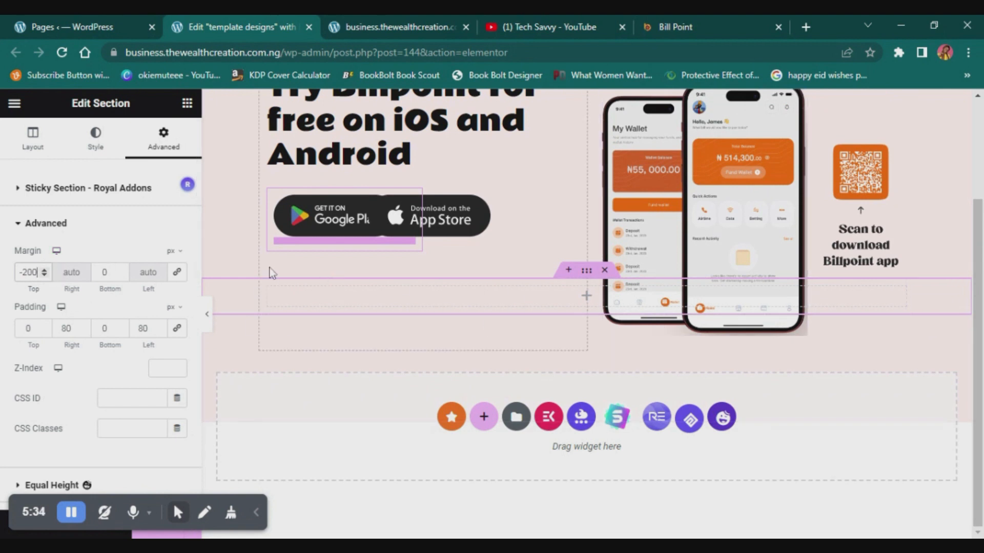
- Give the footer section's column a classic background in the dark colour #12161F
click(267, 288)
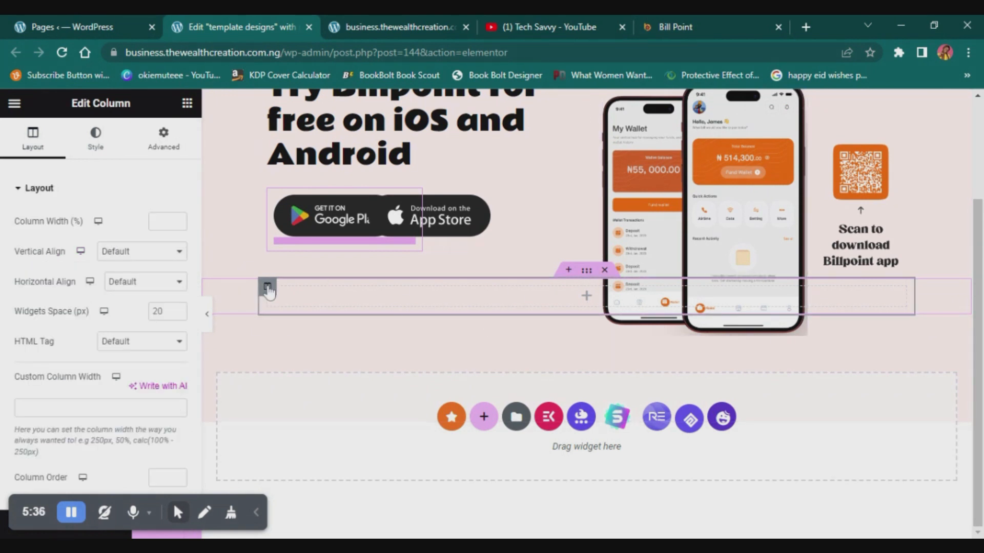
click(96, 135)
click(139, 252)
click(175, 282)
drag(147, 357, 101, 433)
mouse_move(190, 458)
mouse_down()
mouse_move(182, 460)
mouse_move(197, 457)
mouse_up()
drag(154, 426, 160, 434)
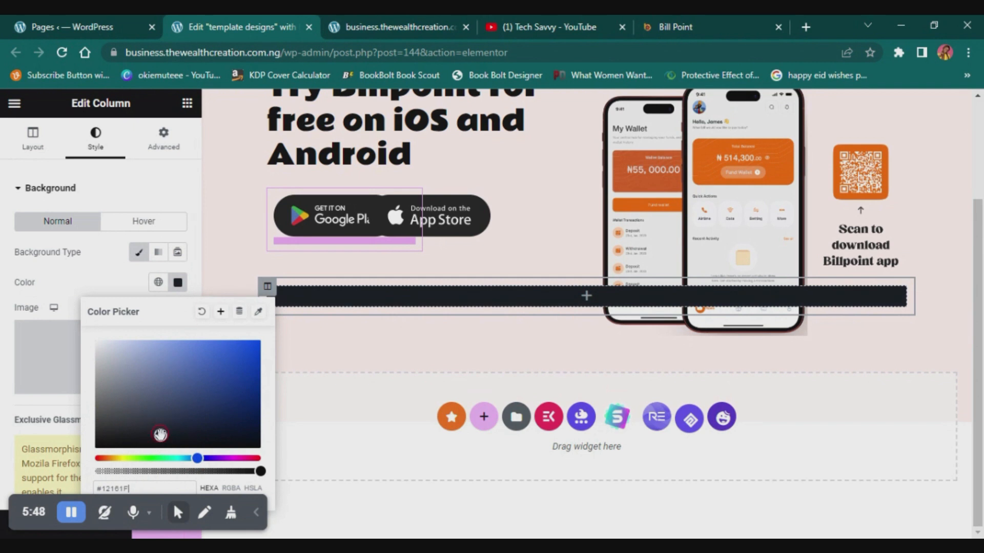
click(81, 268)
- Unlink the footer column's border radius values and set its top and right radius to 100 px
scroll(81, 282, down, 5)
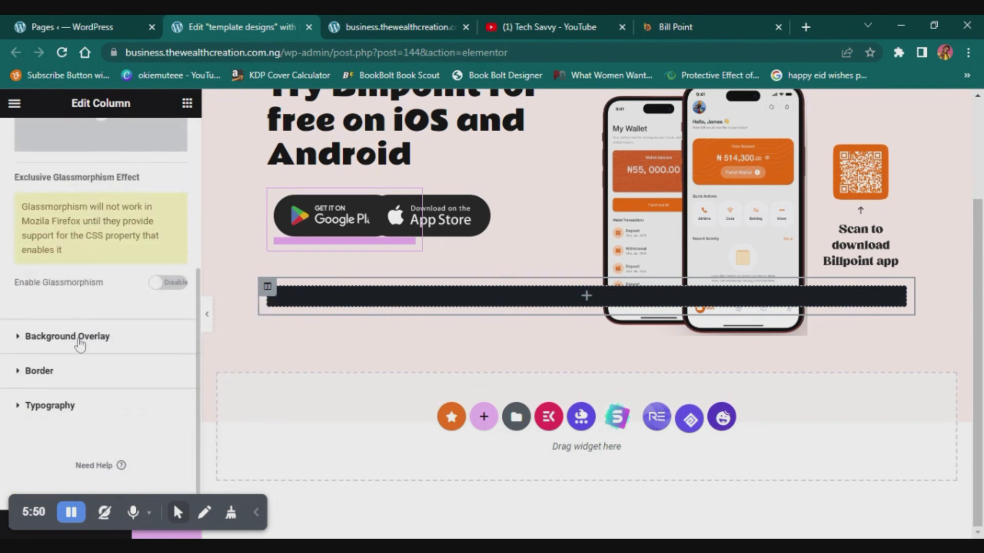
click(45, 371)
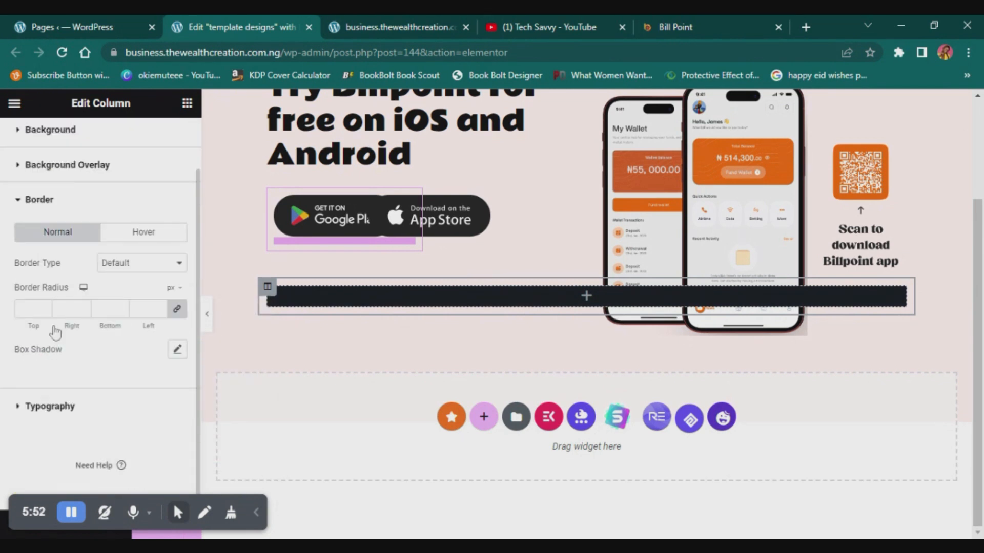
click(23, 310)
click(178, 310)
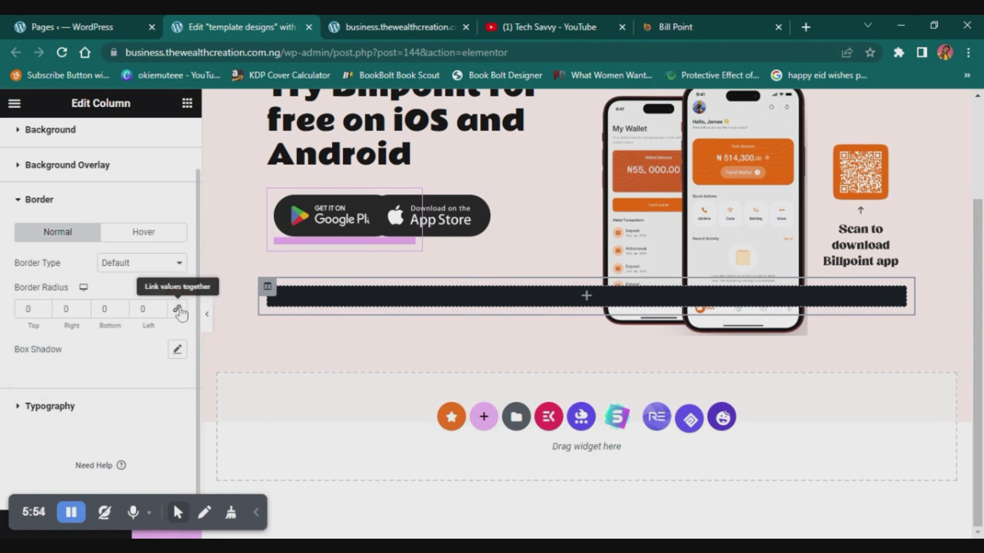
click(28, 309)
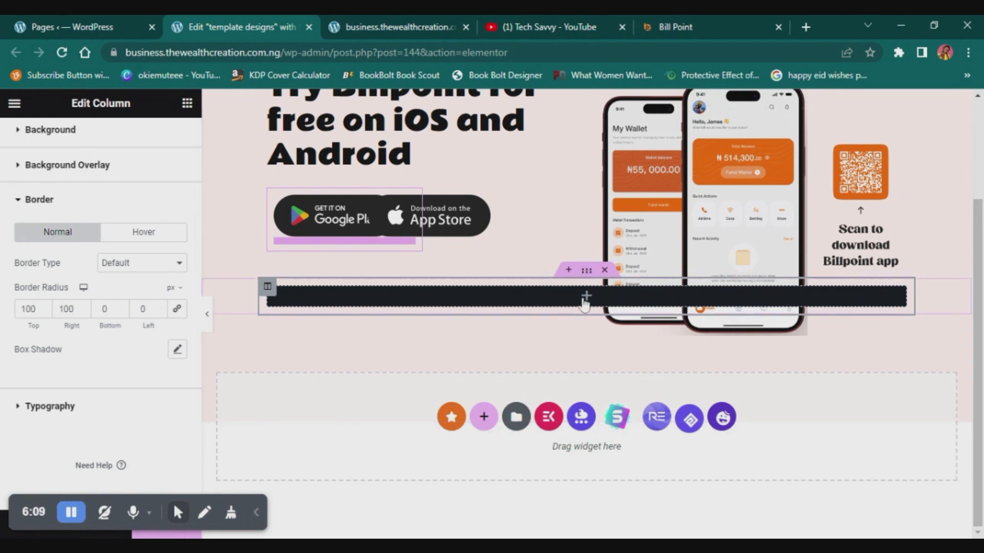
- Add a two-column Inner Section inside the dark footer column
click(584, 297)
drag(67, 334, 89, 332)
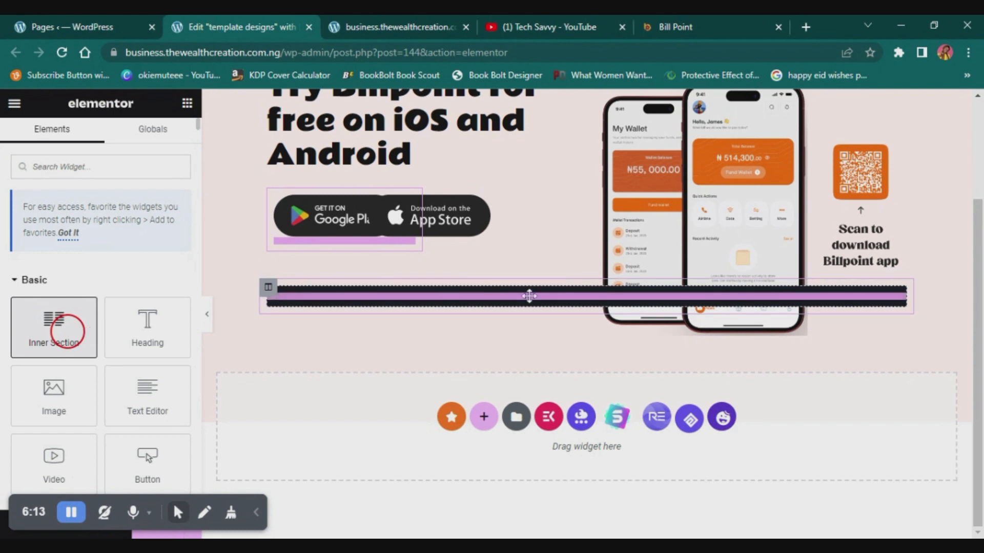
drag(530, 295, 528, 294)
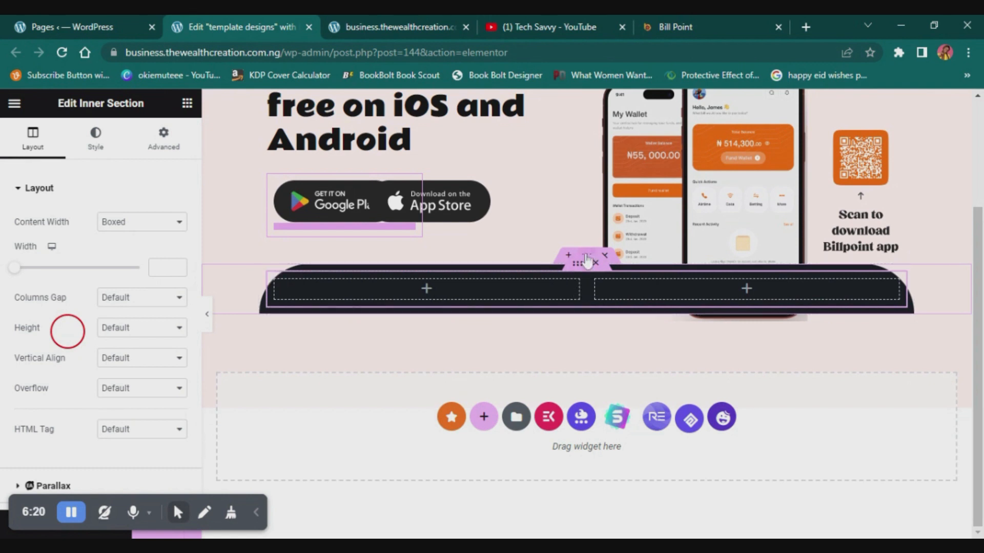
- Set the outer footer section's bottom padding to 40 px
click(589, 257)
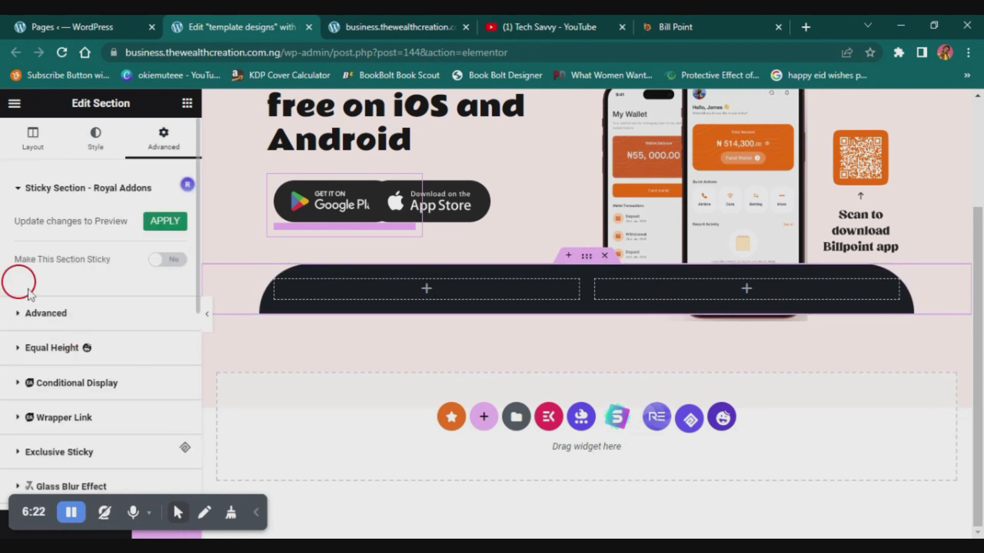
click(46, 313)
click(105, 328)
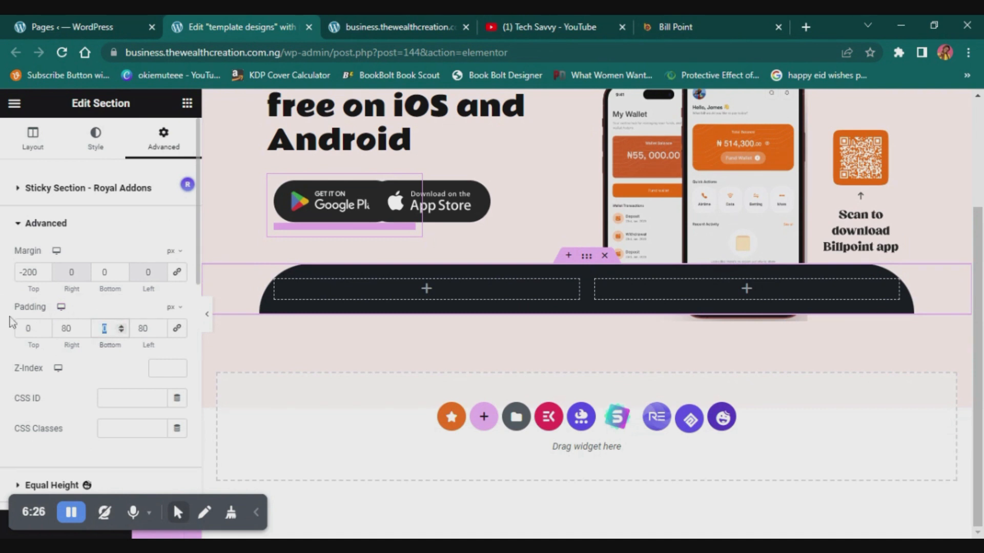
text(40)
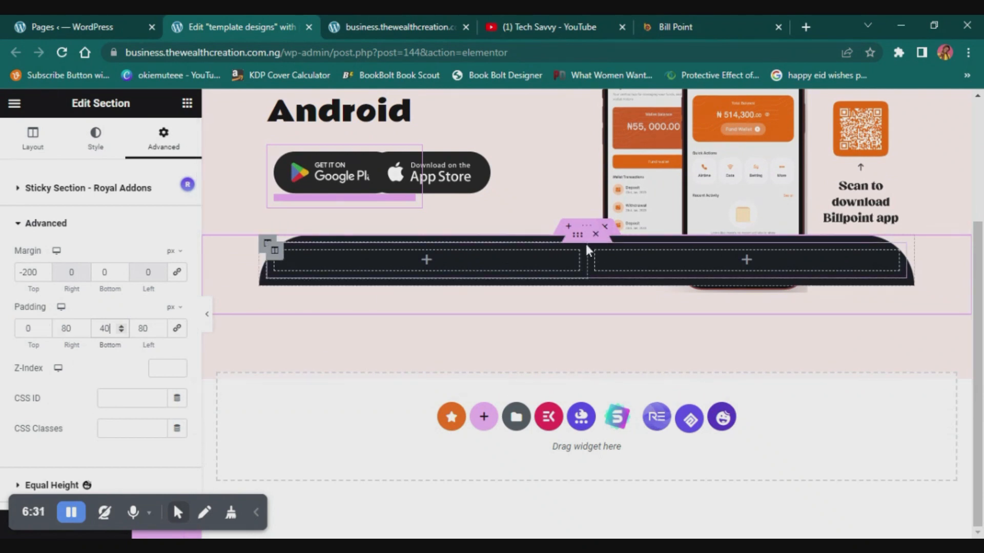
- Unlink the inner section's padding values and set them to 30 px top, 40 px right, 20 px bottom and 40 px left
click(579, 238)
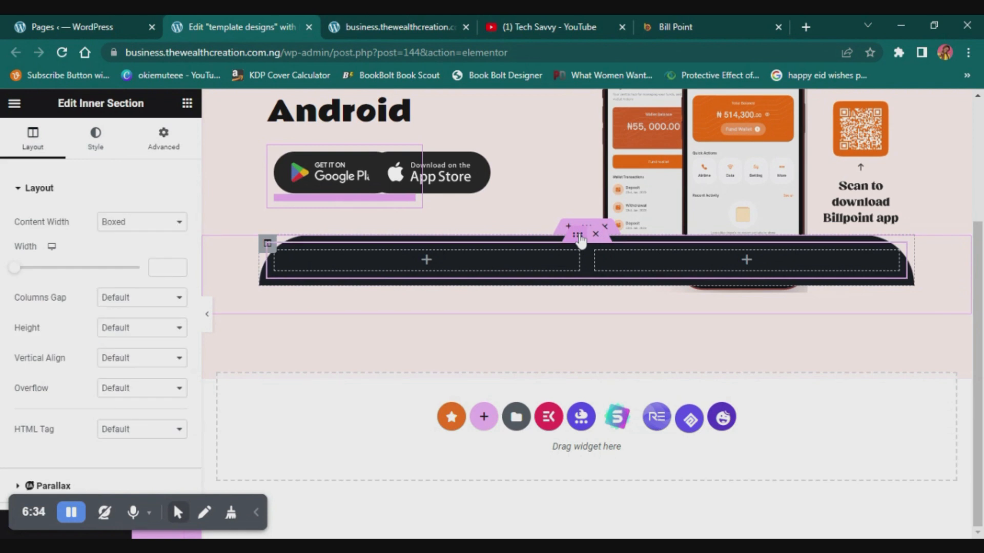
click(163, 137)
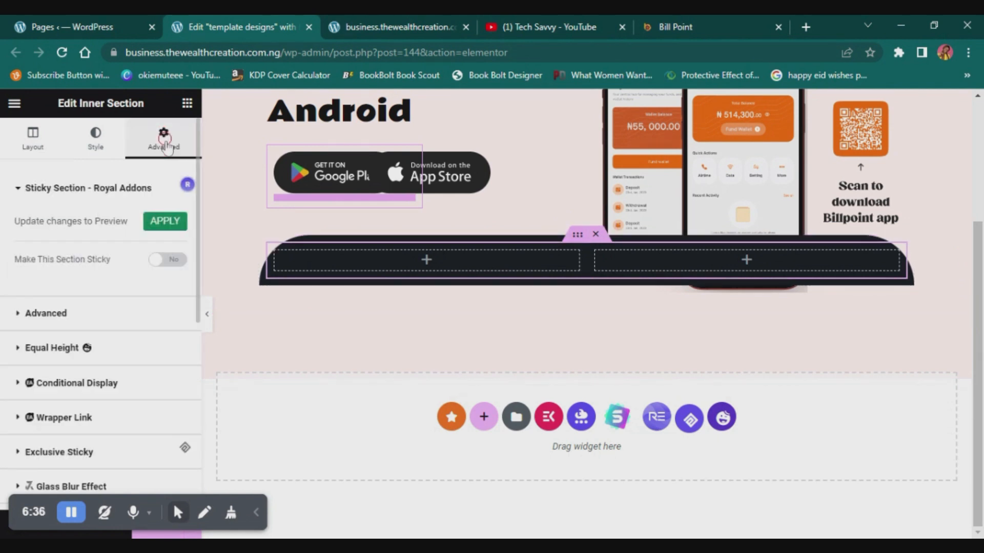
click(76, 314)
click(177, 329)
click(29, 328)
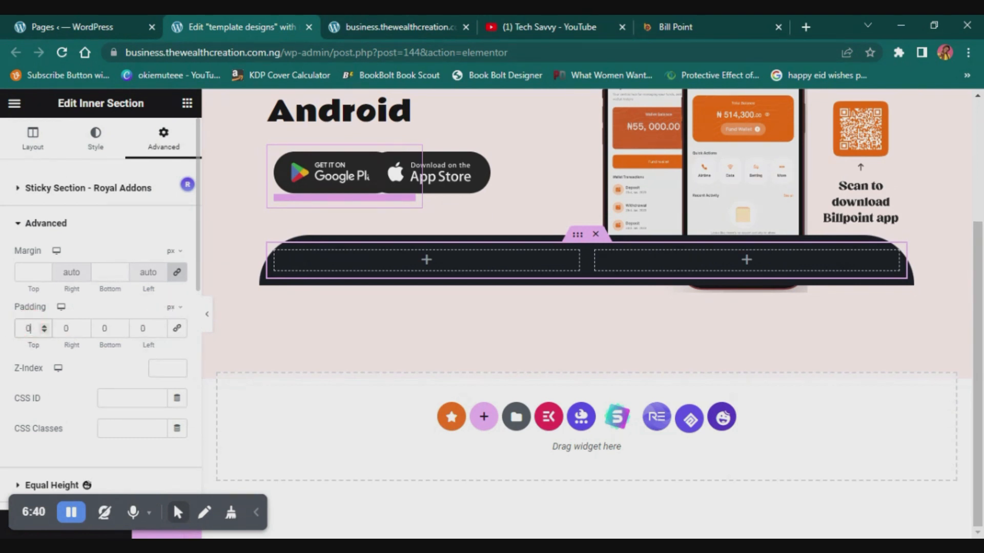
text(40)
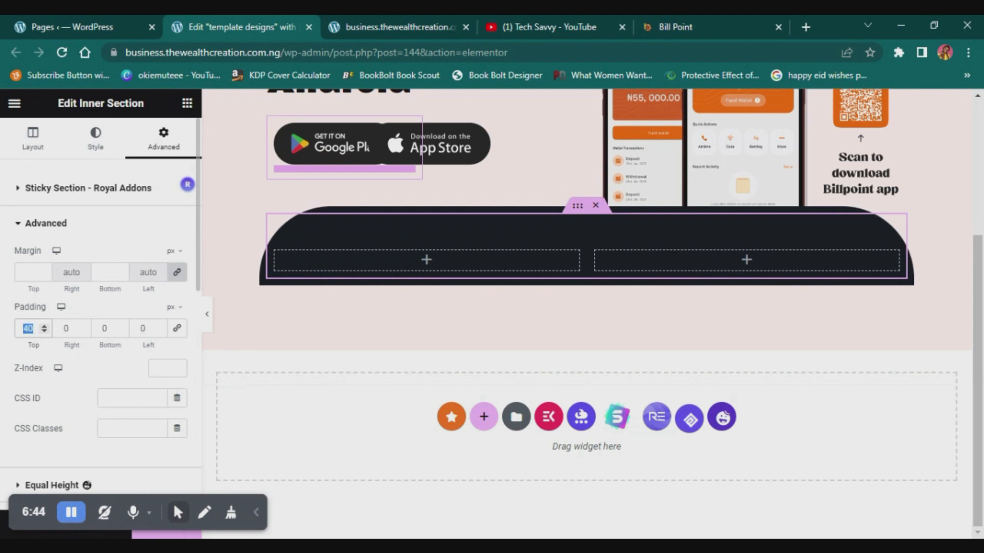
text(30)
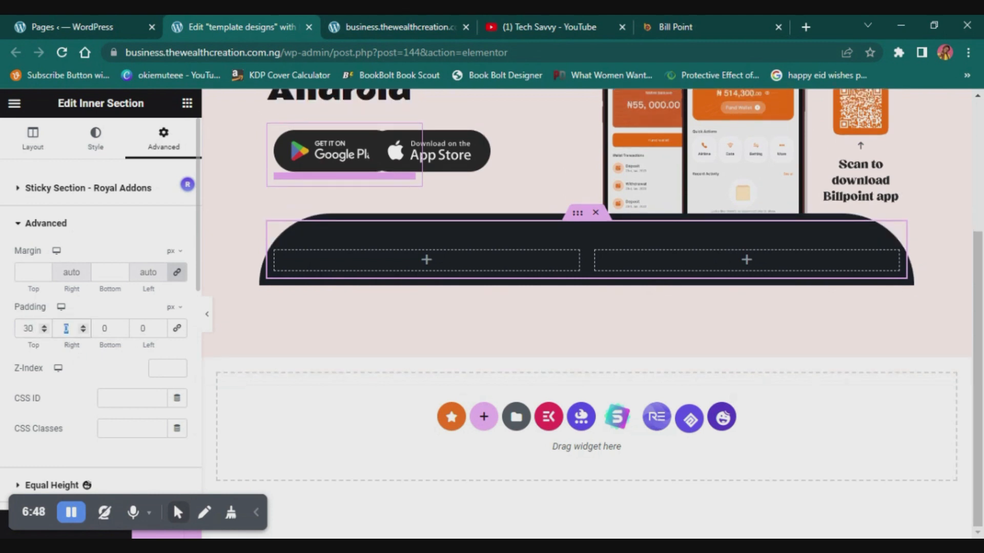
text(40)
key(Tab)
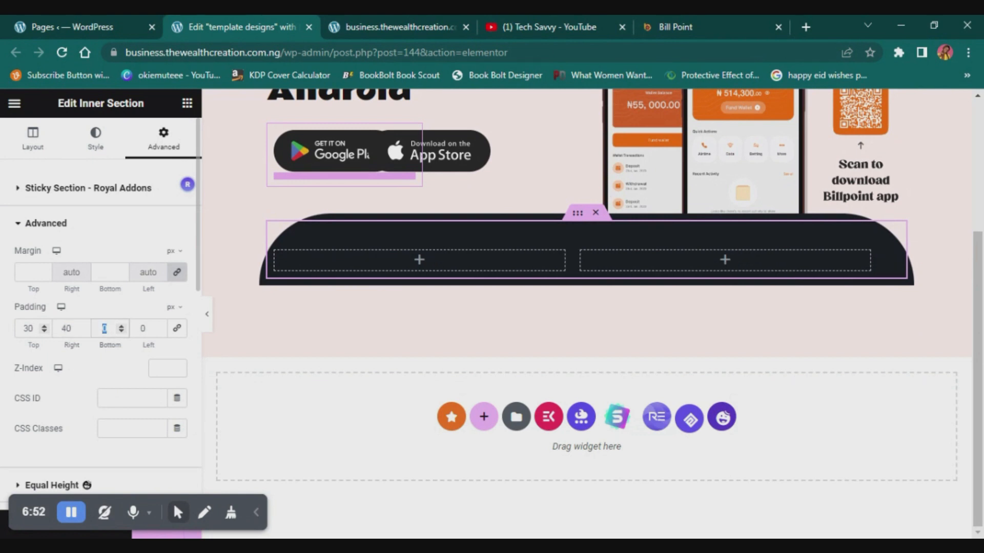
text(20)
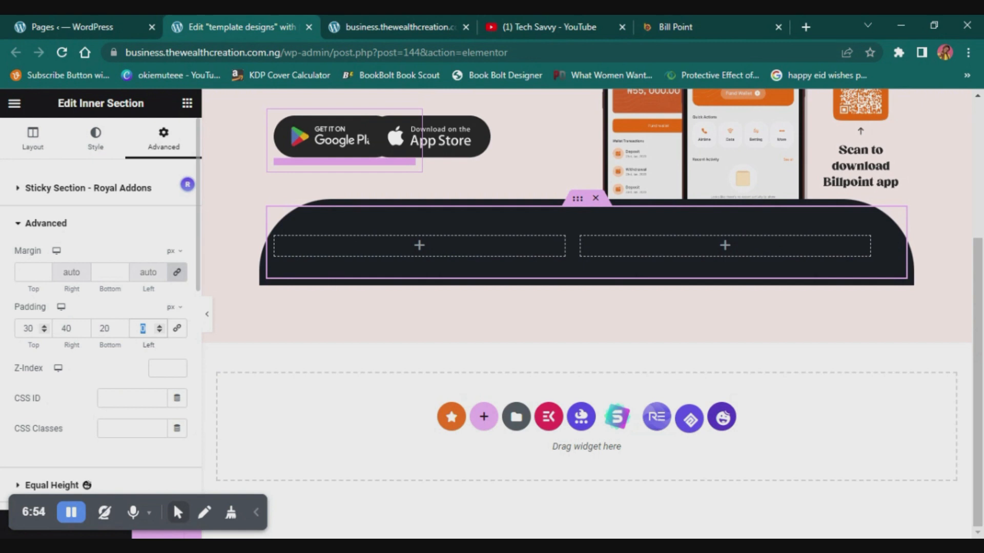
text(40)
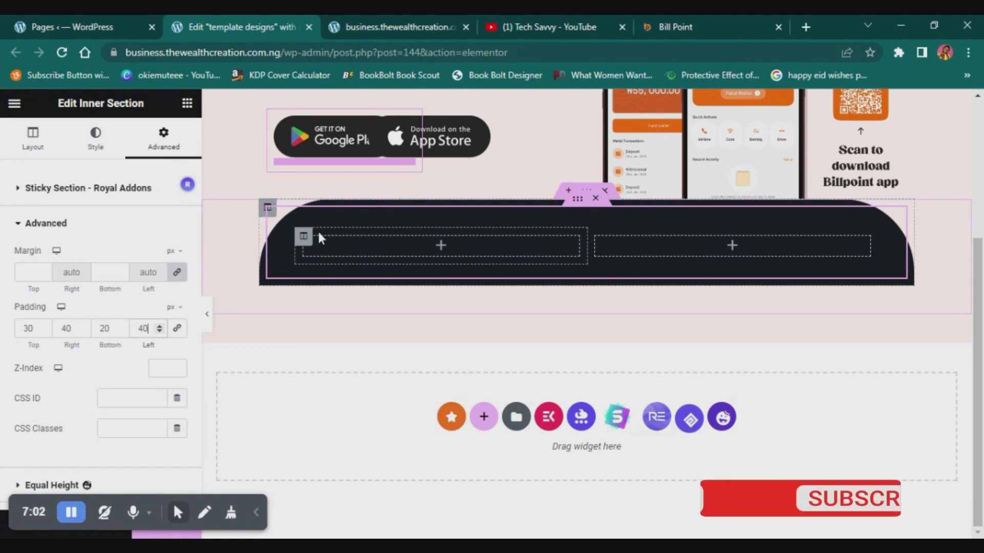
- Add an Image widget with the Billpoint logo to the first column of the inner section and align it left
click(304, 239)
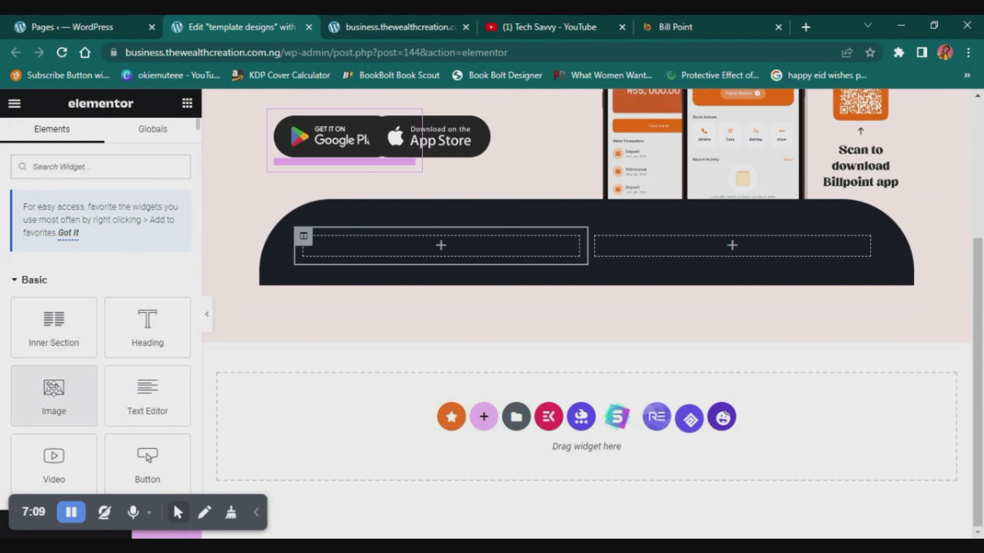
drag(53, 388, 79, 390)
drag(332, 268, 332, 268)
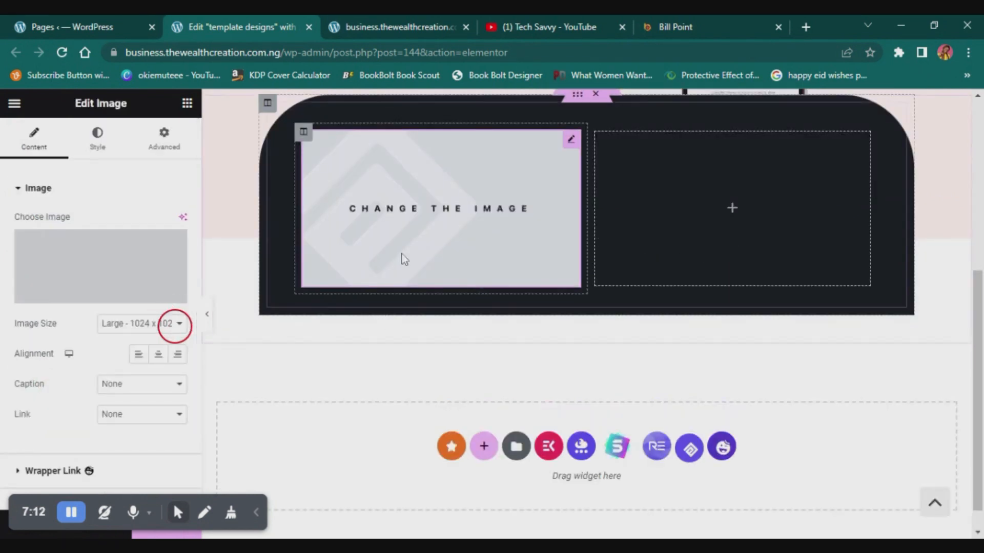
click(101, 293)
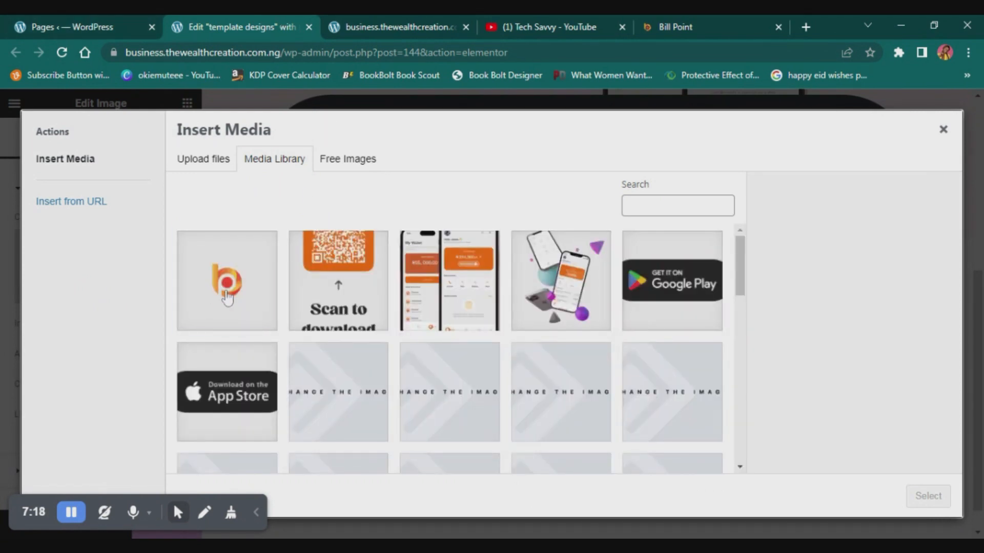
click(226, 290)
click(928, 496)
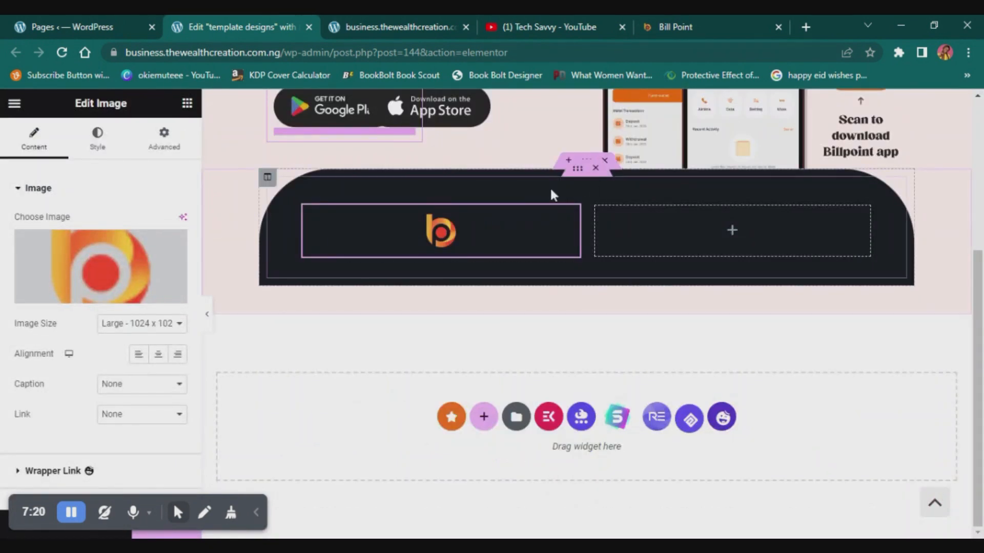
click(138, 354)
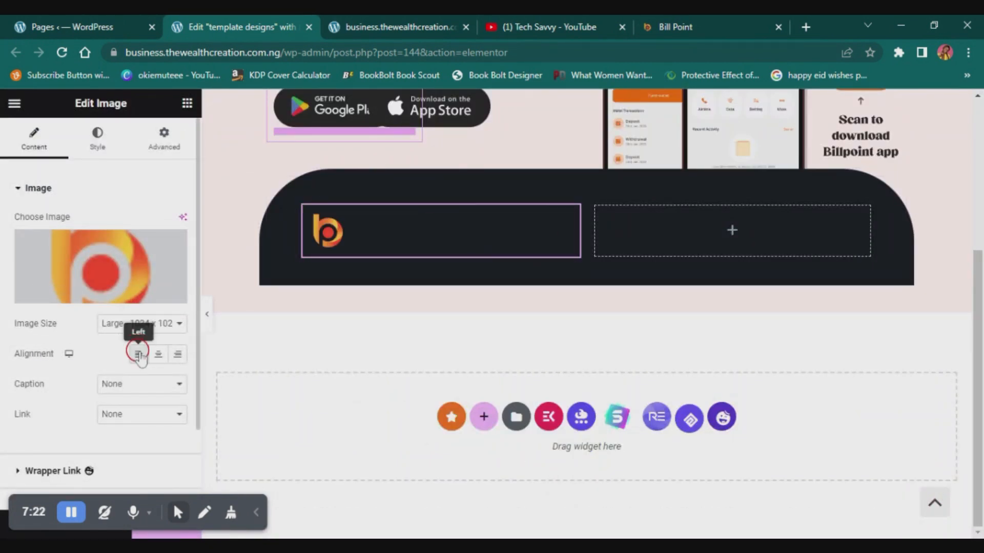
- Widen the inner section's second column to about 89.3% and add a Text Editor widget to it
drag(589, 235, 358, 241)
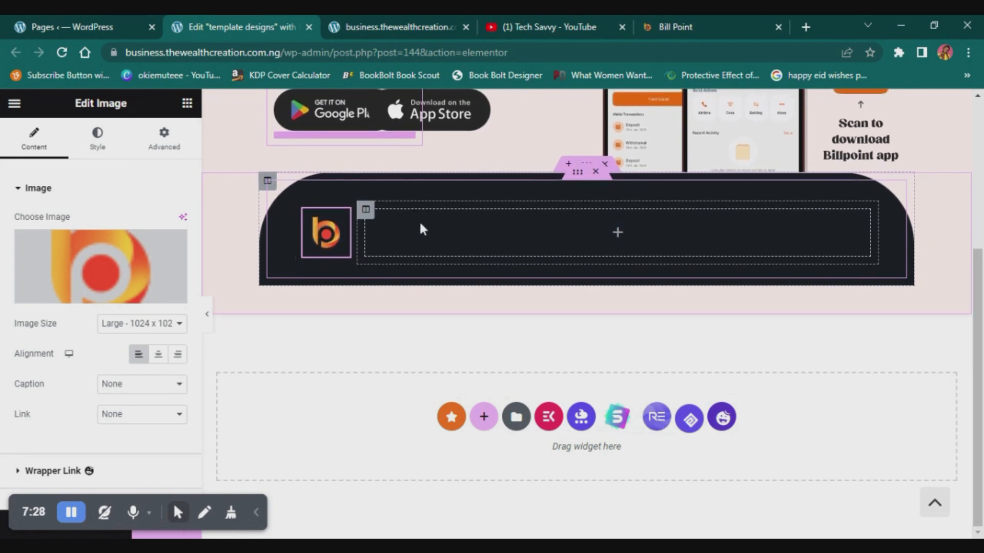
click(365, 211)
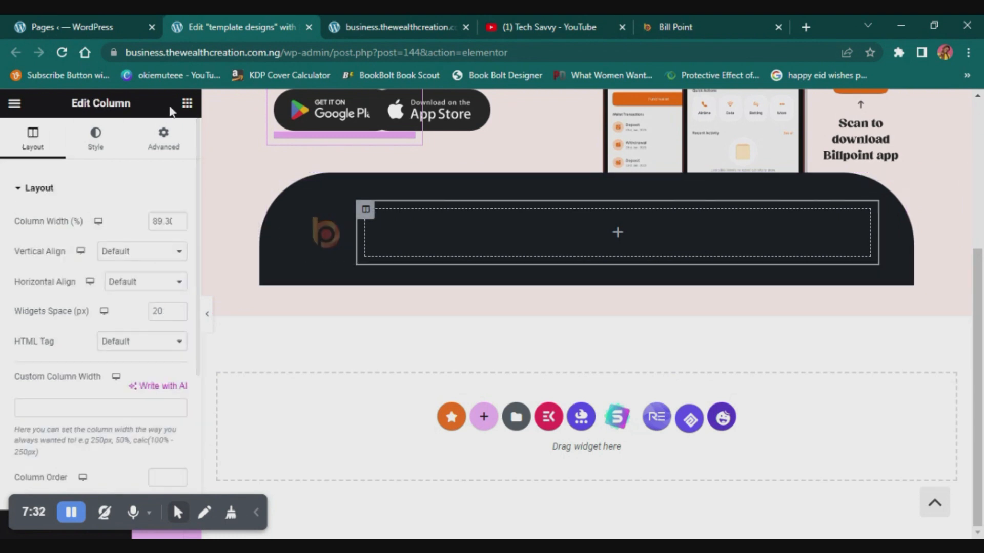
click(187, 105)
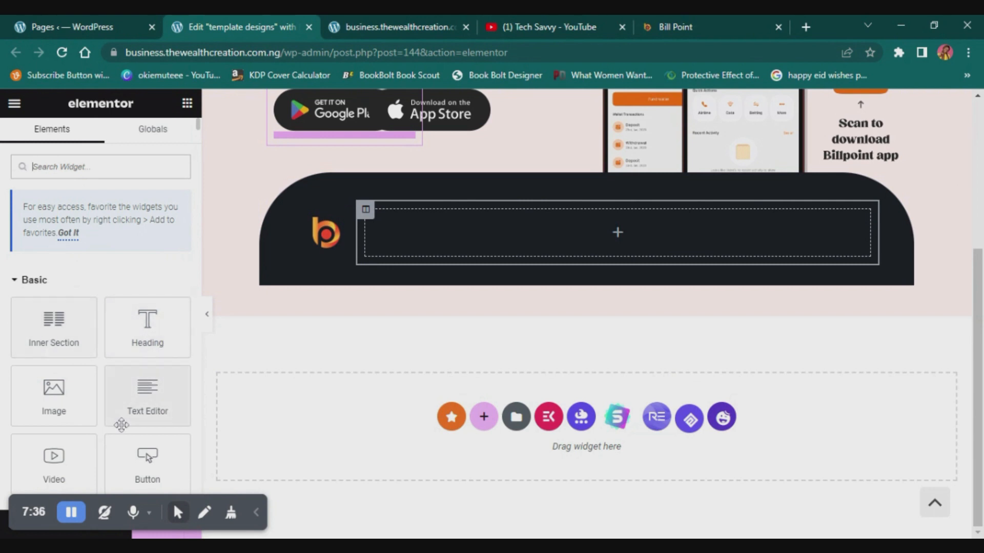
drag(125, 397, 479, 248)
- Copy the footer's company description and address from the Bill Point site and return to the Elementor page
click(695, 18)
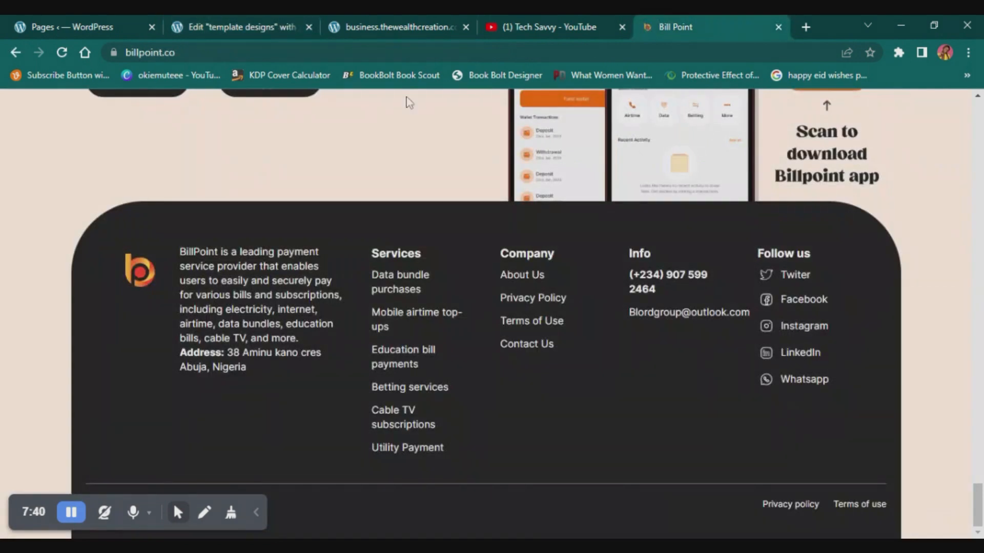
drag(259, 374, 197, 240)
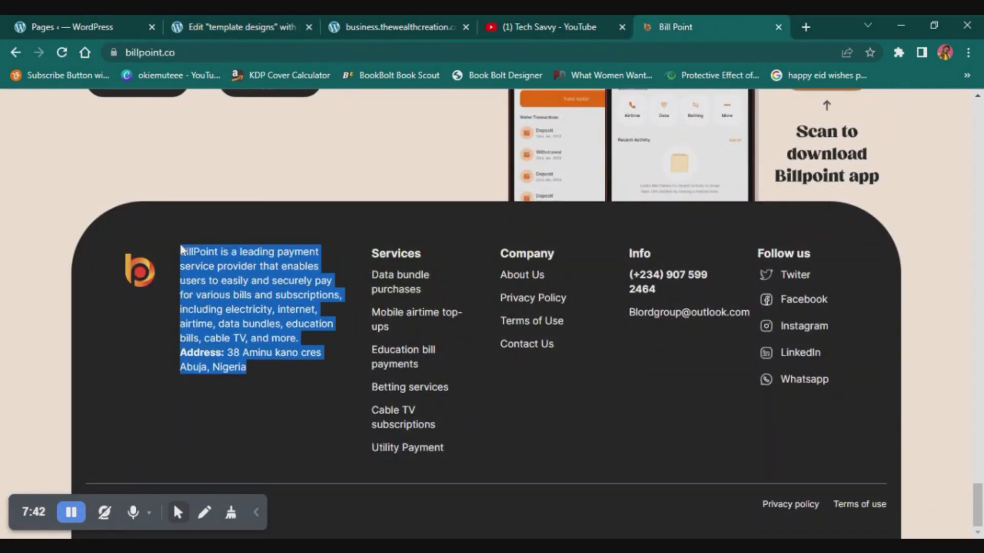
click(215, 21)
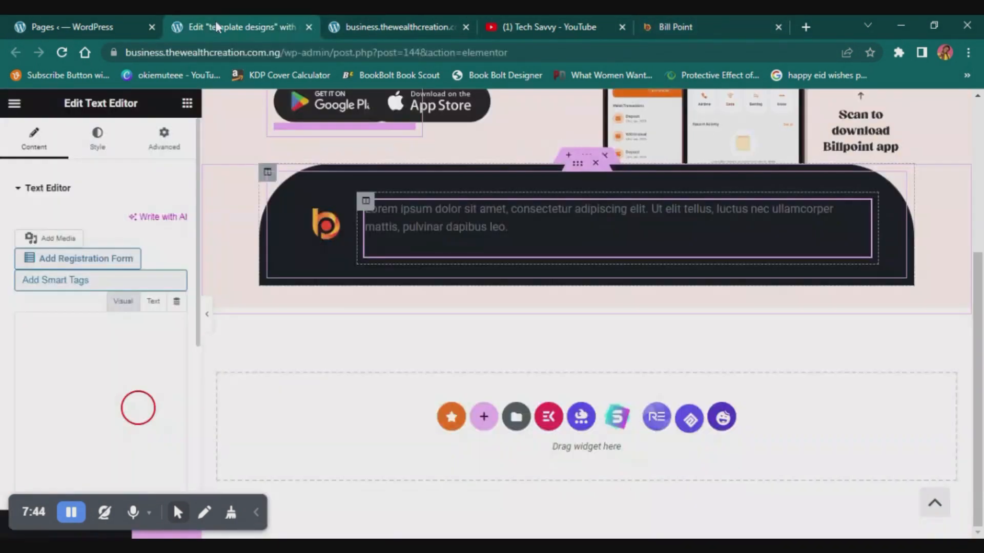
- Try to replace the Text Editor widget's placeholder text with the copied company description
click(135, 388)
click(138, 403)
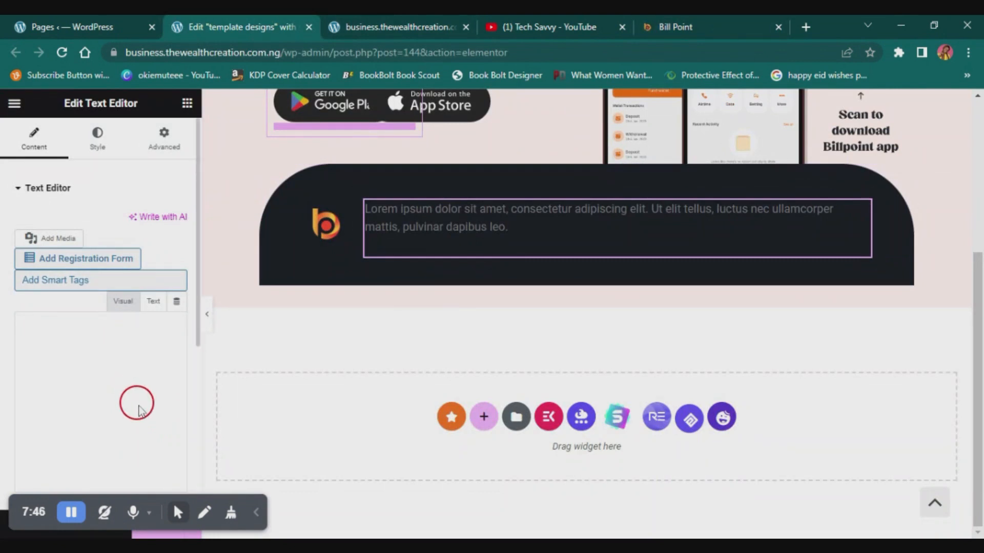
key(ctrl+a)
click(103, 377)
click(532, 228)
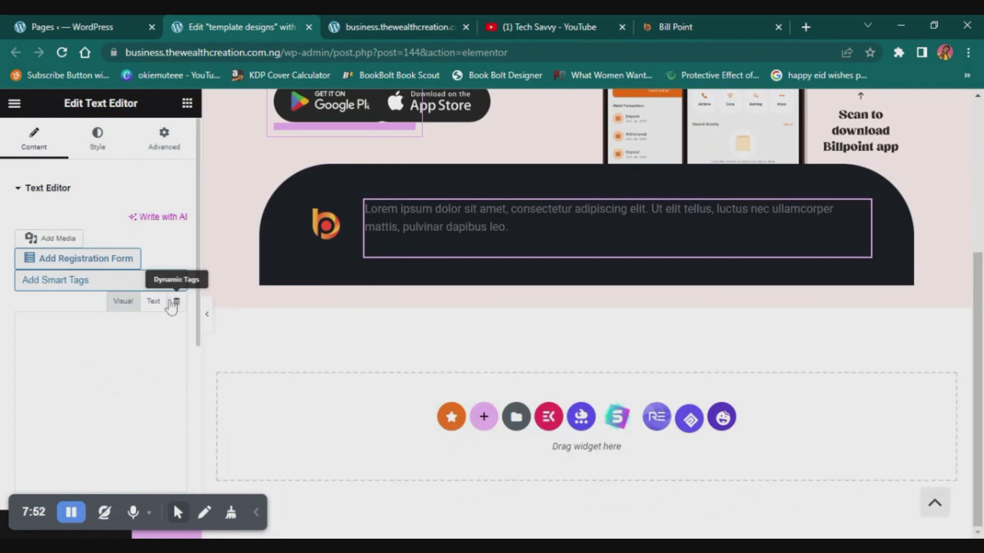
- Try to bring up the Text Editor's content area by switching between Visual and Text modes and reopening its settings
click(152, 303)
click(124, 304)
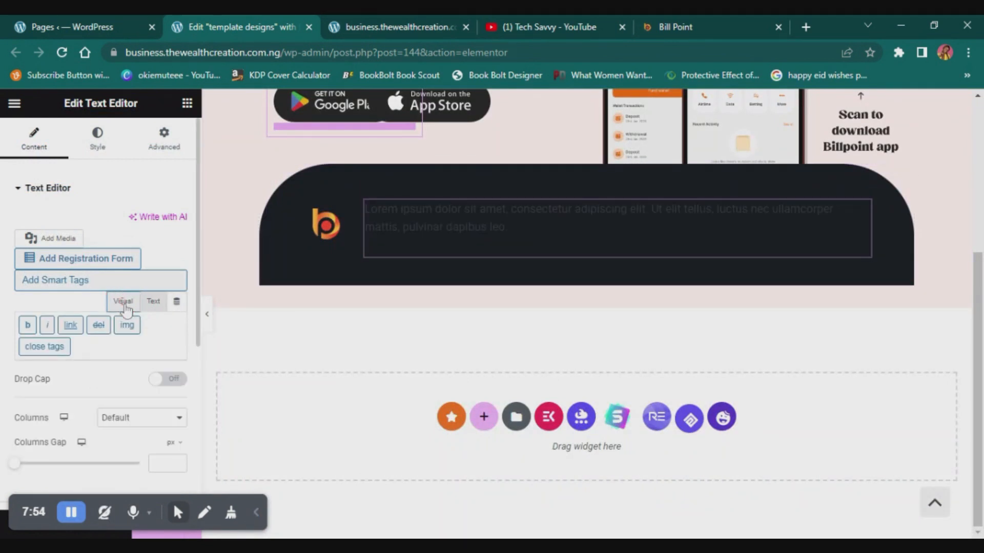
click(121, 300)
click(160, 304)
click(149, 304)
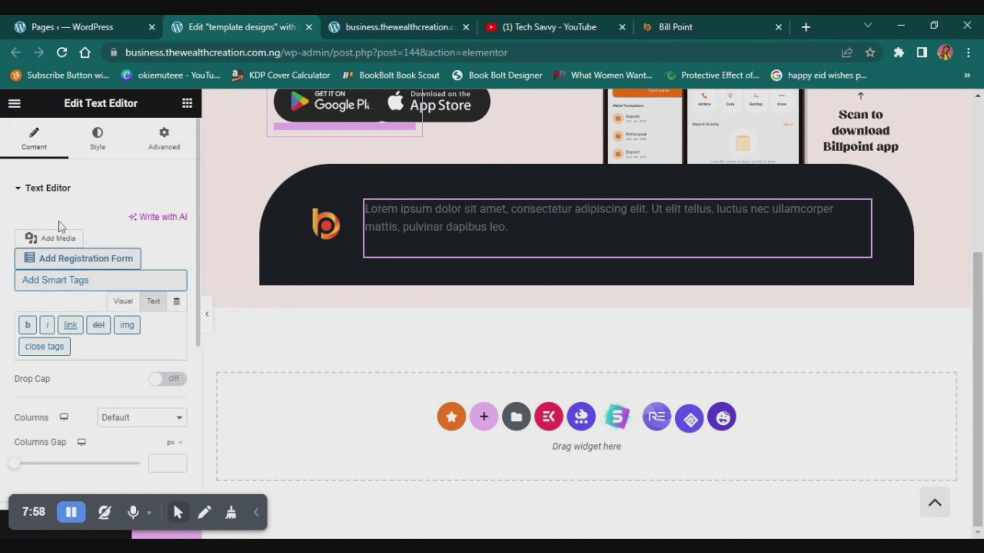
click(64, 190)
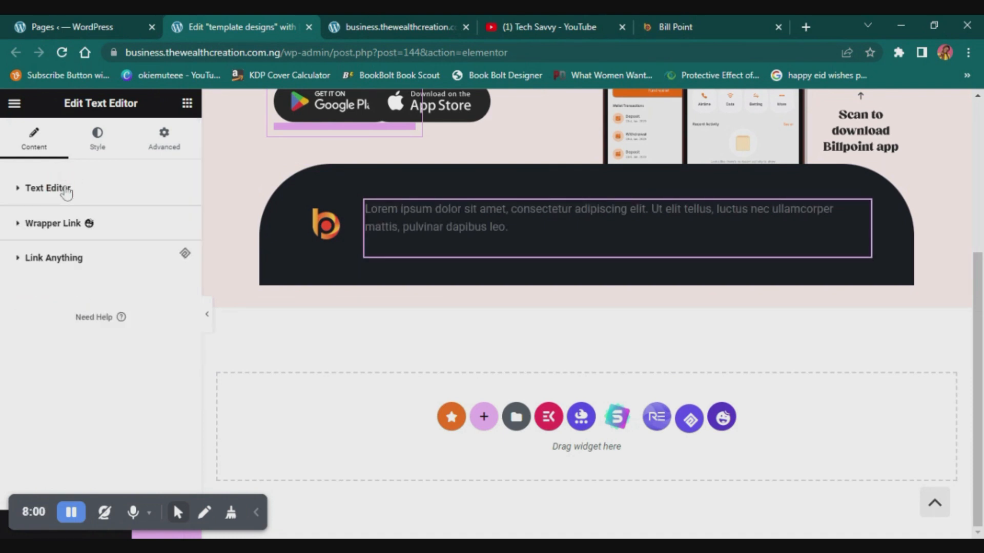
click(48, 188)
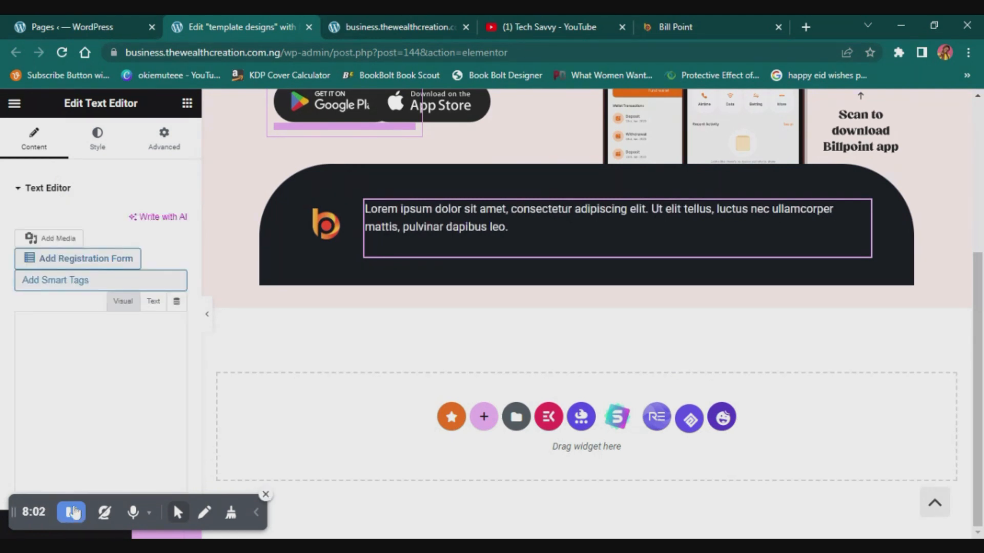
scroll(124, 377, down, 3)
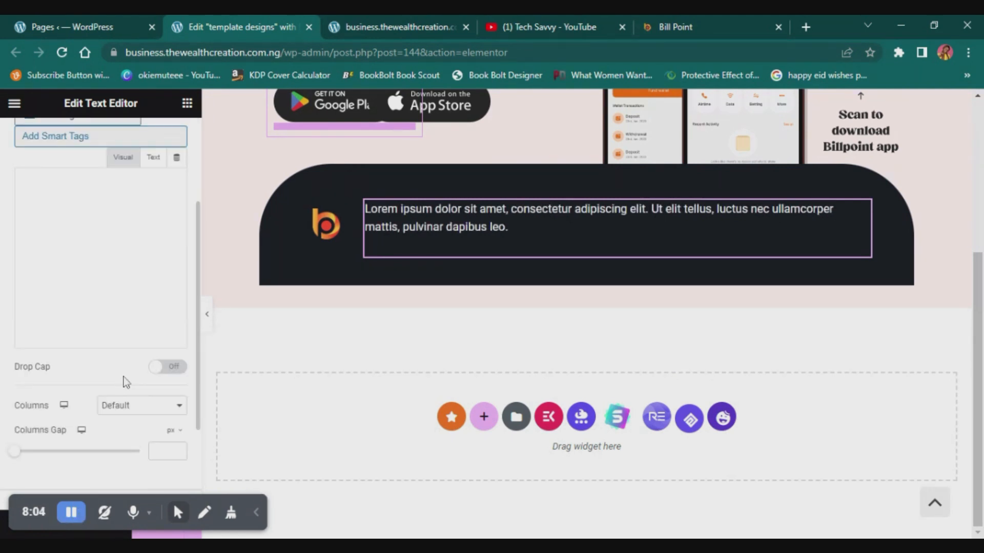
scroll(124, 382, up, 3)
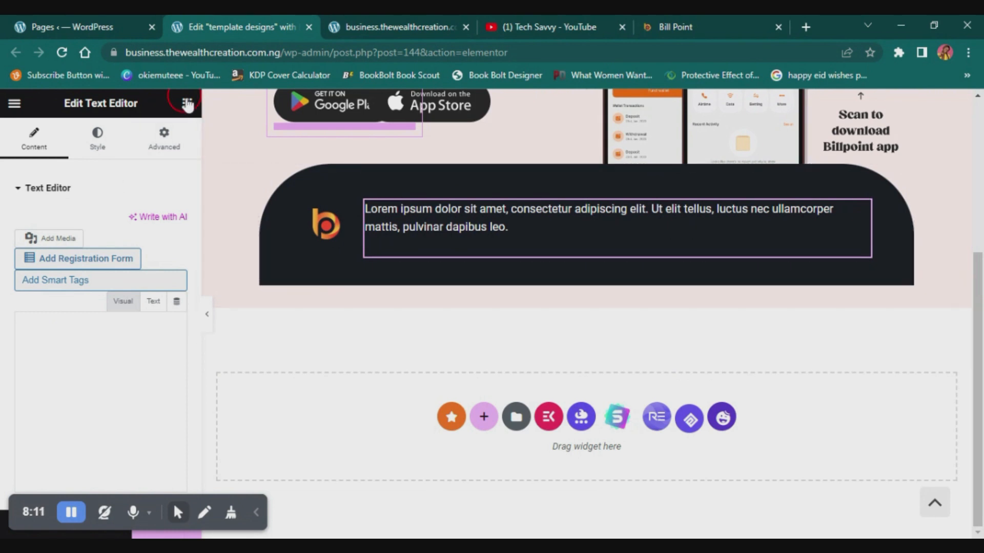
- Add a Heading widget below the Text Editor and replace its title with the copied company description and address
drag(169, 323, 463, 233)
click(134, 239)
key(ctrl+a)
text(BillPoint is a leading payment service provider that enables users to easily and securely pay for various bills and subscriptions, including electricity, internet, airtime, data bundles, education bills, cable TV, and more.  Address: 38 Aminu kano cres Abuja, Nigeria)
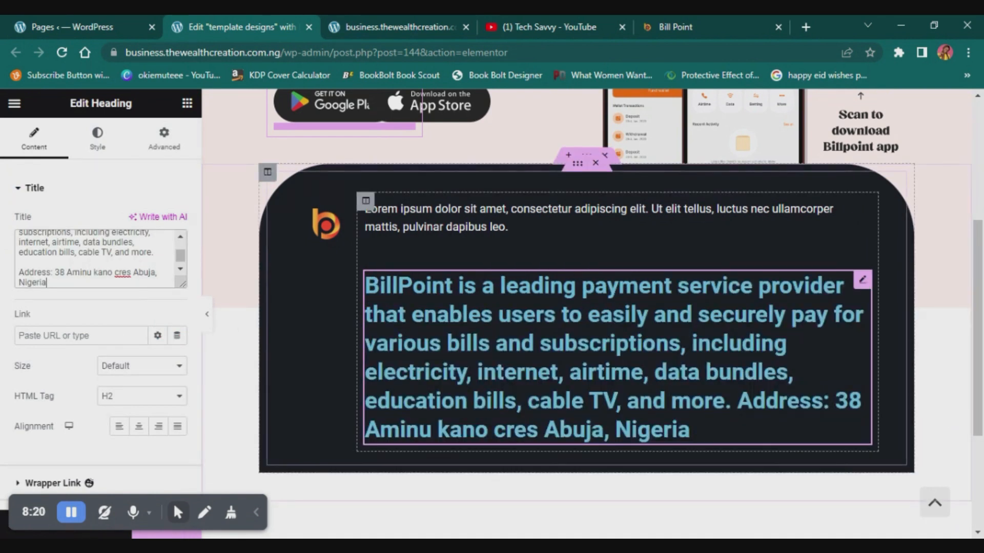
- Change the description heading's text color to white
click(95, 138)
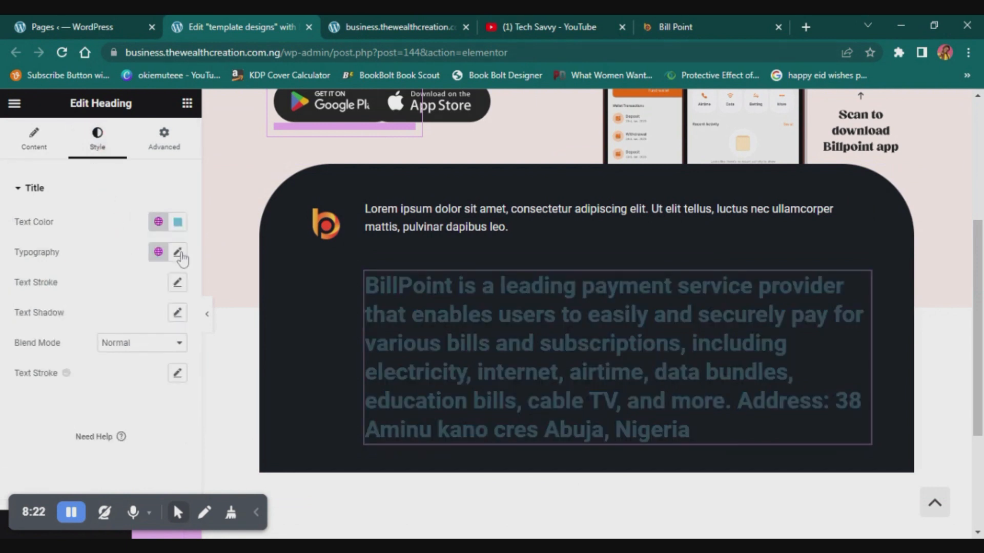
click(180, 224)
drag(109, 302, 80, 279)
click(97, 204)
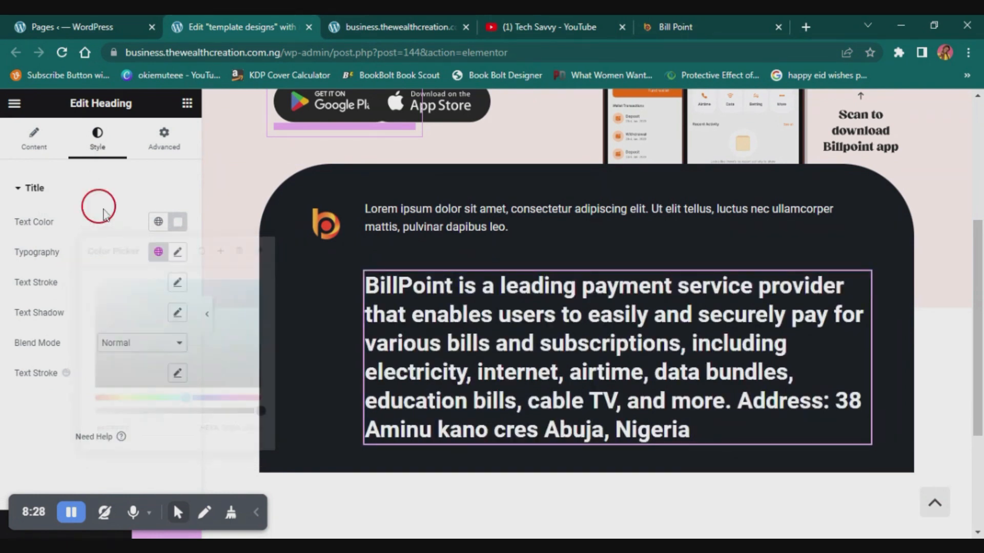
click(84, 199)
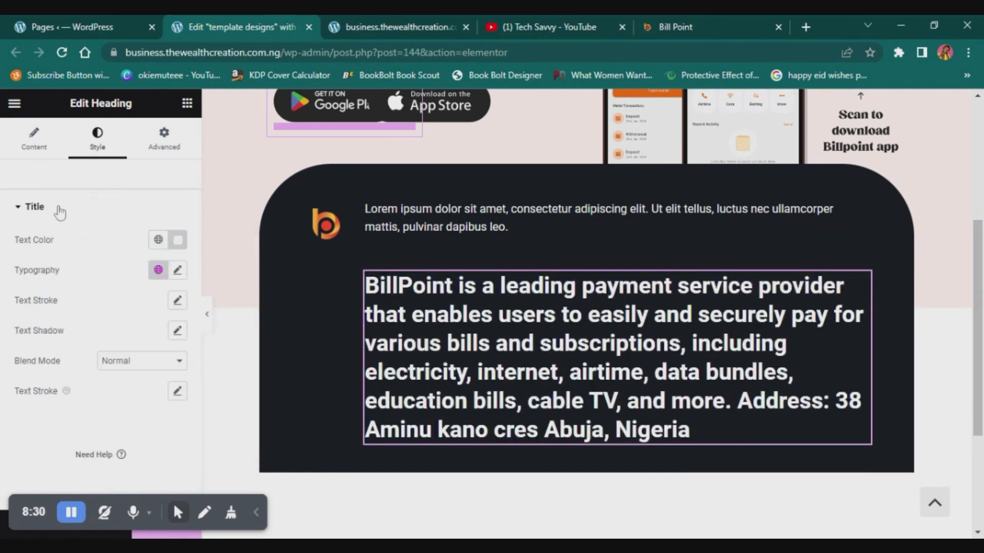
- Set the description heading's typography to weight 400 (Normal) and size 16 px
click(177, 271)
click(147, 409)
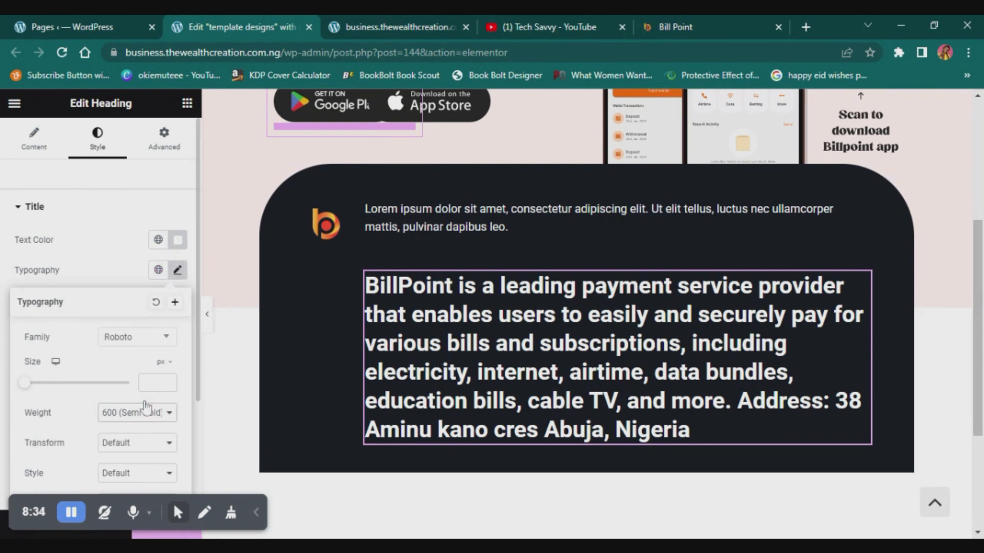
key(Up)
key(Up)
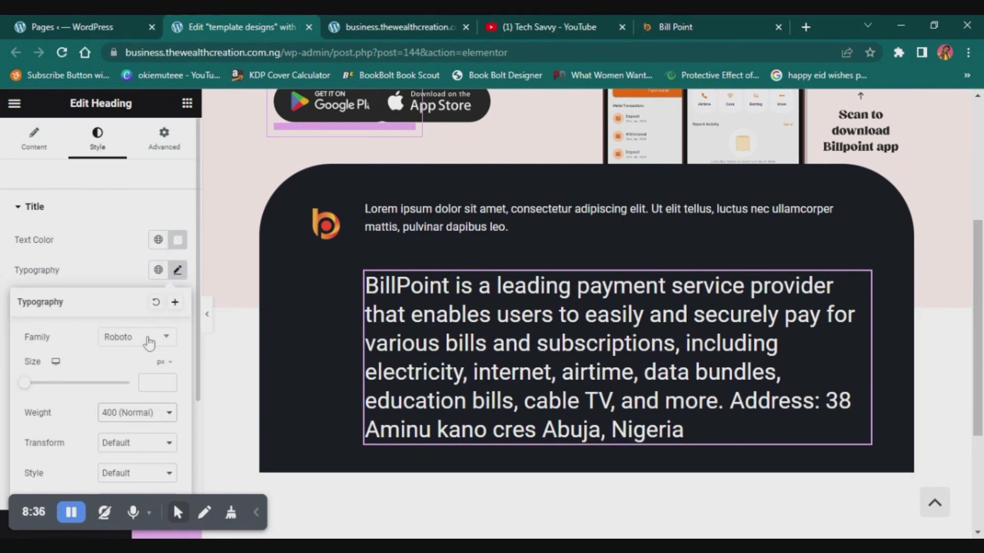
drag(23, 384, 34, 389)
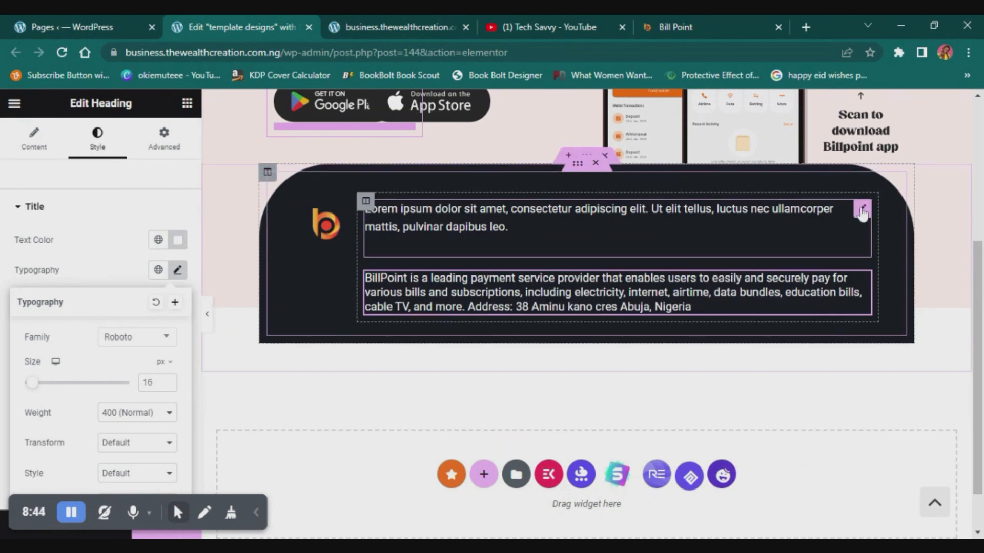
- Delete the lorem ipsum Text Editor above the company description in the dark footer
click(862, 211)
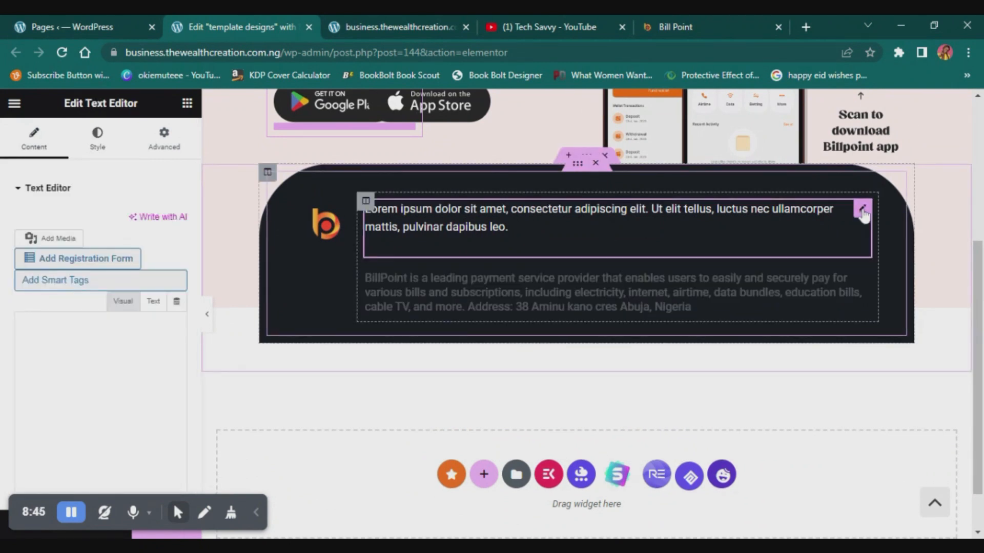
key(Delete)
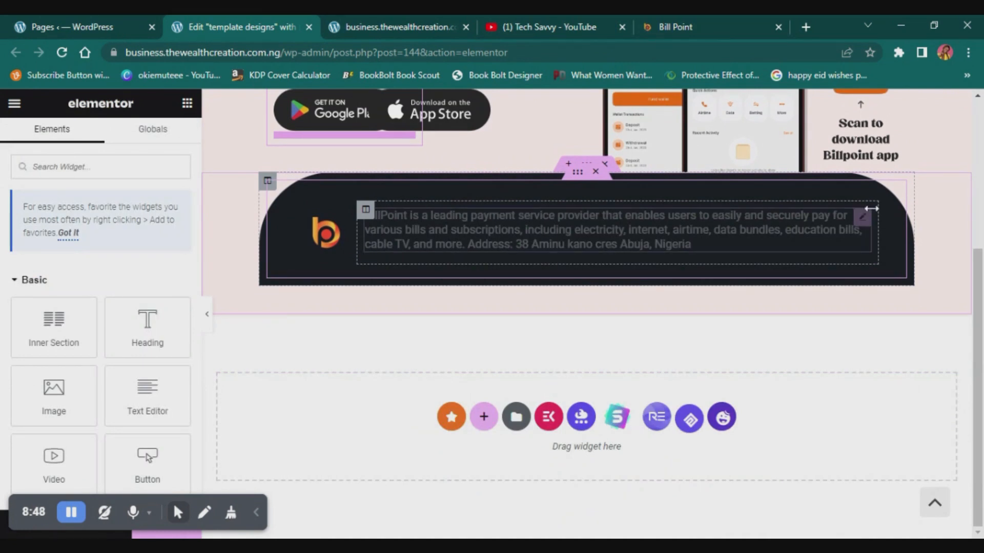
click(862, 220)
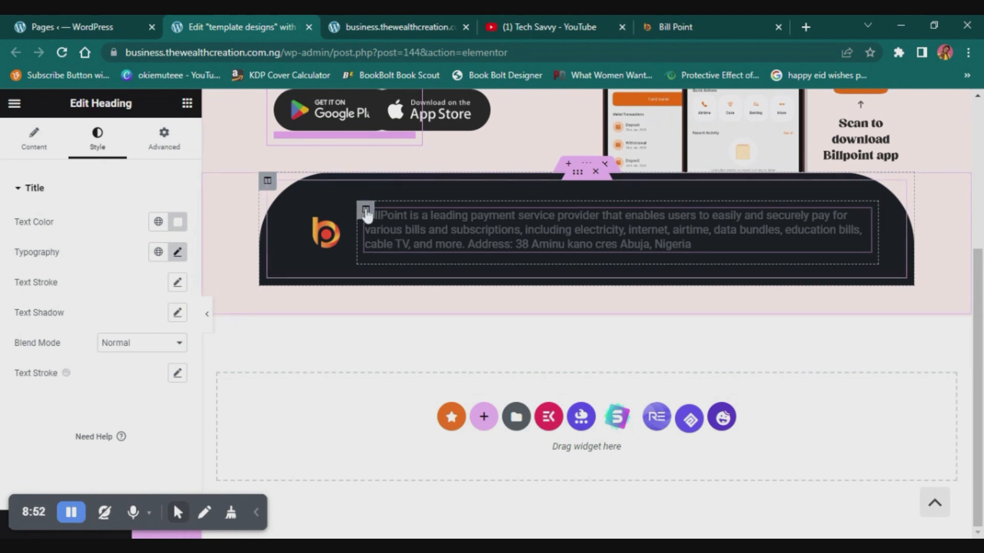
- Duplicate the footer's description column, and narrow the logo column and the first description column
right_click(395, 287)
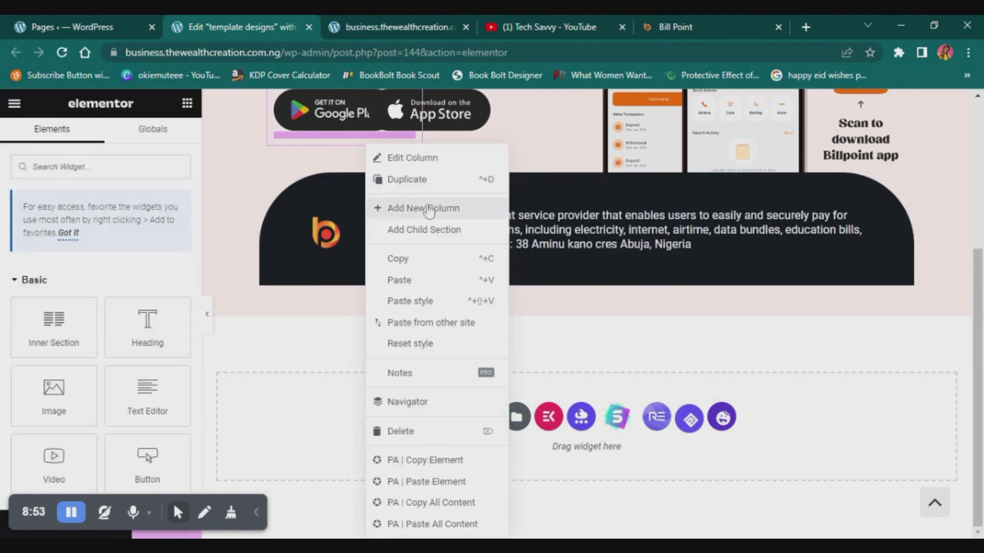
click(432, 184)
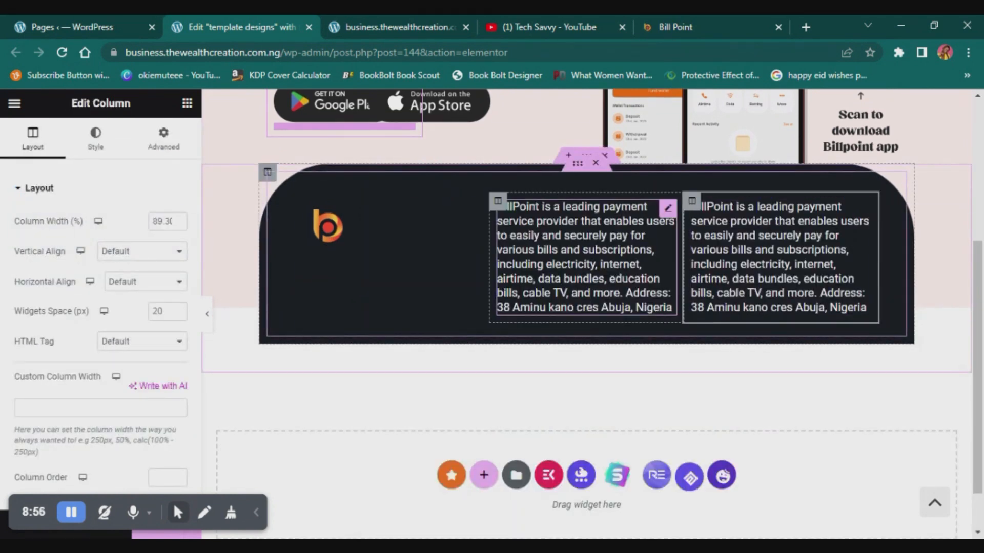
drag(490, 256, 346, 257)
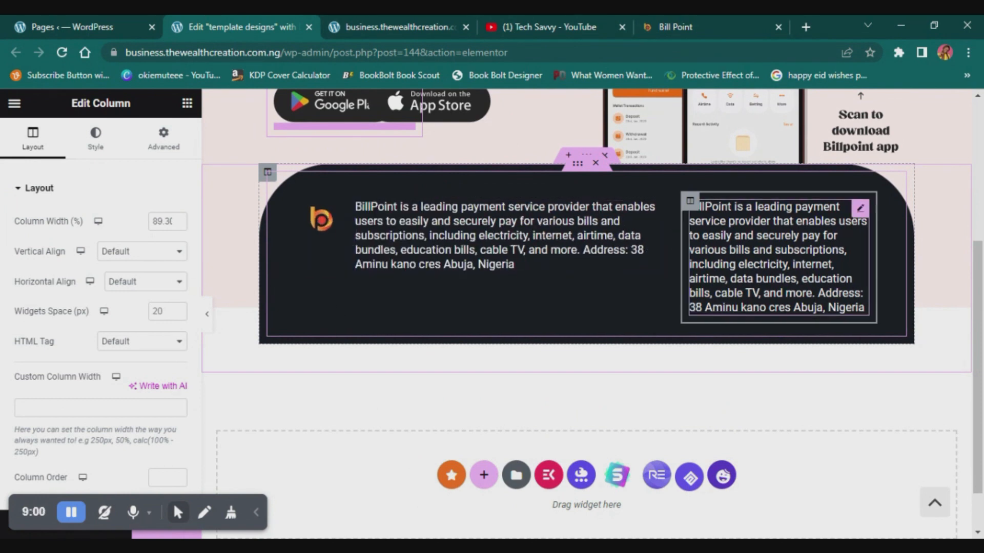
drag(680, 256, 458, 263)
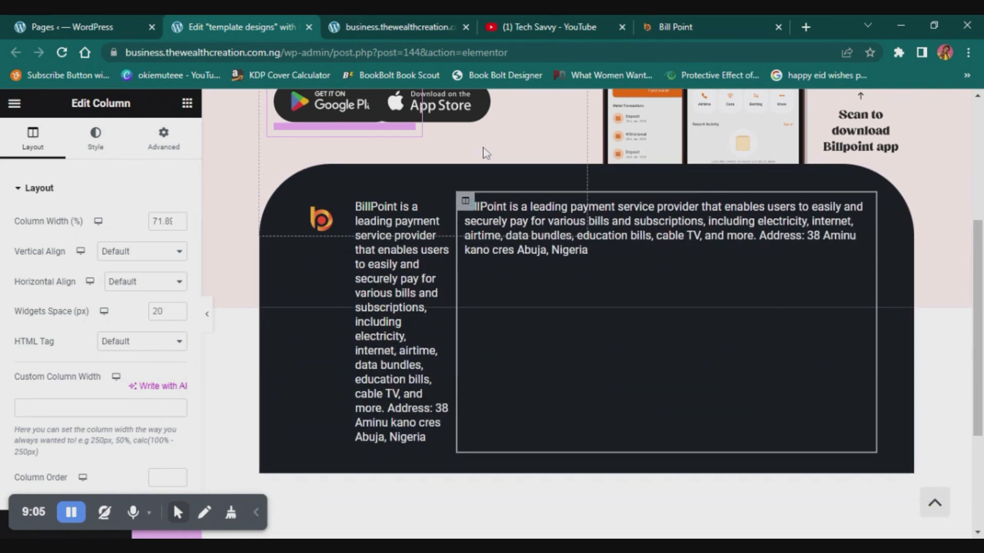
- Duplicate the description columns until there are five, and narrow the logo column and the first description column
right_click(467, 201)
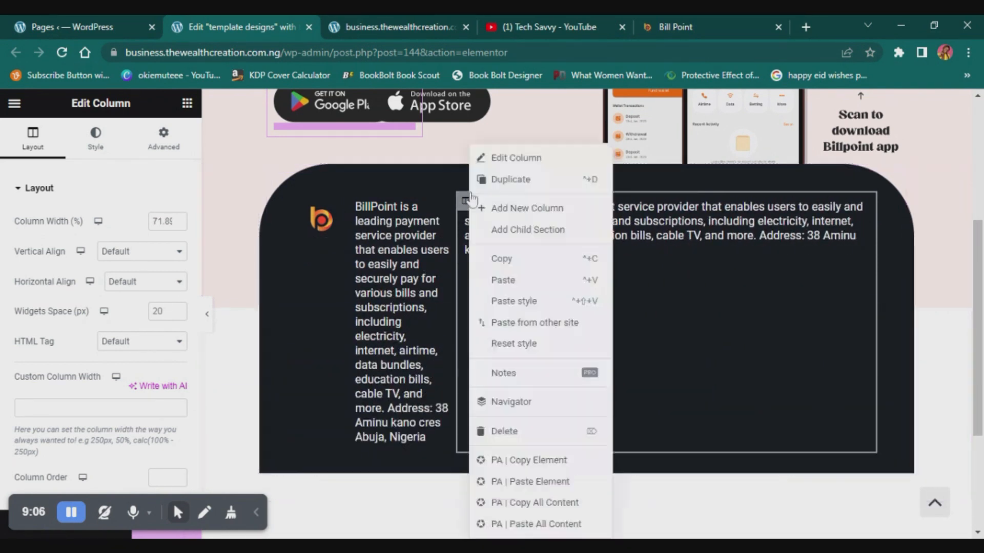
click(512, 180)
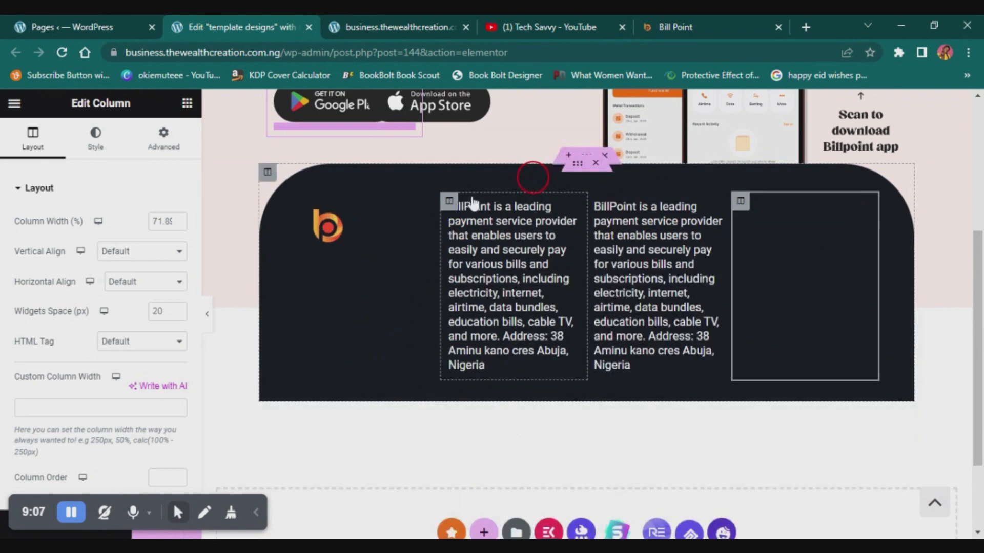
right_click(599, 205)
click(647, 180)
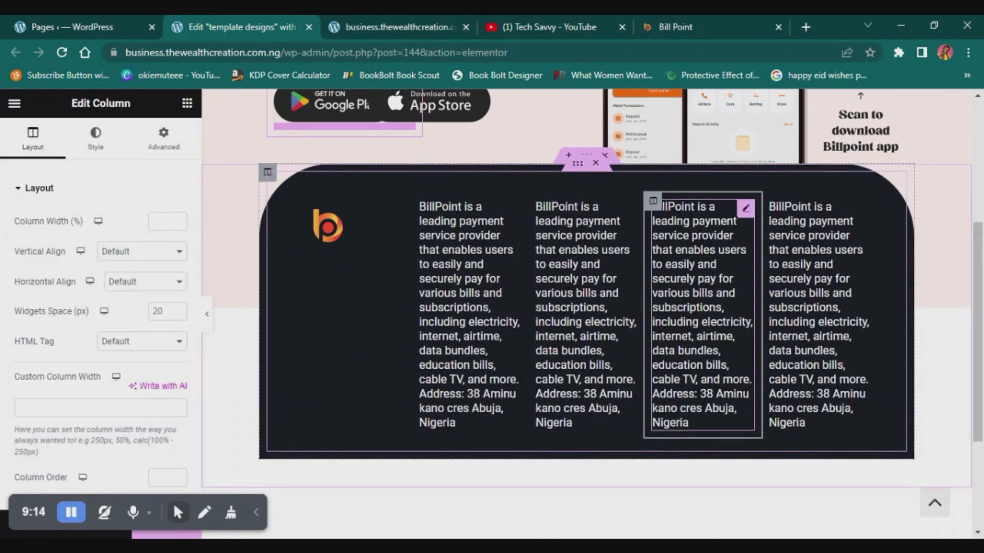
right_click(659, 207)
click(725, 176)
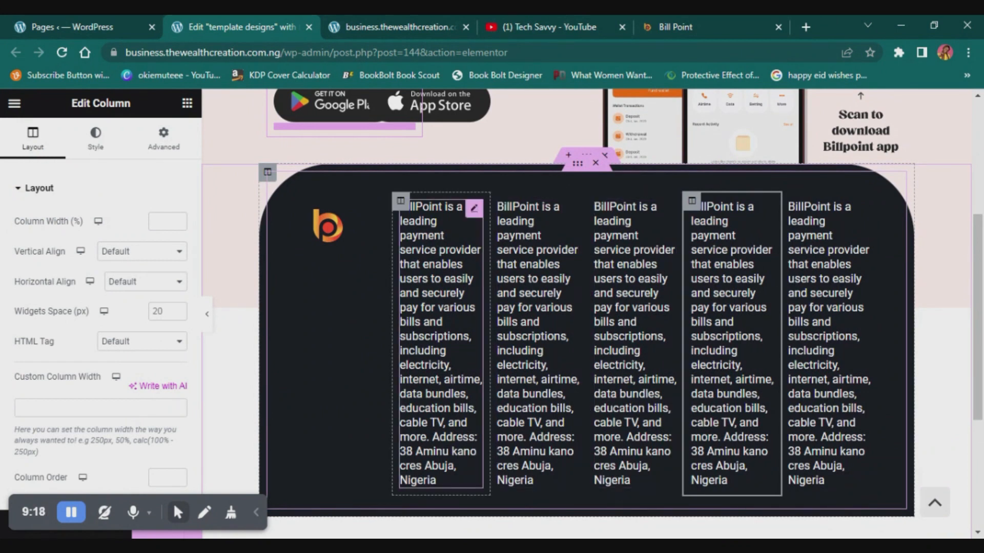
drag(393, 344, 351, 343)
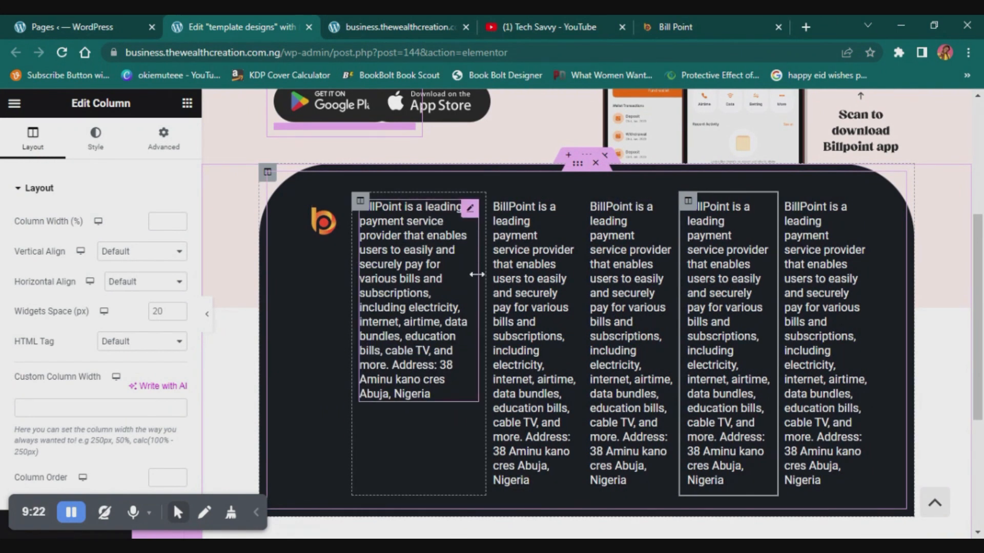
drag(486, 303, 453, 302)
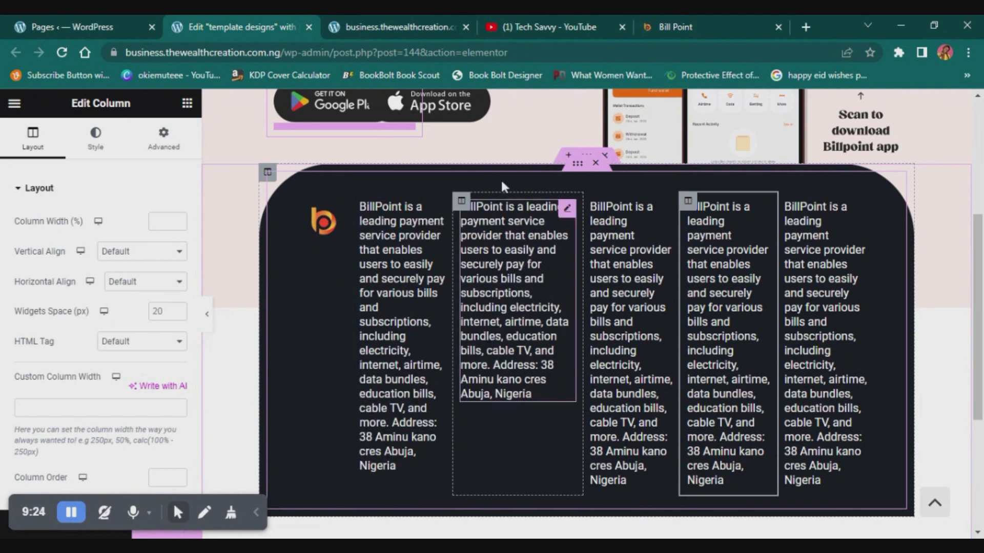
click(567, 209)
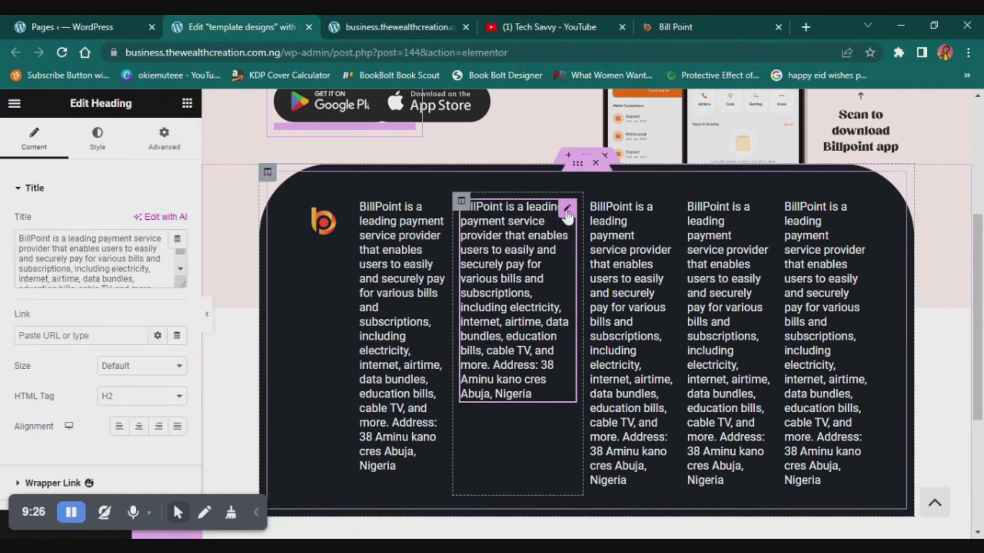
key(Delete)
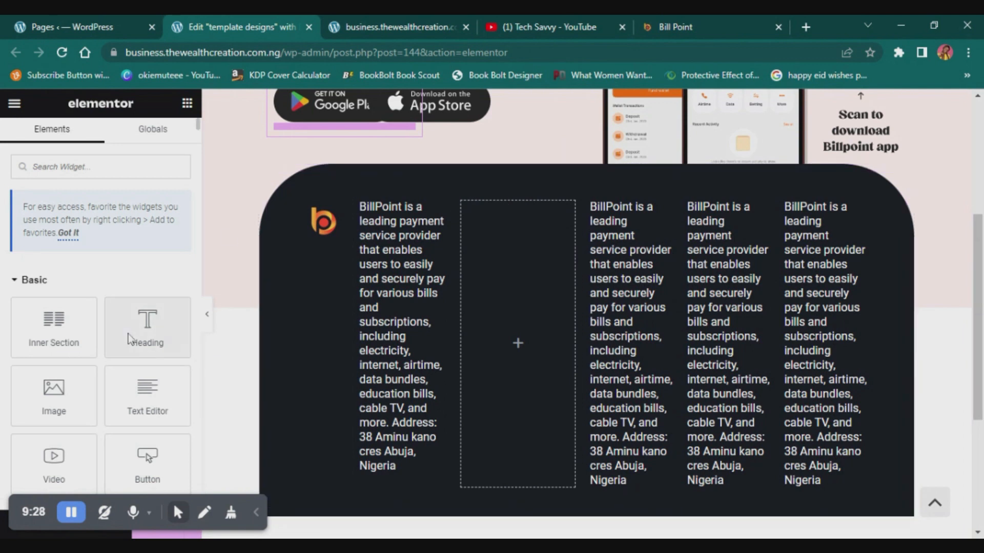
key(ctrl+z)
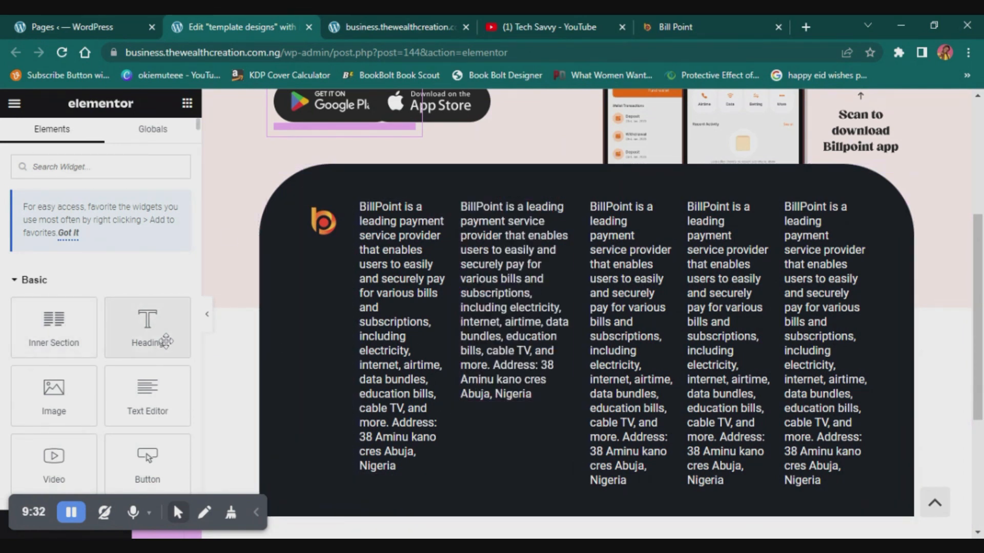
- Replace the title of the second description column's heading with "Our Services"
click(512, 297)
click(69, 249)
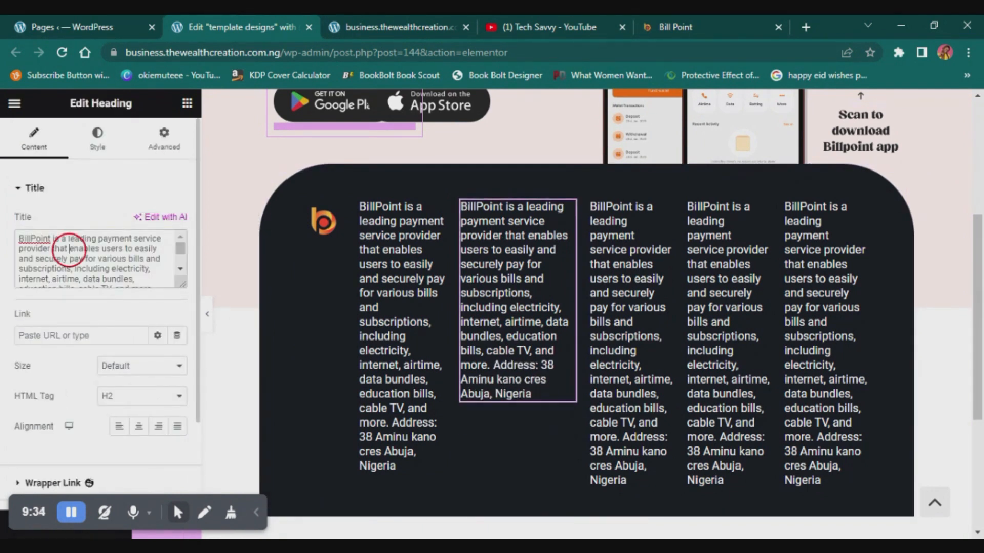
key(ctrl+a)
key(ctrl+c)
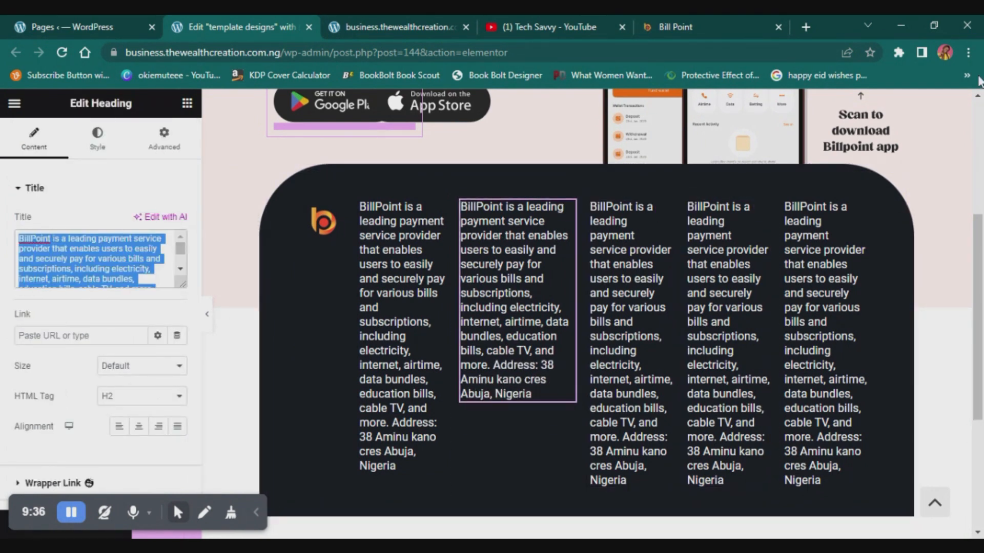
text(Our Services)
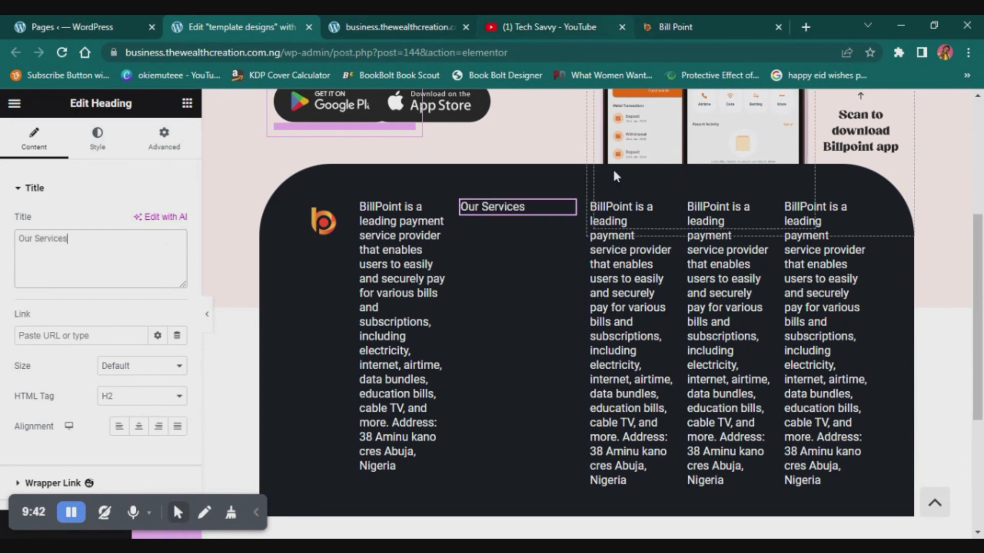
- Set the Our Services heading's typography weight to 600 (Semi Bold)
click(97, 138)
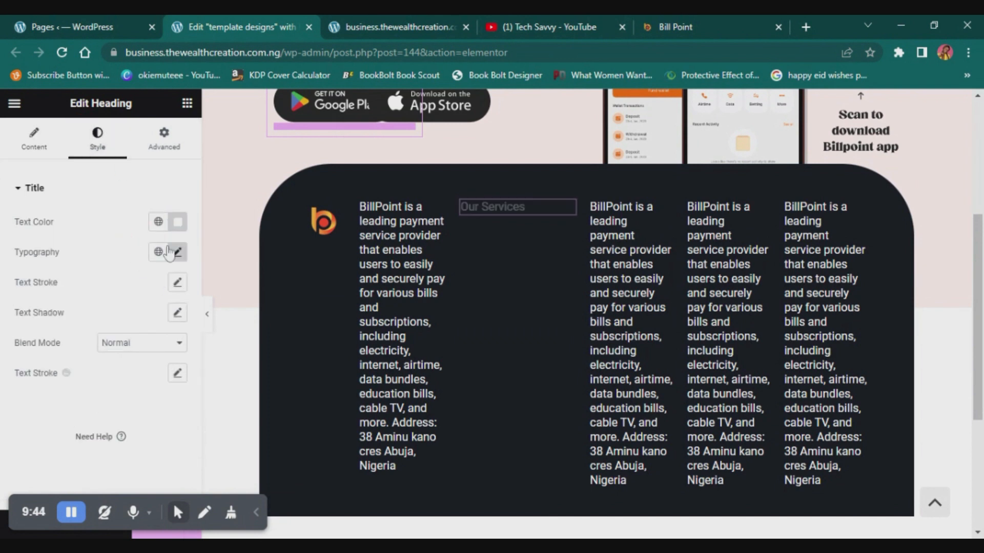
click(177, 253)
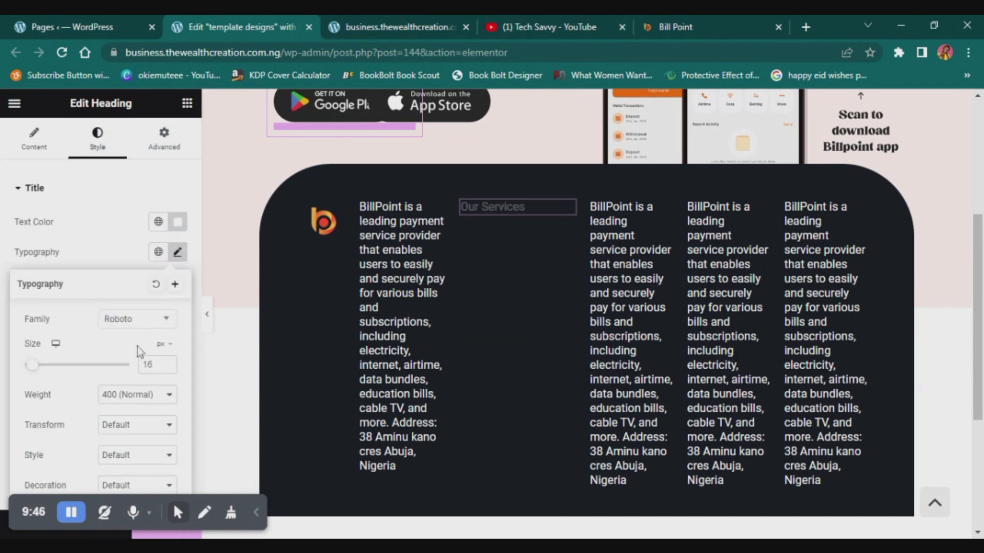
click(144, 413)
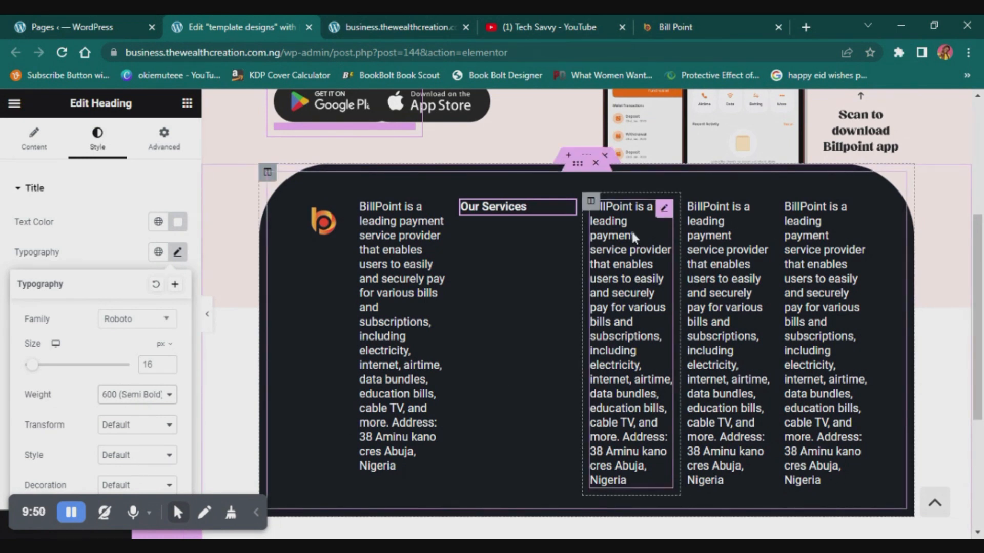
- Check the footer column titles on the Bill Point reference site and delete the description heading from the column after Our Services
click(665, 20)
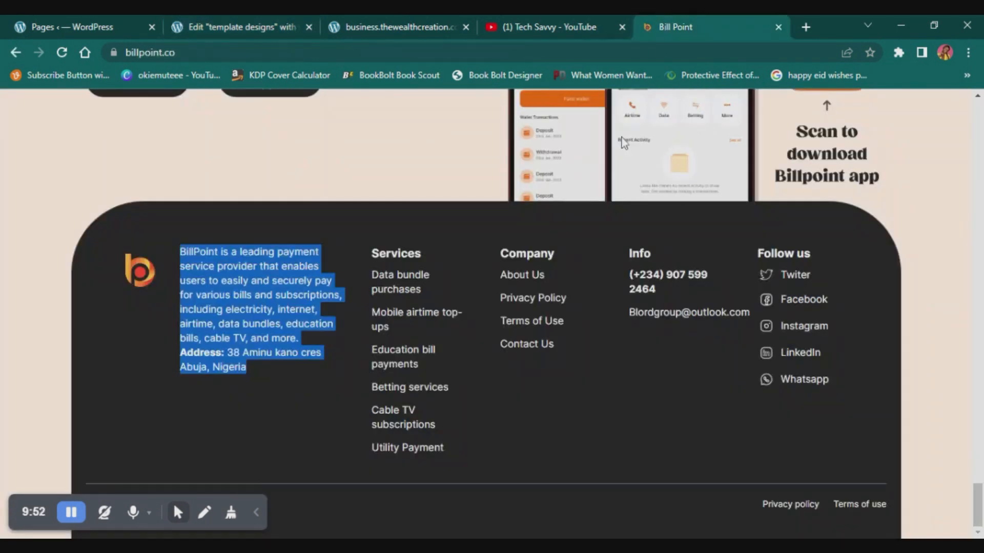
click(231, 20)
key(ctrl+v)
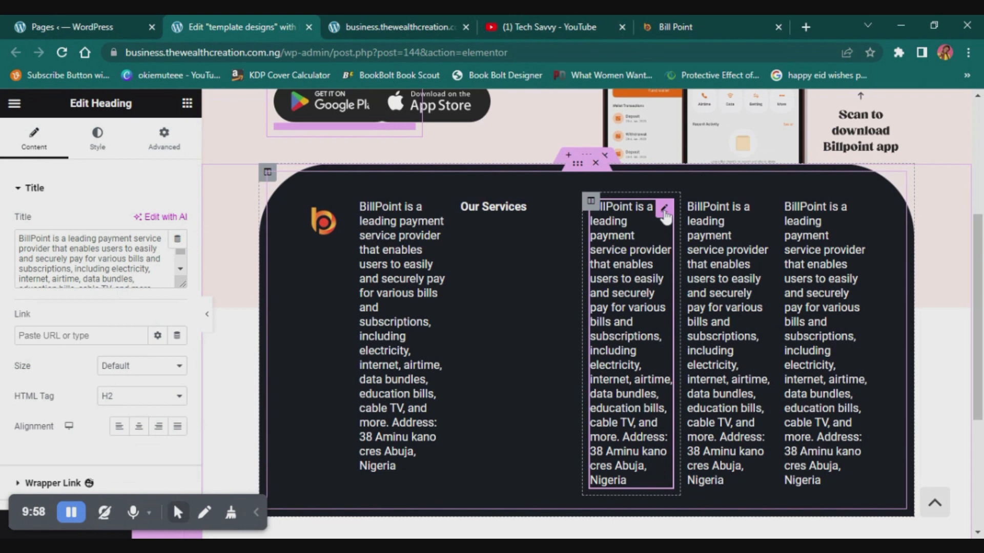
key(Delete)
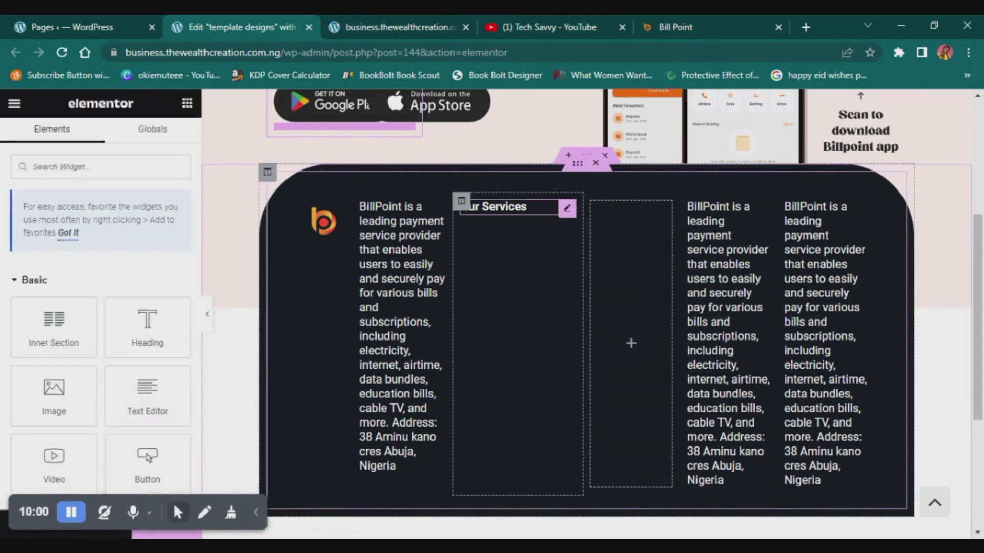
- Copy the Our Services heading into the empty column beside it and change the copy's title to "Company"
right_click(570, 210)
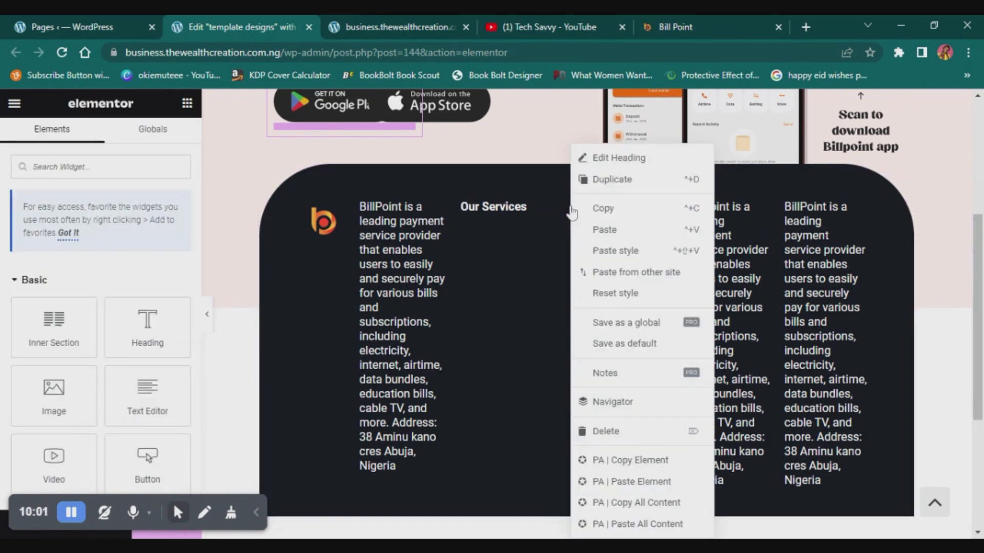
click(617, 206)
right_click(638, 235)
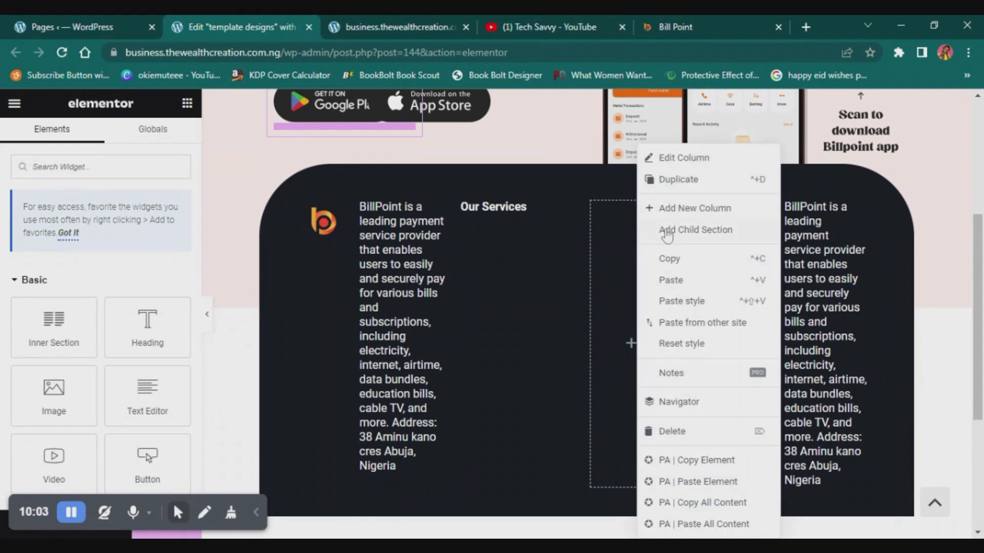
click(671, 280)
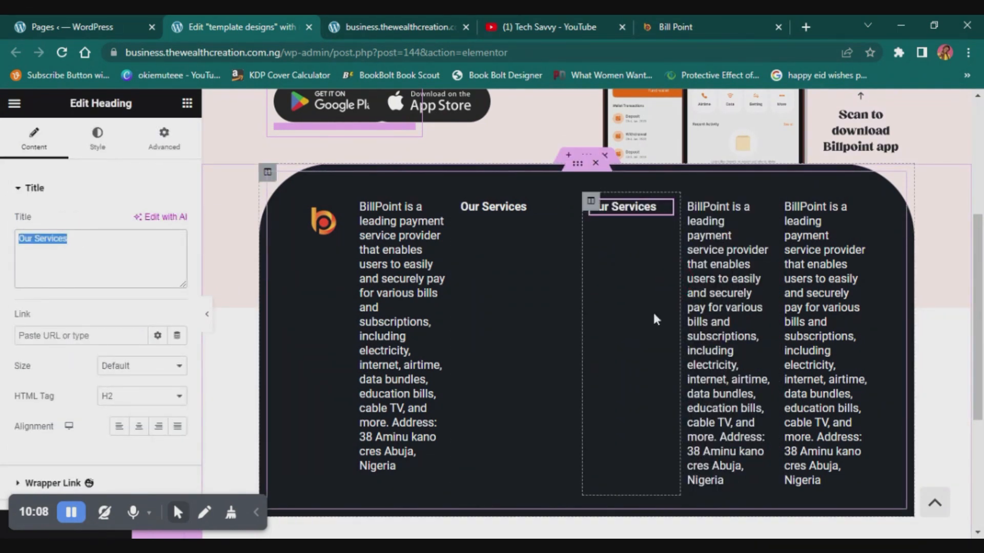
text(Company)
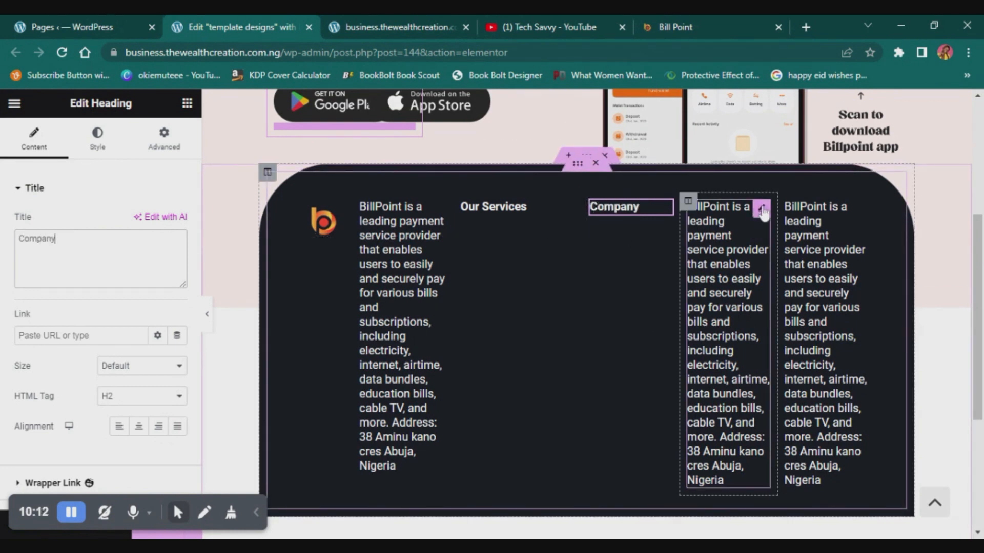
- Paste the Our Services heading into the column after Company and delete that column's description heading
right_click(764, 211)
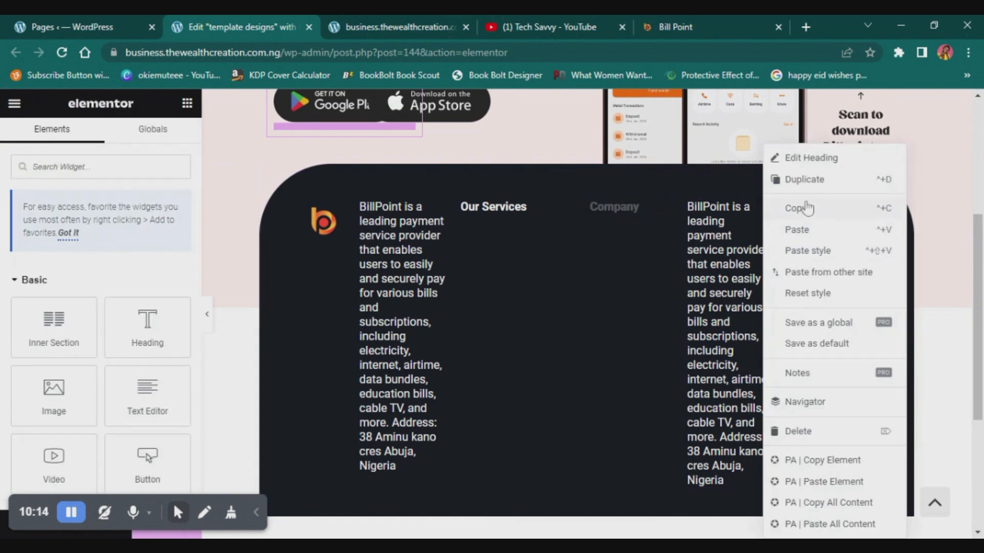
click(797, 229)
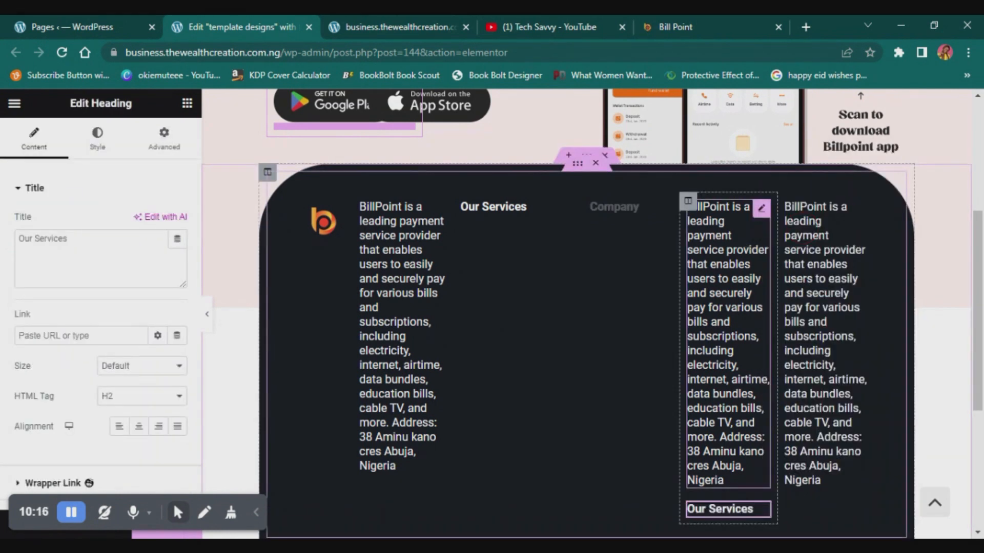
click(766, 218)
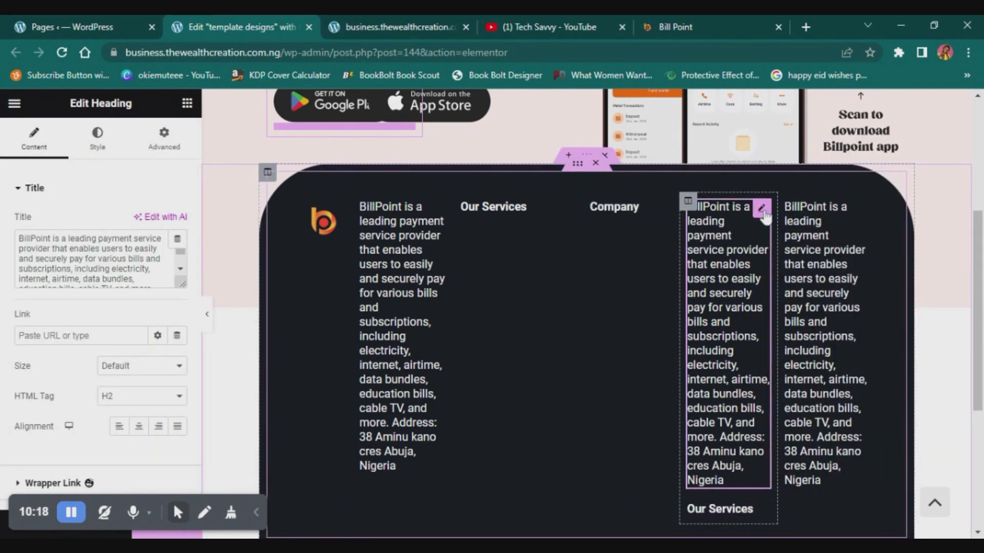
key(Delete)
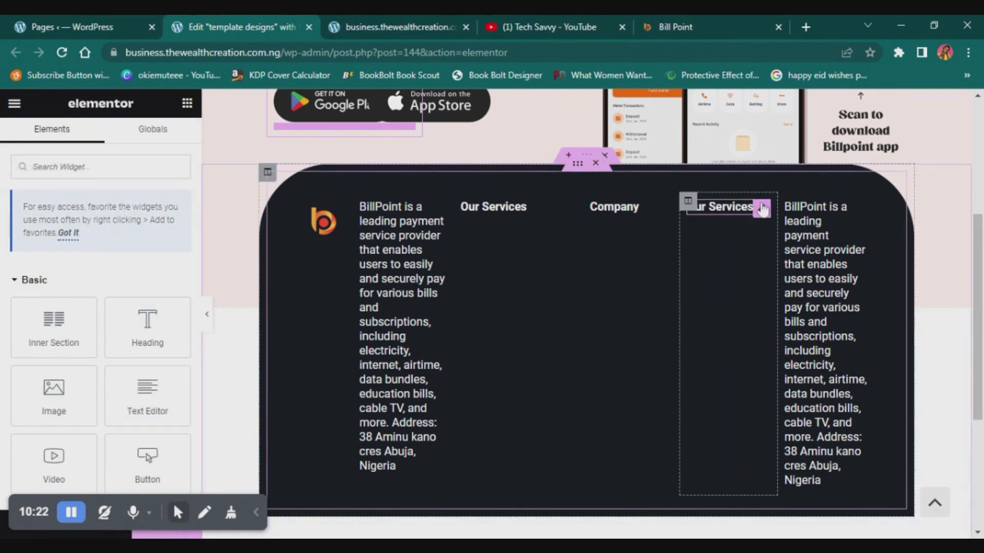
- Change the title of the heading pasted after the Company column to "Info"
click(763, 209)
click(82, 240)
key(ctrl+a)
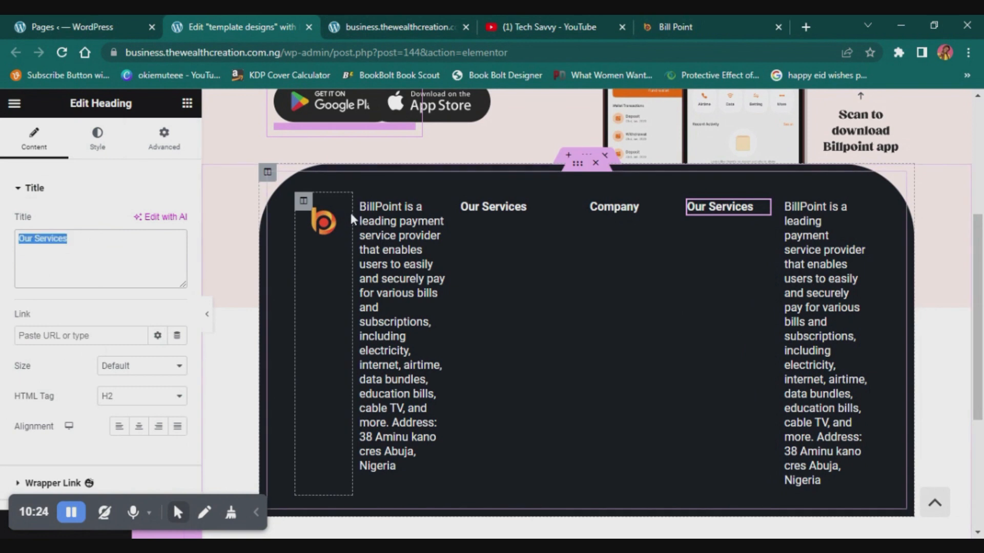
text(Info)
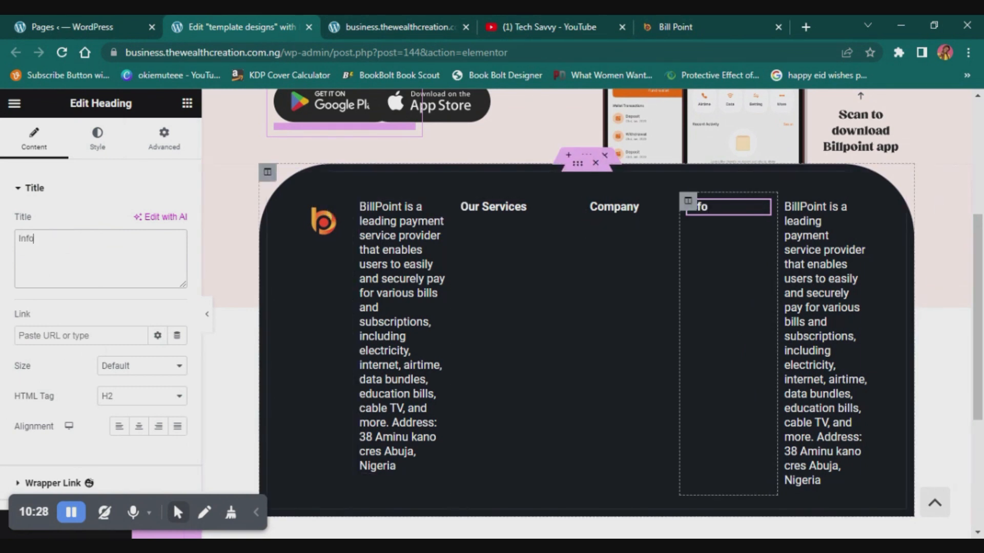
- Delete the company description heading from the last footer column, after Info
click(858, 209)
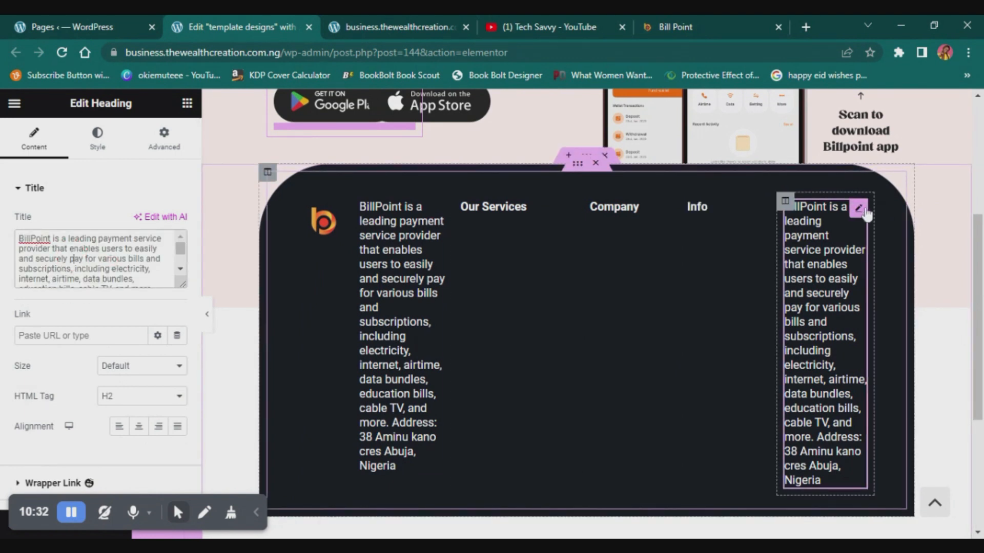
key(BackSpace)
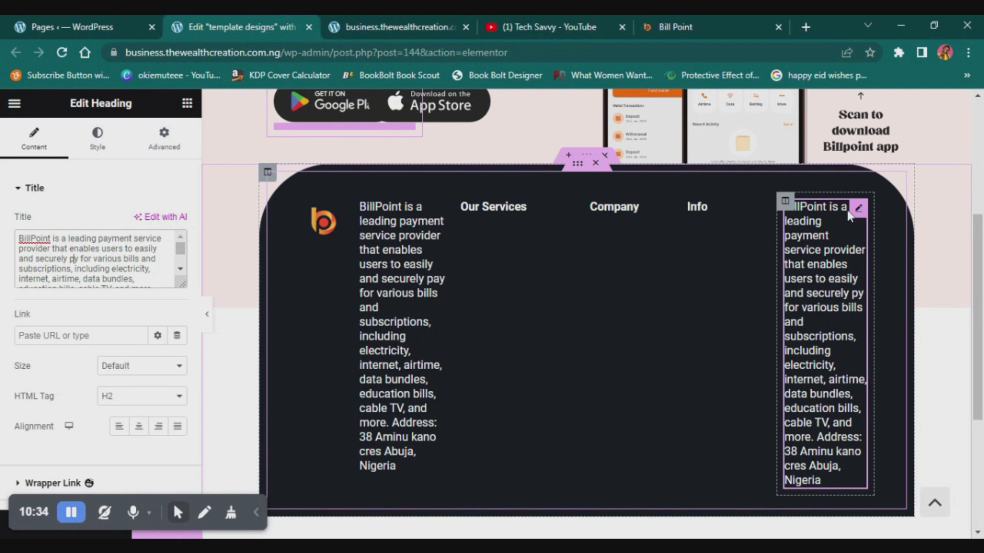
key(BackSpace)
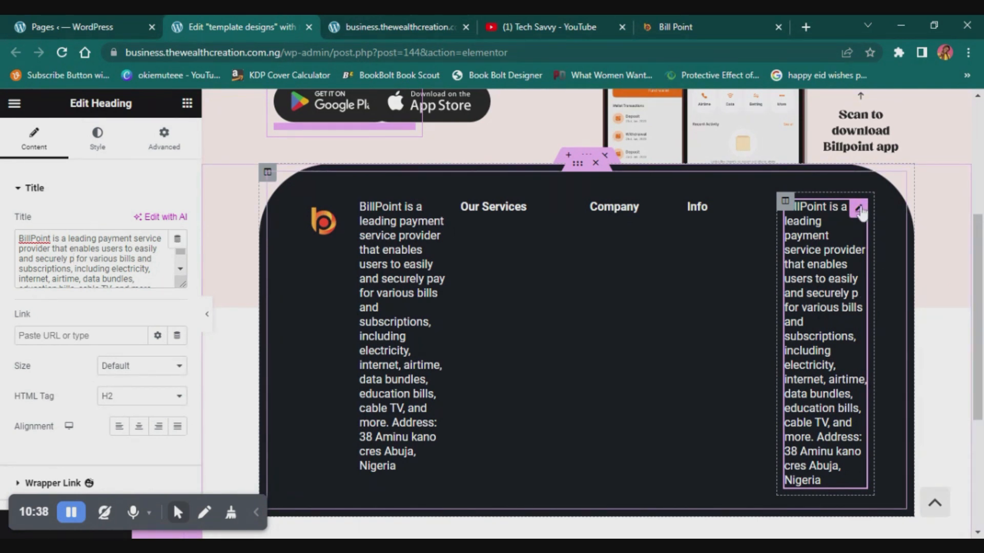
right_click(861, 213)
click(881, 433)
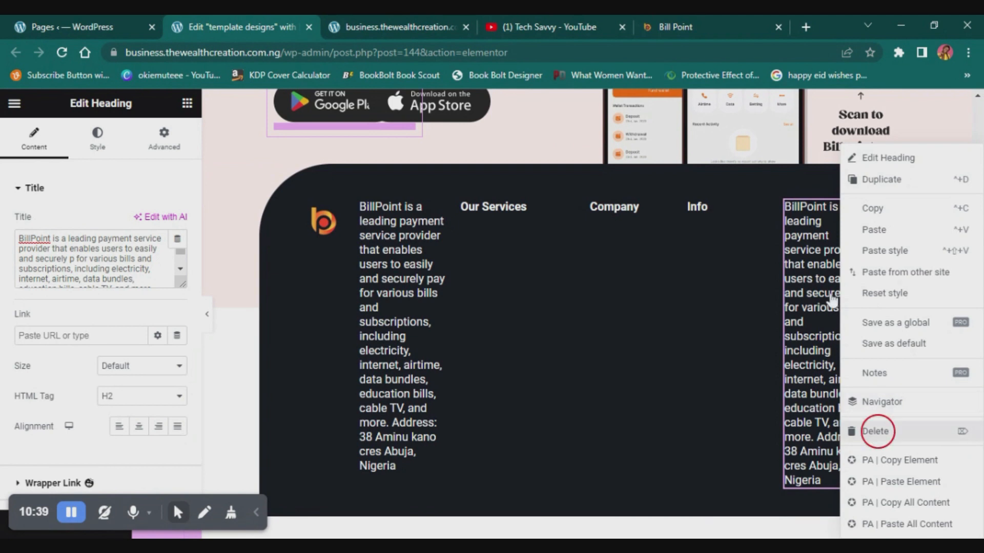
- Paste the copied column heading into the empty last footer column and change its title to "Follow us"
right_click(802, 230)
click(836, 276)
click(149, 247)
key(ctrl+a)
text(F)
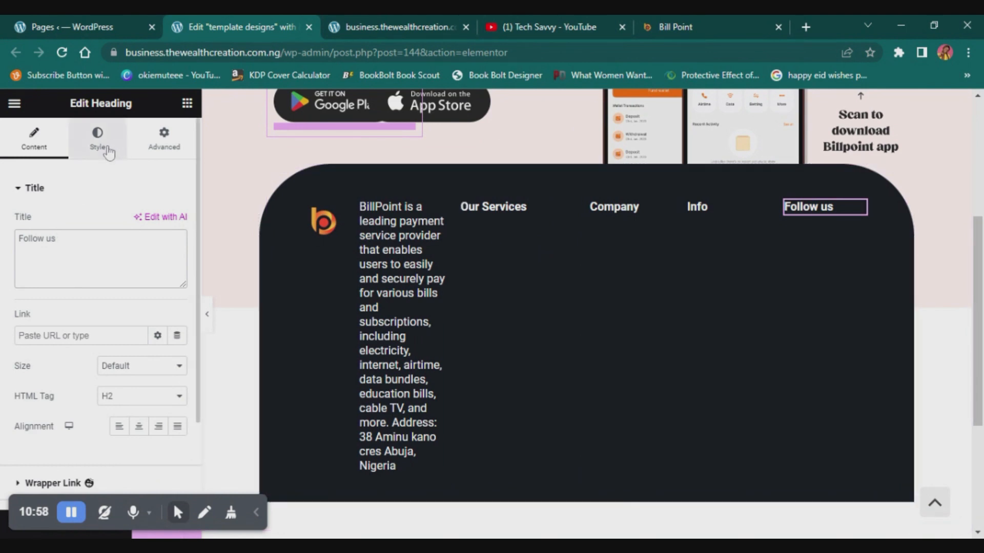
- Search the widgets for "menu" and add a Nav Menu widget under the Our Services heading
click(187, 103)
click(111, 166)
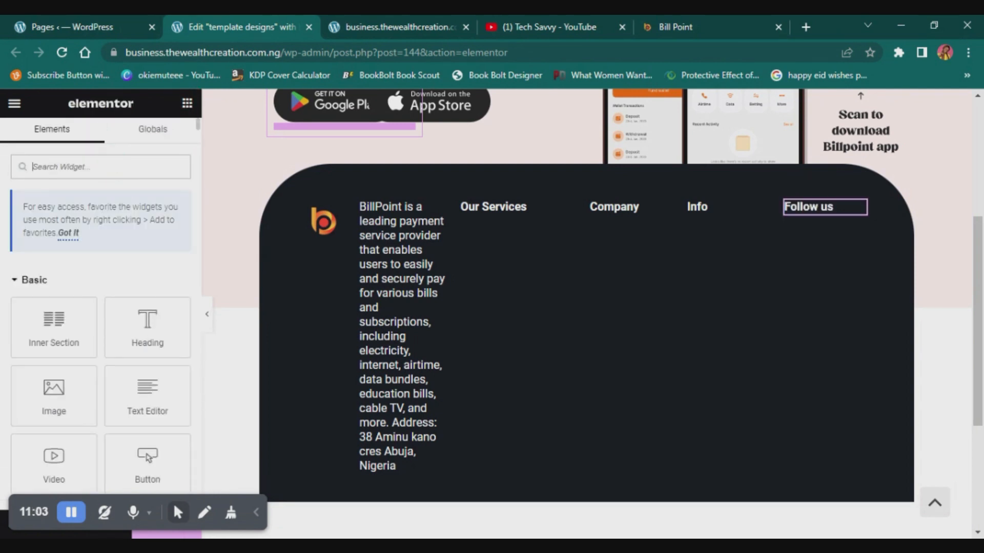
text(m)
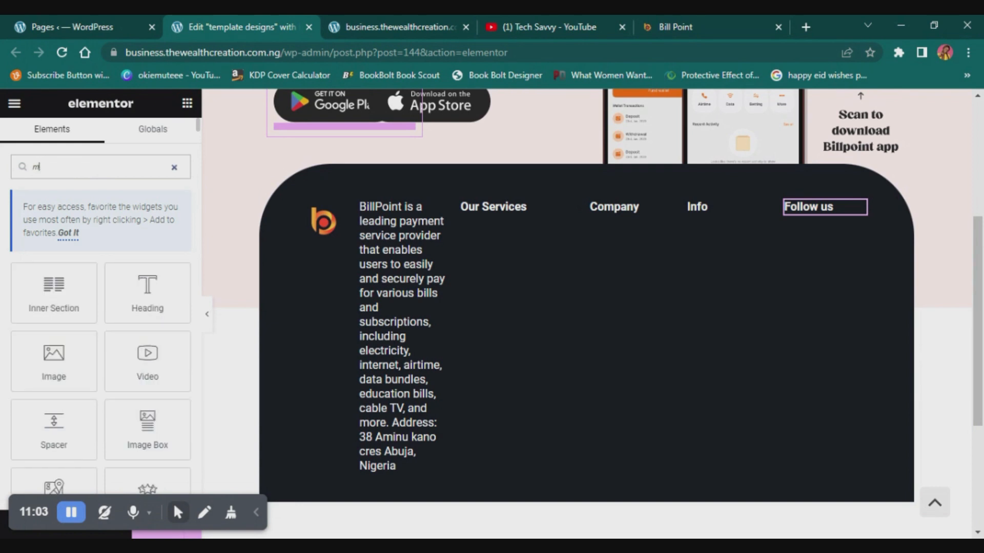
key(BackSpace)
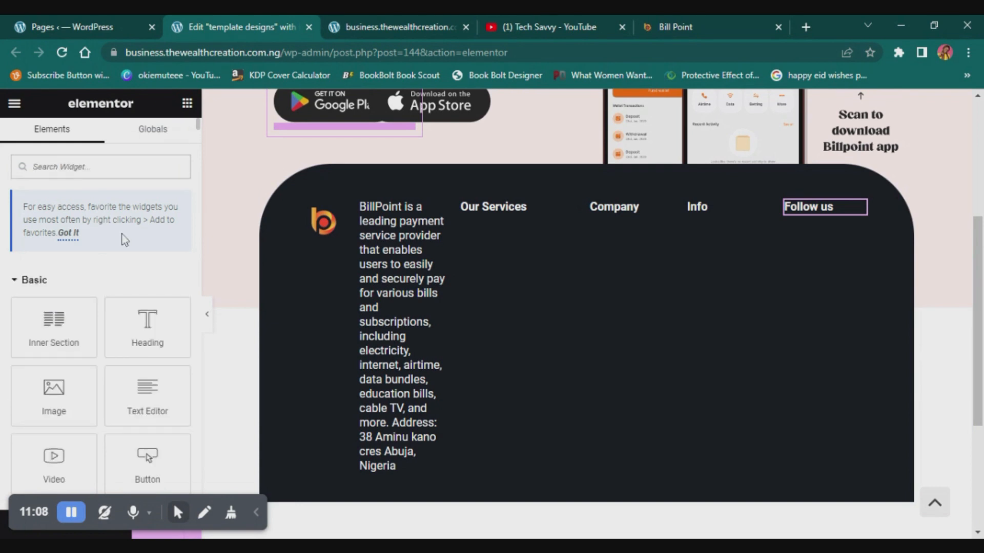
click(78, 166)
text(menu)
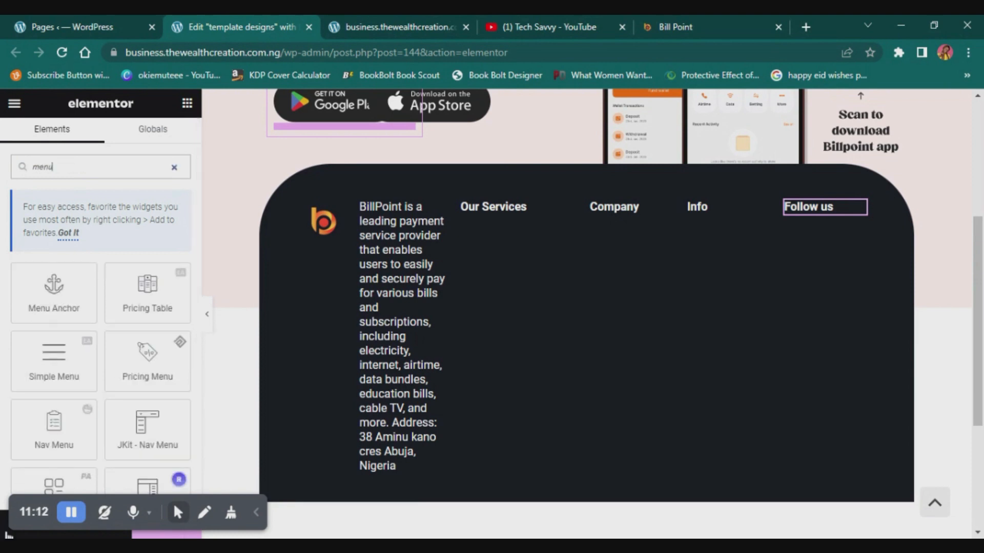
scroll(62, 373, down, 2)
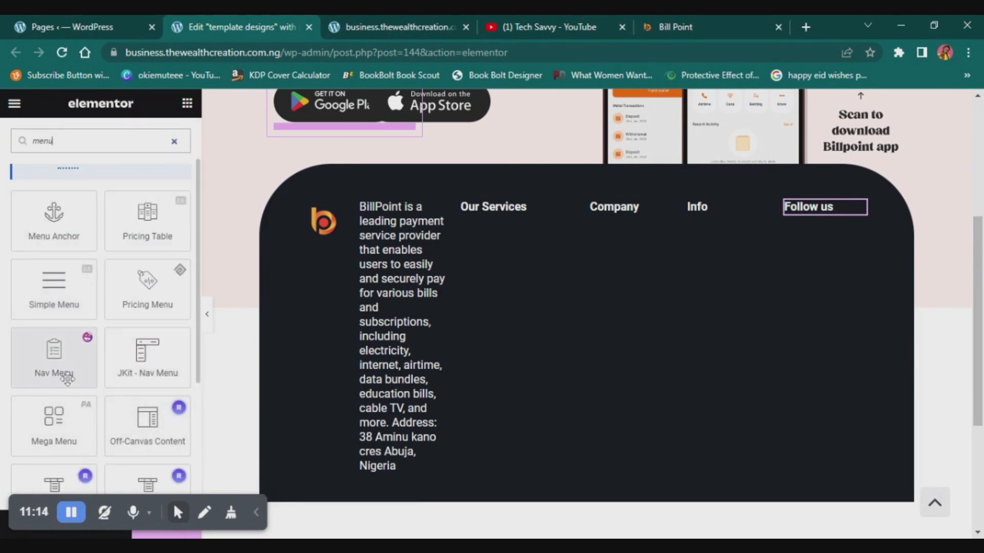
drag(63, 363, 506, 230)
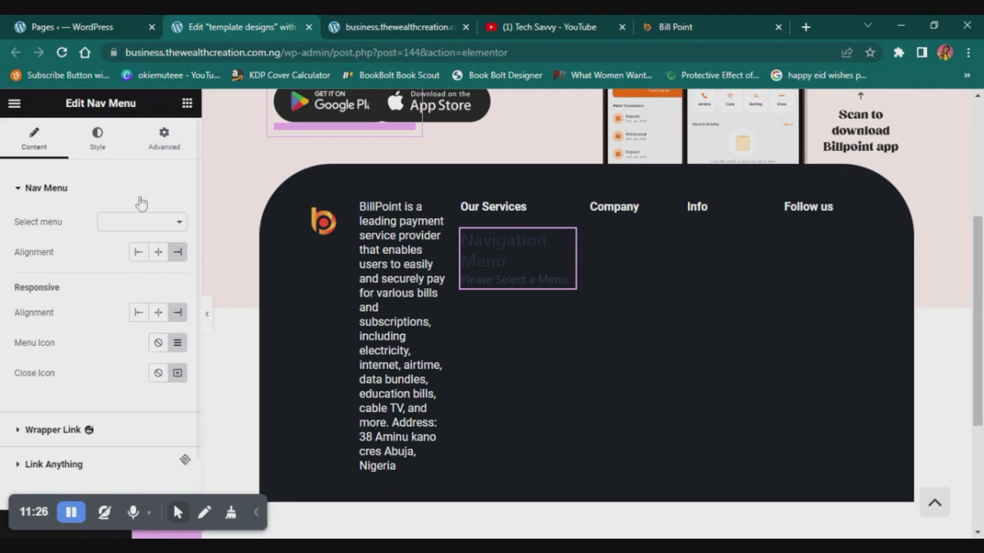
- Assign the "navigation" menu to the Nav Menu widget and set both its main and responsive alignment to left
click(122, 221)
click(120, 239)
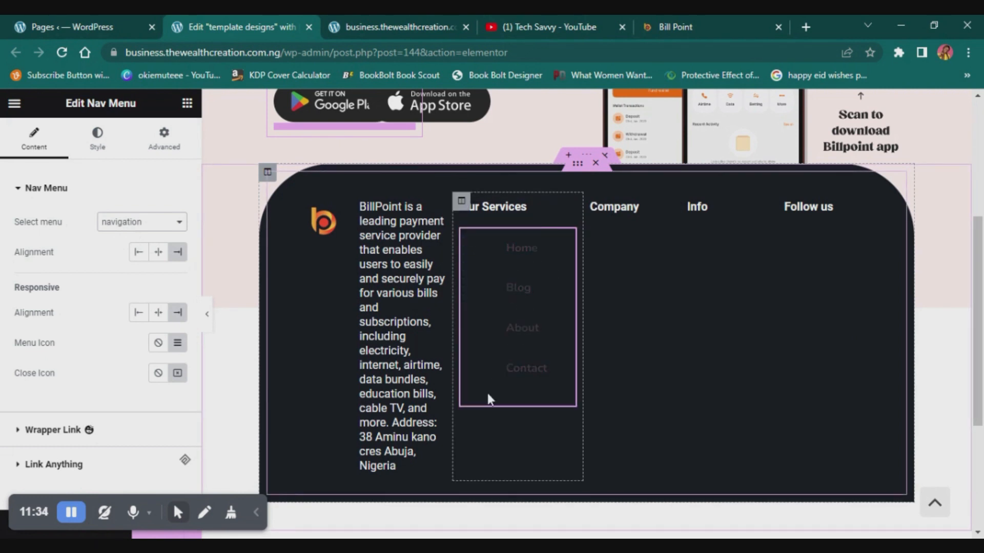
click(139, 256)
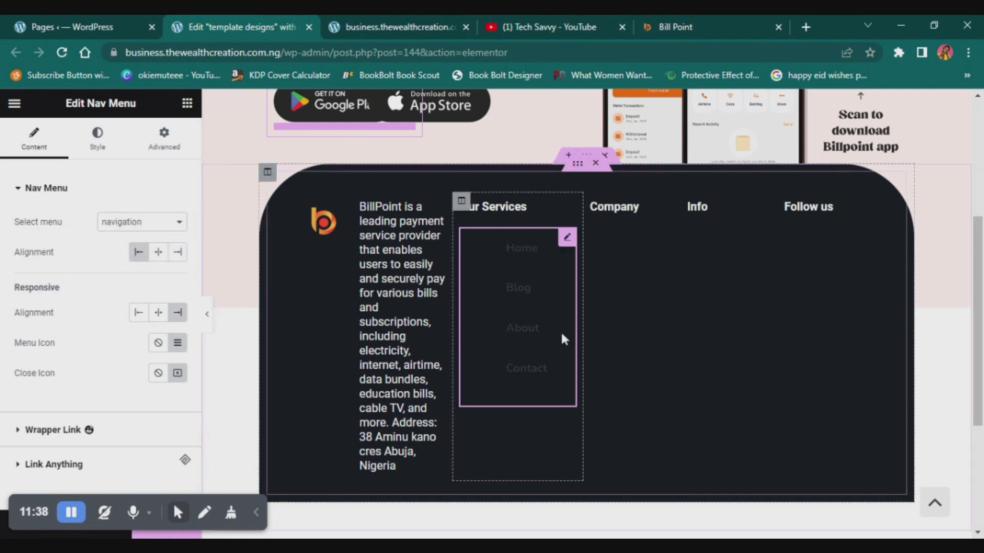
click(138, 311)
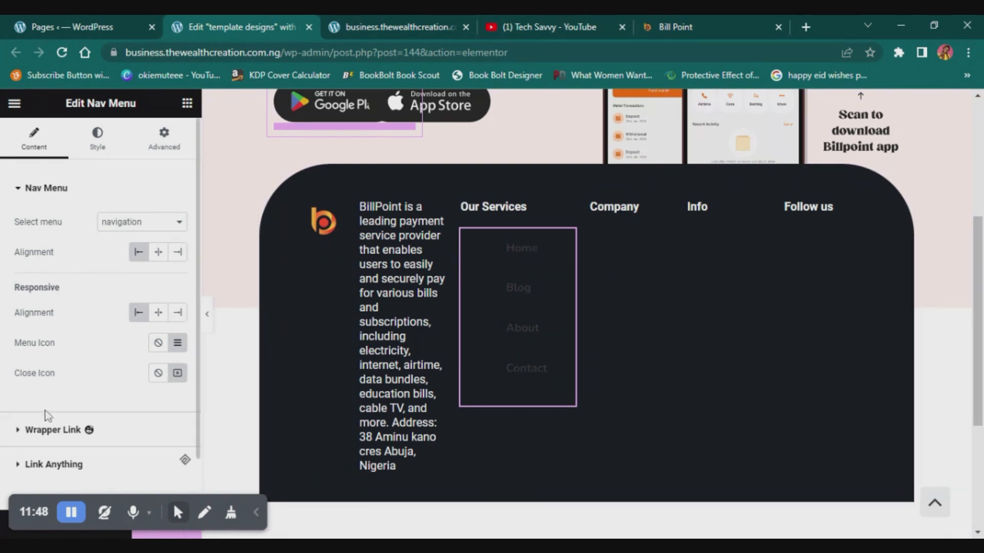
- Set the normal text color of the Nav Menu's main items to white
click(105, 147)
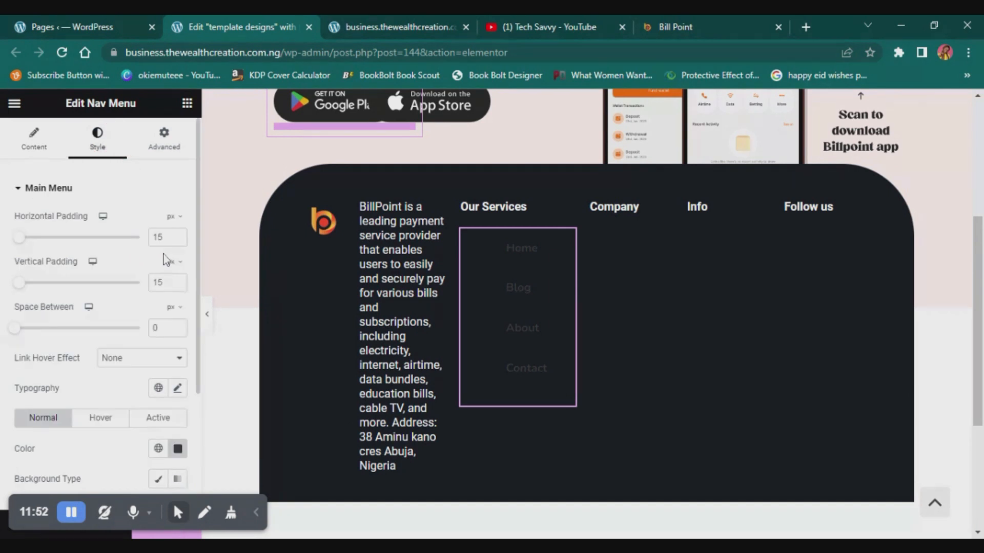
scroll(130, 389, down, 3)
click(178, 304)
mouse_move(108, 368)
mouse_down()
mouse_move(99, 378)
mouse_move(86, 359)
mouse_up()
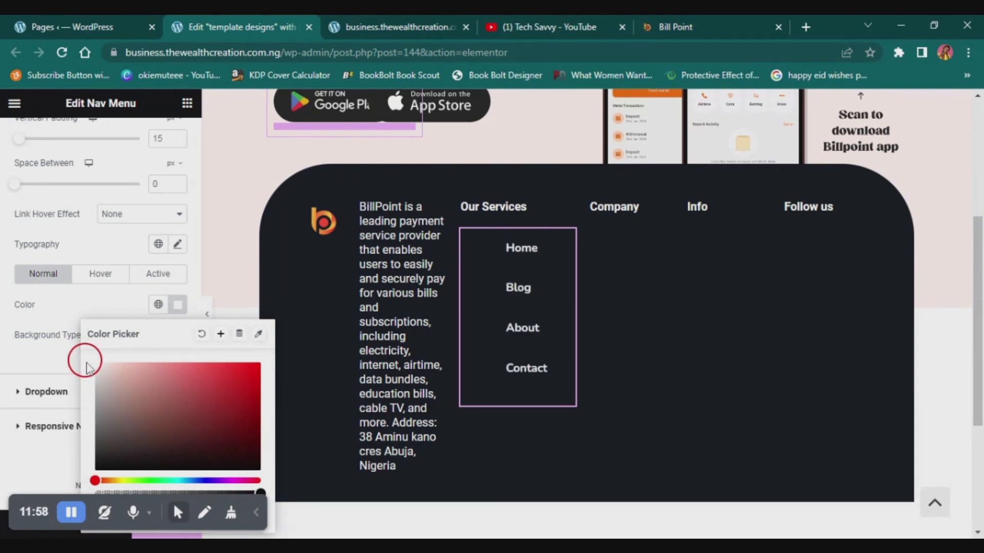
click(14, 373)
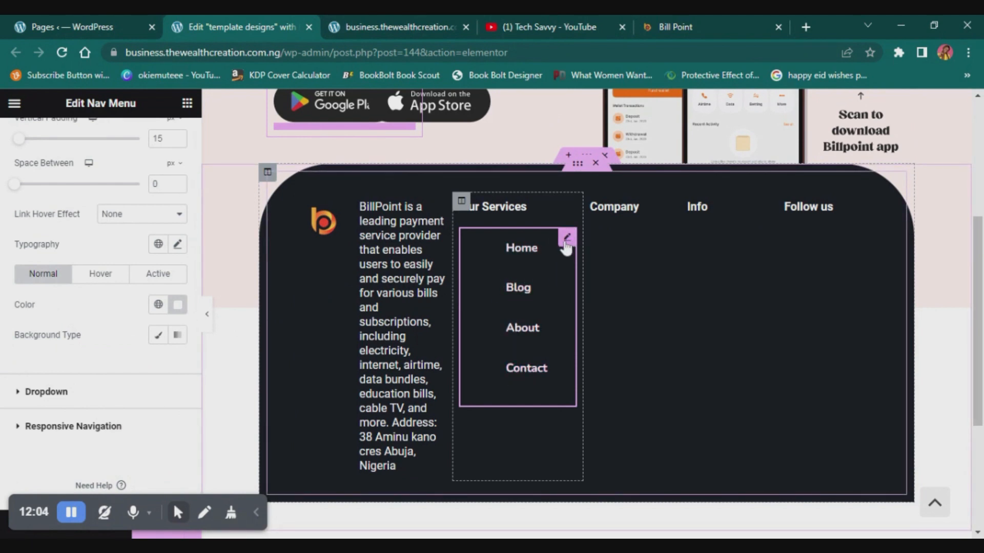
- Try centre alignment for the Nav Menu and its responsive version, returning both to left
scroll(118, 253, up, 3)
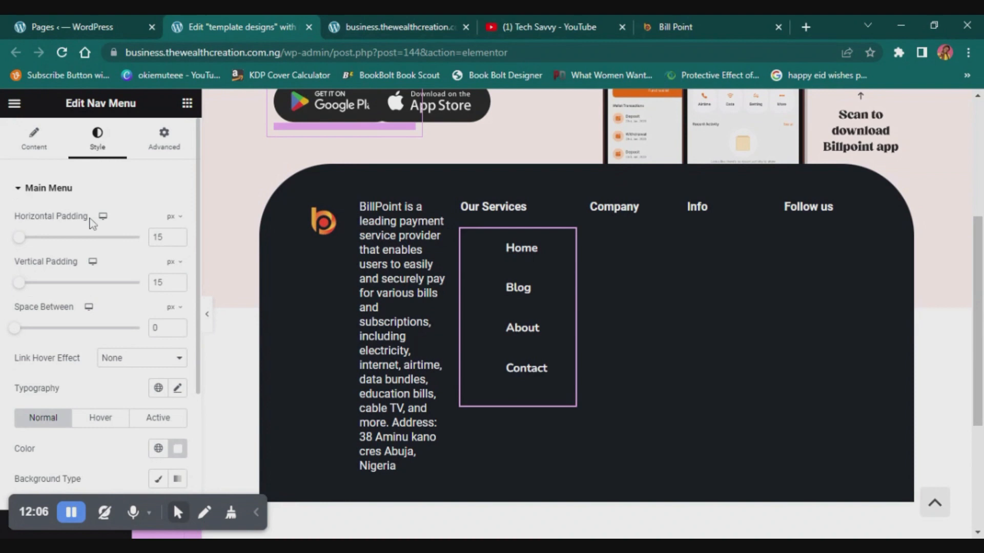
click(32, 138)
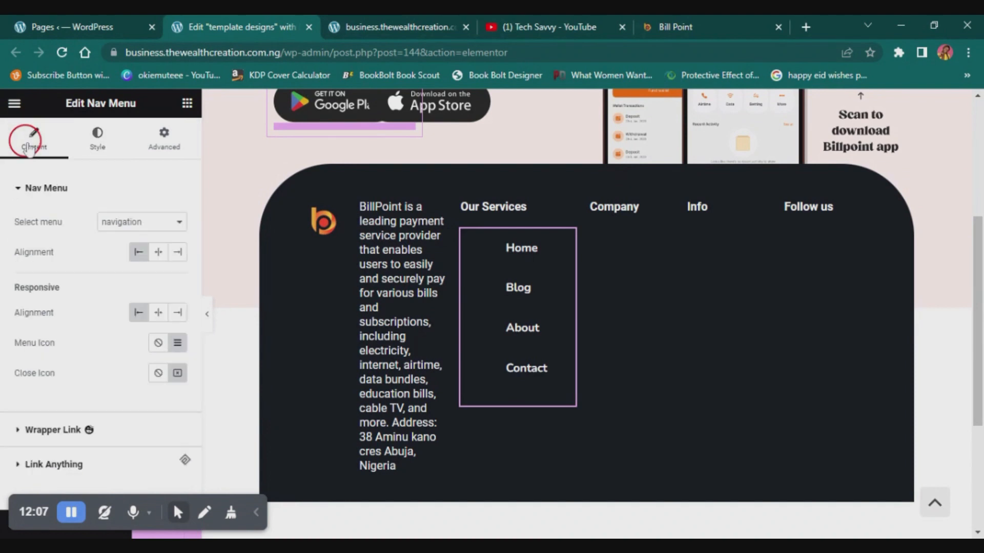
click(157, 252)
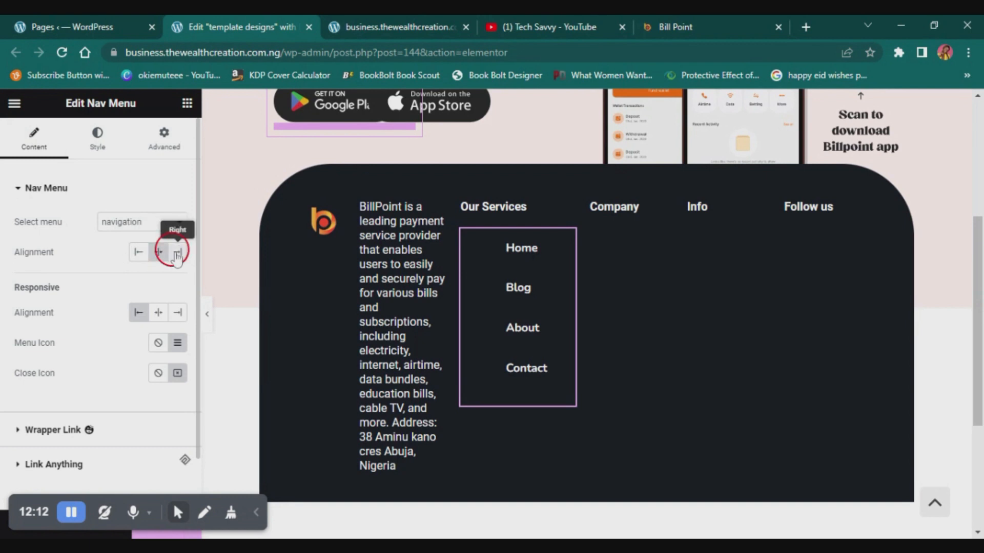
click(137, 253)
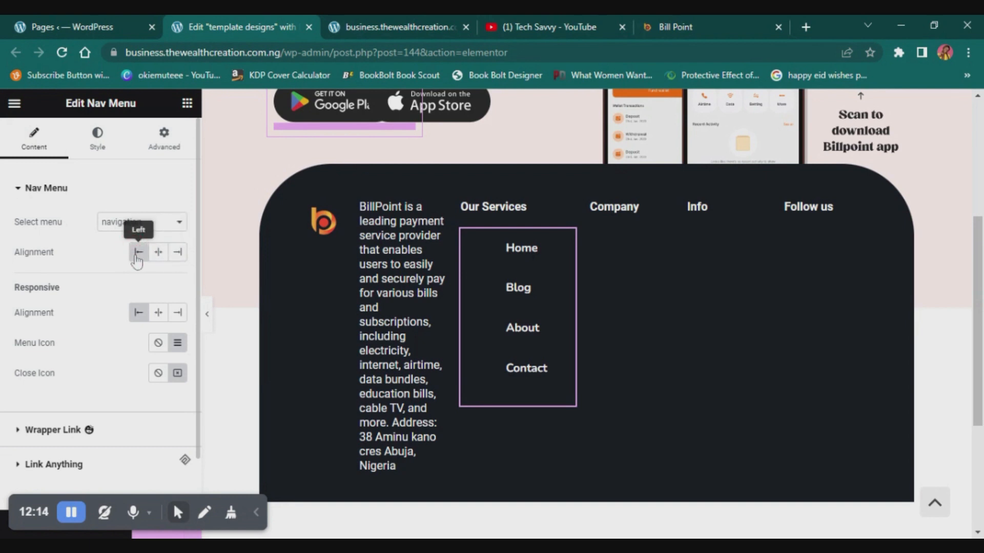
click(160, 312)
click(137, 312)
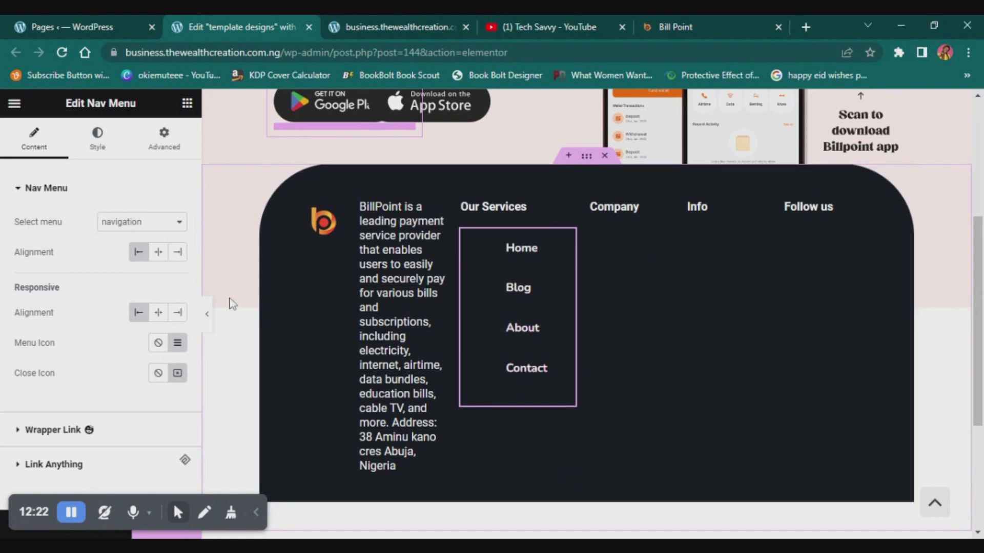
- Preview the footer at full width with the editing panel hidden to check the Nav Menu's layout, and restore the panel
click(208, 316)
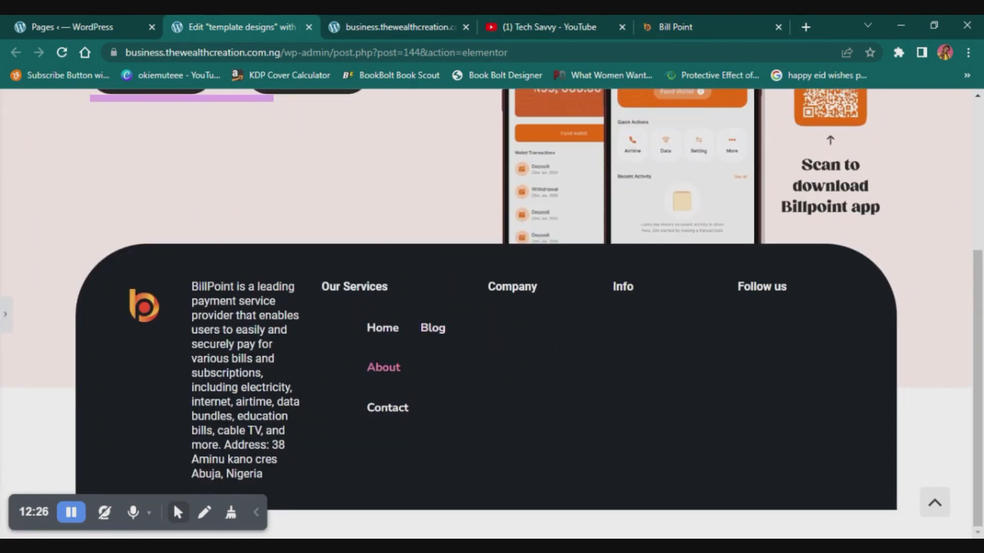
click(4, 313)
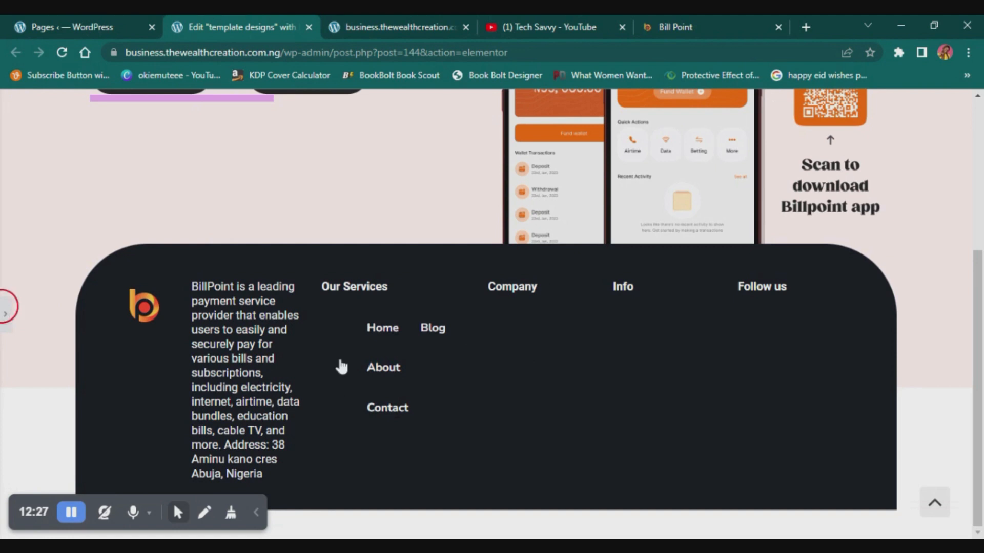
scroll(463, 370, down, 1)
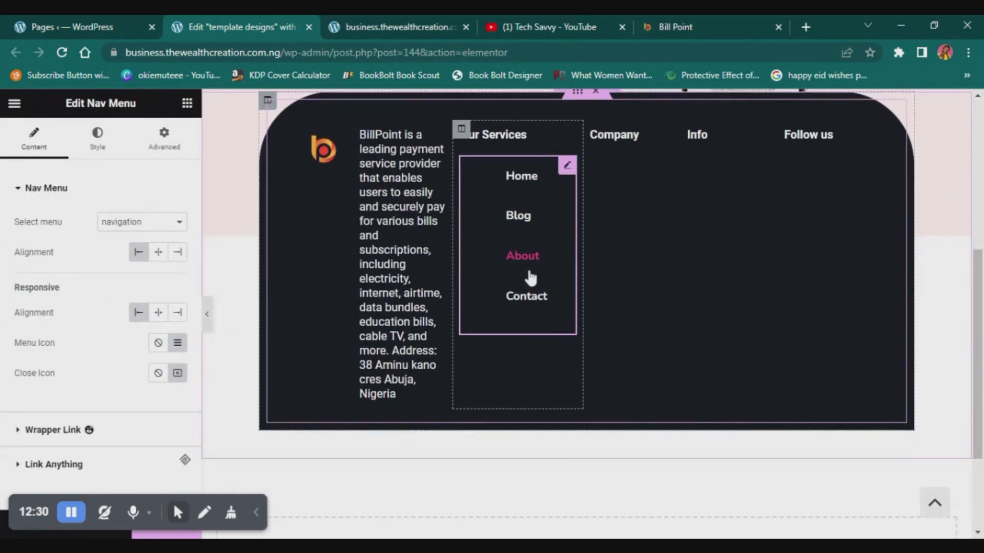
scroll(530, 278, up, 2)
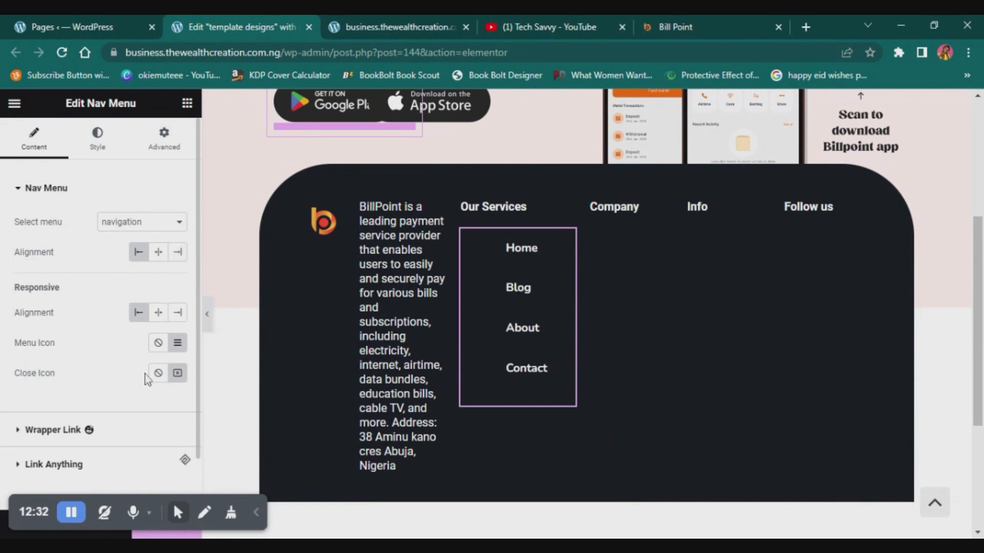
- Try adjusting the Nav Menu's Space Between, return it to 0, and examine the Responsive Navigation style settings
scroll(141, 382, down, 1)
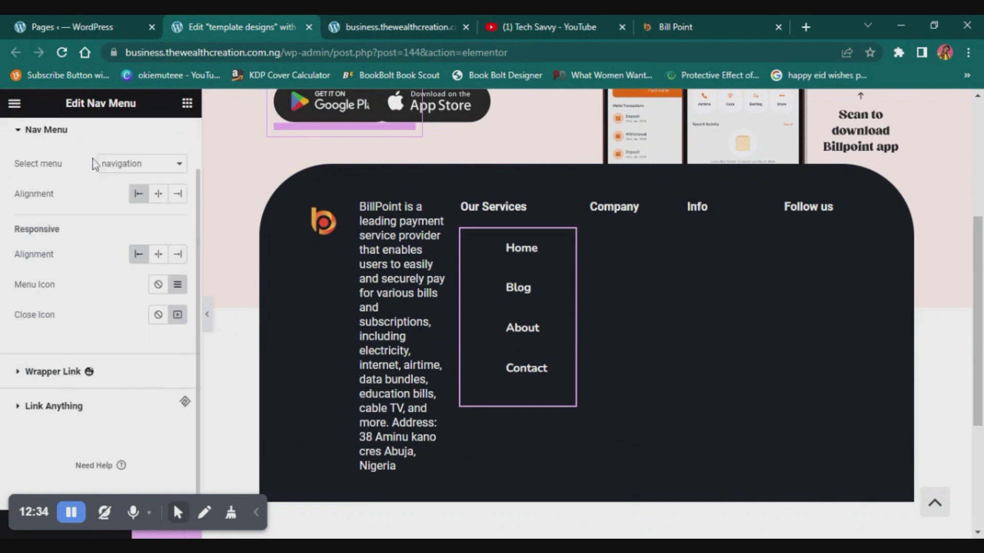
scroll(128, 164, up, 1)
click(115, 141)
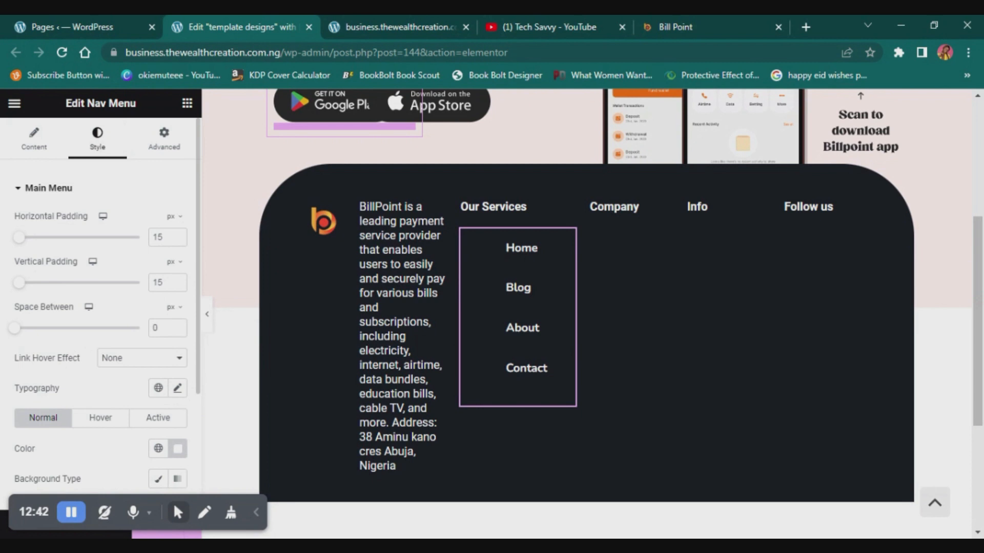
click(32, 328)
drag(29, 333, 8, 344)
scroll(134, 461, down, 3)
click(74, 407)
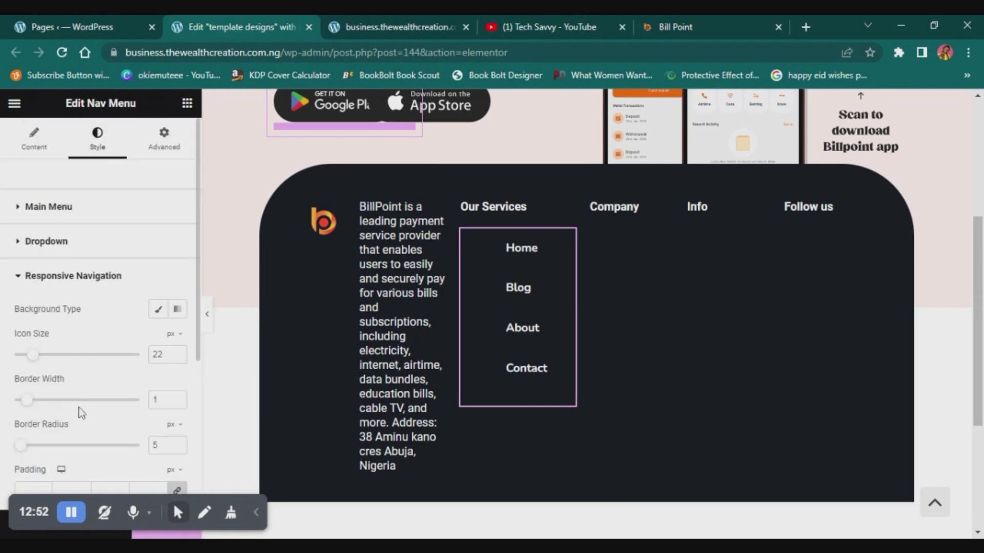
scroll(81, 410, down, 3)
scroll(83, 412, down, 1)
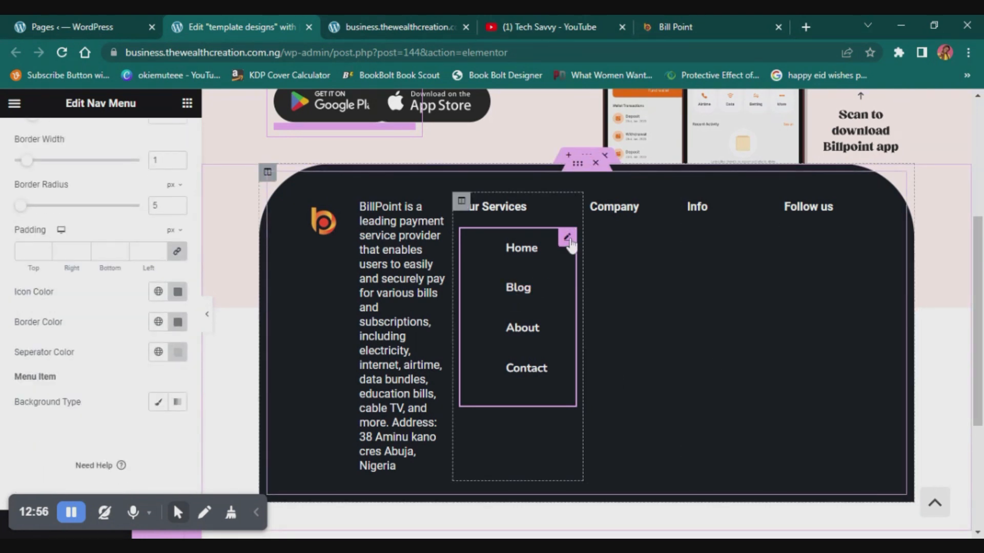
- Add a Mega Menu widget below the Nav Menu in the Our Services column, showing the navigation menu in a vertical layout
click(188, 104)
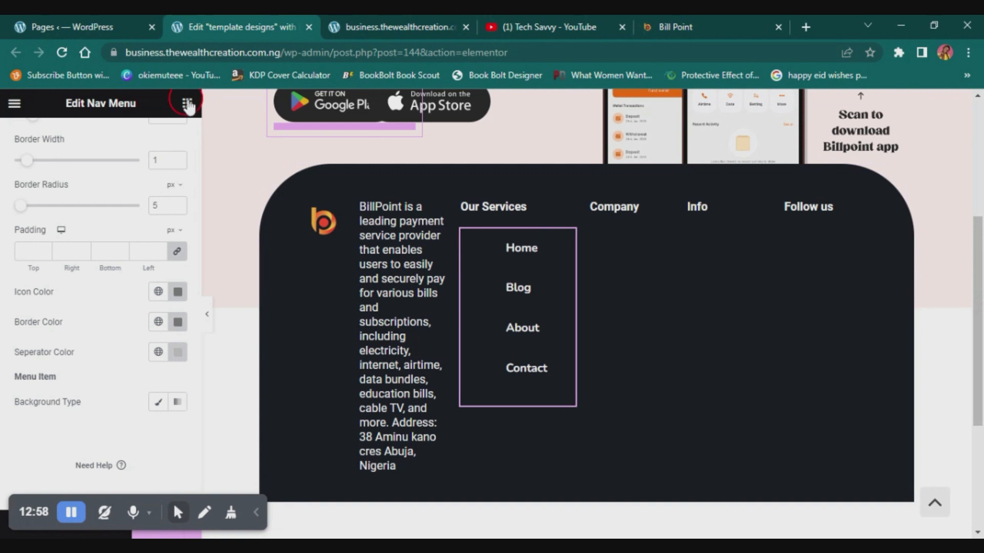
click(108, 162)
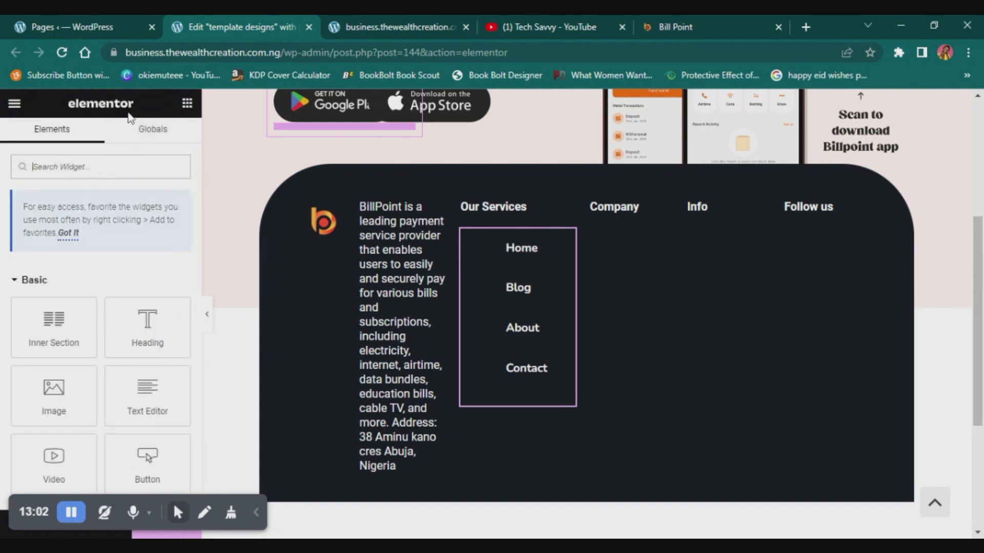
text(m)
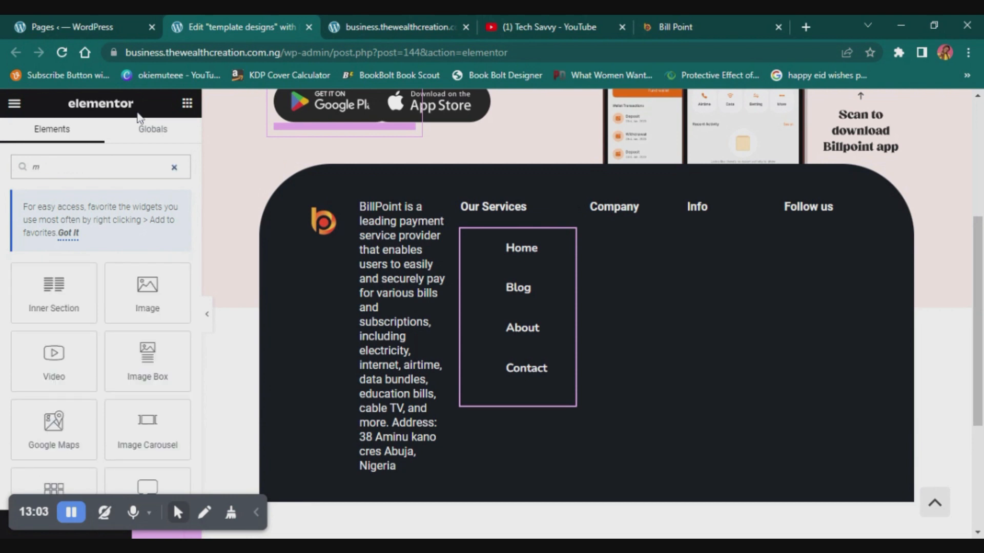
key(BackSpace)
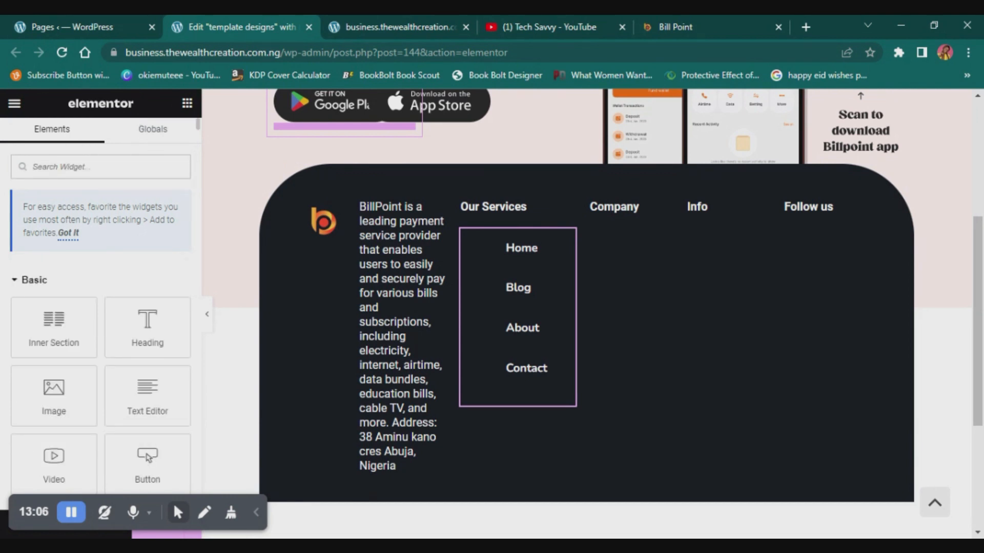
text(menu)
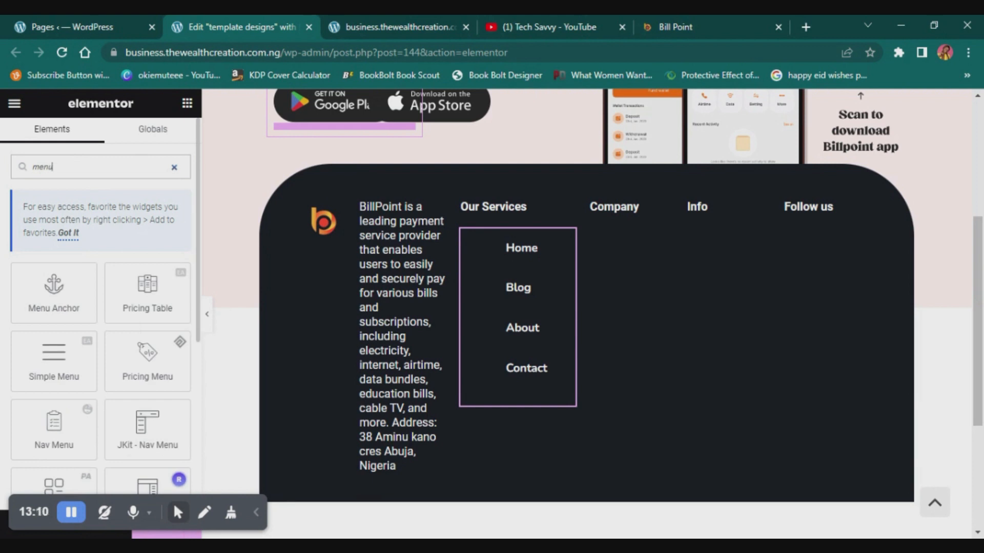
click(72, 514)
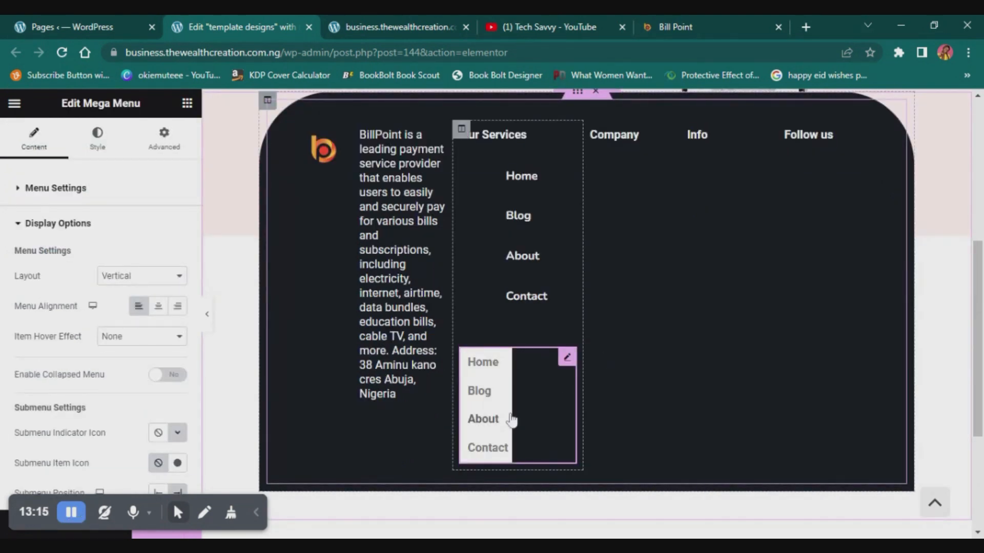
scroll(512, 420, up, 3)
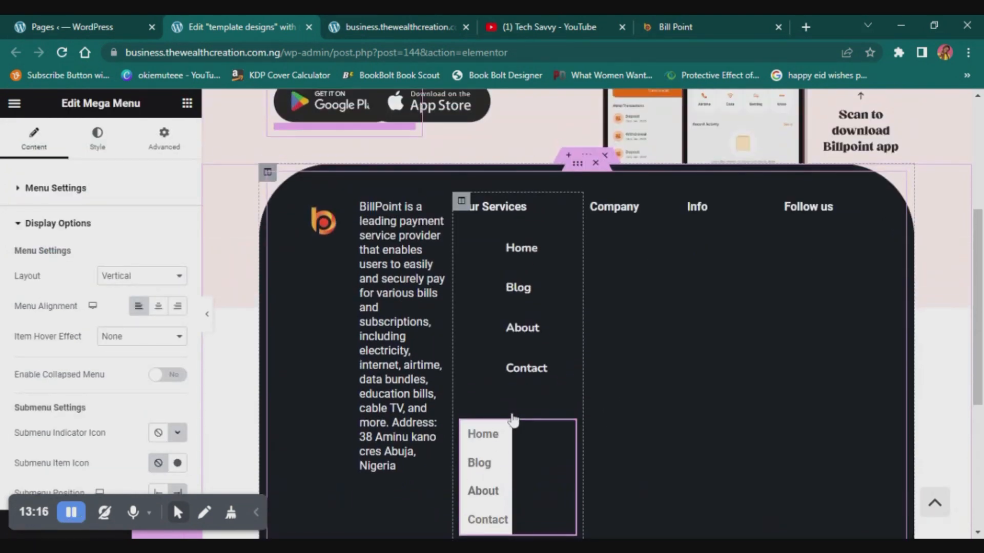
scroll(560, 456, down, 4)
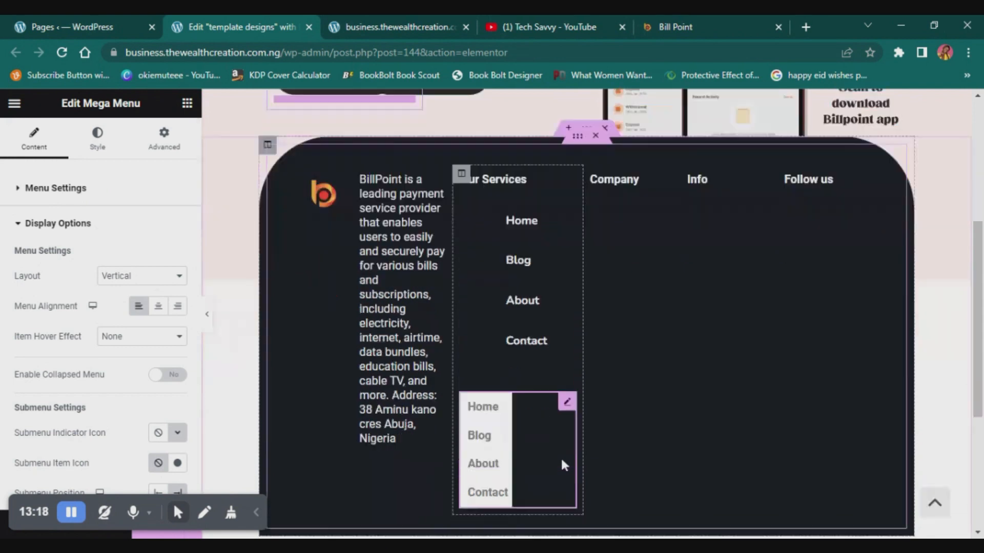
scroll(553, 328, up, 3)
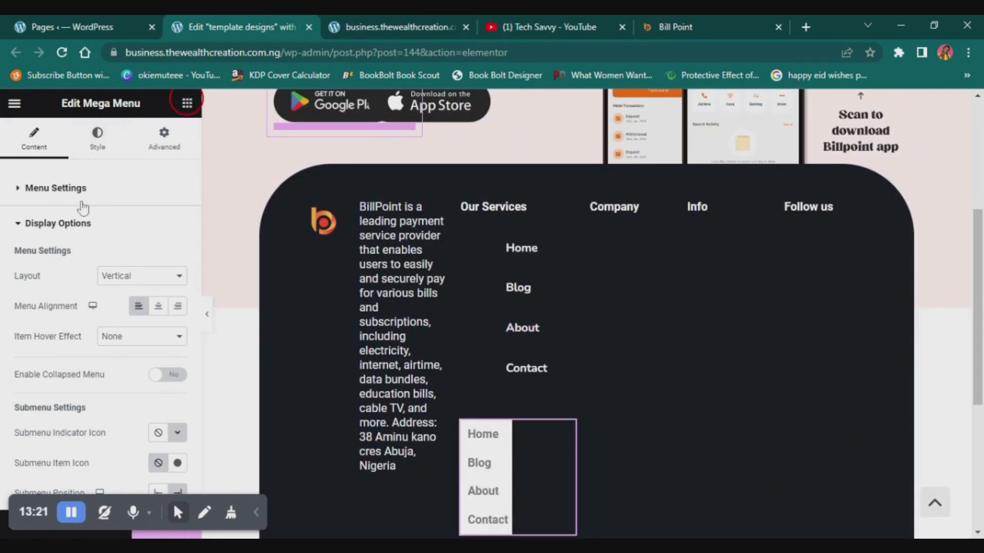
- Try a JKit - Nav Menu widget below the Mega Menu, with navigation as its menu
click(105, 166)
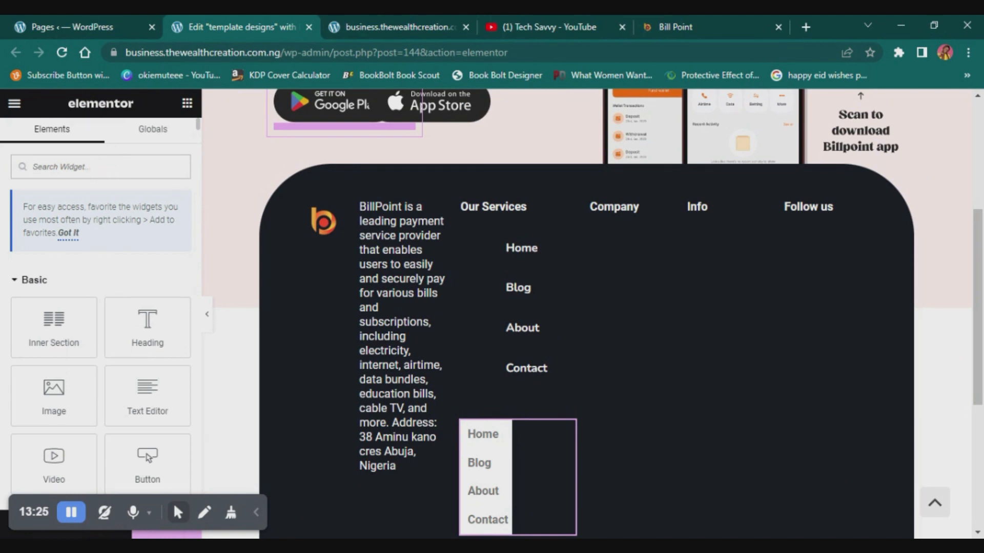
text(menu)
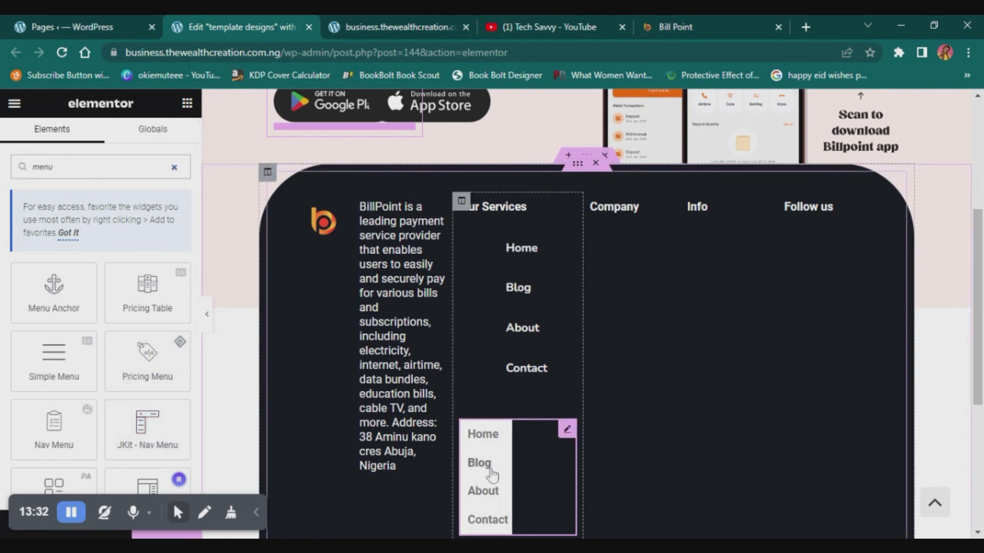
scroll(492, 474, down, 3)
drag(148, 423, 491, 392)
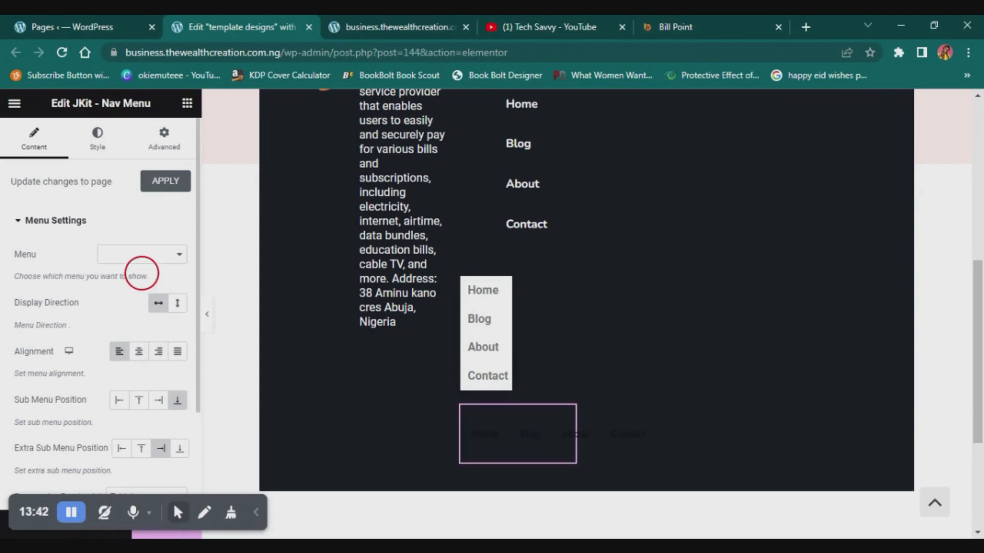
click(146, 273)
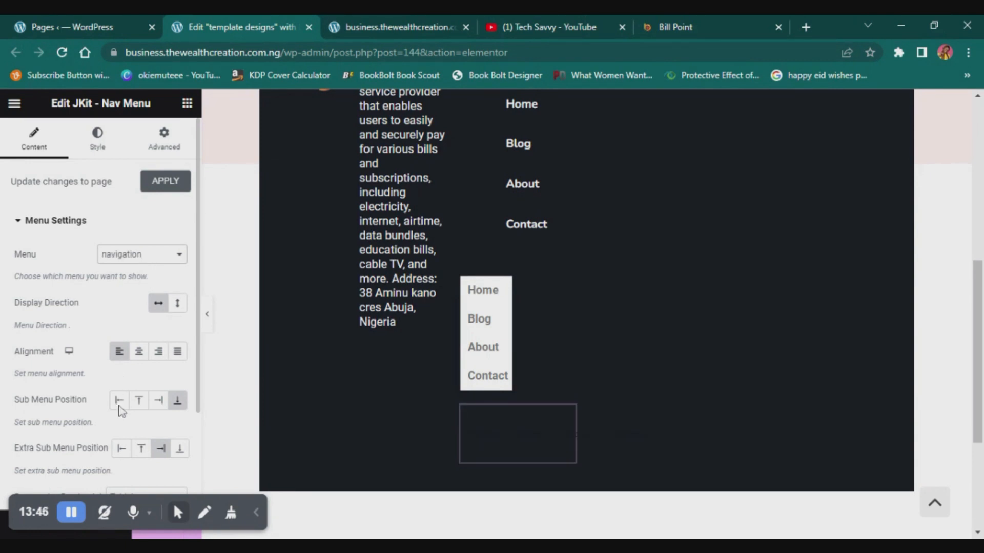
- Set the JKit - Nav Menu's display direction to vertical
scroll(518, 439, down, 3)
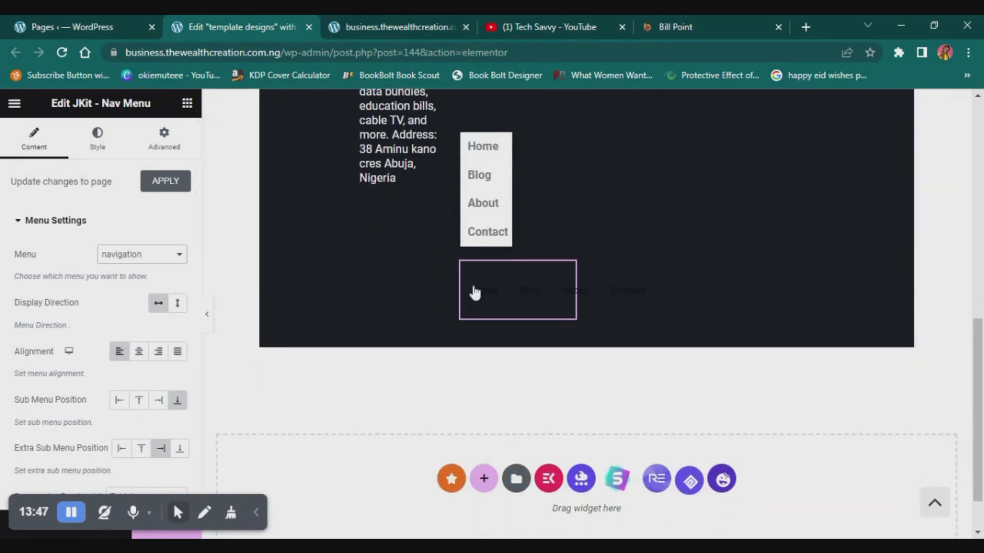
scroll(564, 315, up, 2)
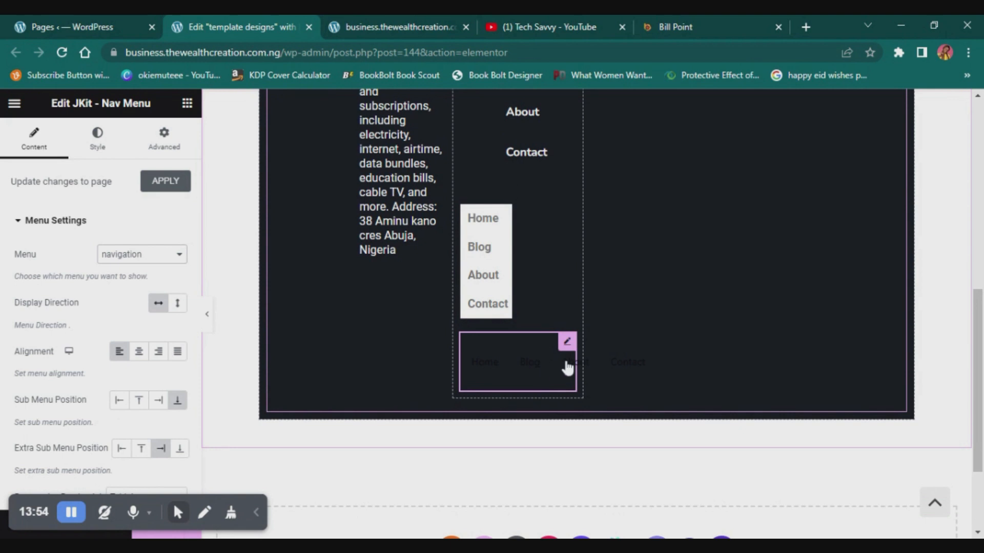
scroll(125, 377, down, 2)
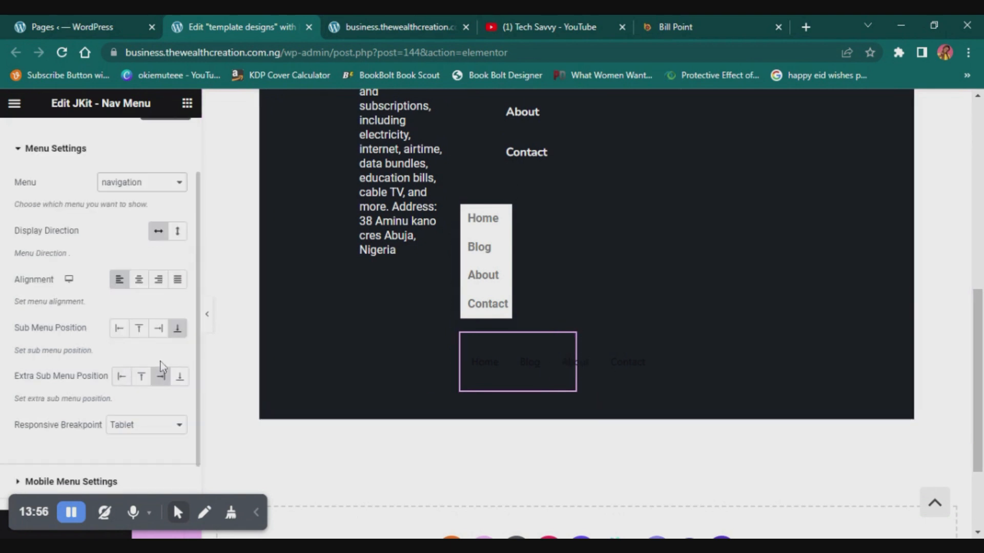
scroll(145, 394, down, 1)
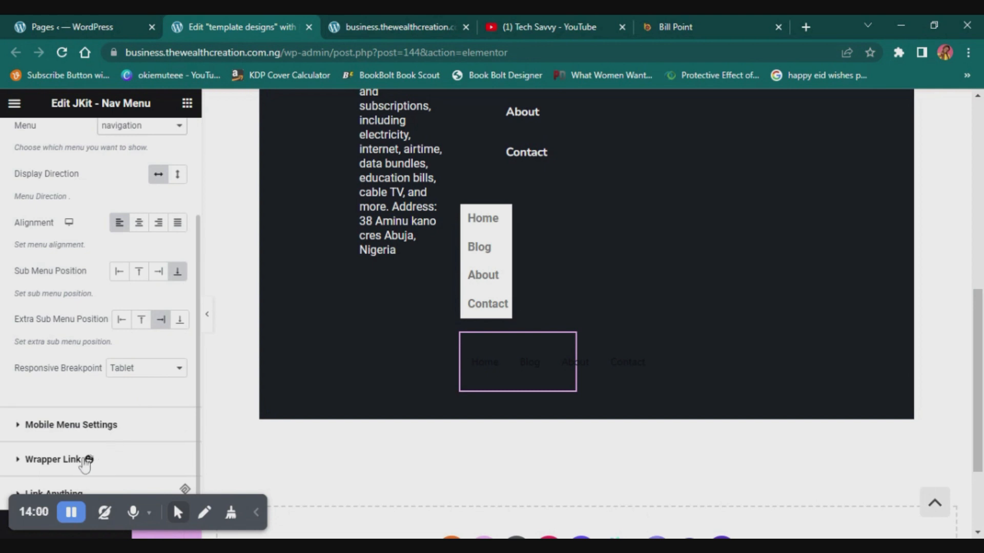
scroll(85, 464, up, 2)
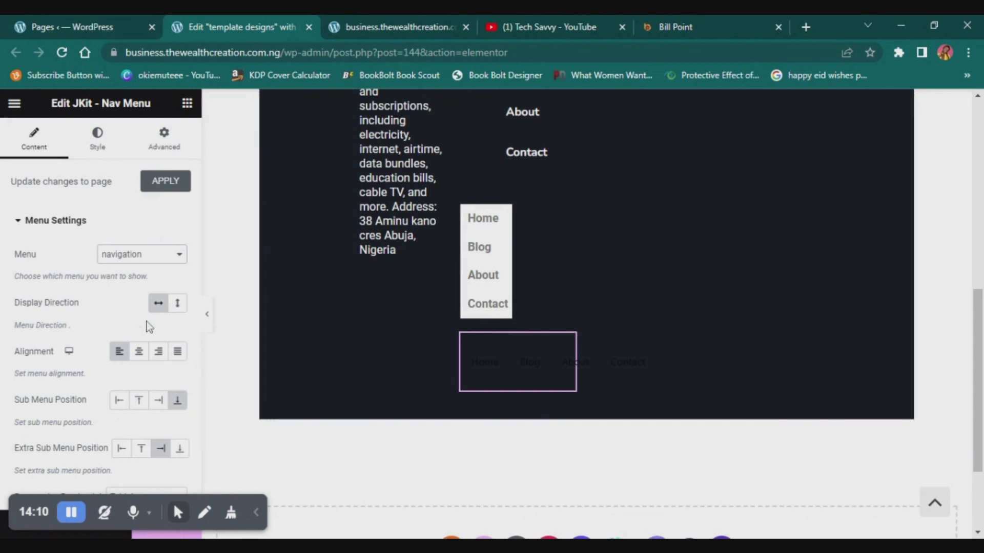
click(175, 304)
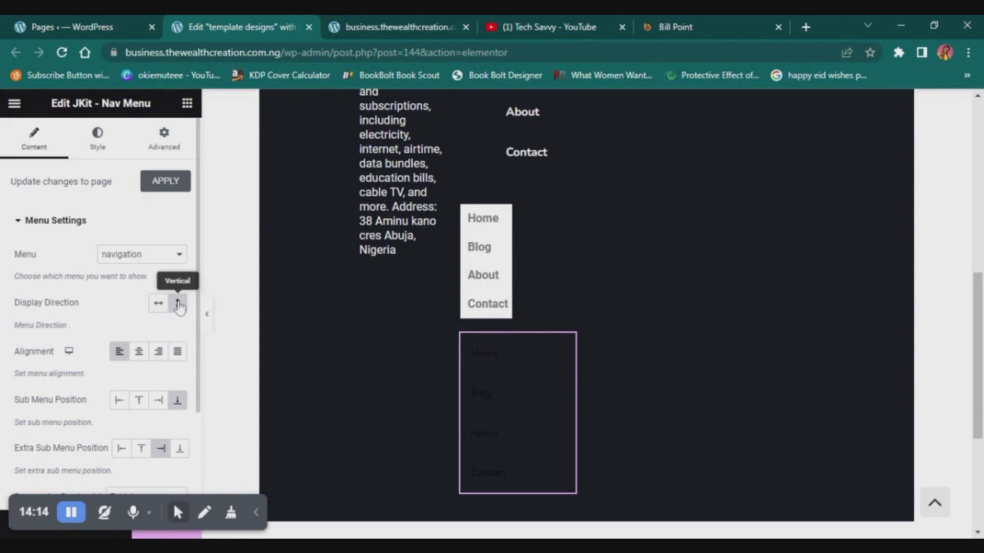
click(156, 303)
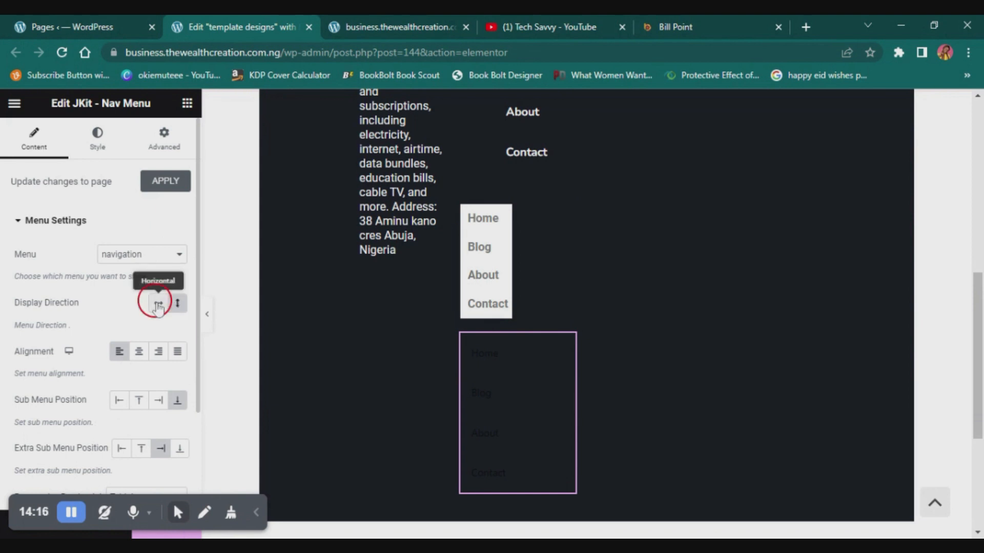
click(177, 307)
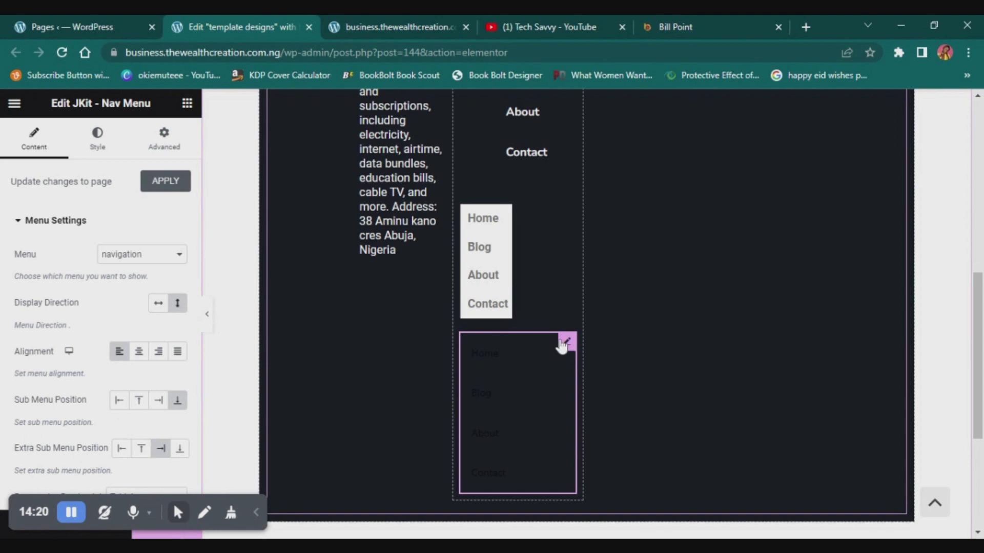
- Delete the JKit - Nav Menu and the original Nav Menu from the Our Services column
key(Delete)
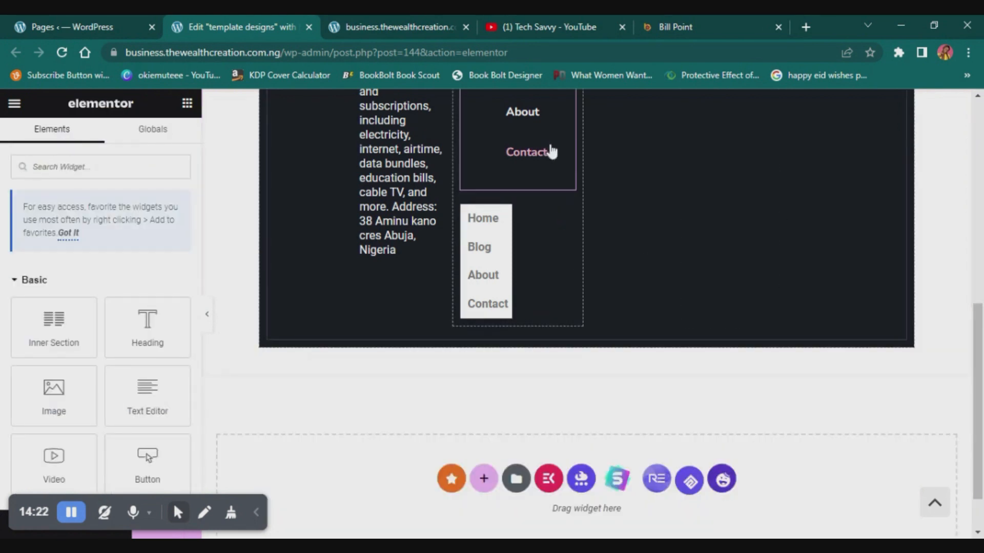
scroll(550, 159, up, 4)
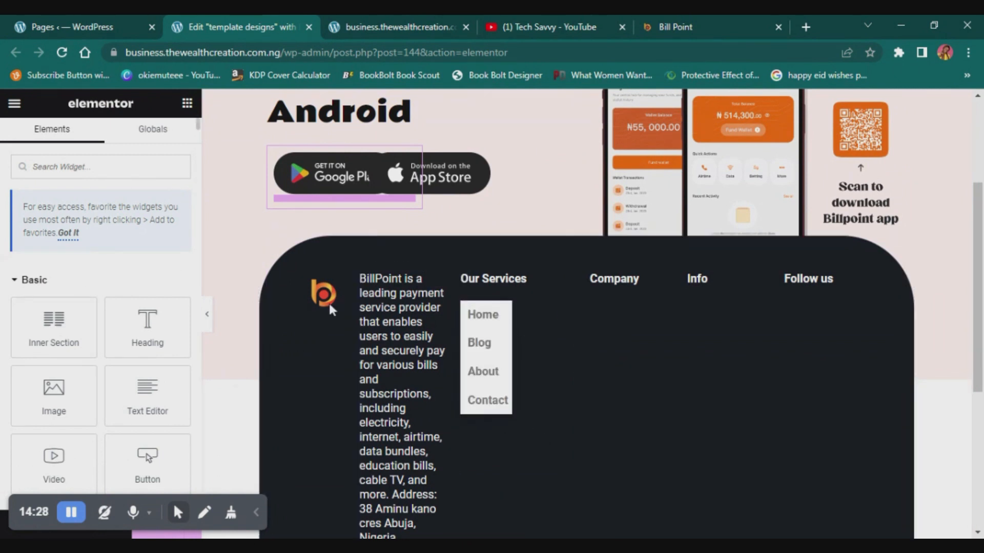
click(567, 311)
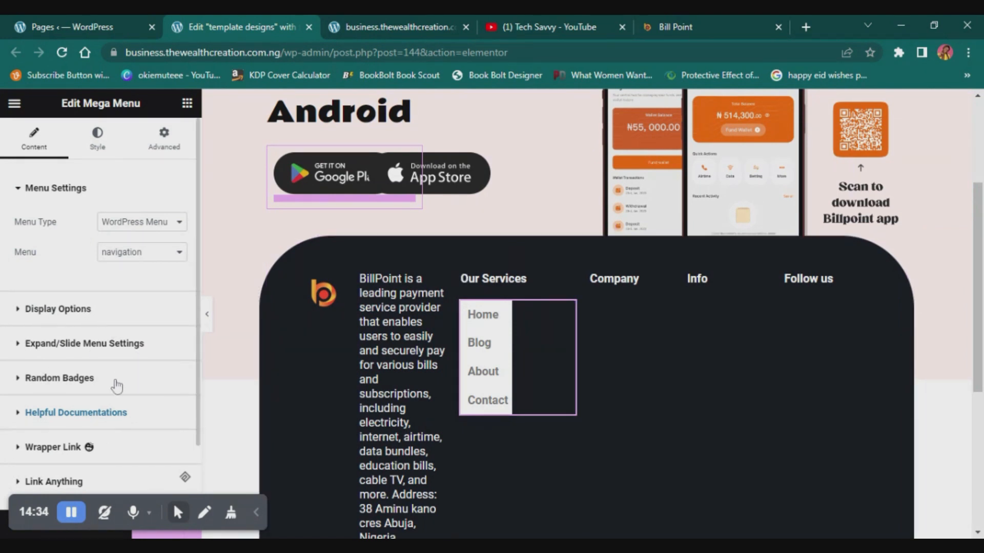
click(100, 147)
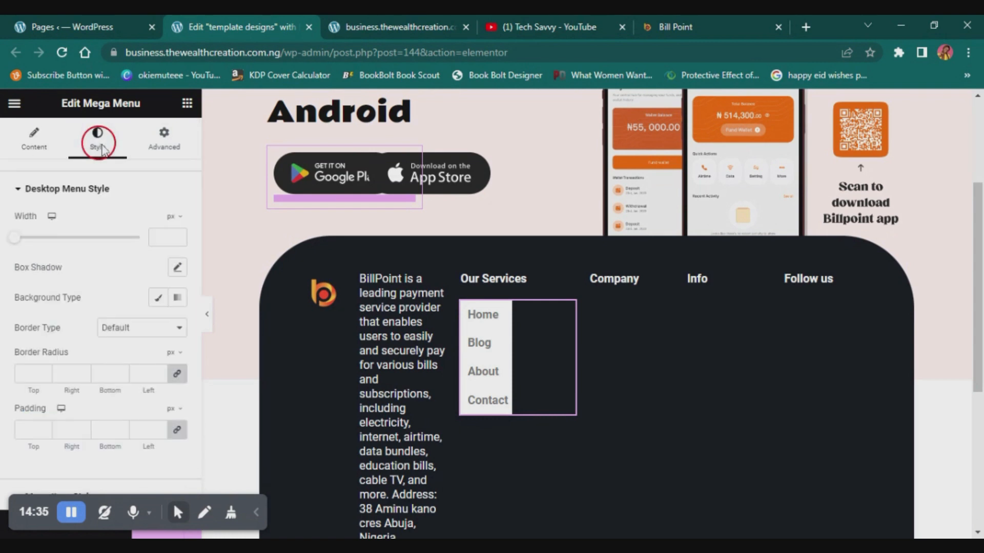
click(0, 277)
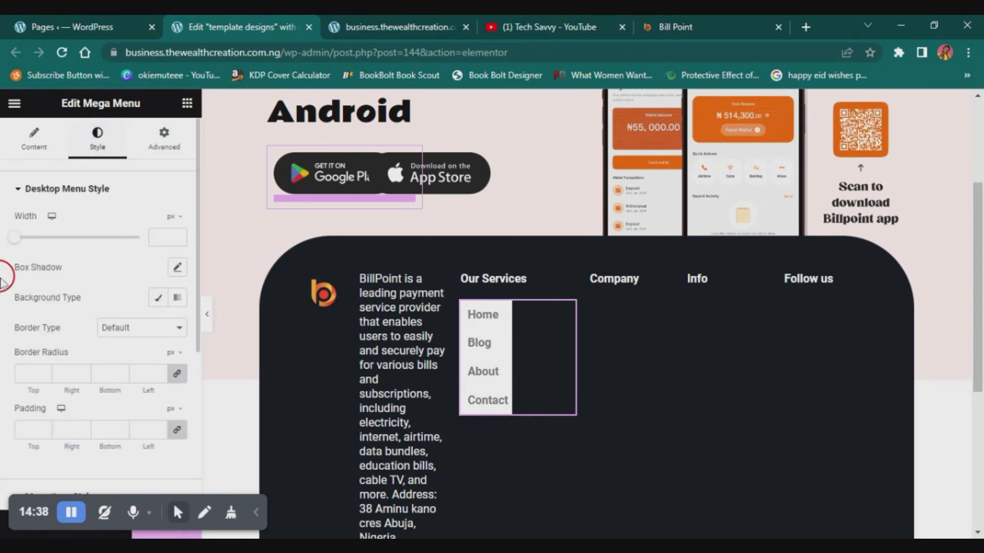
click(157, 298)
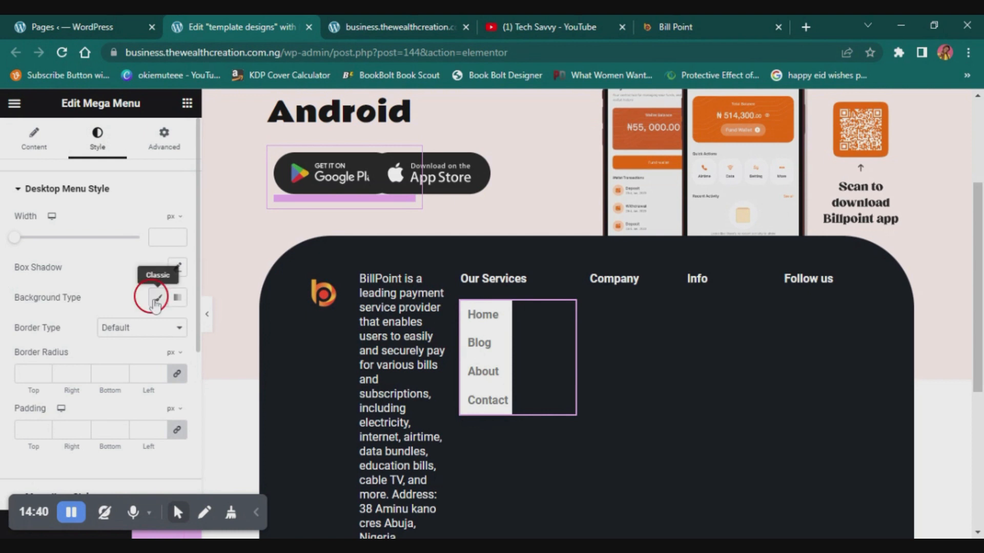
click(178, 329)
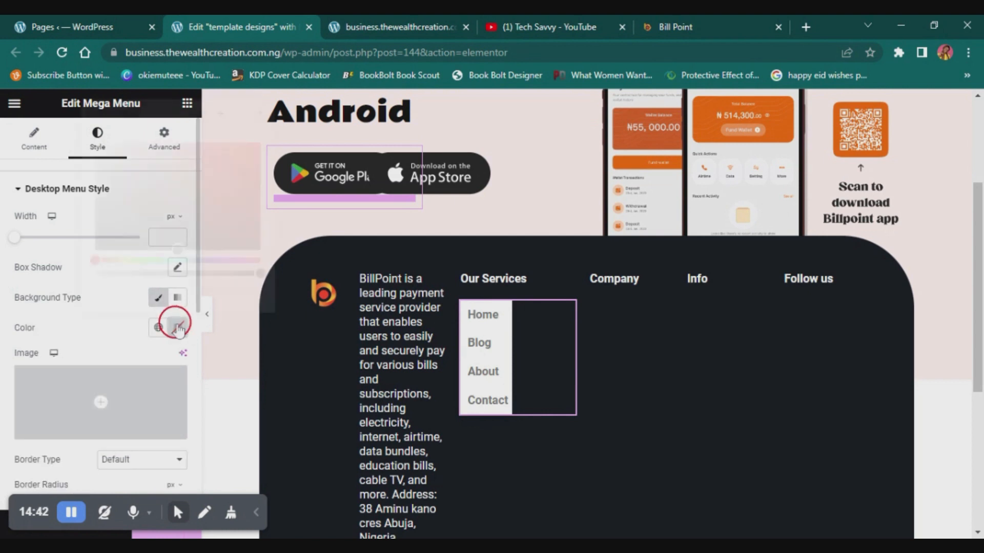
drag(259, 272, 61, 274)
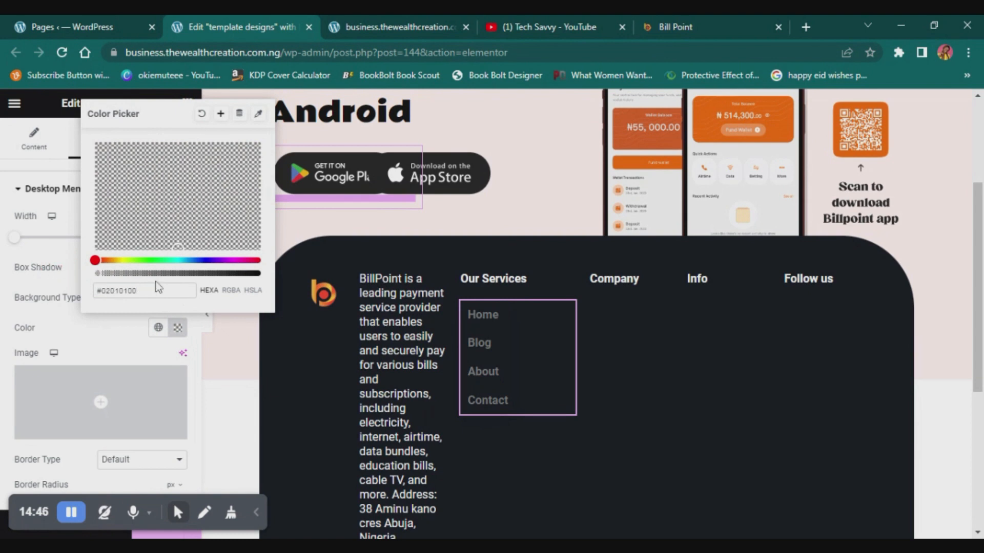
click(6, 331)
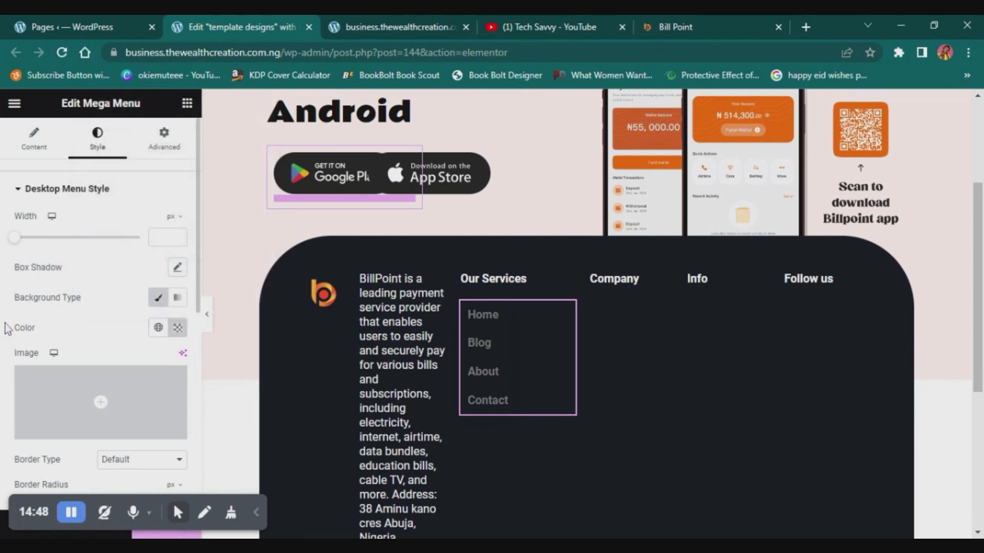
- Change the Mega Menu's background color to fully transparent white, #FFFFFF00
click(158, 327)
click(89, 340)
click(177, 329)
drag(111, 202, 107, 185)
drag(90, 134, 79, 114)
drag(134, 277, 91, 125)
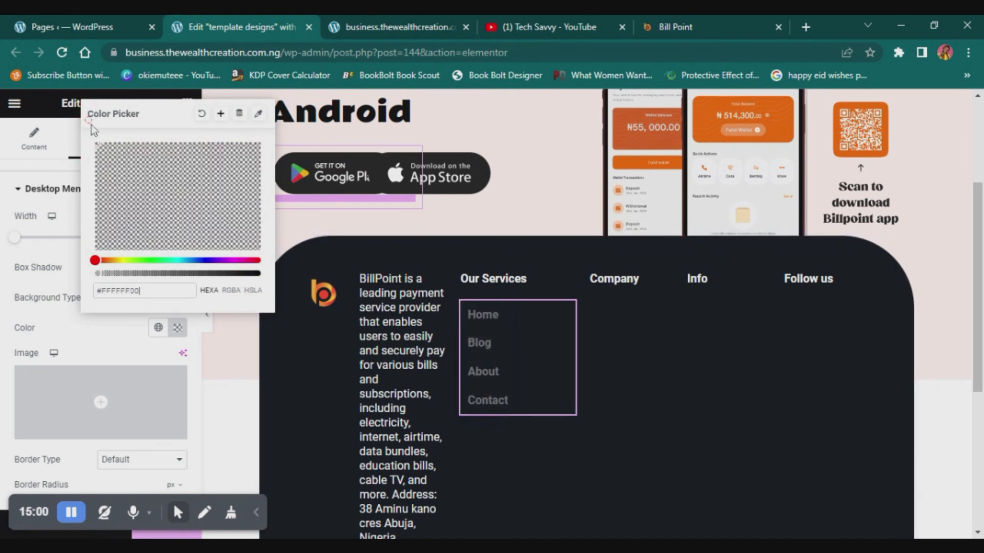
drag(158, 272, 259, 272)
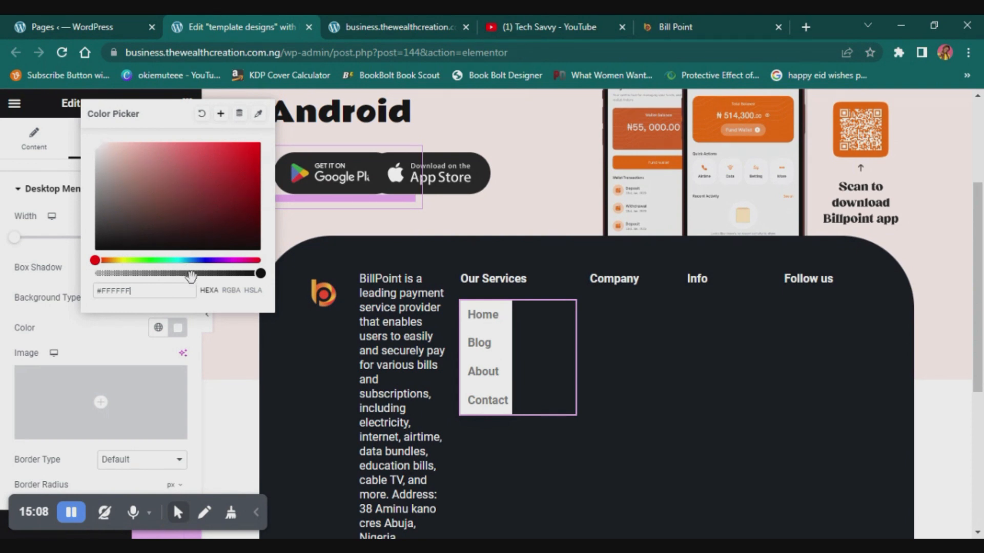
drag(189, 273, 67, 274)
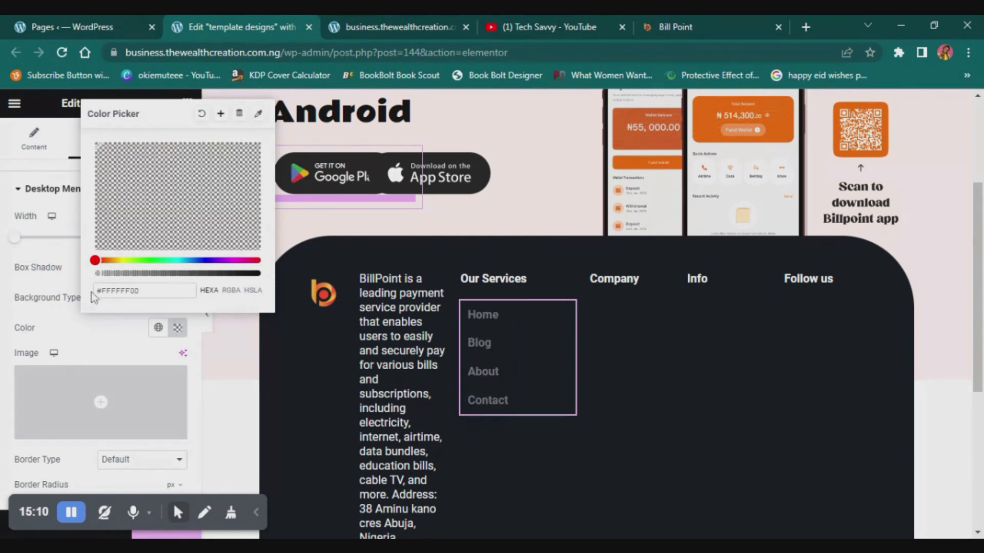
click(87, 362)
scroll(111, 307, down, 5)
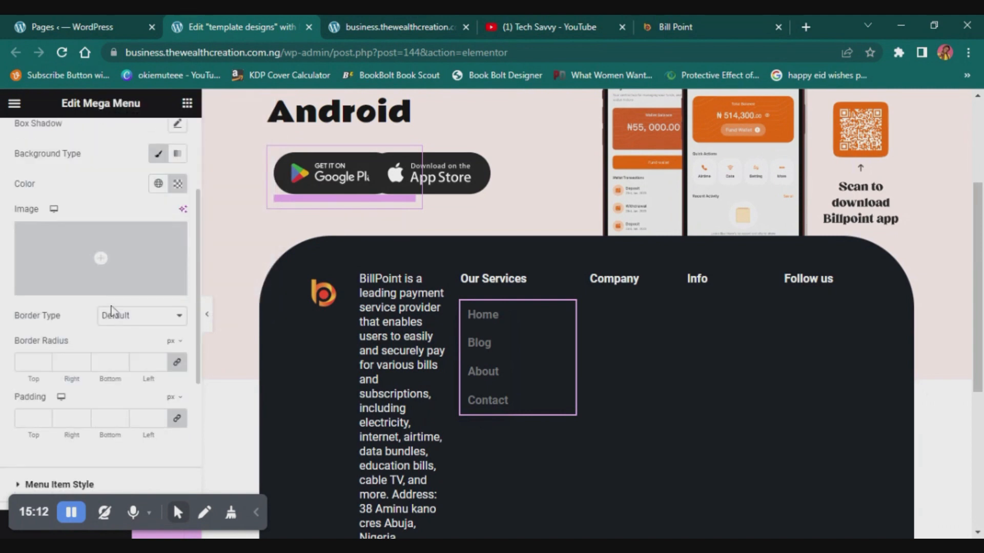
click(73, 344)
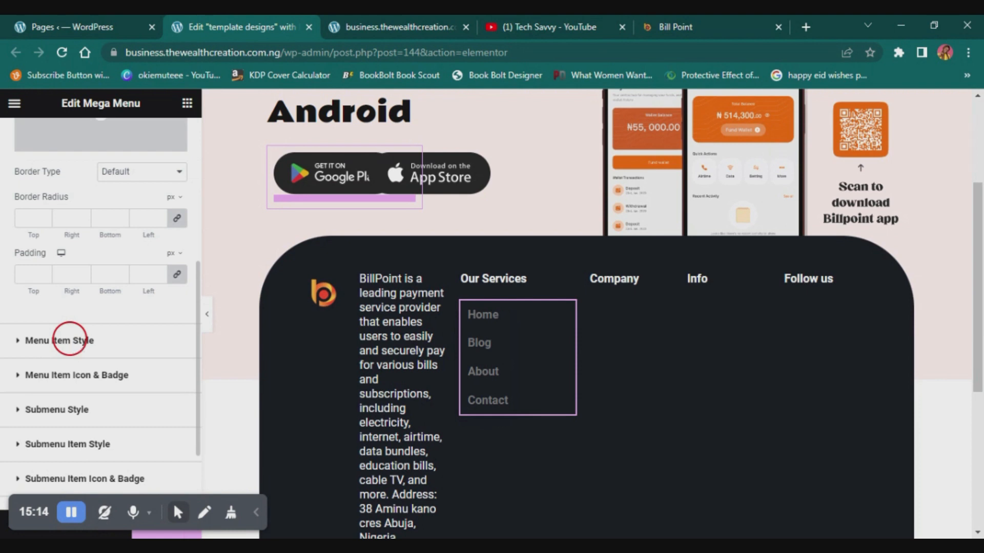
scroll(82, 351, up, 3)
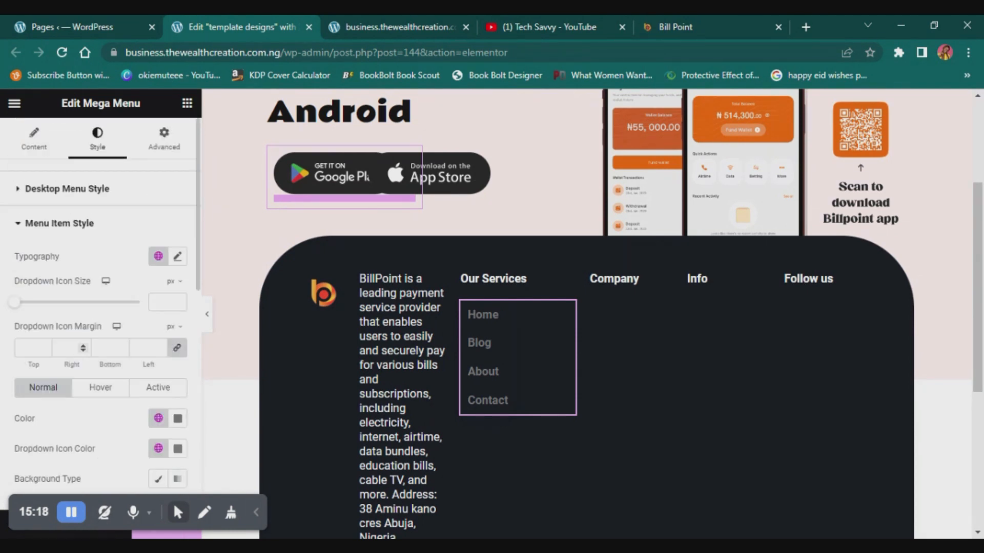
scroll(100, 310, down, 3)
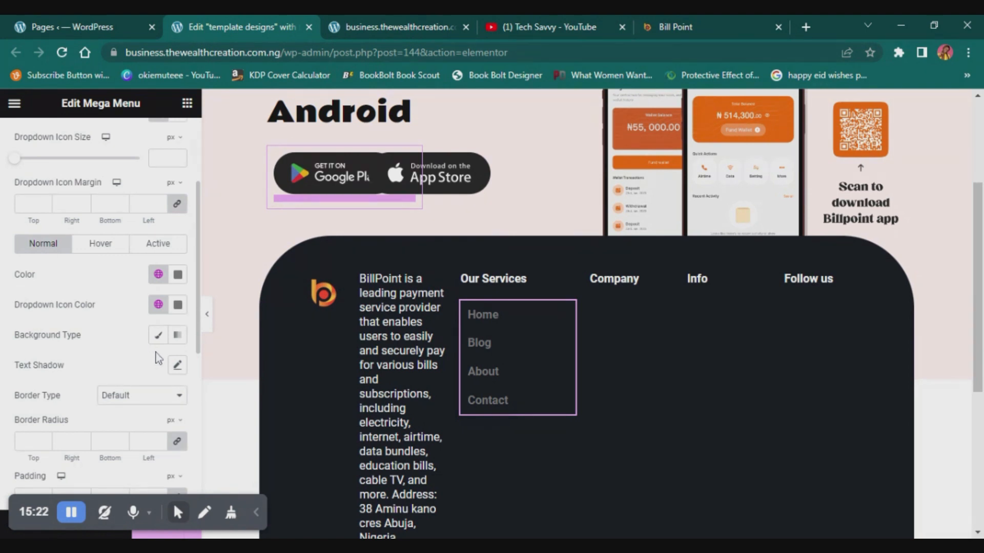
scroll(82, 205, up, 3)
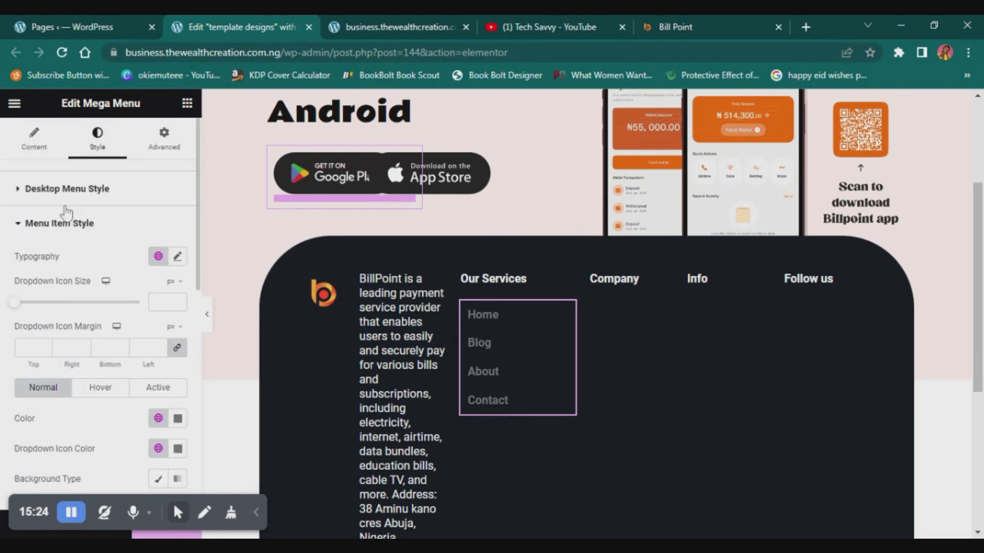
scroll(102, 297, down, 6)
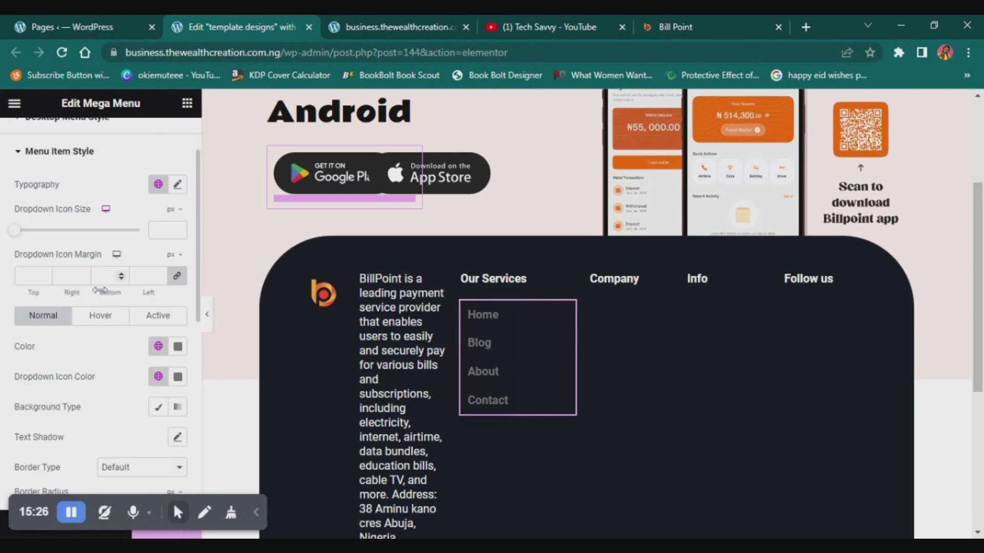
scroll(102, 292, up, 4)
scroll(176, 193, up, 2)
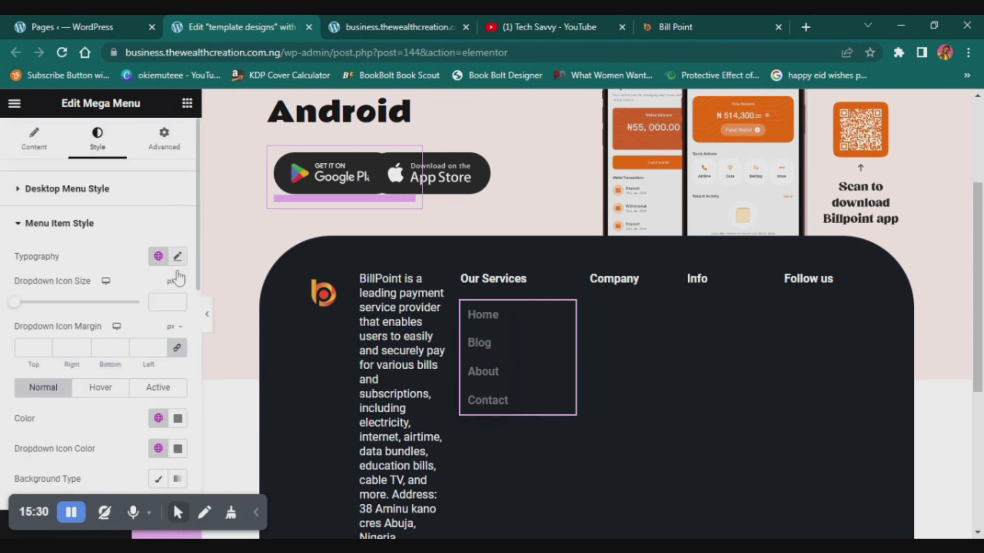
scroll(77, 352, down, 6)
scroll(77, 353, down, 3)
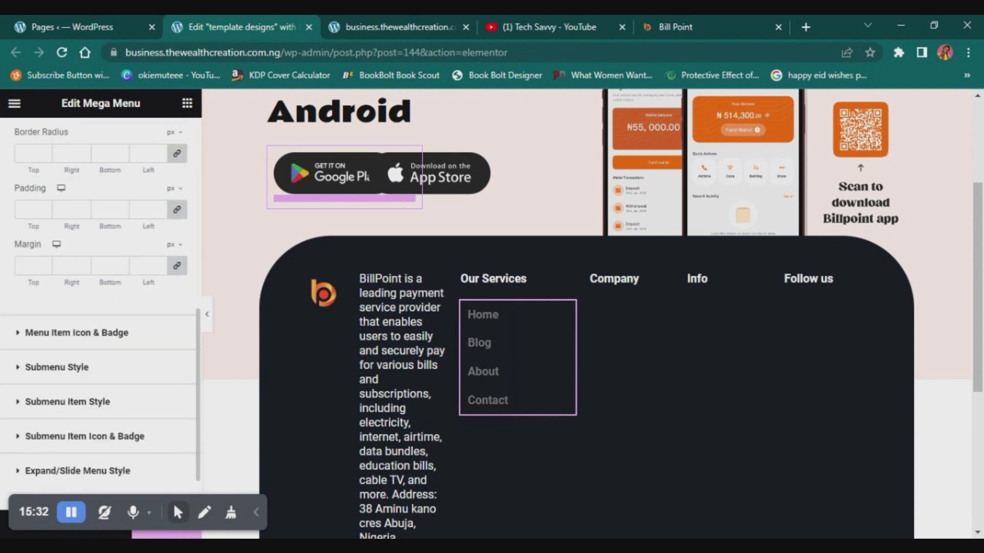
click(62, 338)
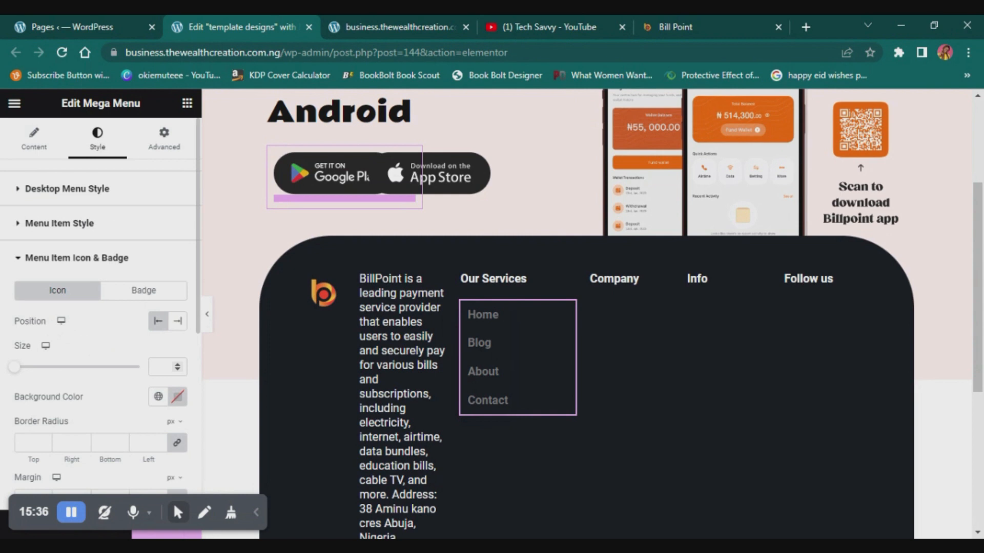
scroll(172, 369, down, 3)
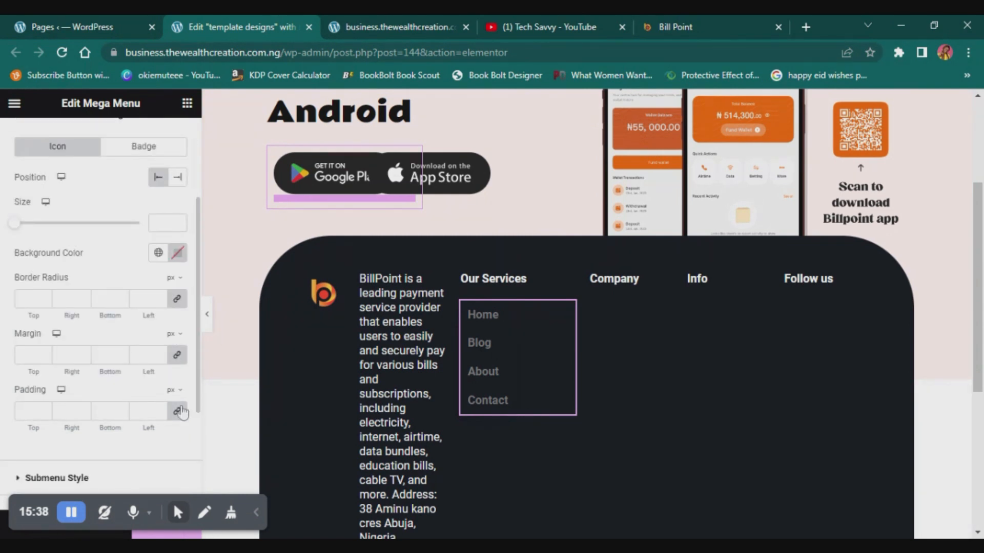
scroll(176, 410, up, 3)
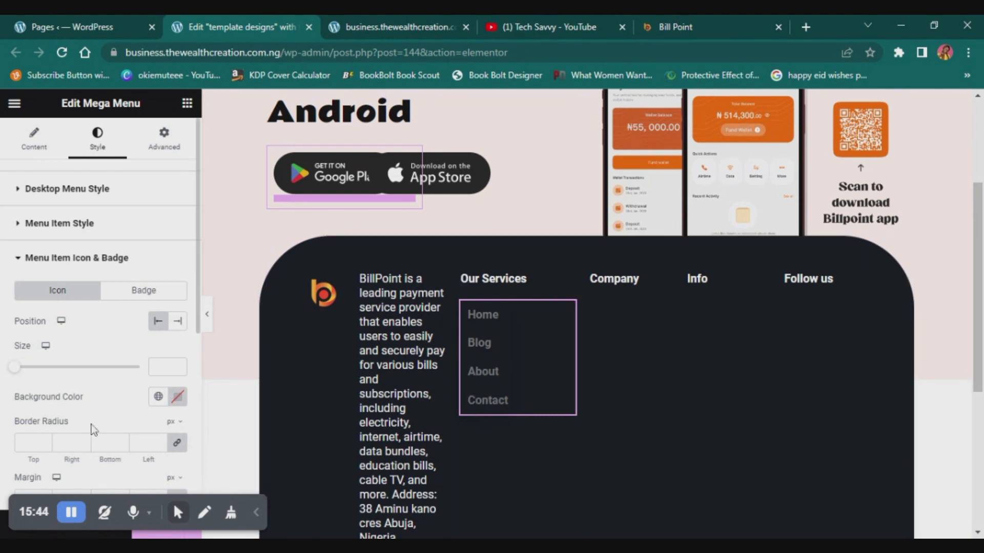
scroll(93, 429, down, 3)
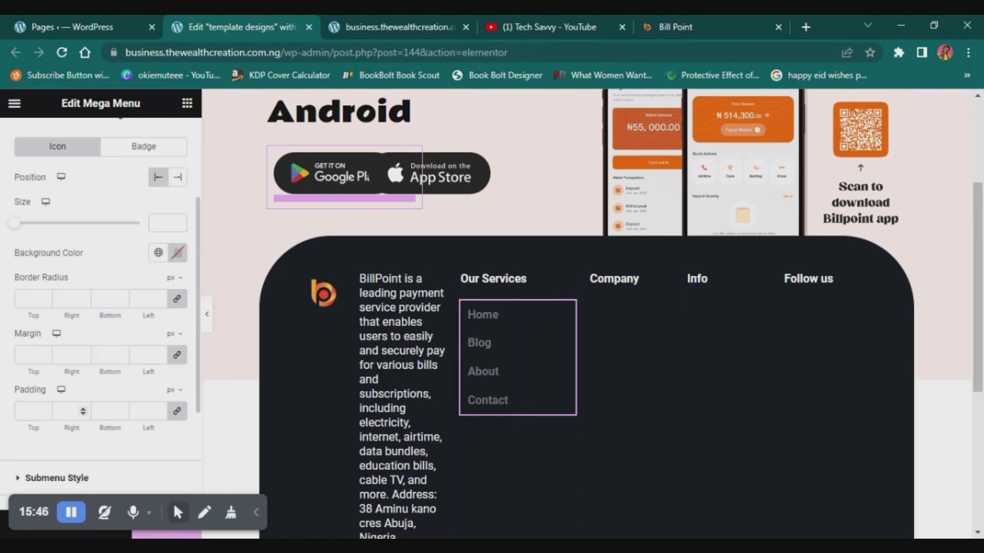
scroll(93, 429, down, 3)
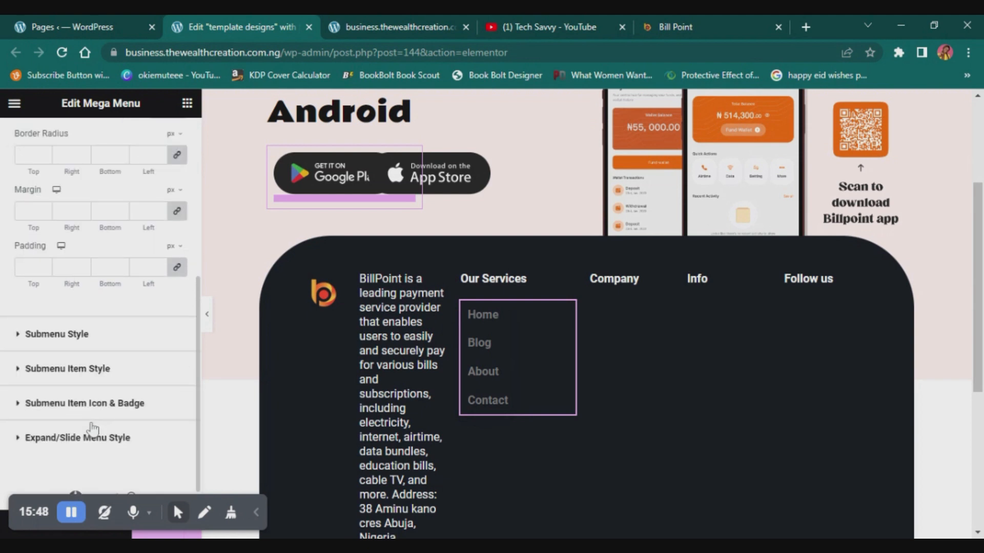
scroll(93, 429, up, 4)
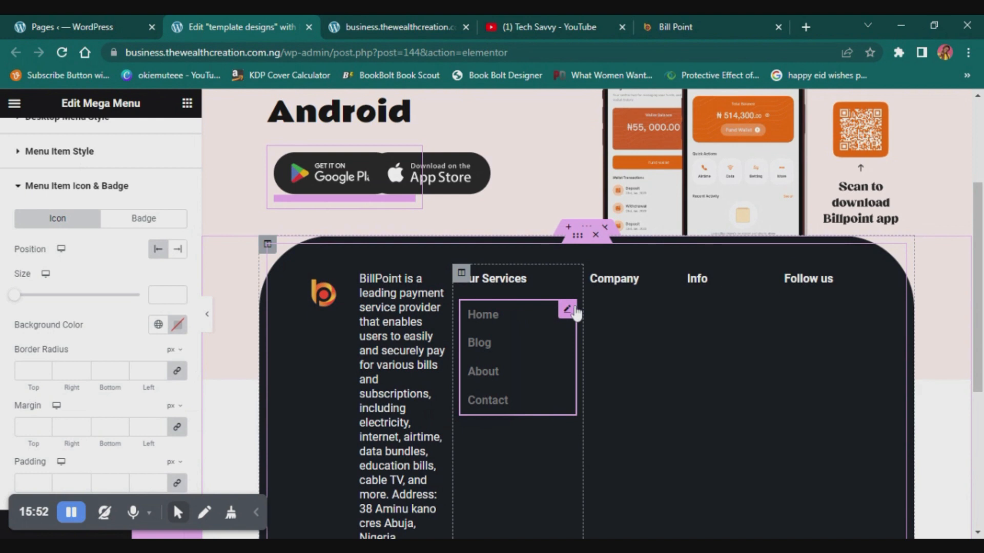
- Copy the Mega Menu so that both the Our Services and Company columns contain one
right_click(567, 314)
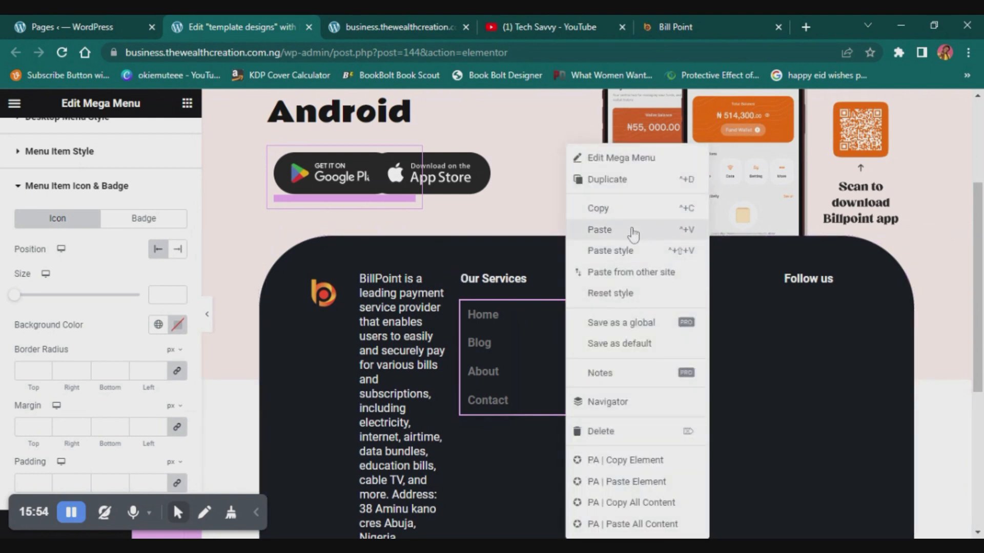
click(623, 204)
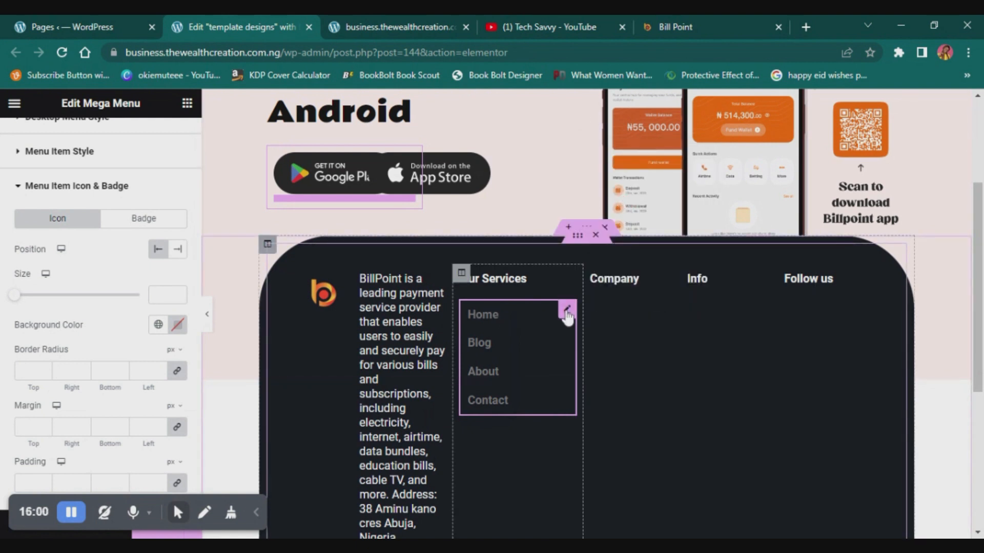
drag(567, 318, 546, 316)
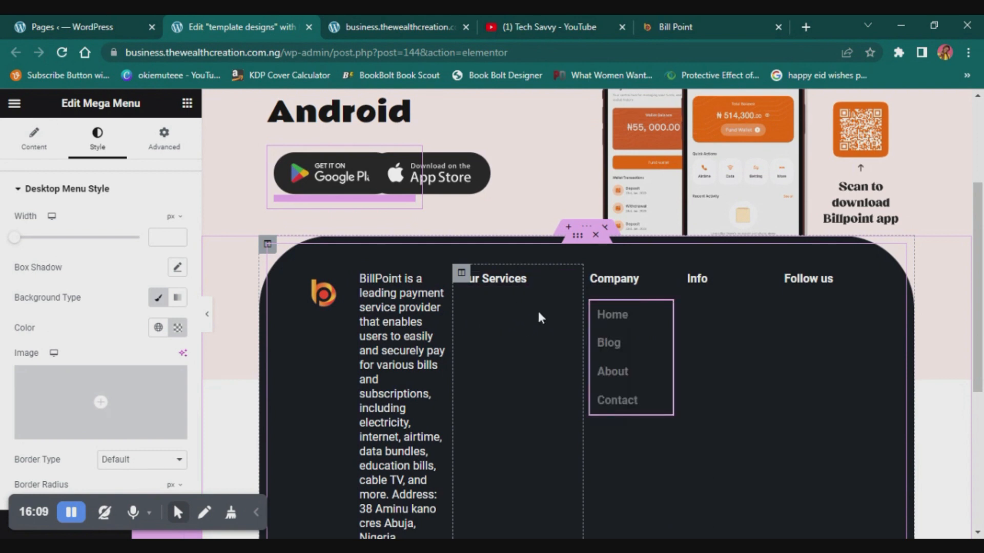
right_click(538, 313)
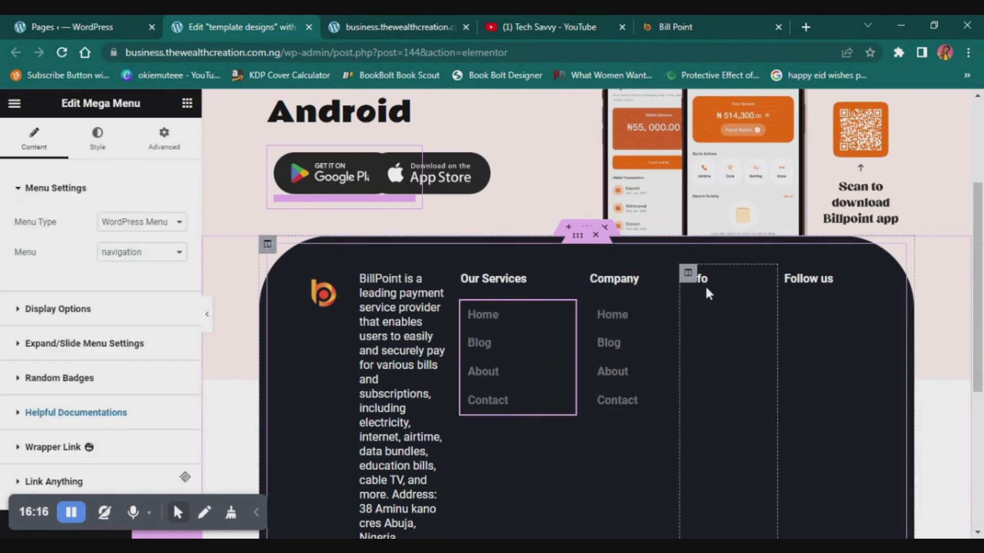
- Try an Info Box widget below the Info heading in the footer and delete it
click(762, 281)
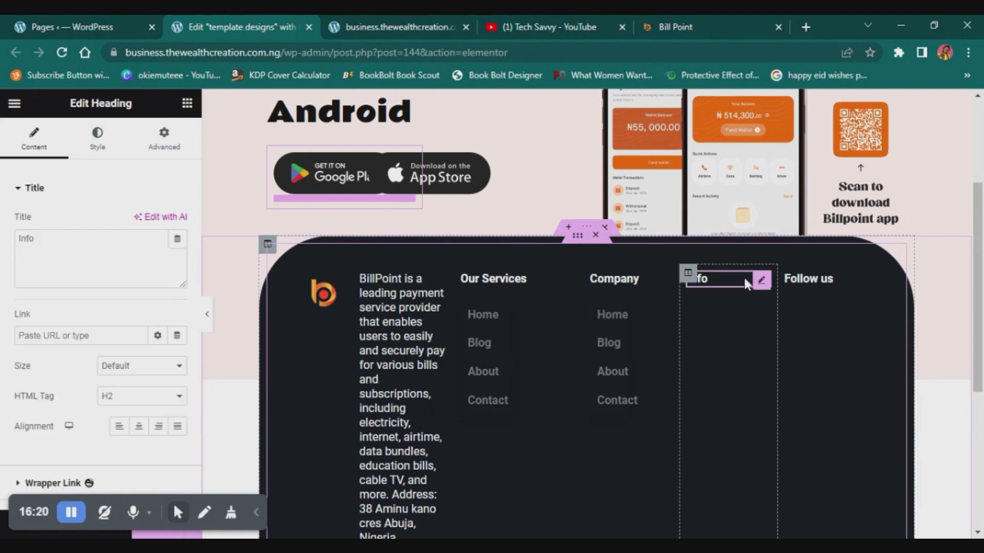
click(73, 239)
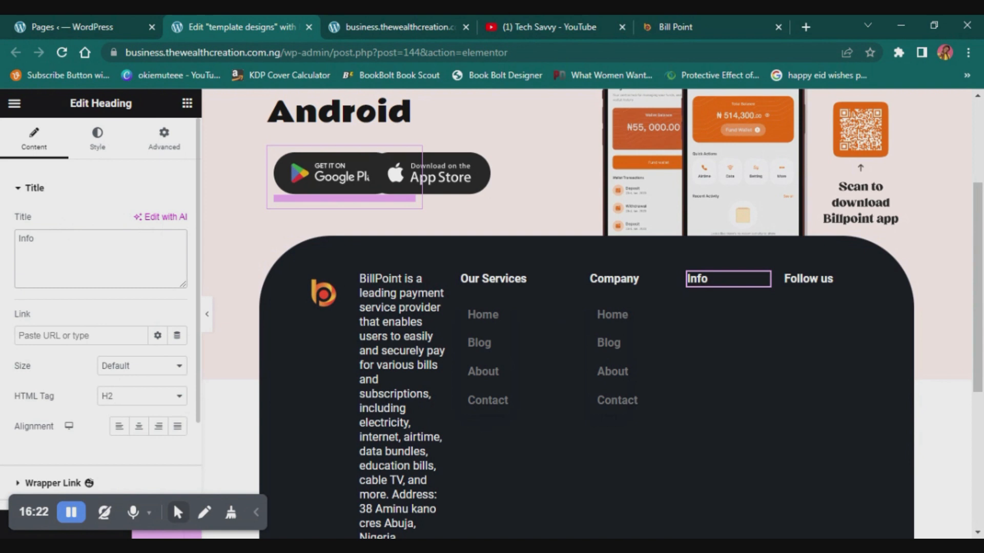
click(187, 103)
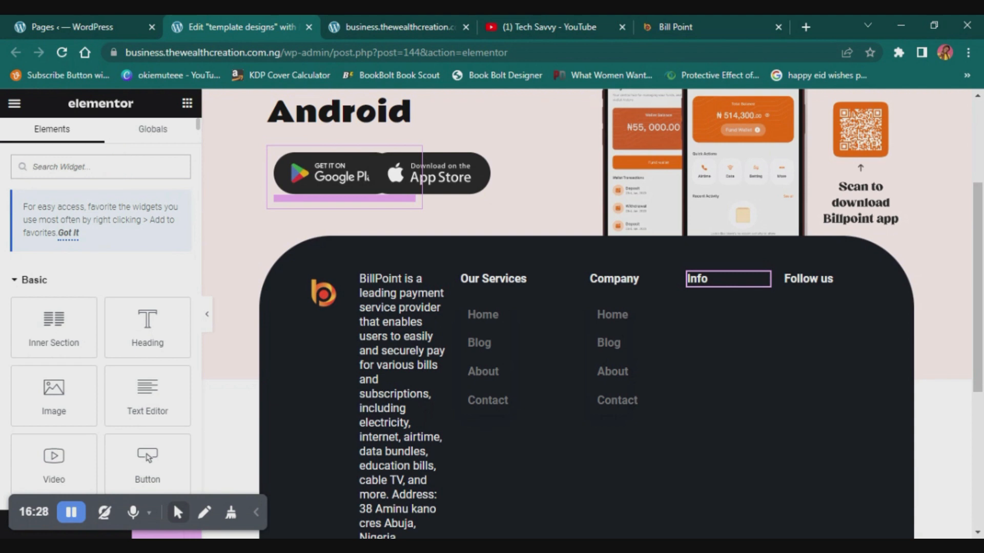
text(info)
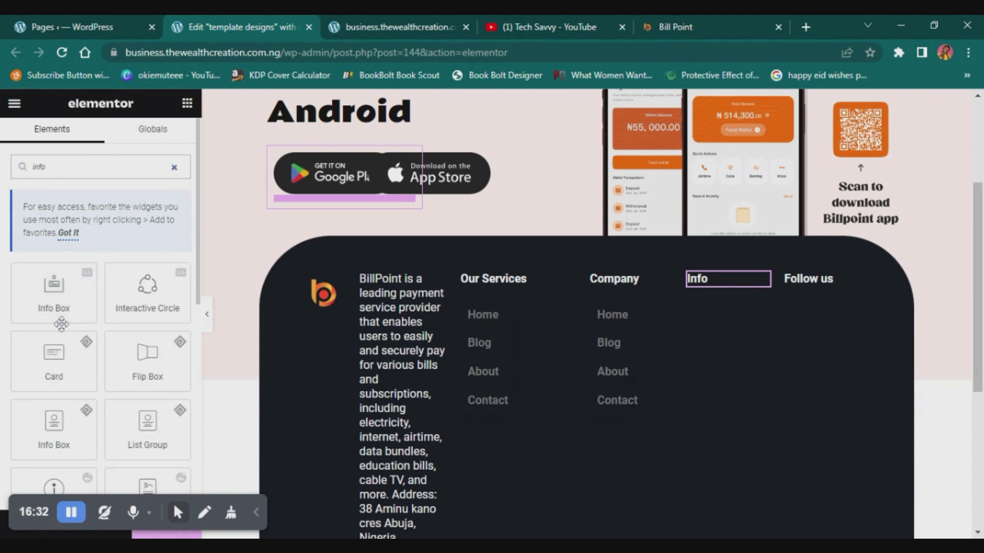
scroll(106, 422, down, 3)
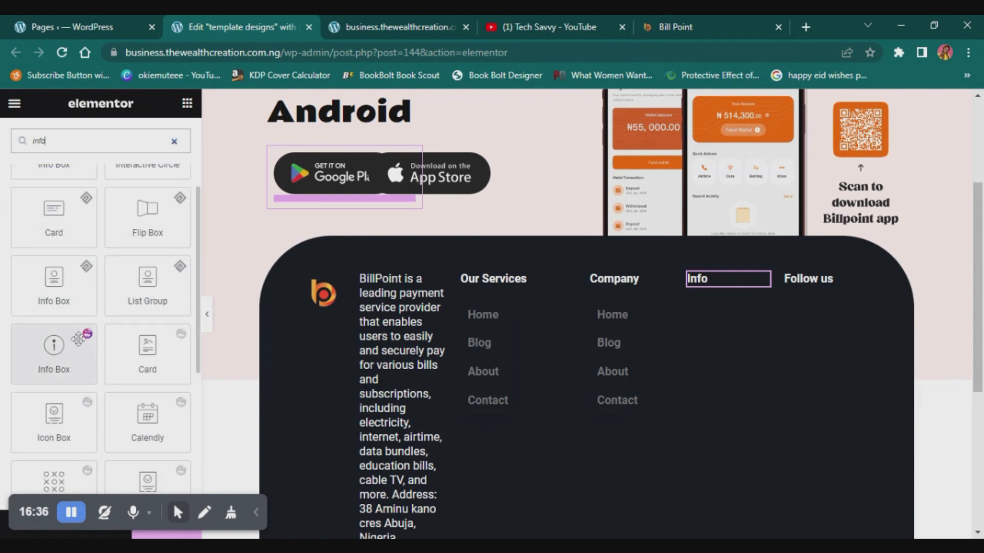
drag(71, 360, 728, 283)
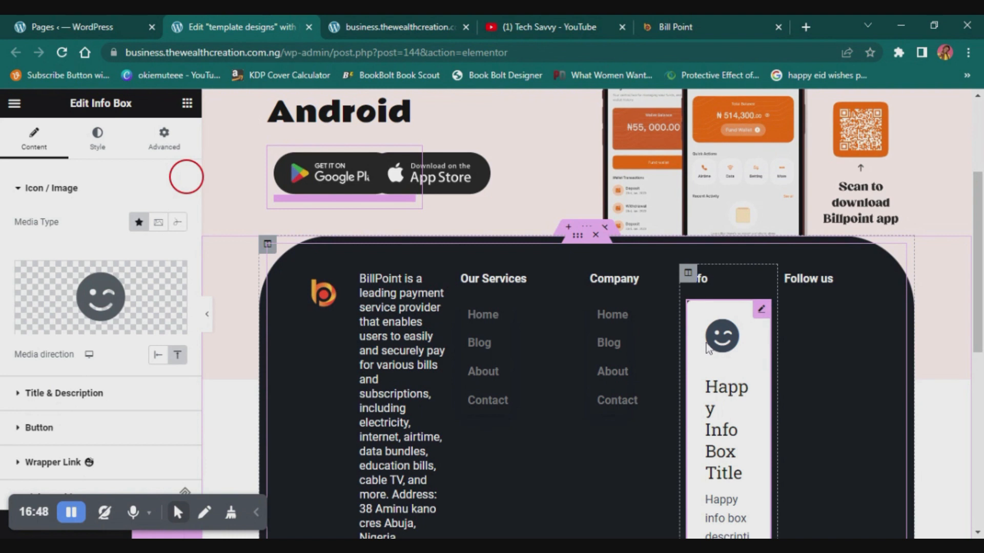
key(Delete)
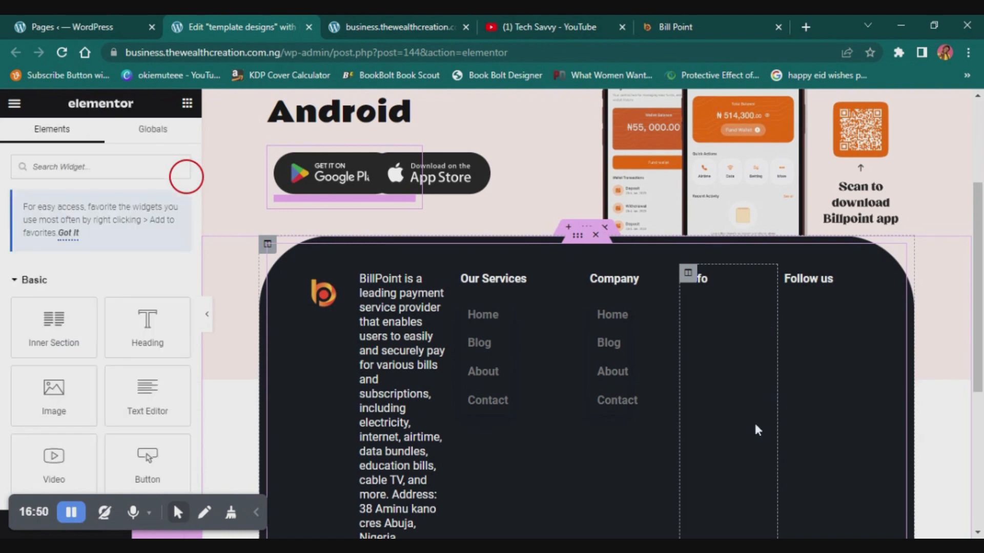
- Delete the Mega Menu above the icon list in the Our Services column
click(70, 513)
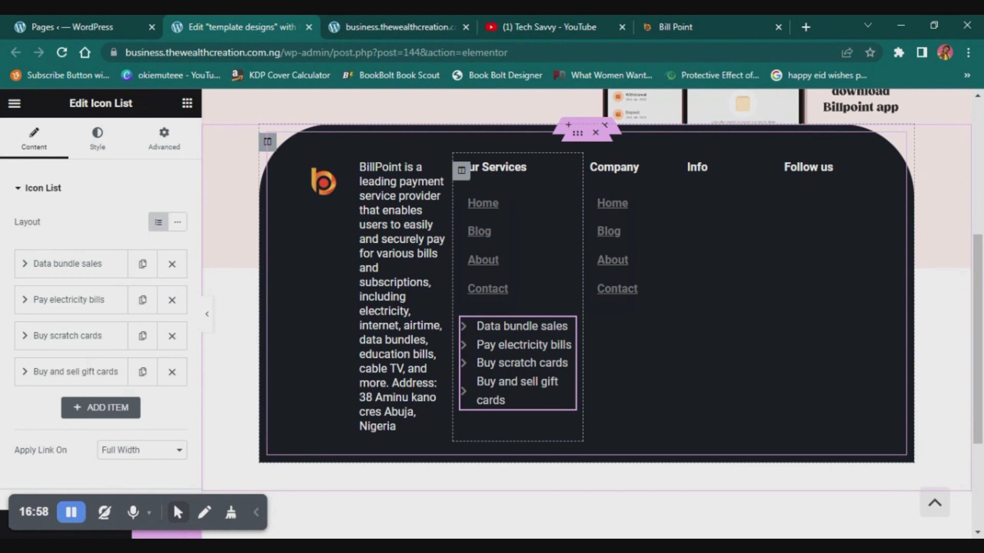
click(567, 208)
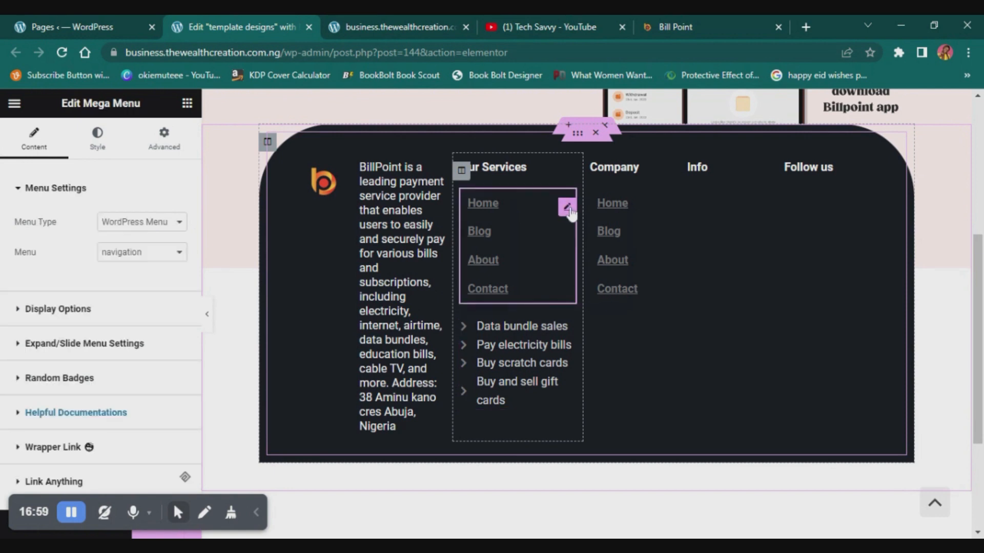
key(Delete)
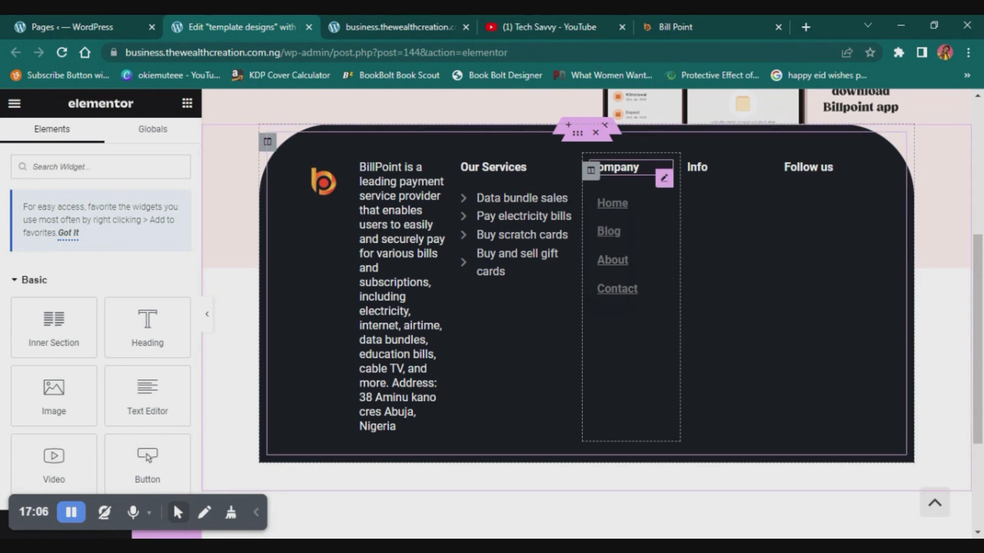
- Check the Company and Info columns against the footer on the Bill Point reference site and return to the Elementor editor
click(664, 177)
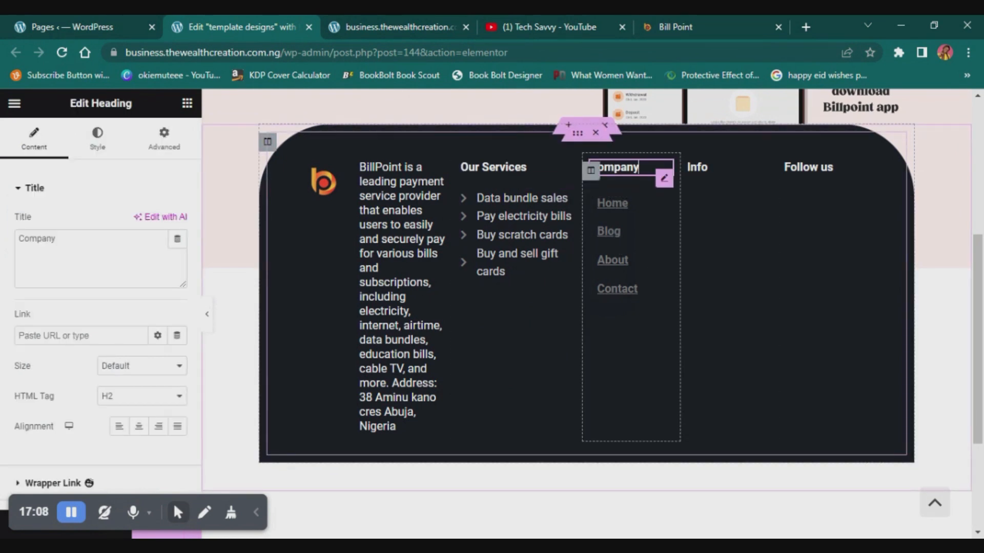
click(653, 18)
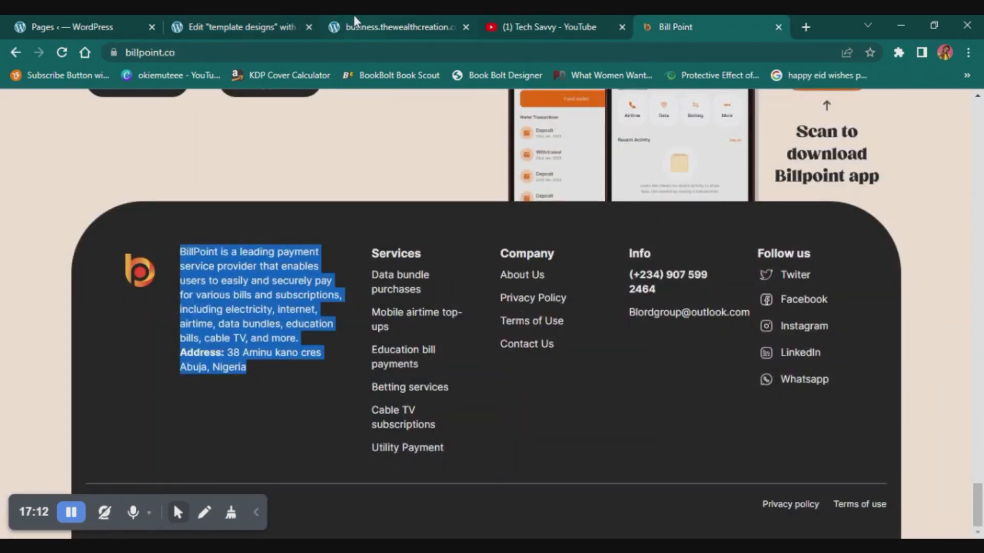
click(256, 20)
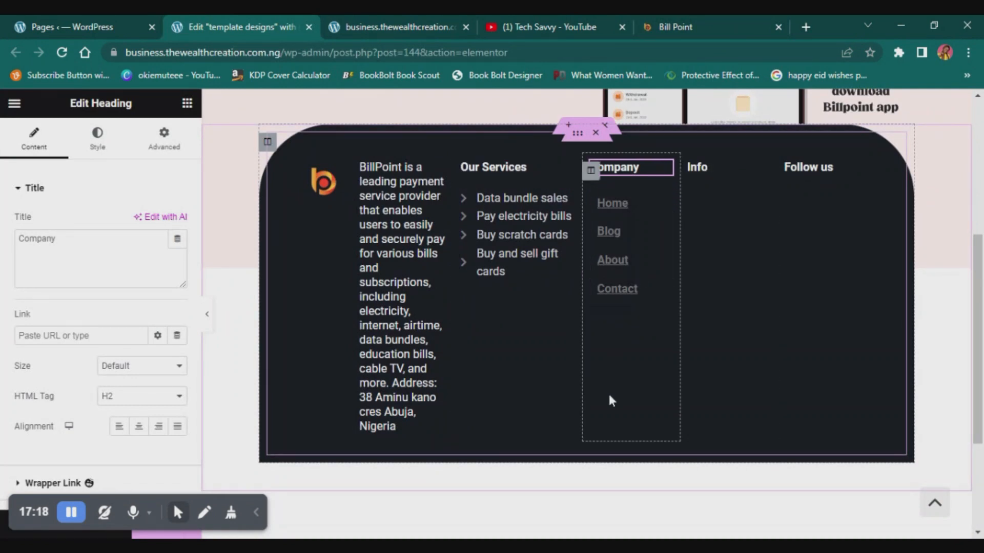
click(665, 24)
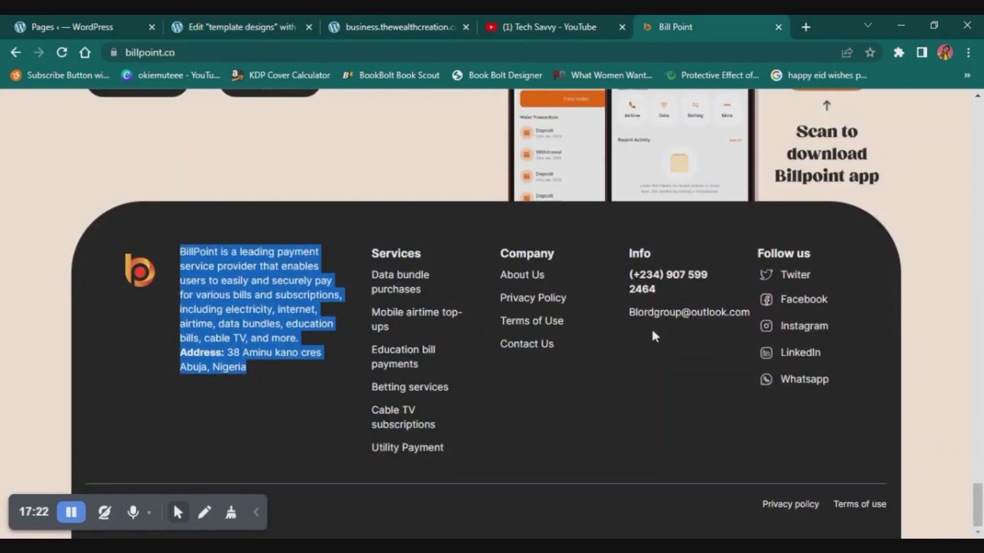
click(247, 16)
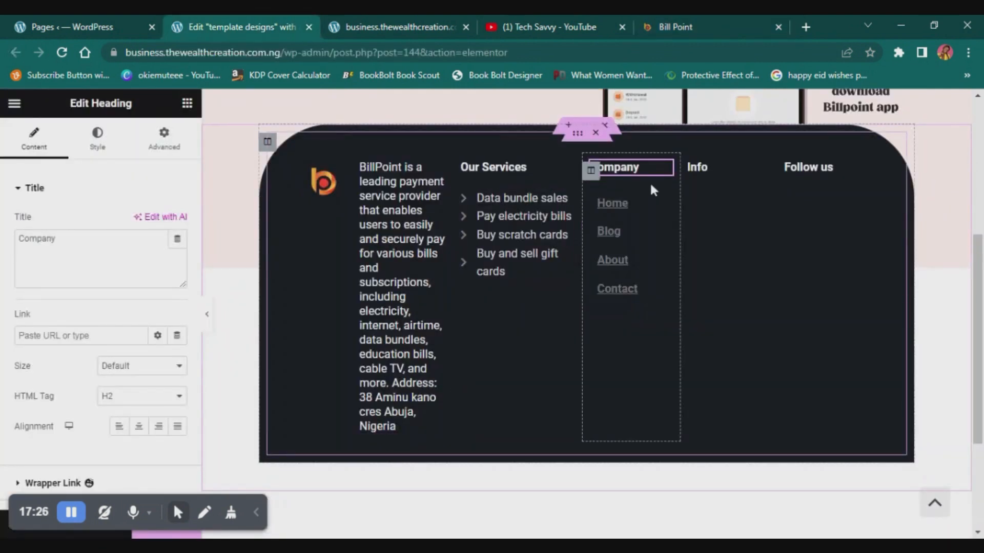
- Copy the BillPoint description heading from the footer and paste it below the Info heading
click(714, 171)
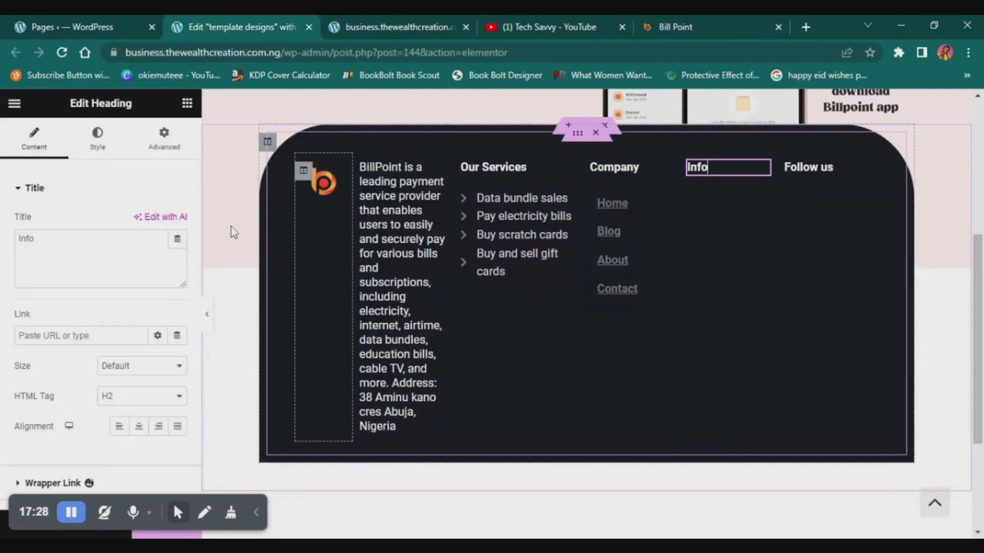
click(187, 103)
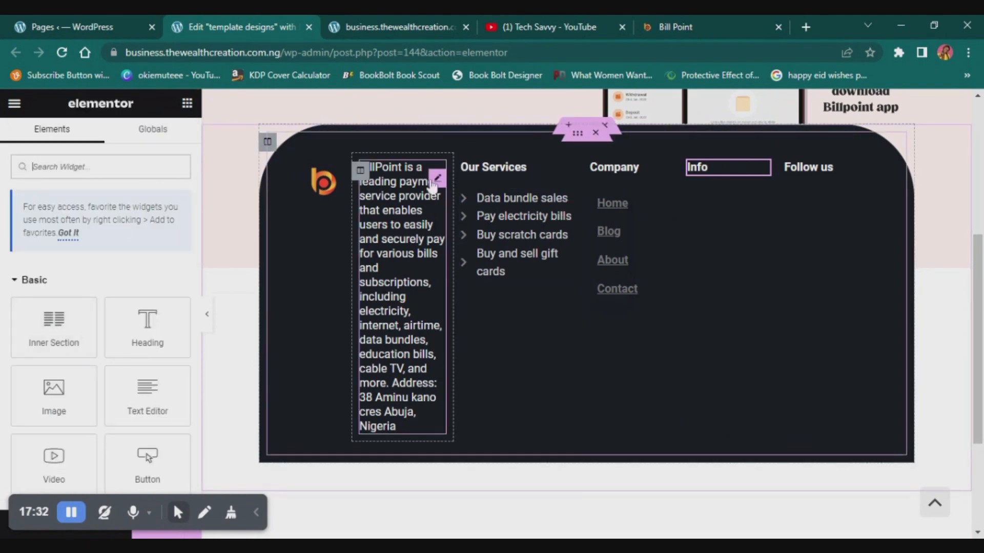
click(436, 179)
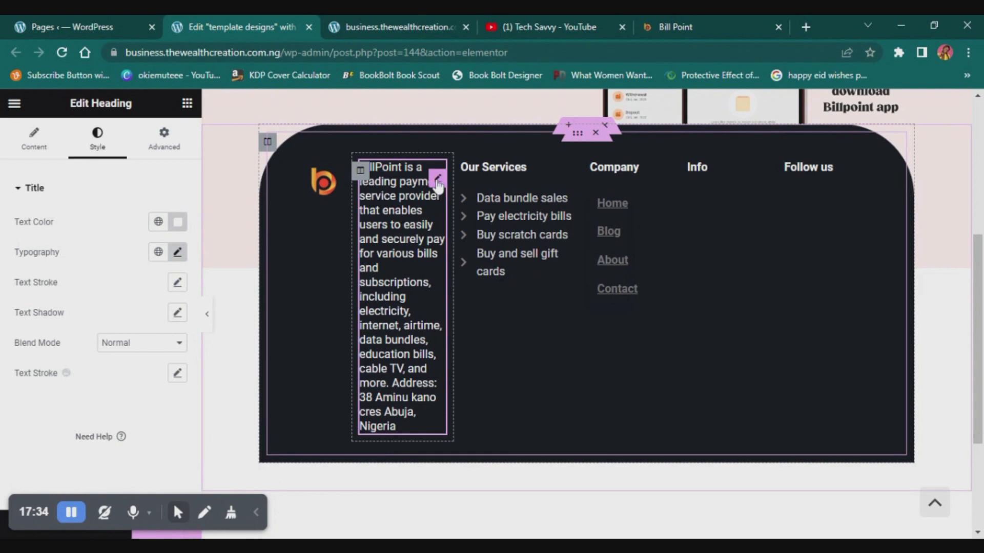
right_click(436, 185)
click(516, 154)
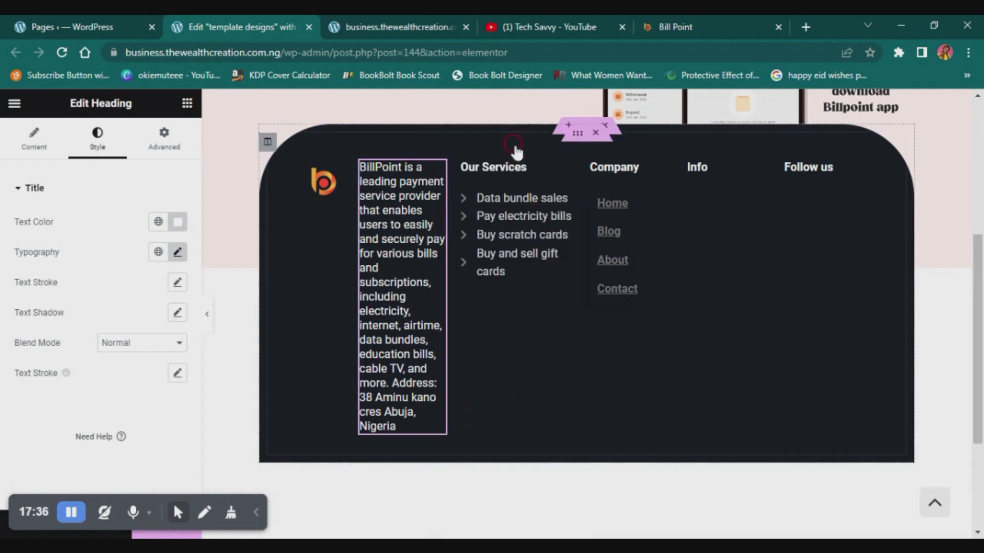
right_click(714, 174)
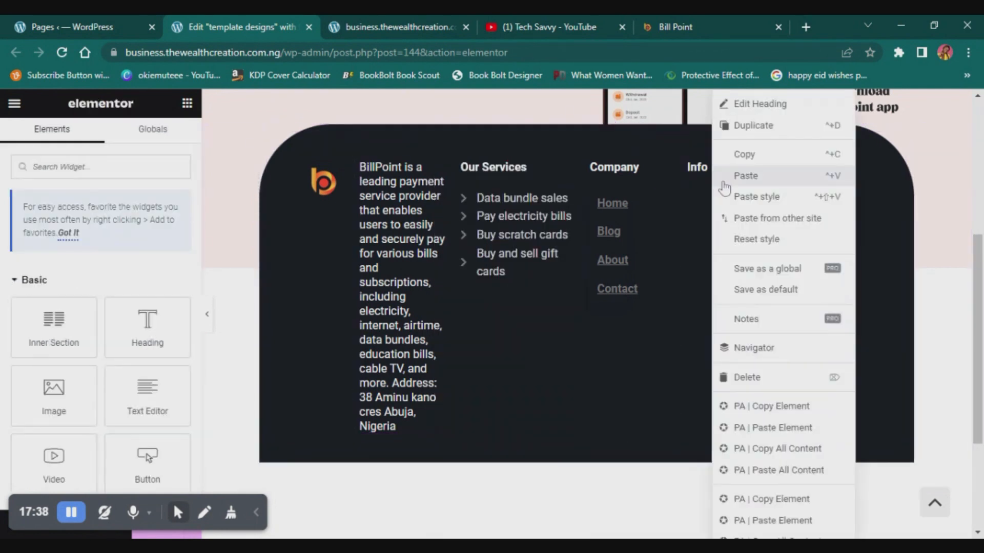
click(753, 176)
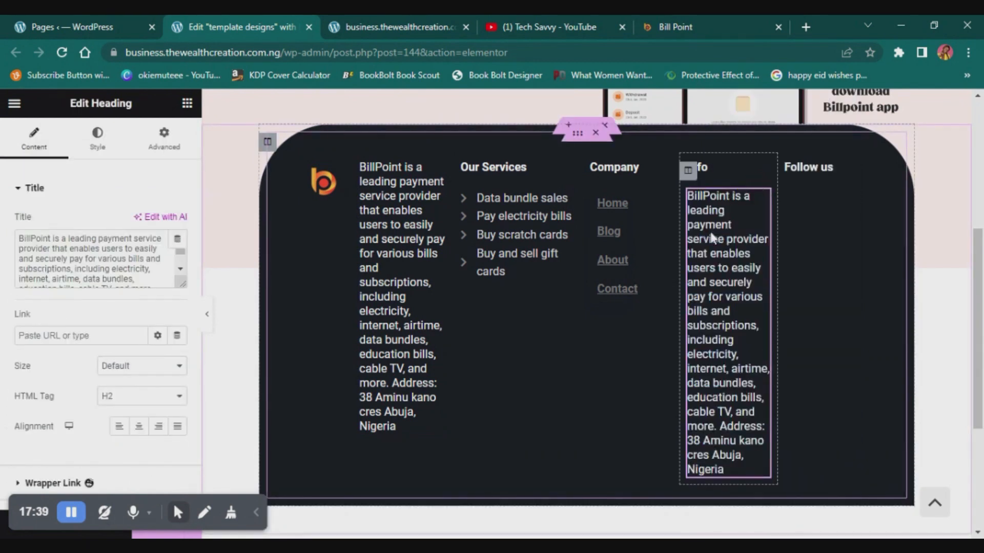
- Replace the pasted description text in the Info column with the contact phone number
click(95, 259)
key(ctrl+a)
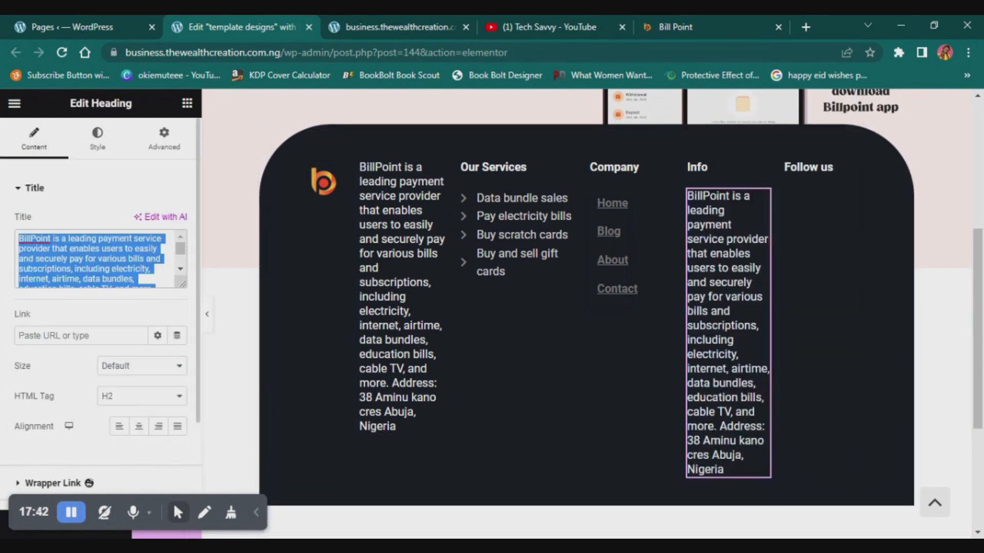
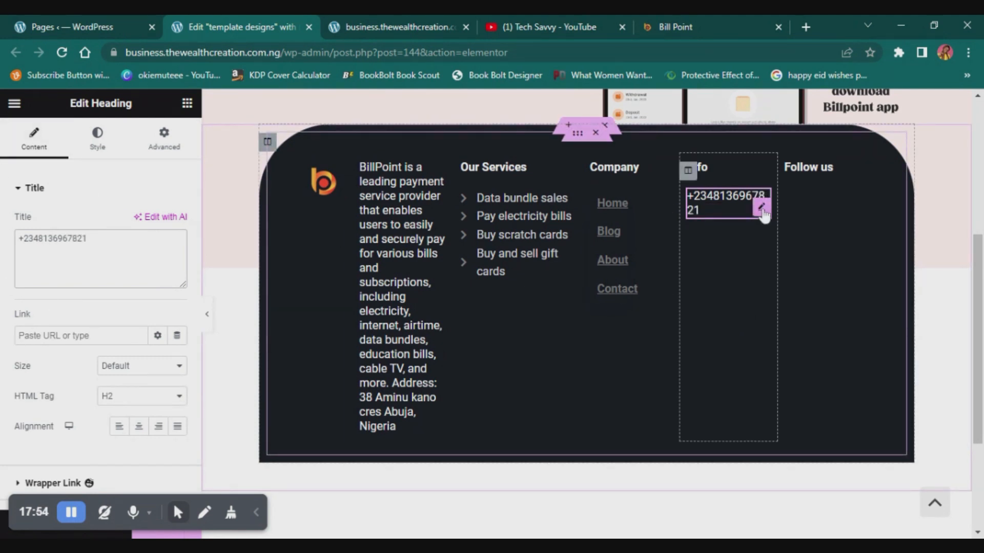
- Duplicate the phone number heading in the Info column and replace the copy's text with the contact e-mail address
right_click(760, 210)
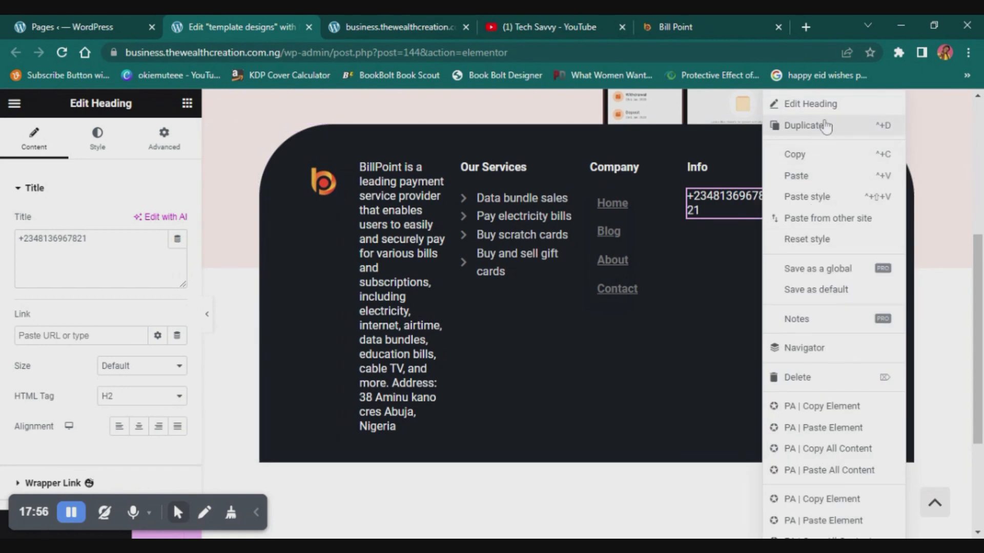
click(803, 125)
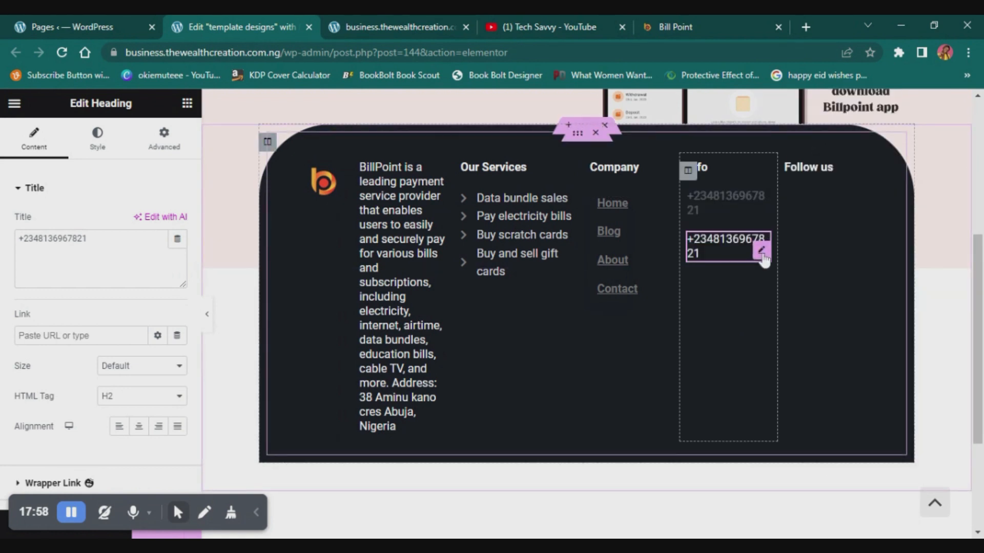
click(101, 240)
key(ctrl+a)
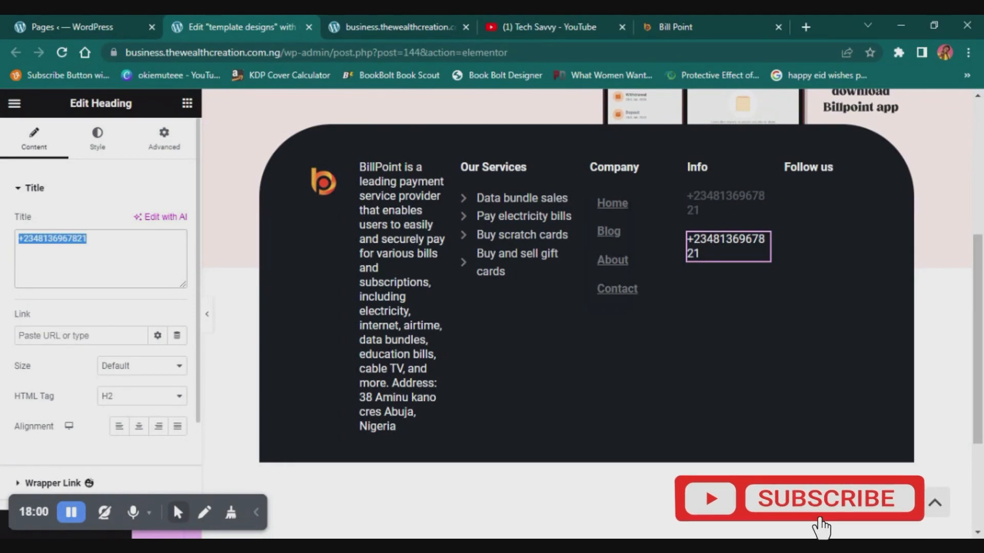
key(BackSpace)
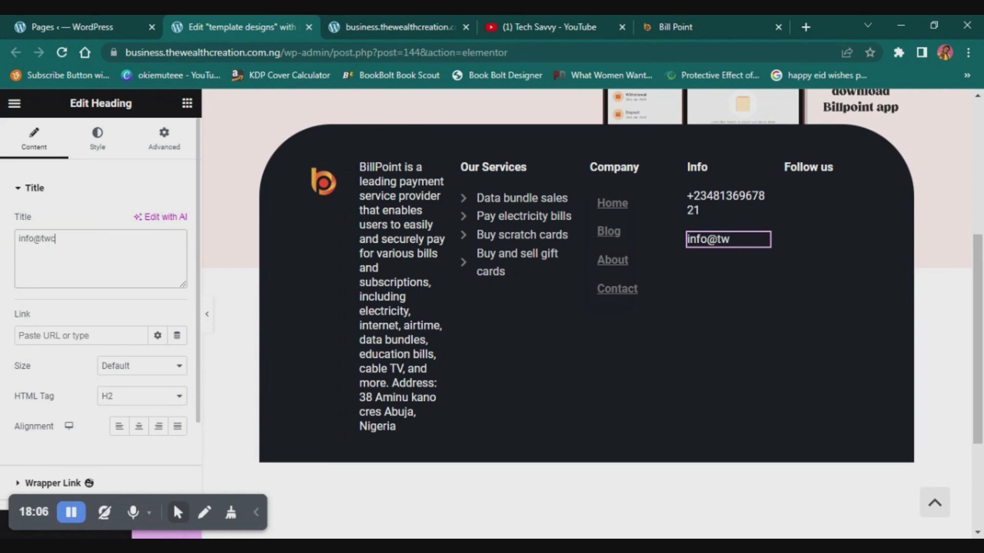
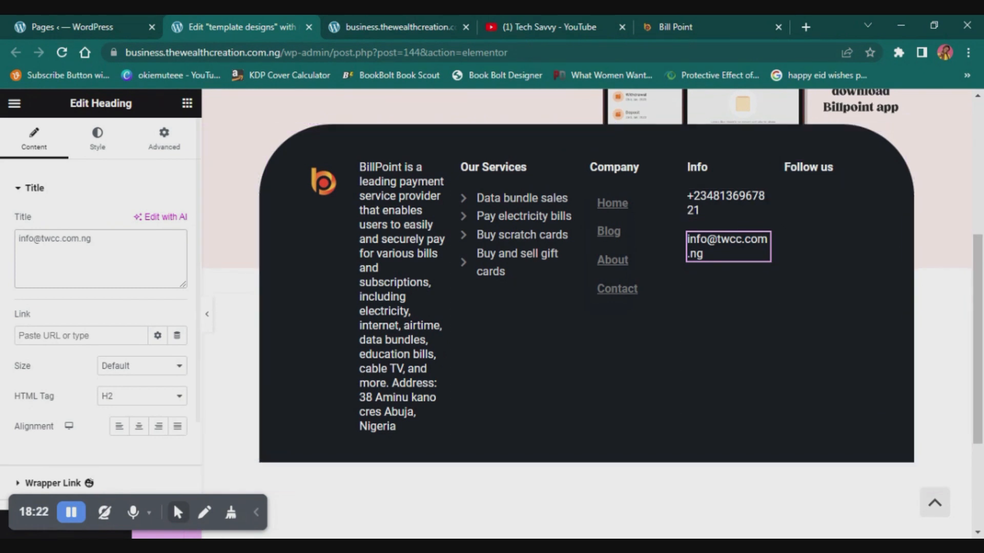
- Search the widgets for "social" and add a Social Icons widget below the Follow us heading in the footer
click(187, 104)
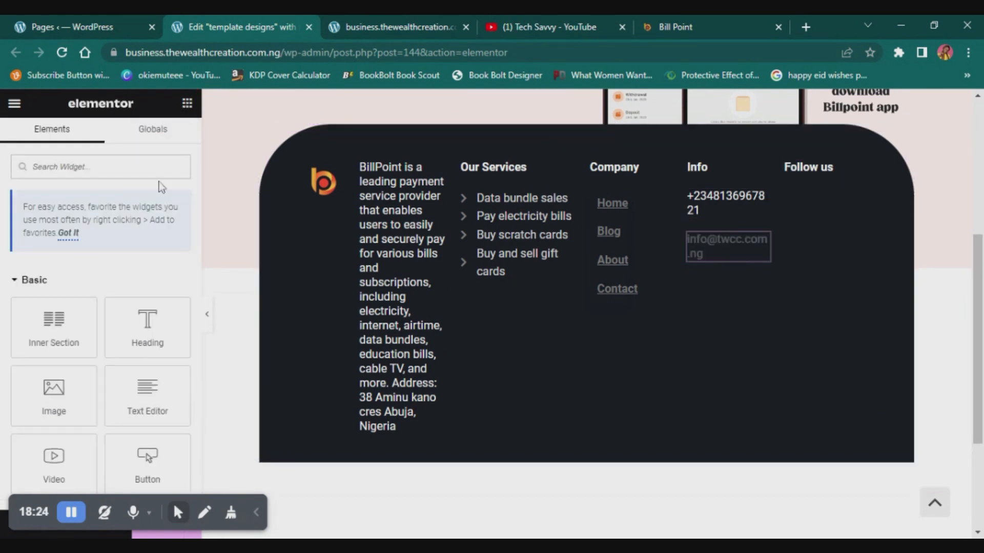
click(93, 161)
text(social)
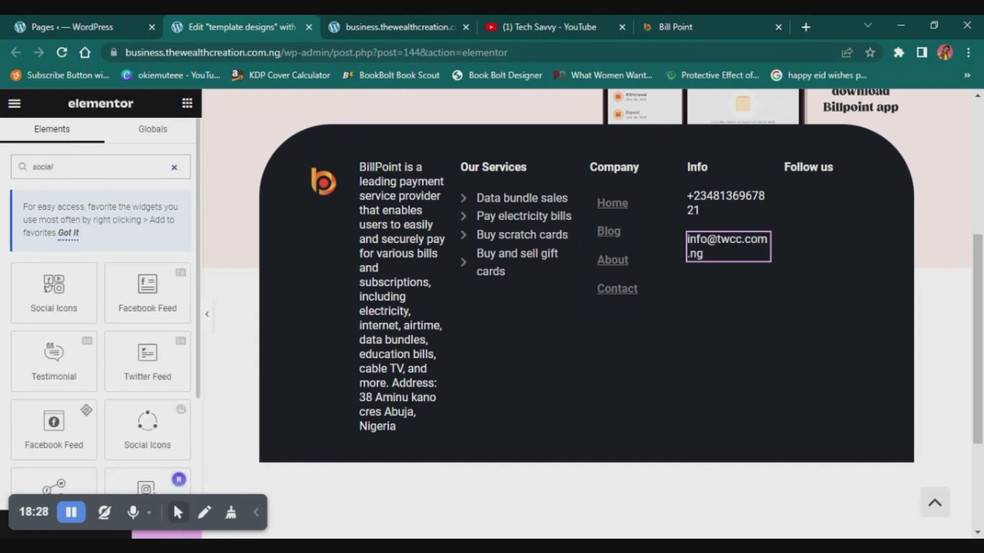
drag(60, 285, 822, 179)
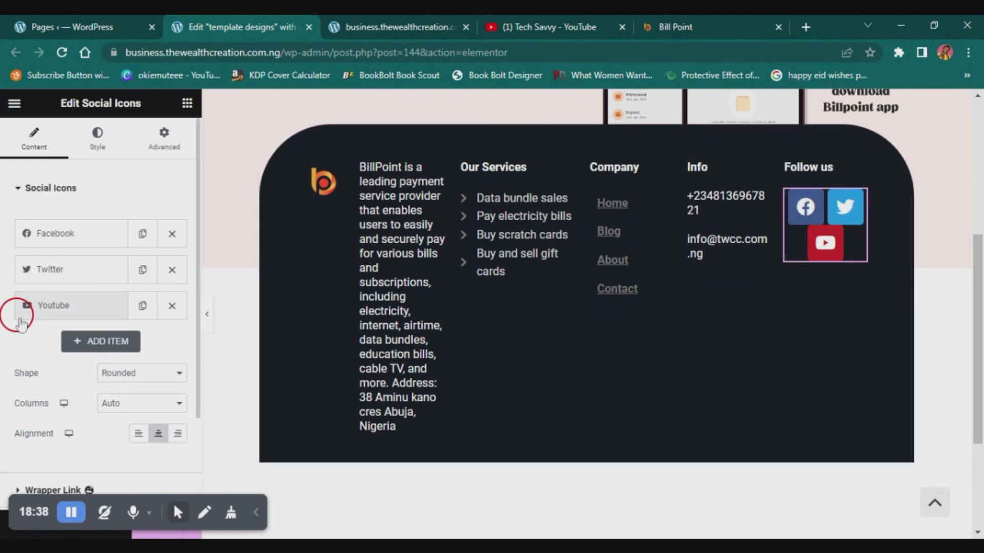
click(142, 306)
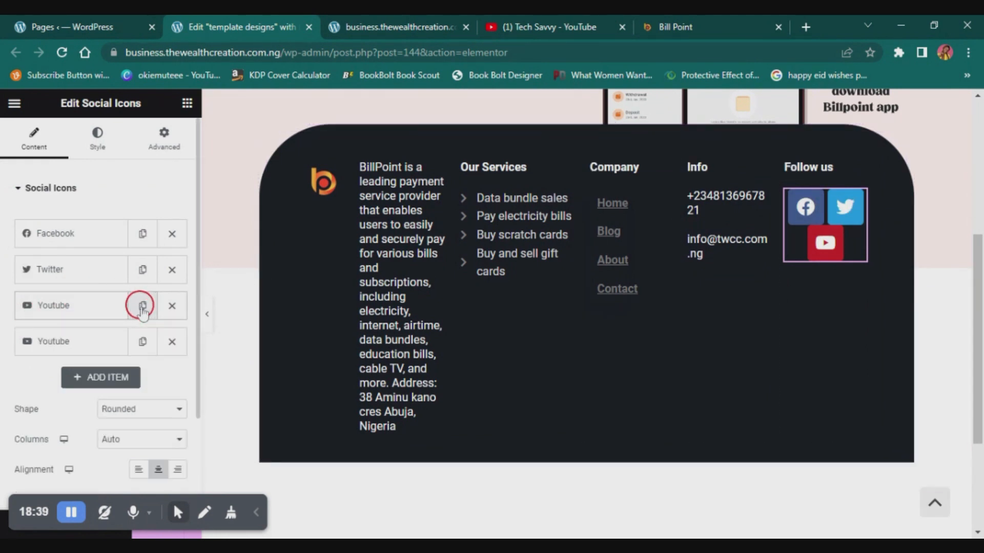
click(117, 345)
mouse_move(82, 417)
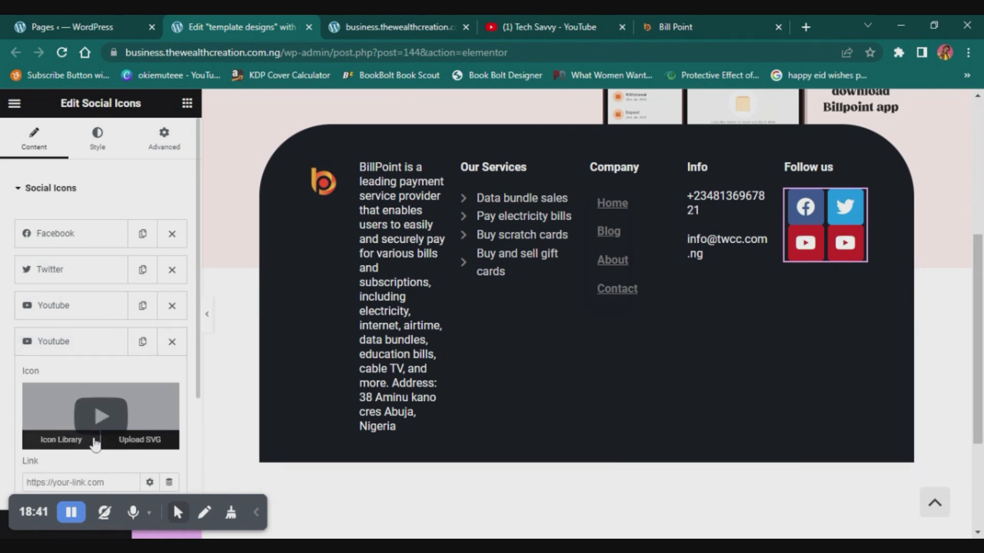
click(60, 441)
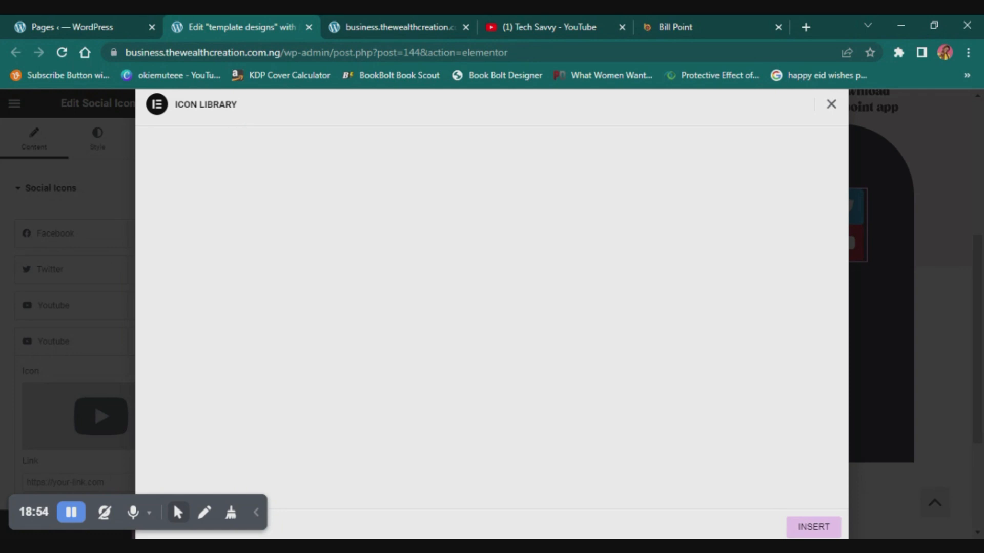
click(831, 104)
click(173, 340)
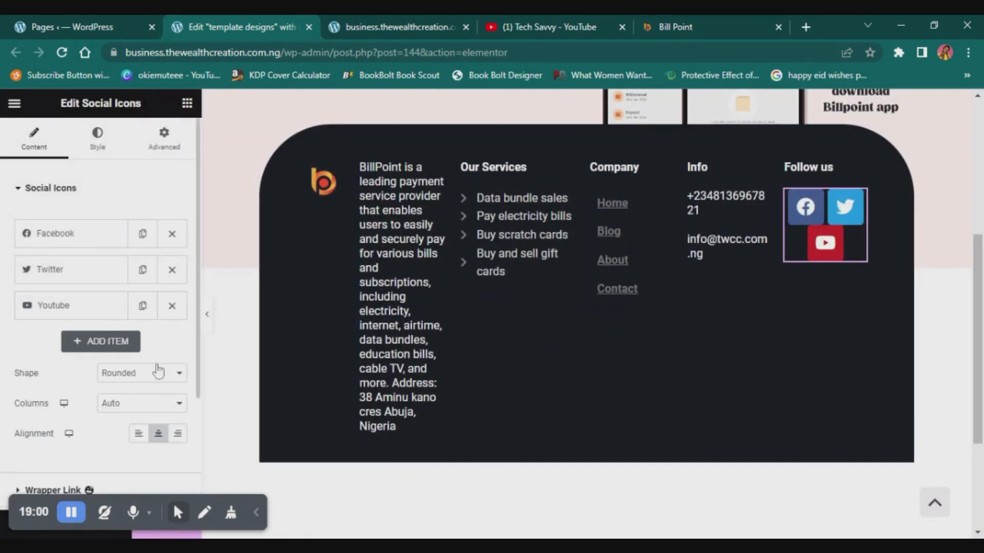
- Set the social icons' shape to Circle and align them left in the Follow us column
click(134, 393)
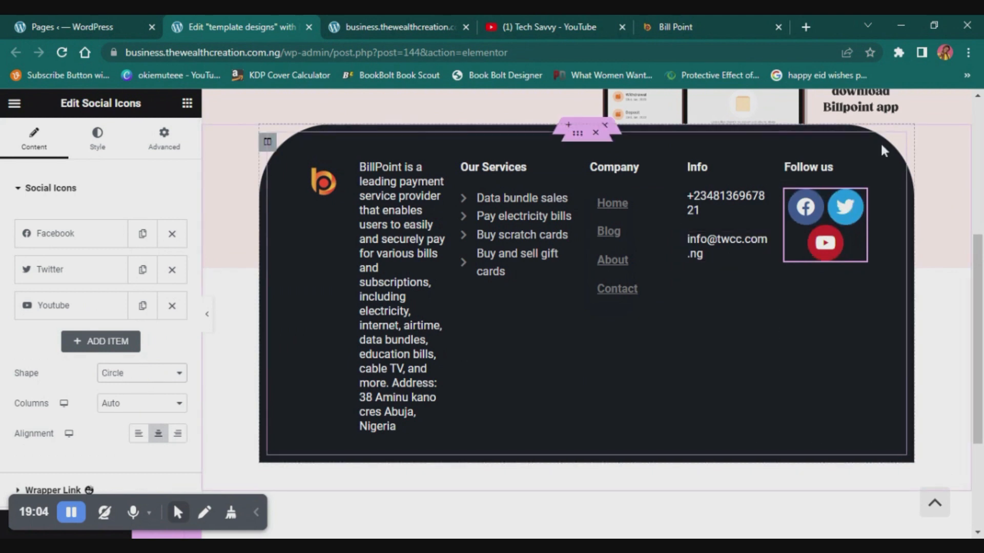
click(139, 434)
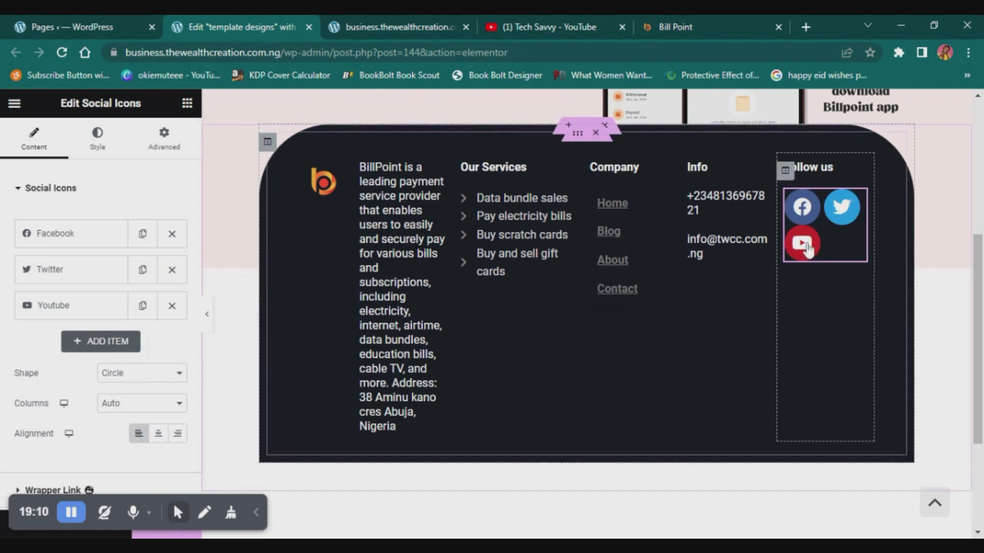
scroll(87, 418, down, 3)
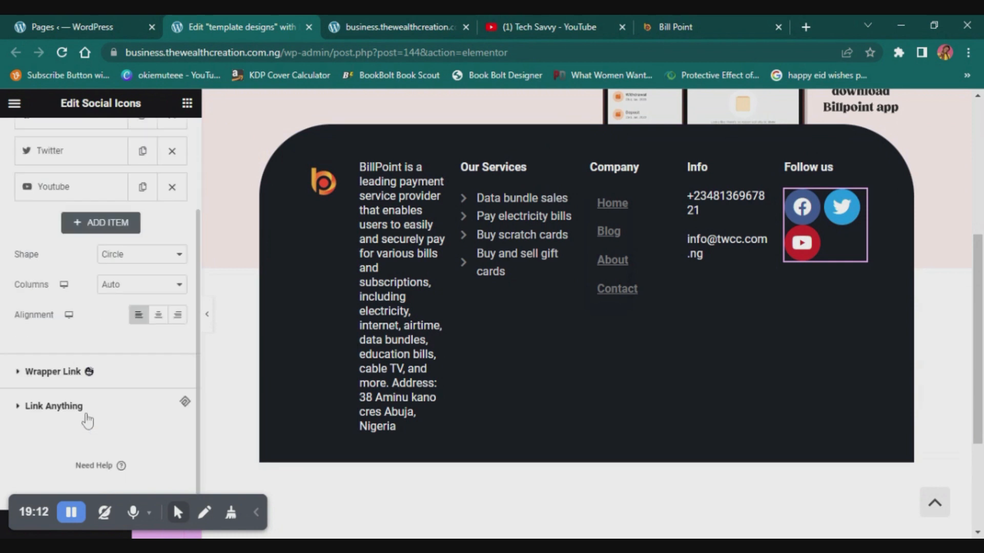
scroll(85, 418, up, 3)
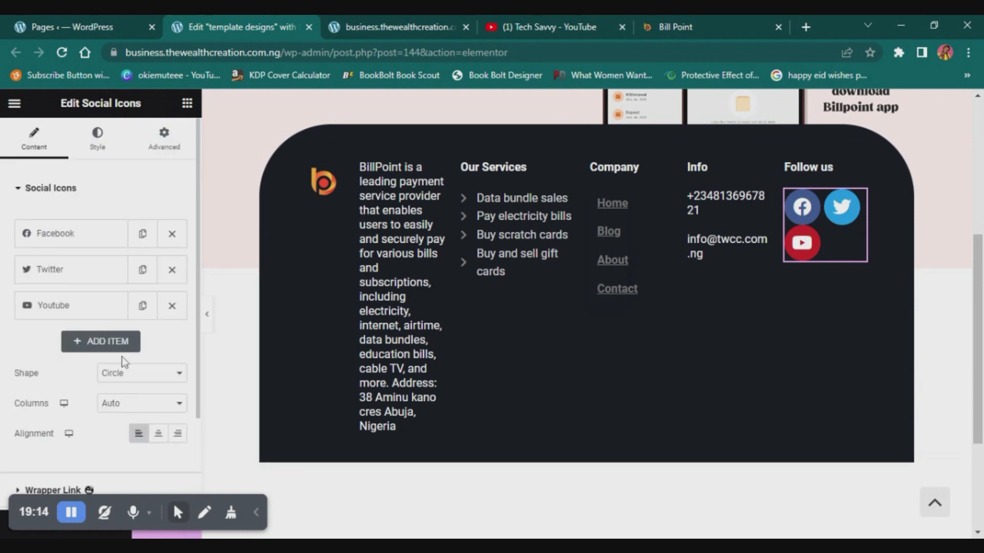
- Switch the social icons to custom colors with white #FFFFFF as primary and dark #1B1B1B as secondary
click(97, 152)
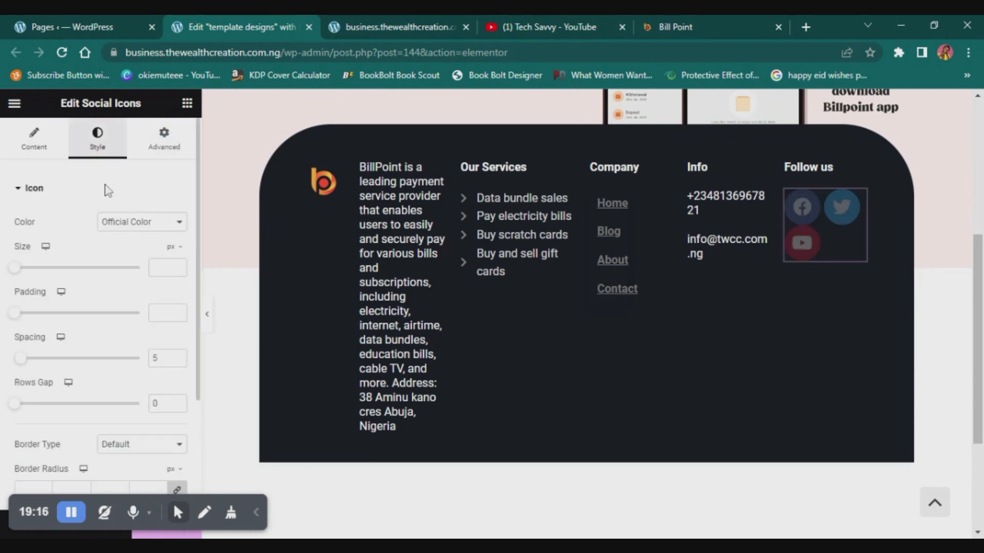
click(132, 219)
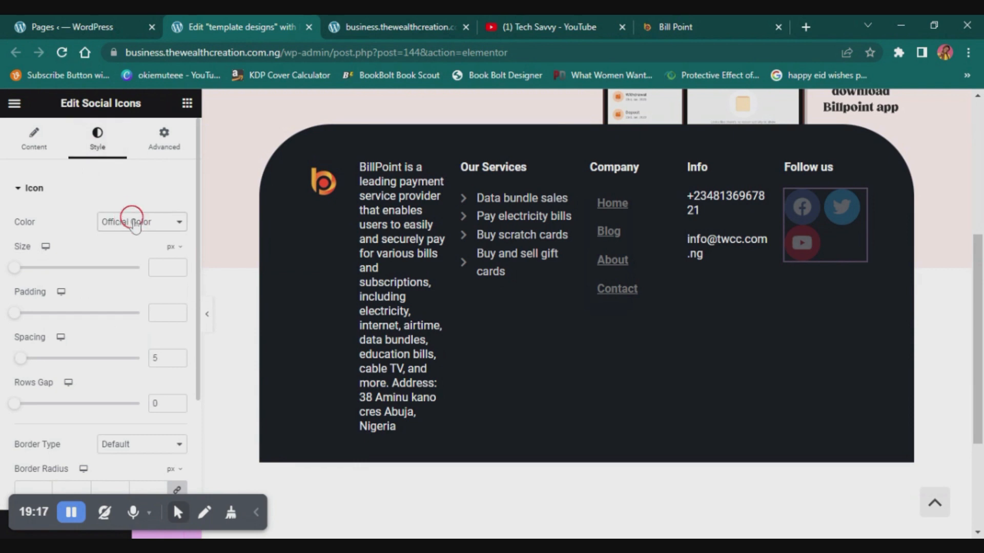
click(132, 248)
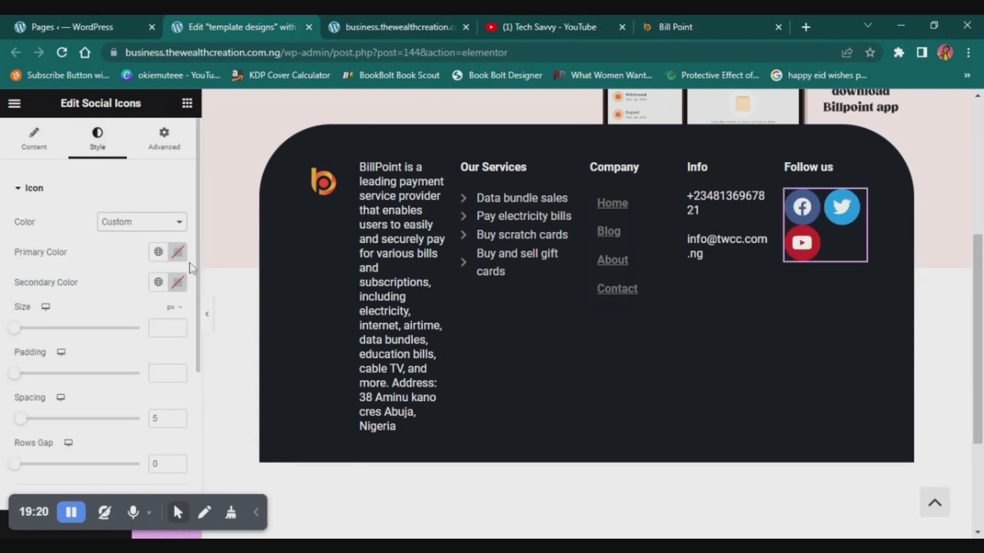
click(177, 253)
click(74, 287)
click(87, 237)
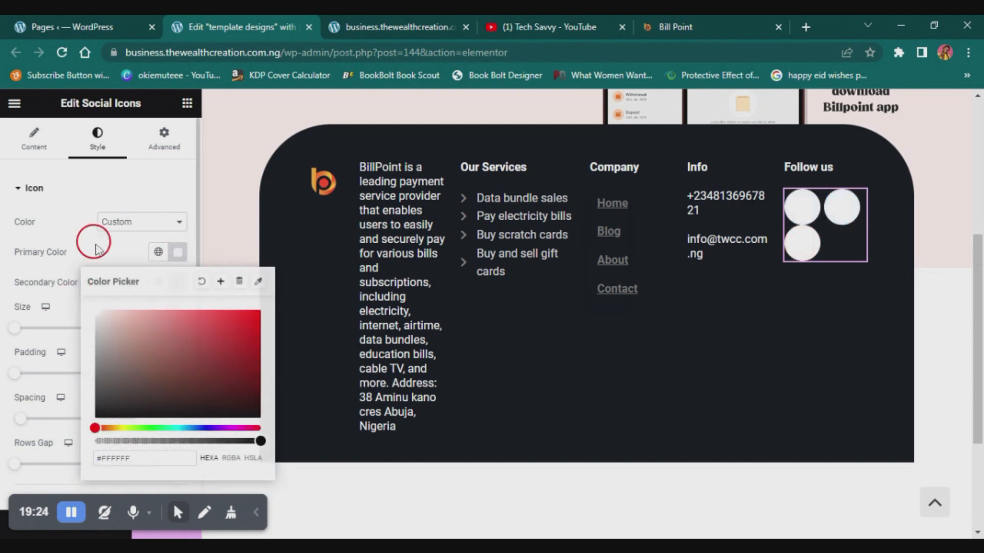
click(178, 283)
drag(135, 367, 75, 441)
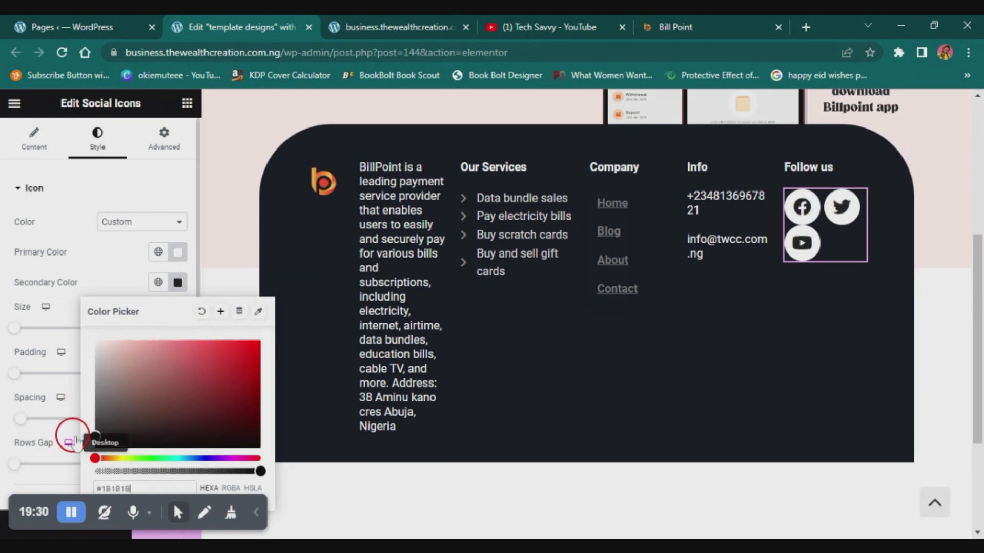
click(113, 270)
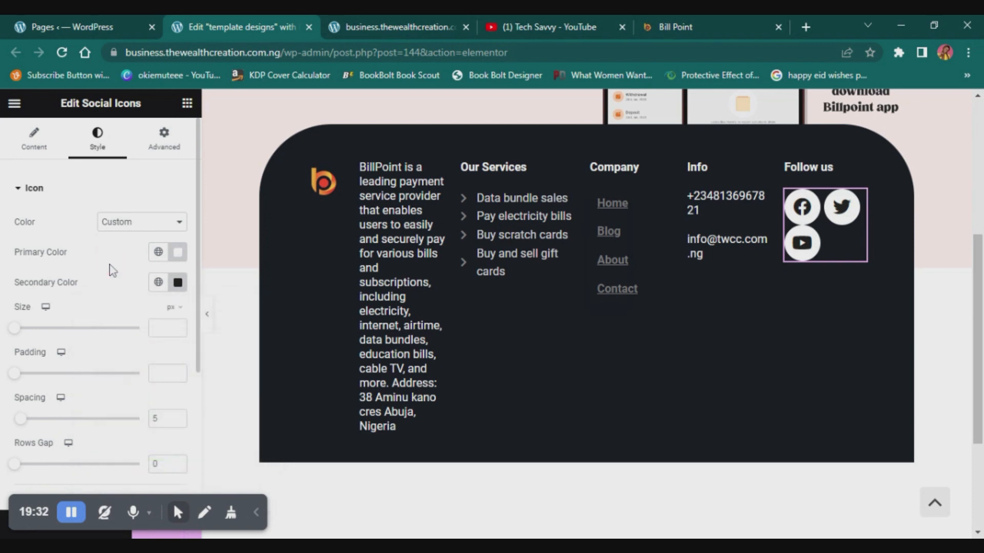
- Set the social icons' hover colors to dark red as primary and white #FFFFFF as secondary
scroll(113, 270, down, 3)
scroll(112, 272, down, 1)
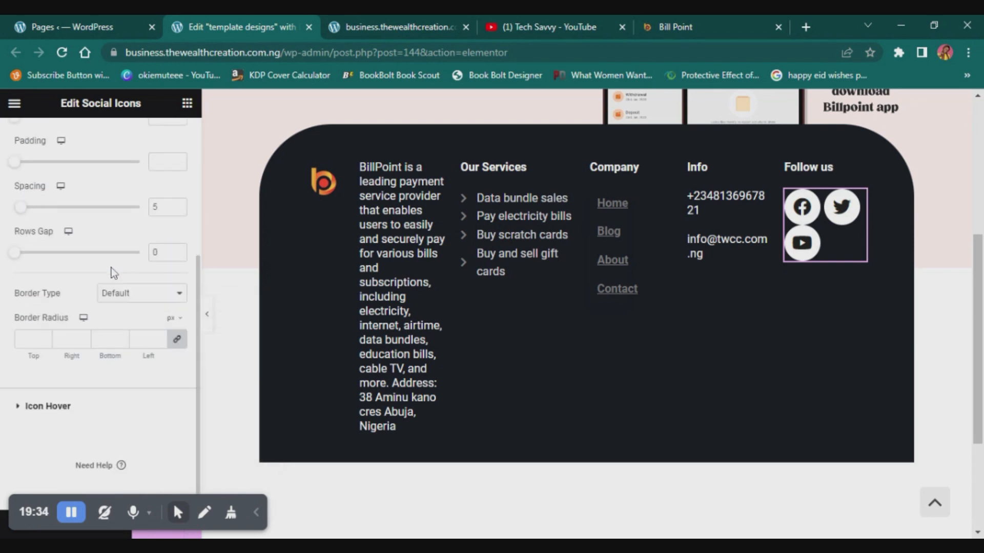
click(45, 405)
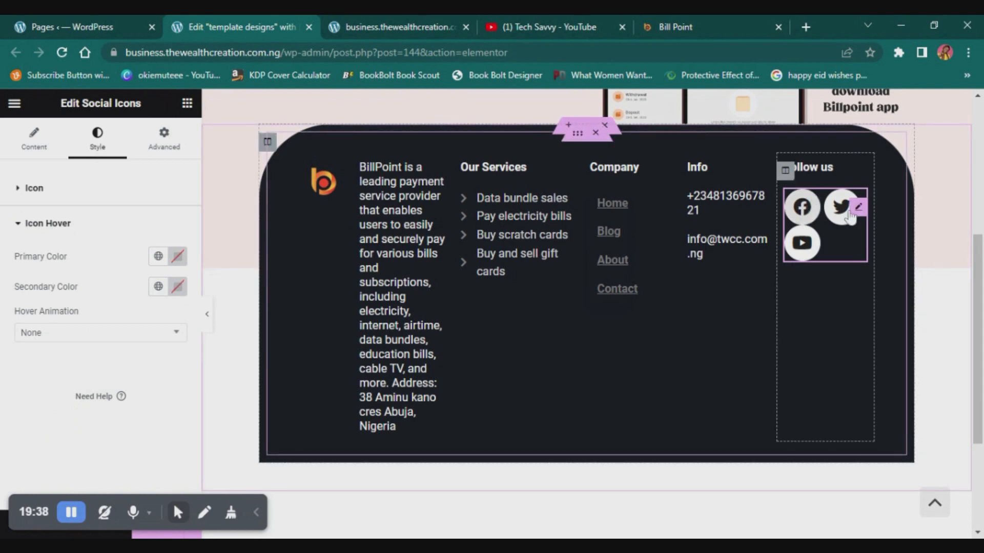
click(178, 257)
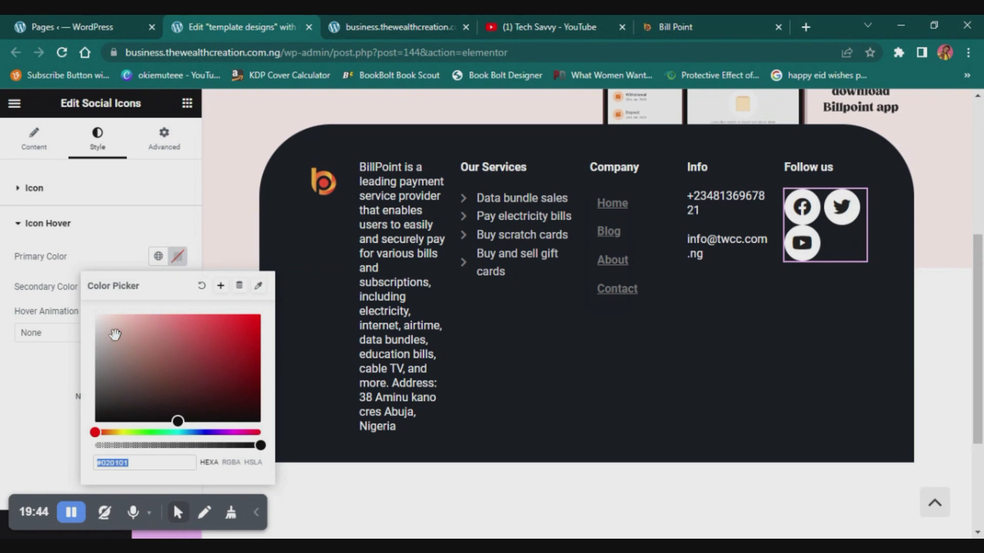
click(89, 414)
click(166, 319)
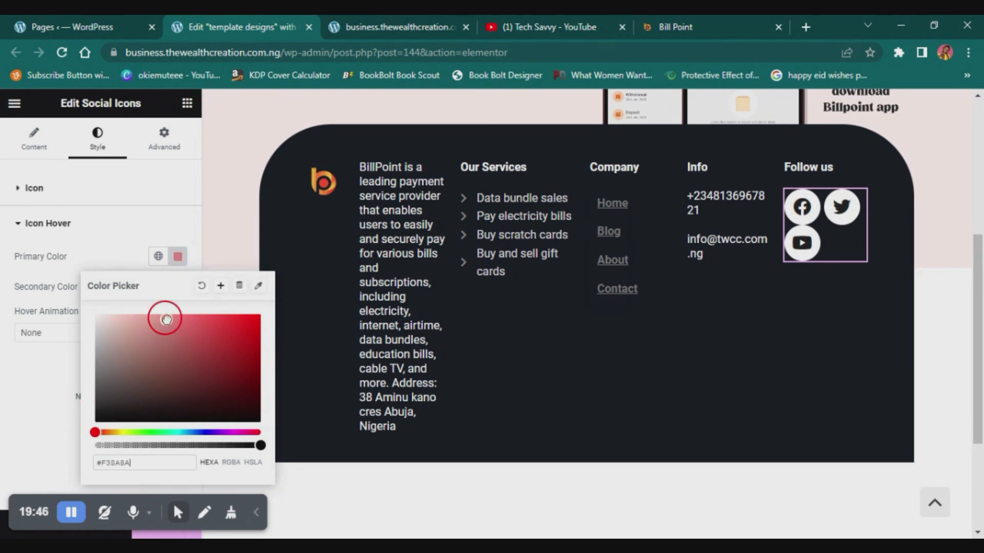
mouse_move(171, 308)
mouse_down()
mouse_move(232, 330)
mouse_move(254, 324)
mouse_move(266, 353)
mouse_up()
click(178, 286)
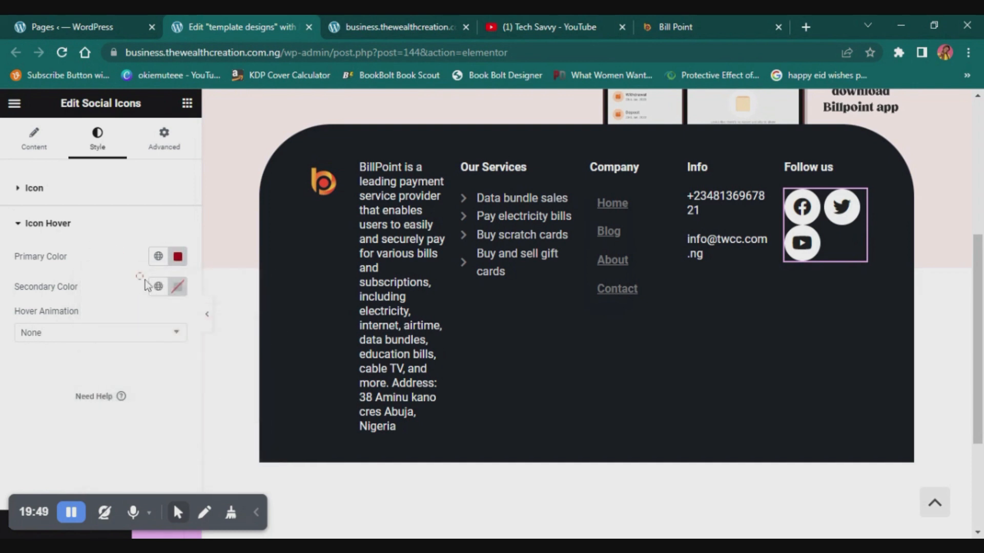
click(177, 287)
mouse_move(159, 348)
mouse_down()
mouse_move(66, 328)
mouse_move(93, 314)
mouse_up()
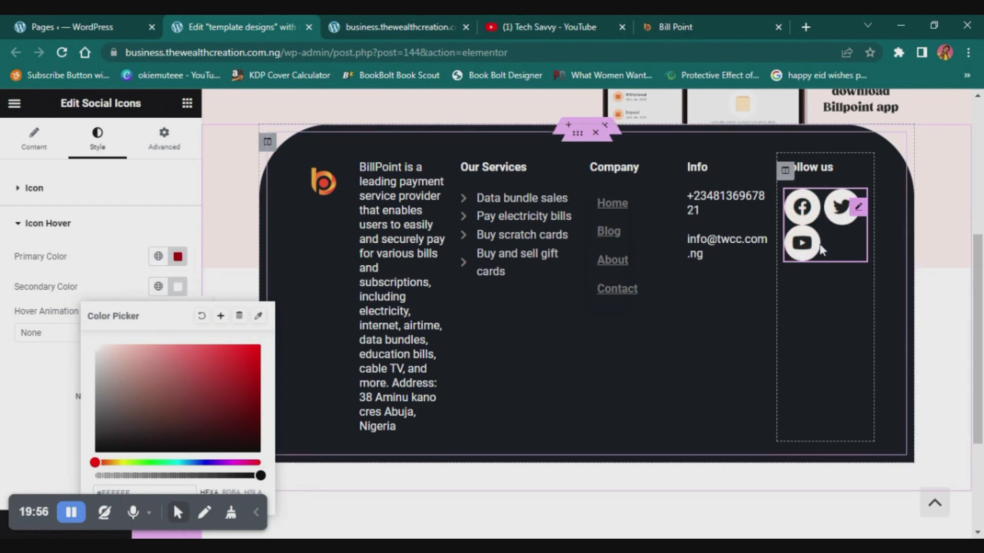
click(98, 287)
- Set the social icons' hover animation to Pulse Grow and preview the footer at full width
click(95, 332)
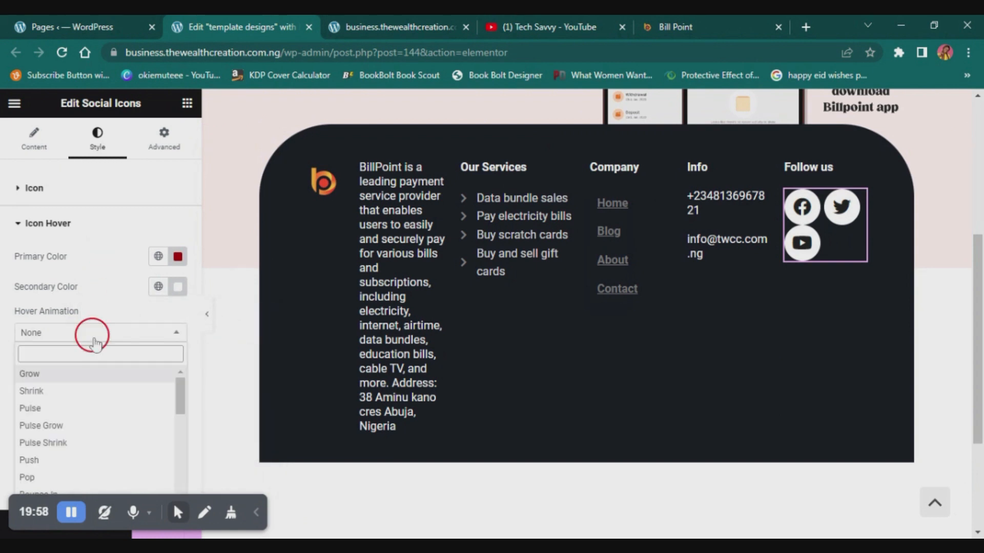
click(70, 428)
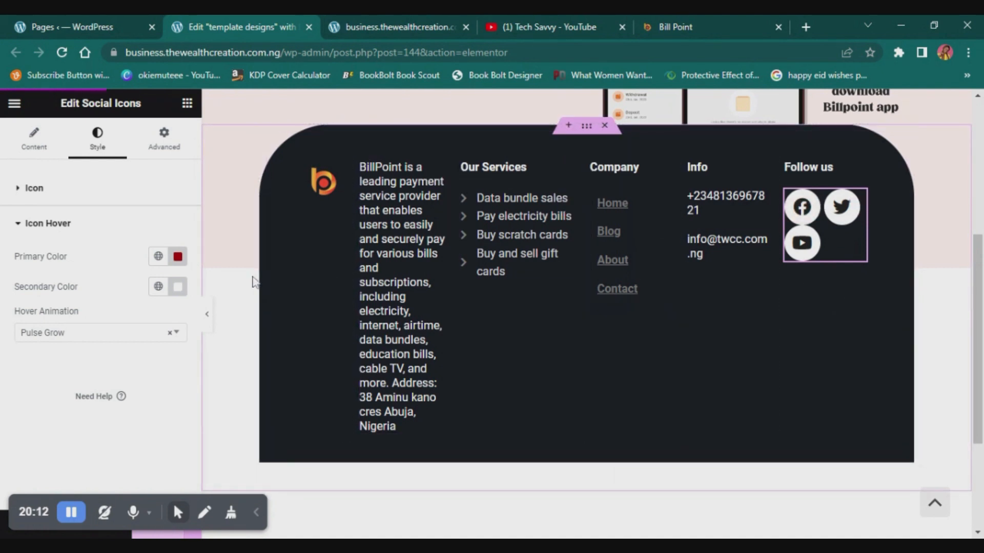
click(208, 323)
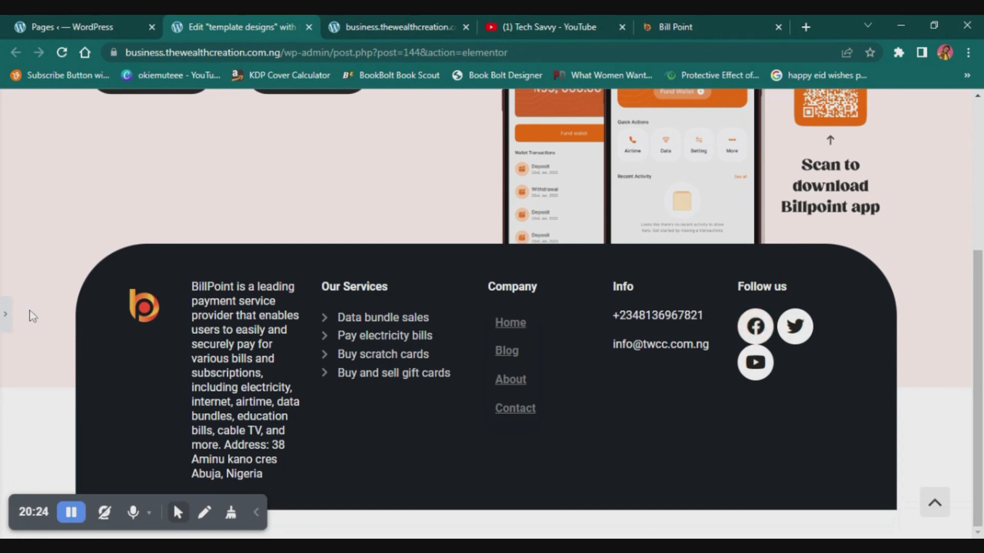
click(10, 315)
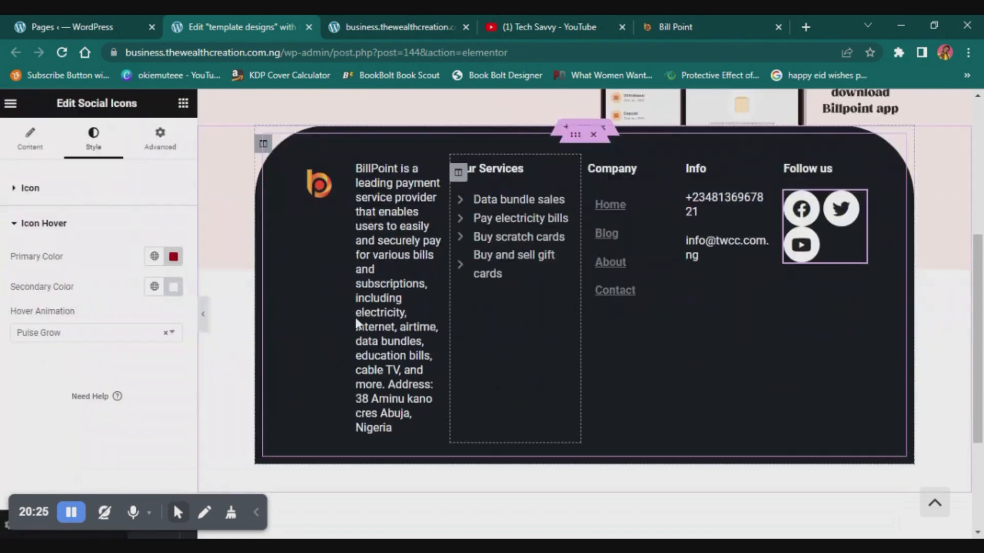
- Widen the BillPoint description column by narrowing the Our Services column, and check the footer at full width
drag(454, 277, 482, 276)
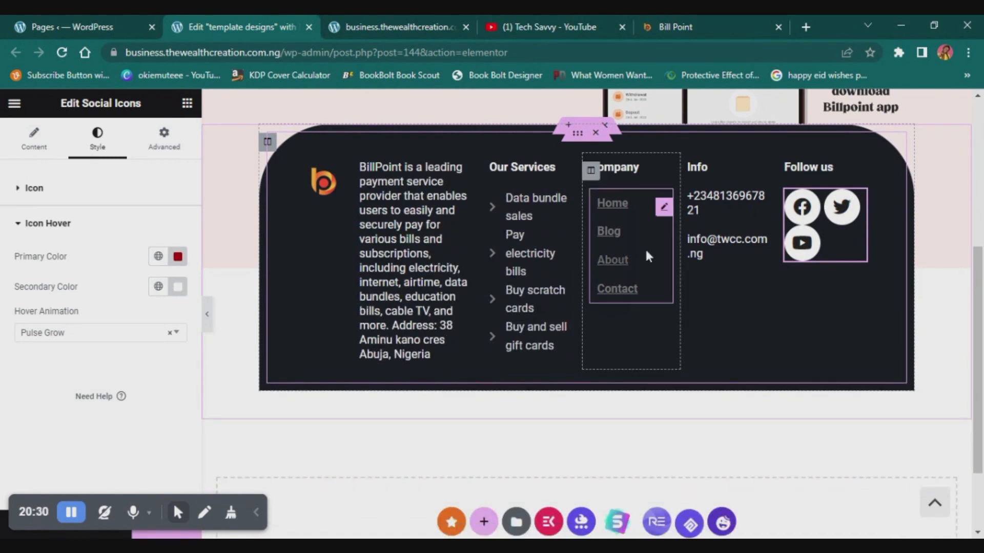
click(209, 317)
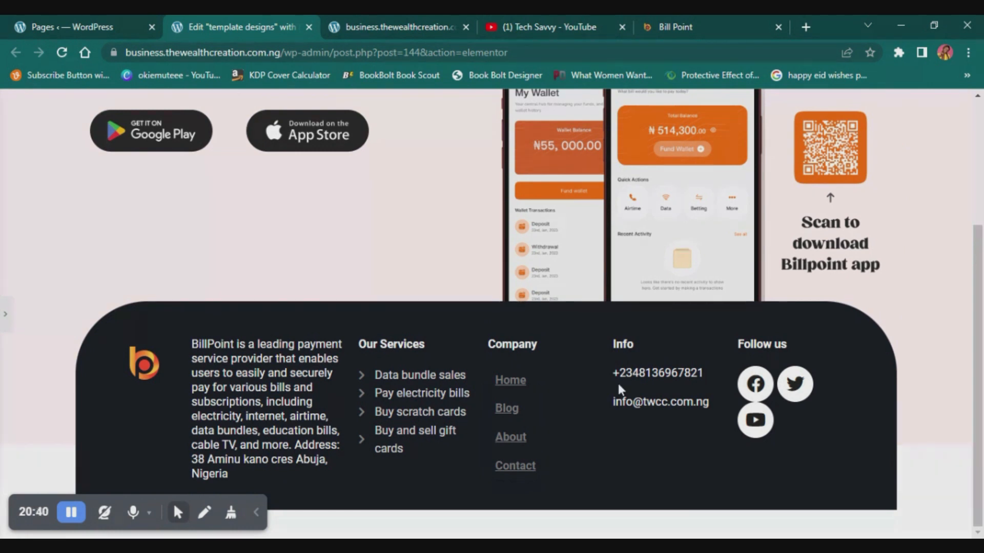
scroll(694, 402, up, 2)
scroll(694, 401, down, 2)
click(6, 319)
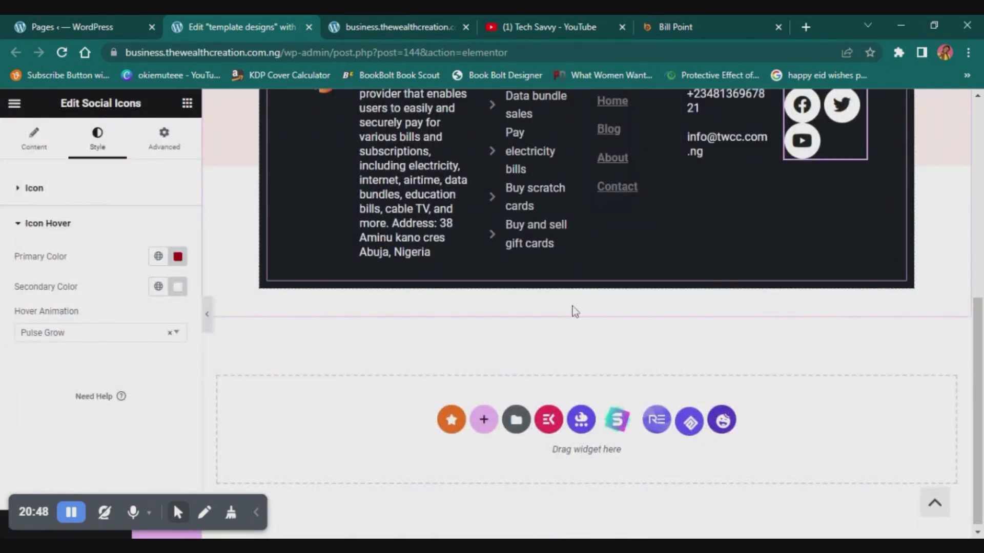
- Add a Divider widget below the columns inside the dark footer and open its style settings
click(187, 103)
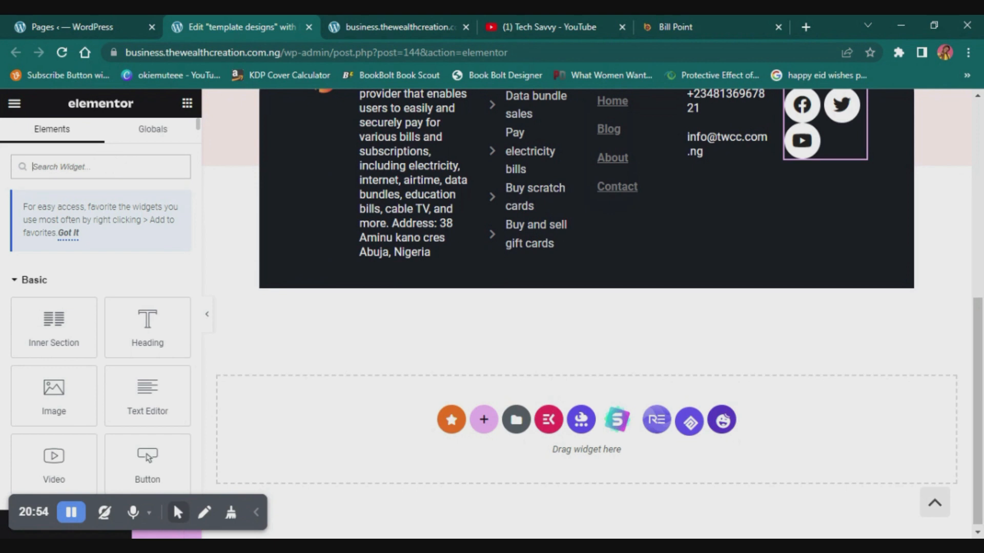
text(divider)
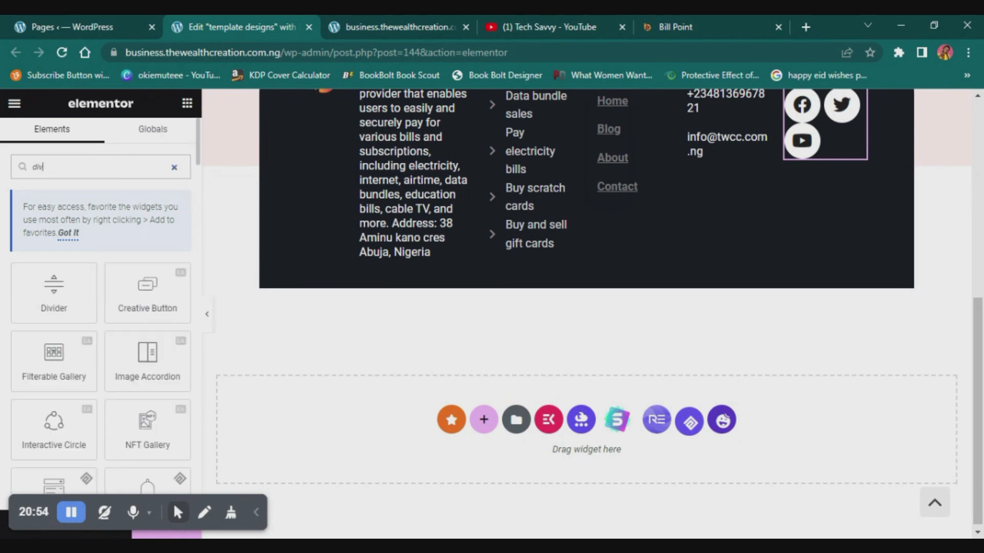
click(54, 298)
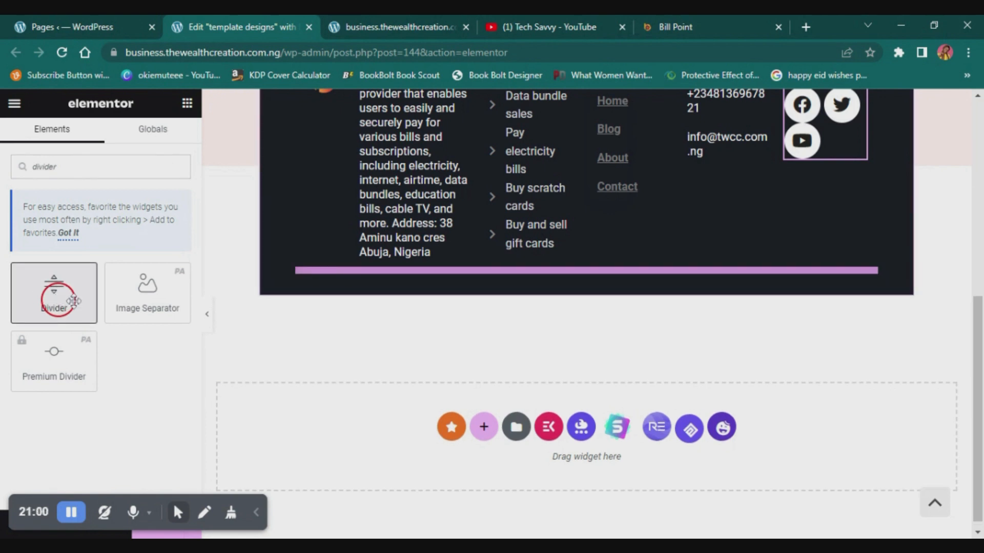
drag(74, 301, 568, 271)
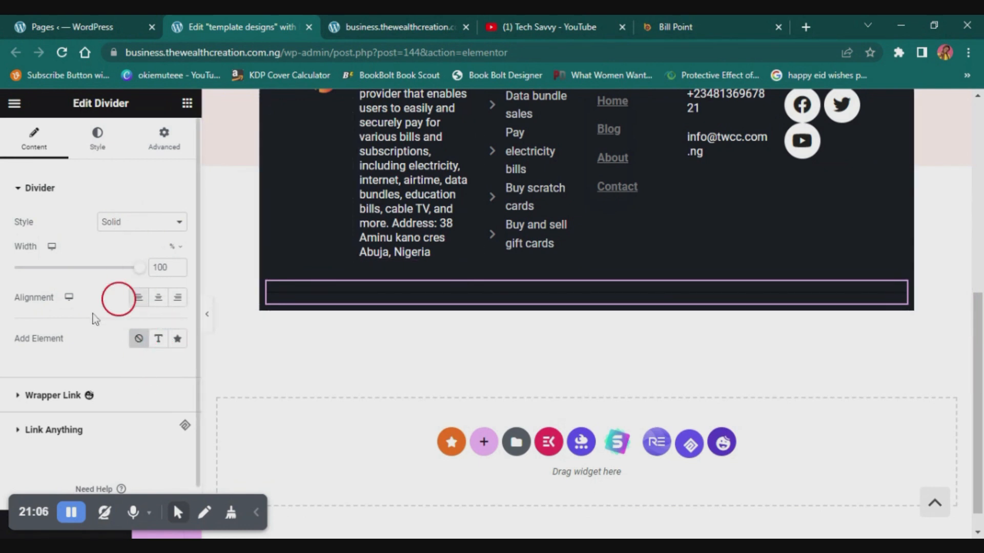
click(96, 137)
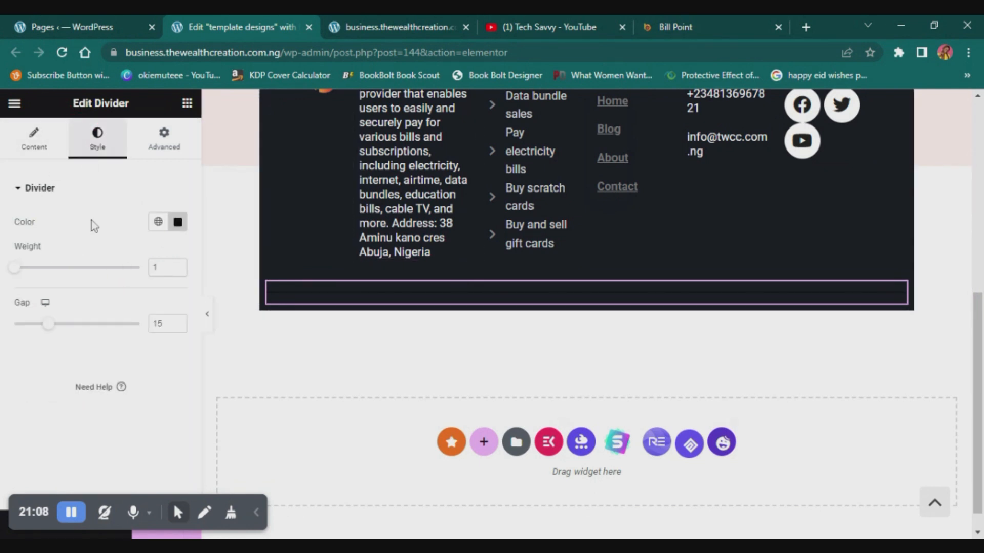
- Set the footer divider's color to light gray #EBEBEB
click(177, 222)
click(91, 287)
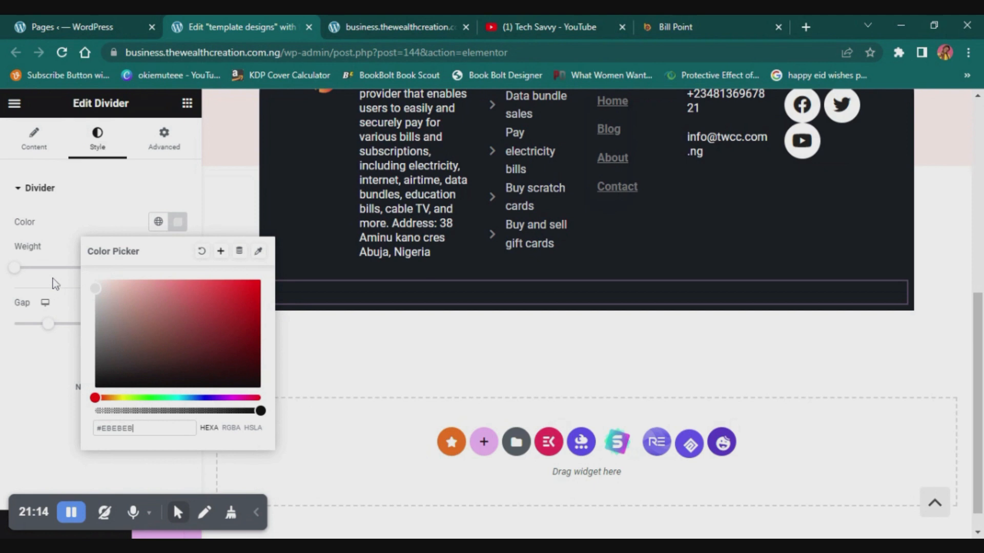
click(9, 363)
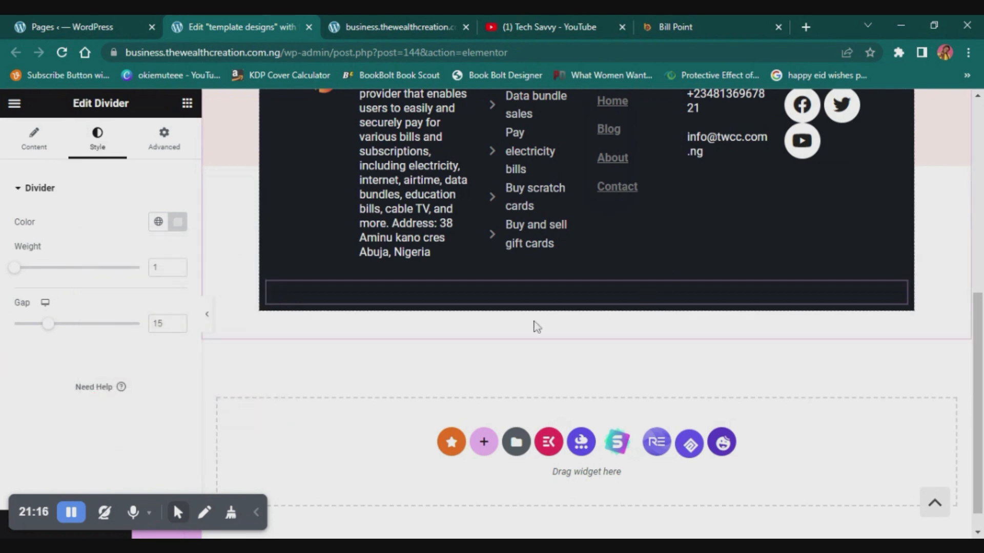
- Check the footer section's spacing settings, then open the margin and padding settings of the dark outer column
scroll(524, 314, up, 3)
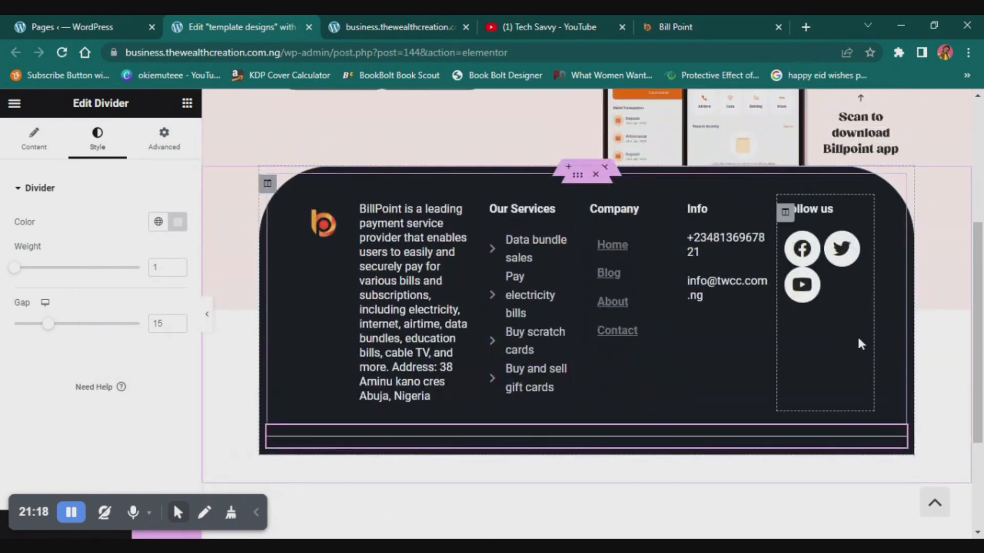
scroll(576, 180, up, 2)
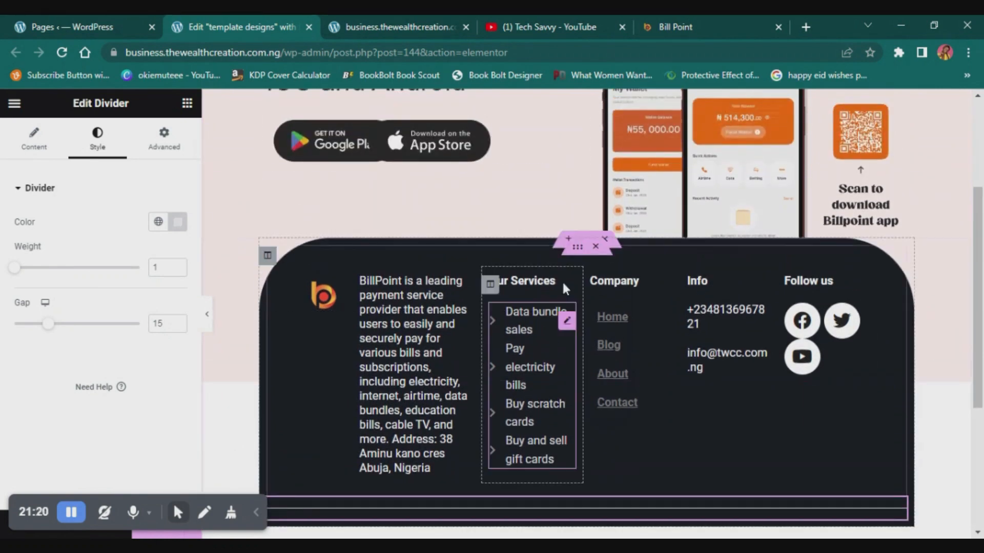
click(584, 241)
click(66, 314)
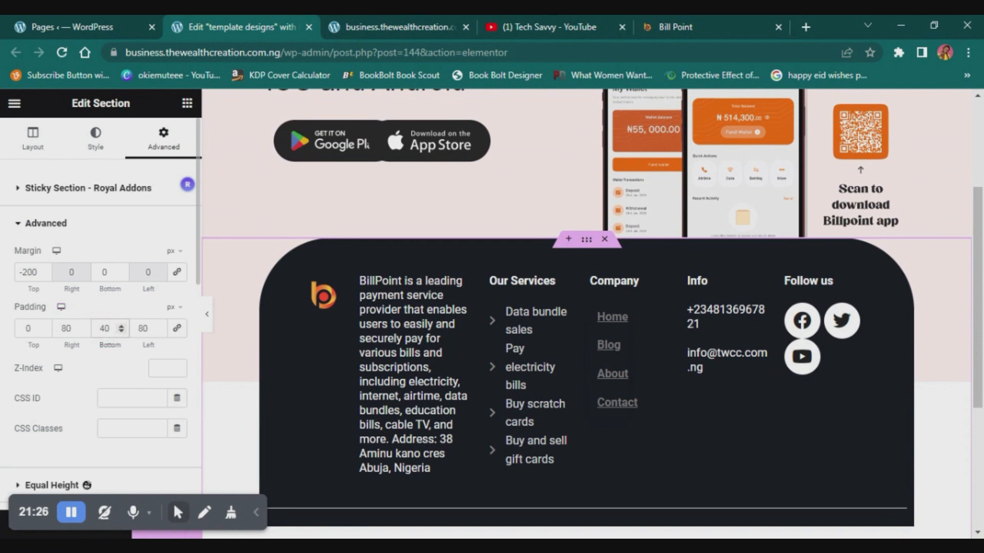
scroll(666, 359, down, 4)
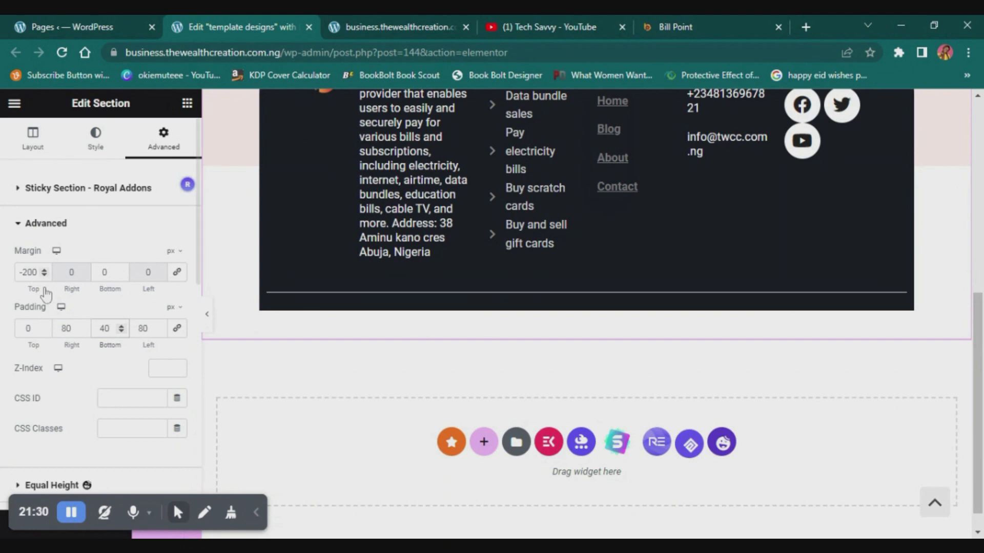
scroll(763, 242, up, 4)
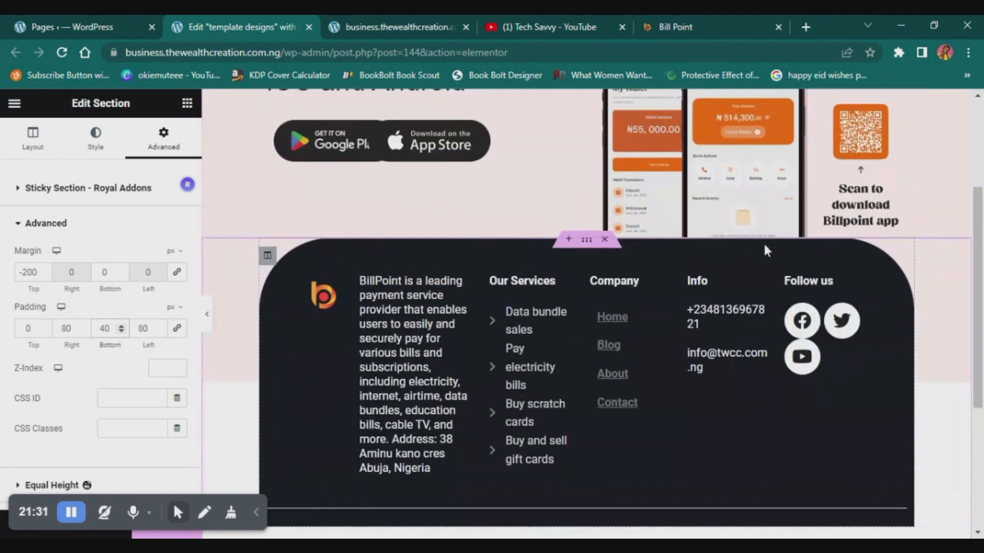
click(267, 256)
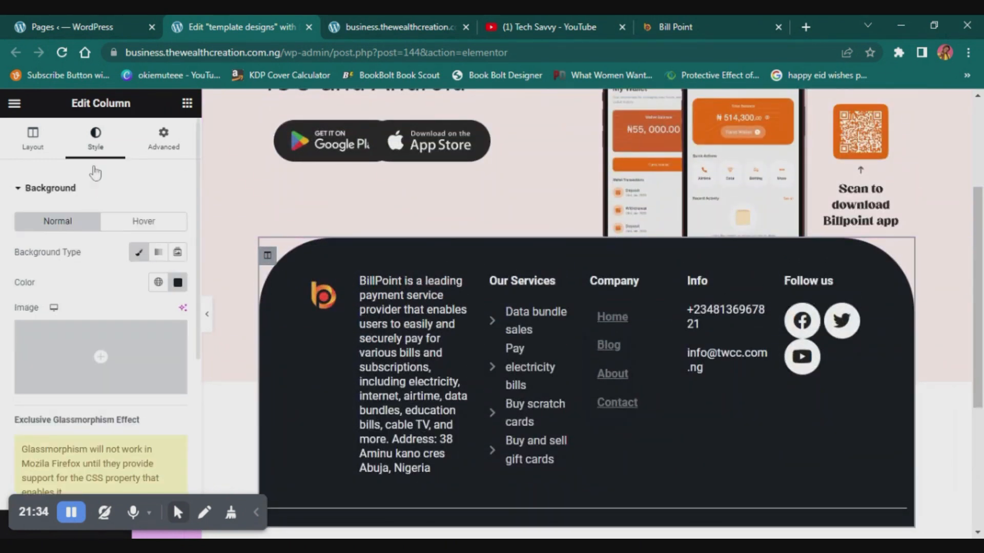
click(163, 137)
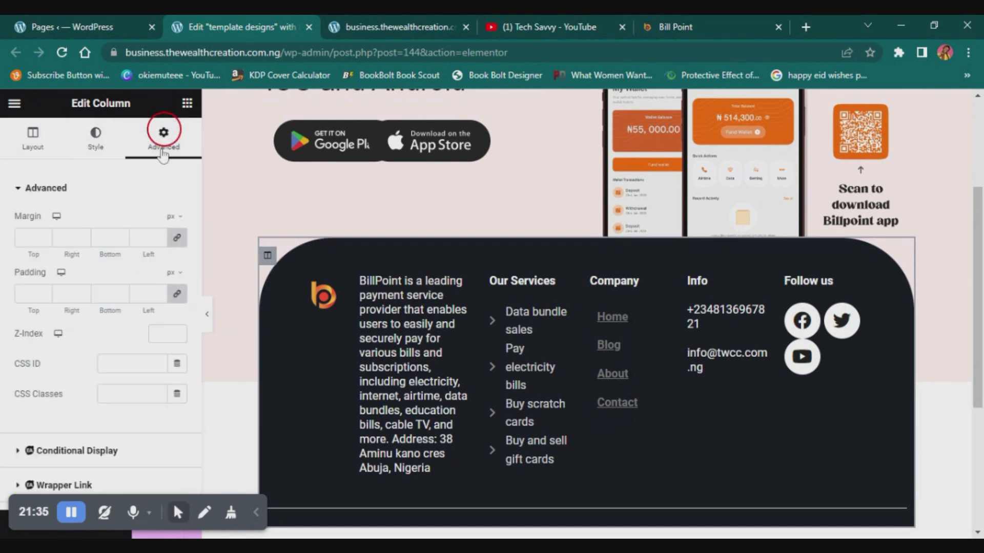
- Set the dark outer column's padding to 0 px on the top, right and left sides and 40 px at the bottom
click(104, 294)
text(0)
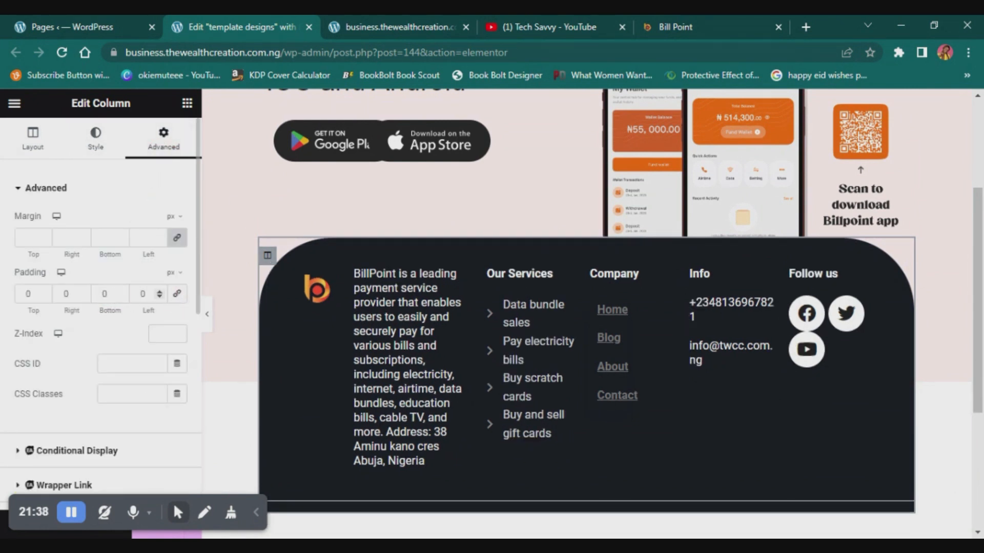
click(107, 292)
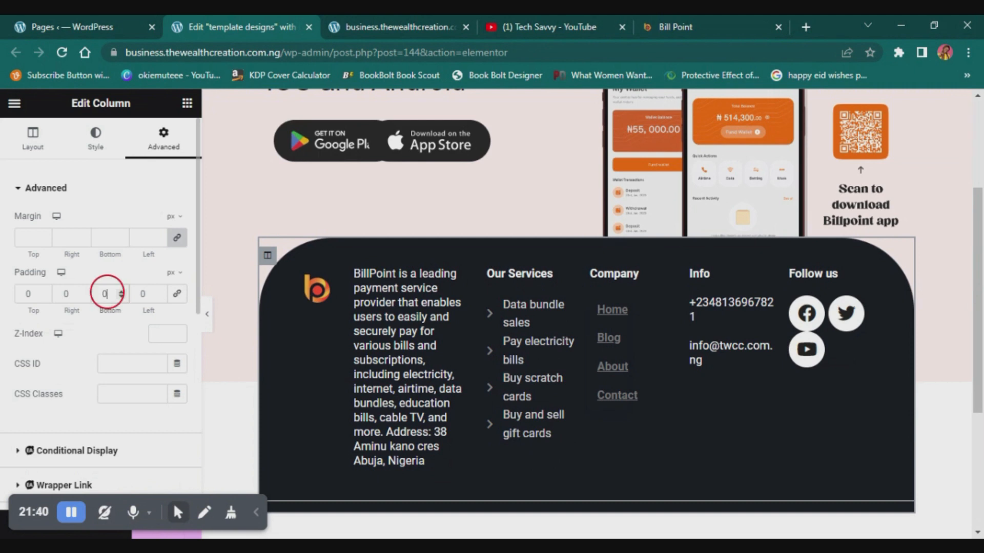
text(2)
text(30)
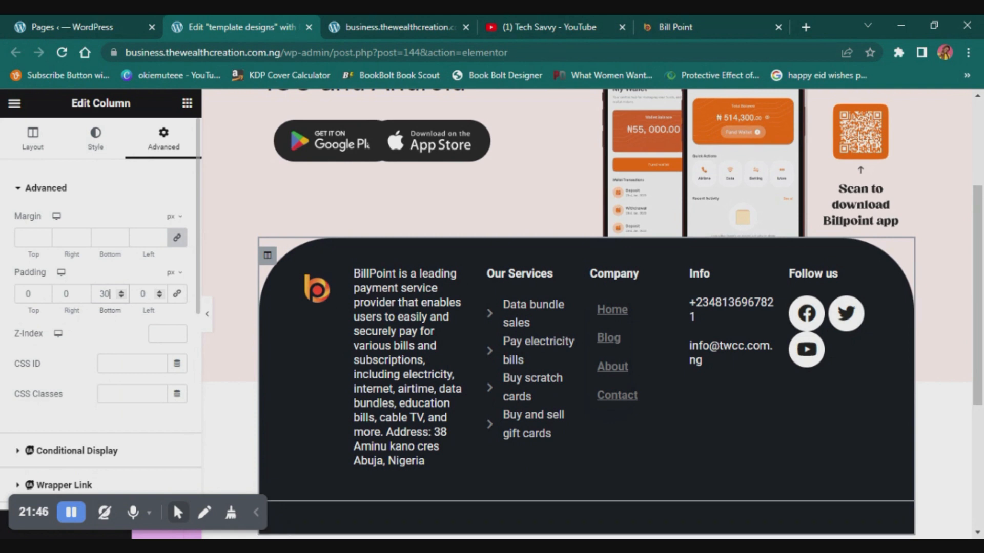
text(40)
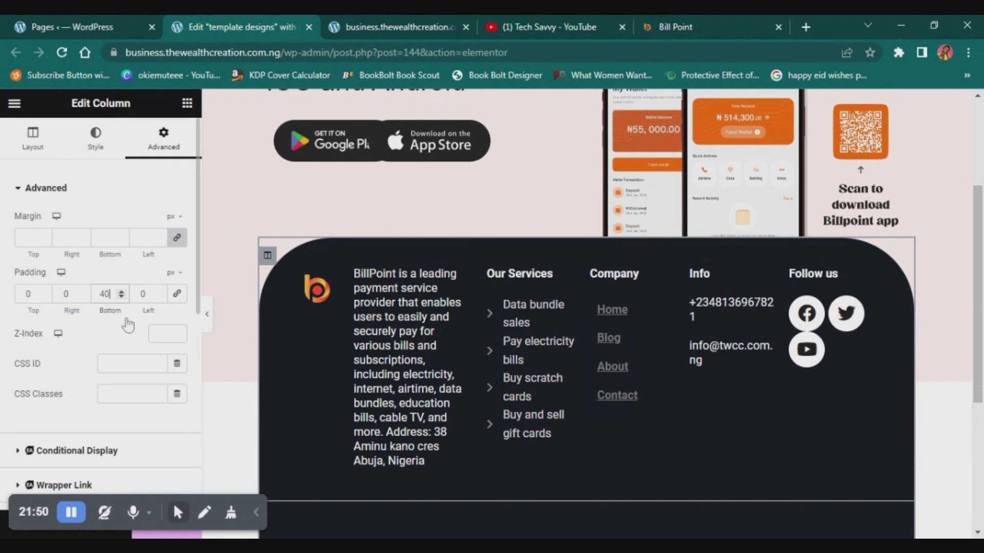
- Link the outer column's padding values, set all four sides to 20 px and check the footer at full width
click(177, 296)
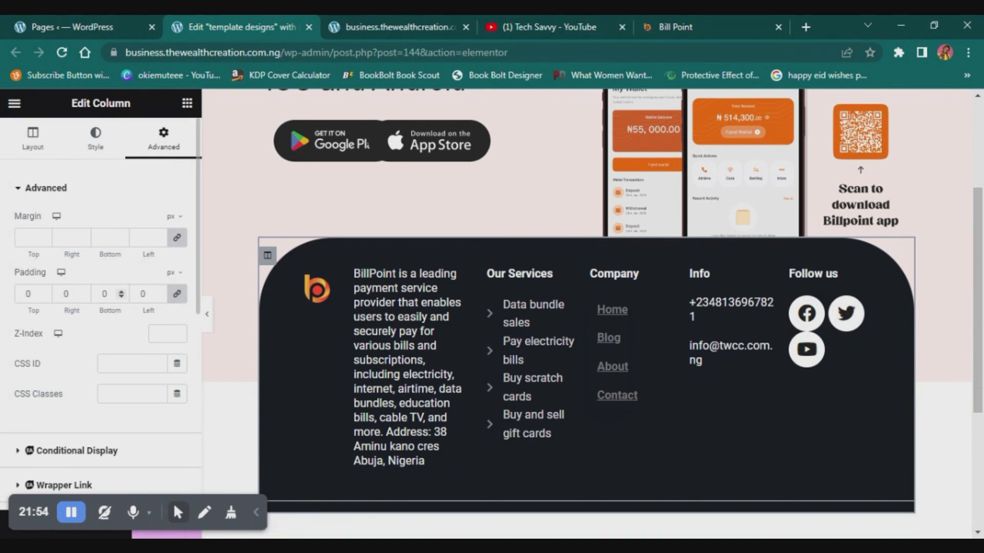
click(108, 292)
text(20)
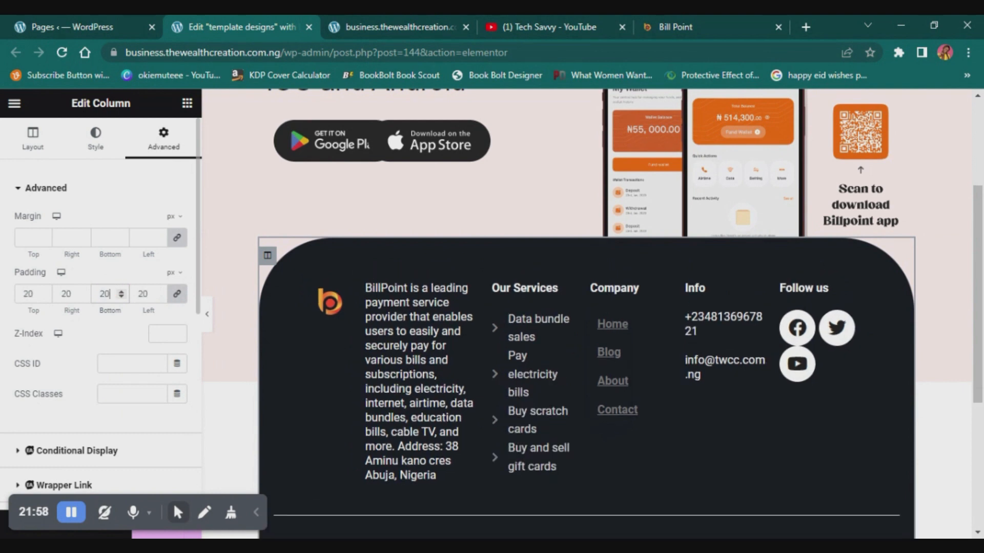
click(208, 322)
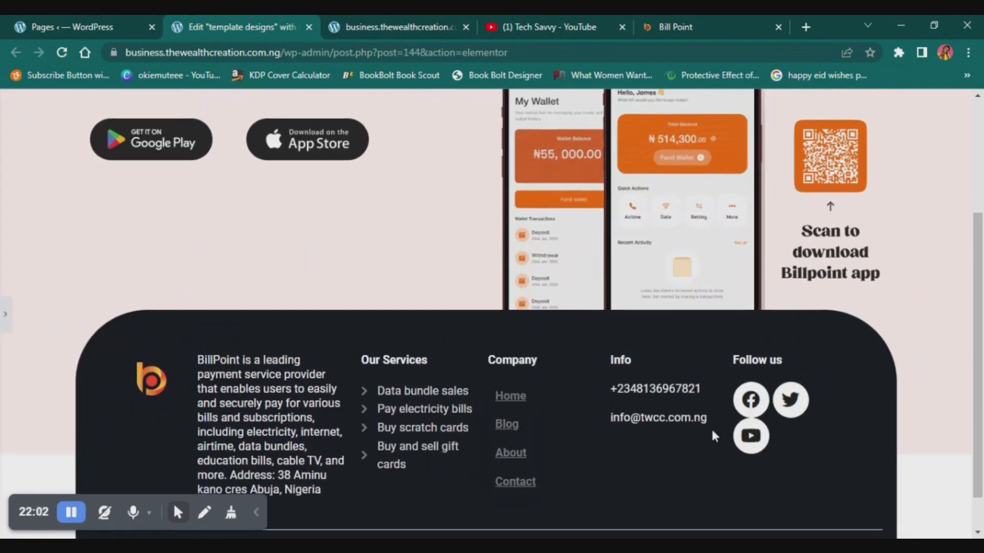
scroll(715, 435, down, 1)
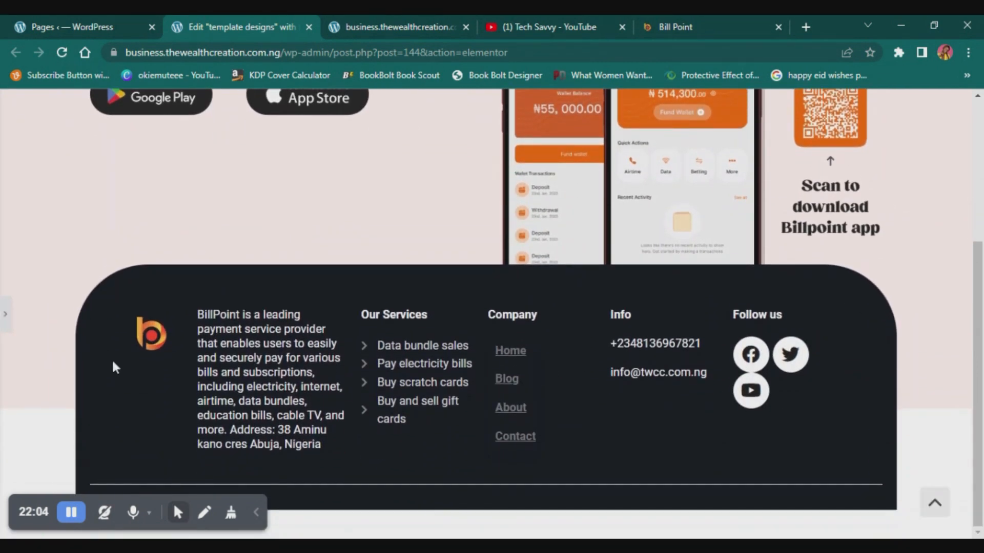
- Reset the column's padding to 0, unlink the sides, set only the bottom to 40 px and preview the footer at full width
click(5, 320)
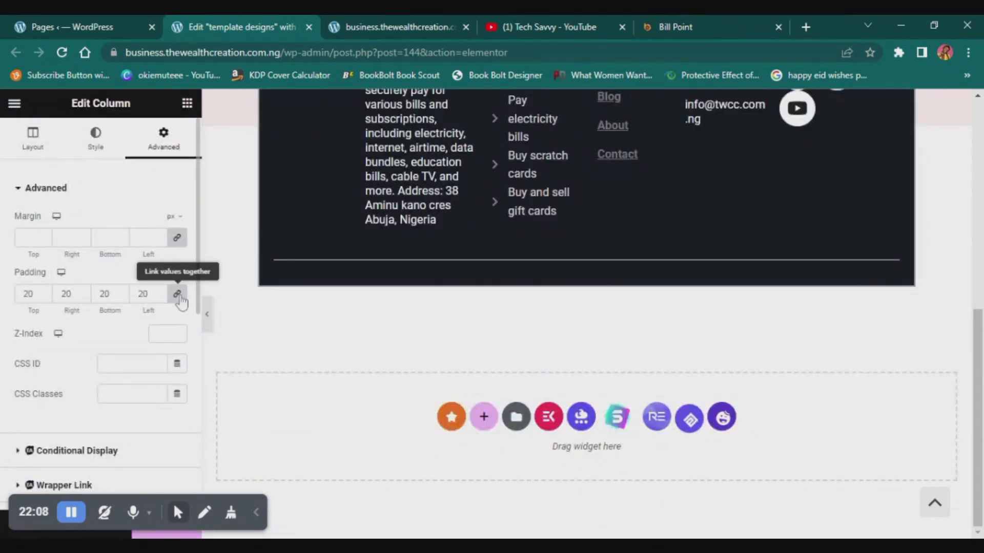
click(150, 294)
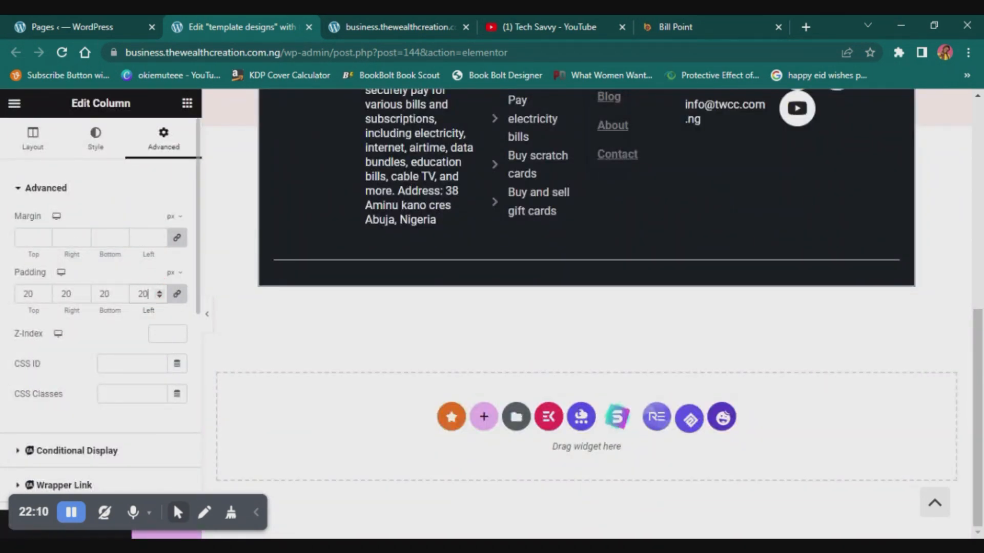
key(BackSpace)
key(BackSpace)
text(0)
click(177, 293)
double_click(106, 294)
text(4)
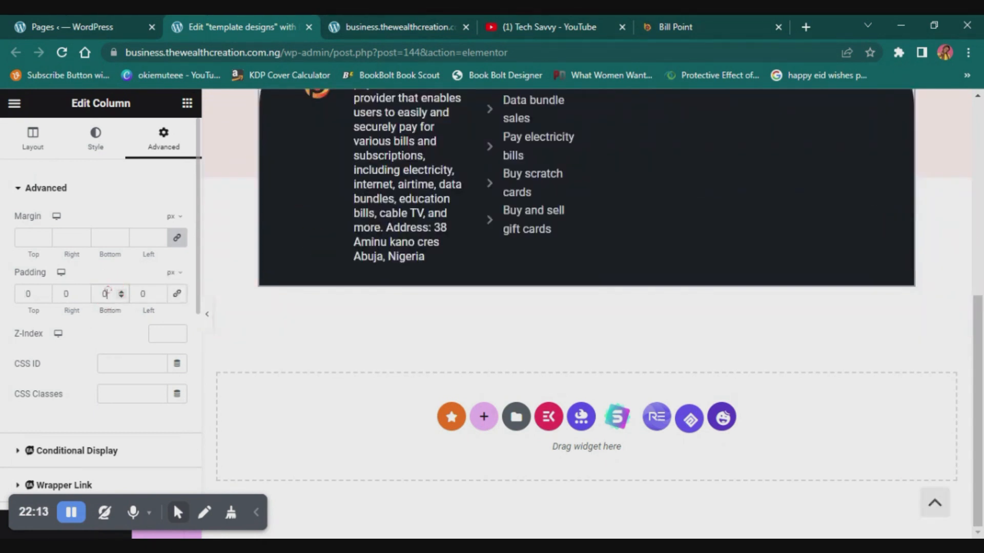
text(0)
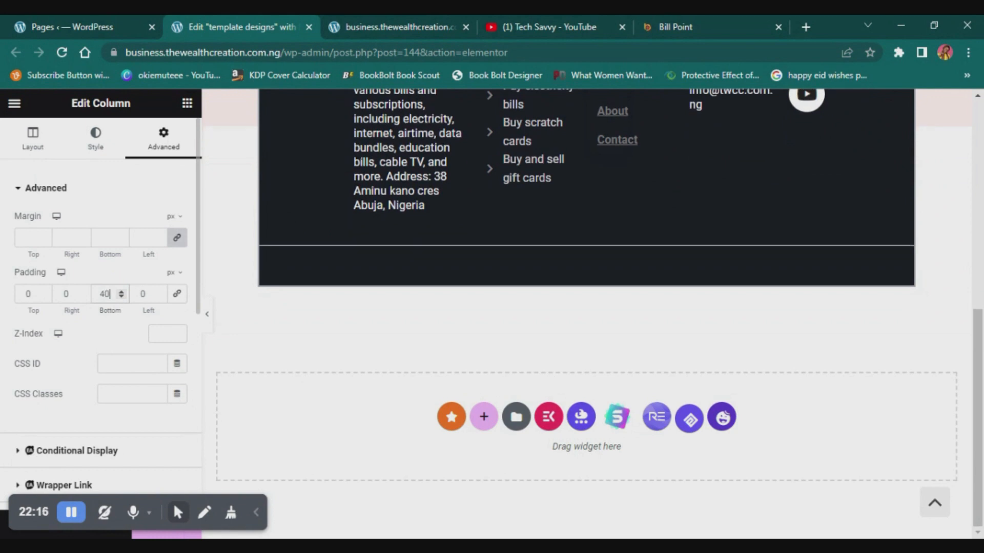
click(210, 316)
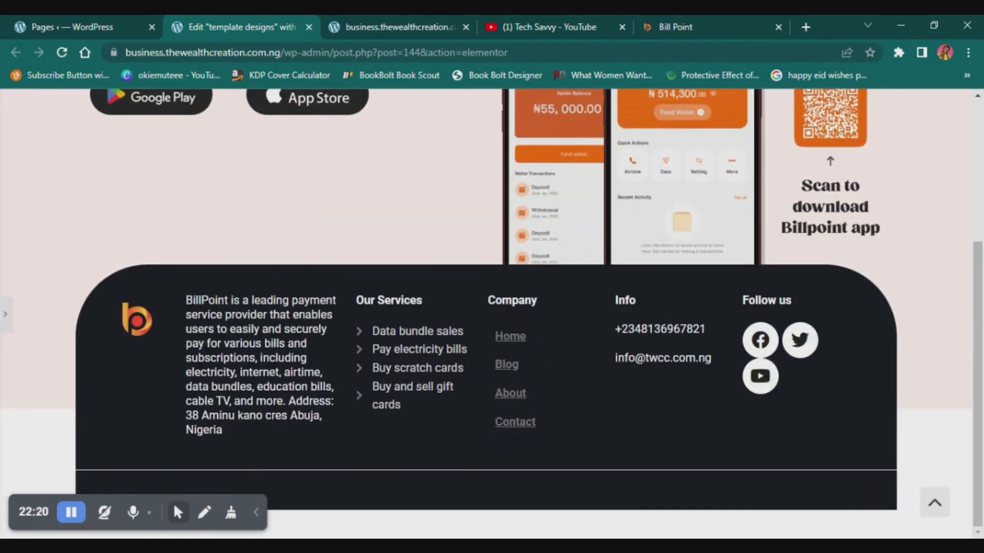
- Set the outer column's top, right and left padding to 20 px each and preview the footer at full width
click(4, 310)
scroll(339, 328, down, 4)
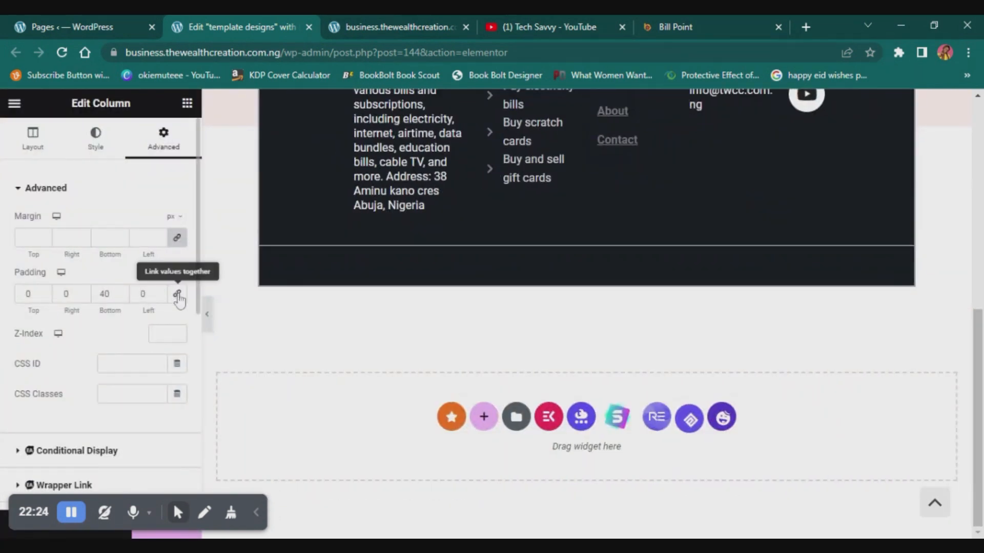
click(28, 291)
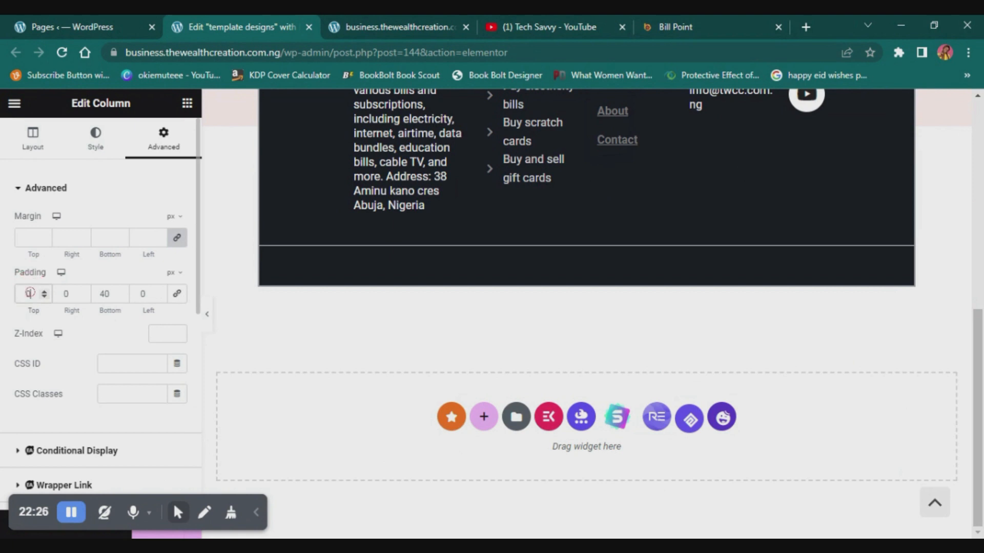
key(ctrl+a)
text(20)
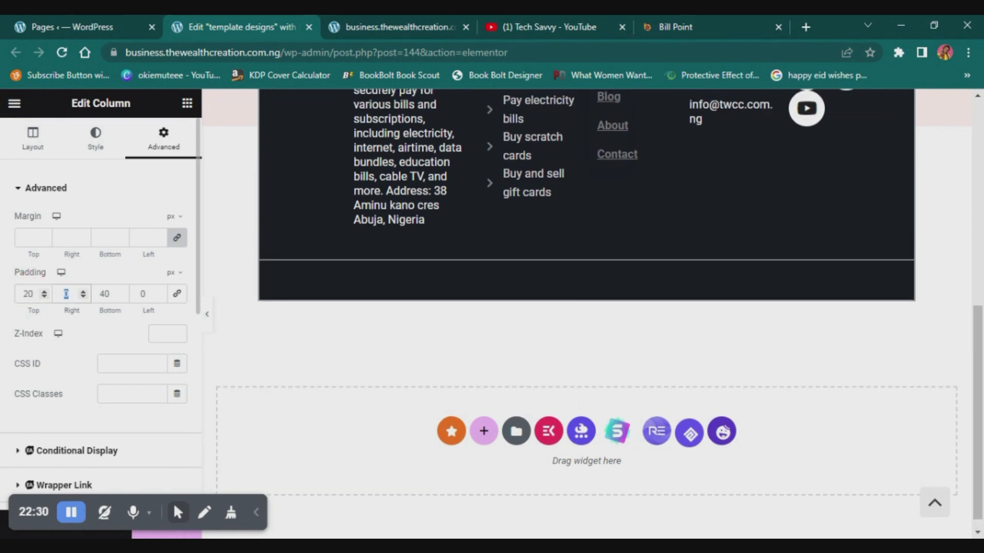
text(20)
click(142, 293)
key(ctrl+a)
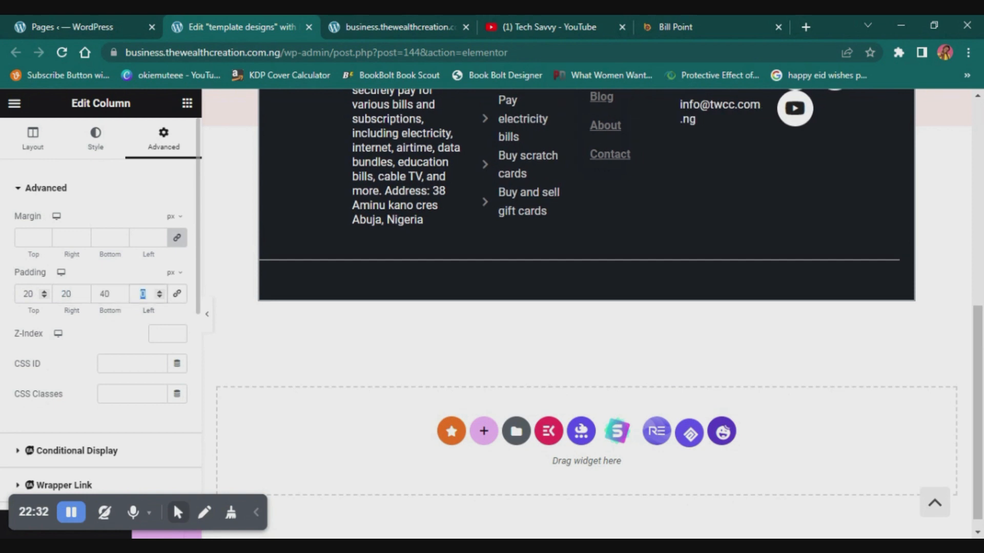
text(20)
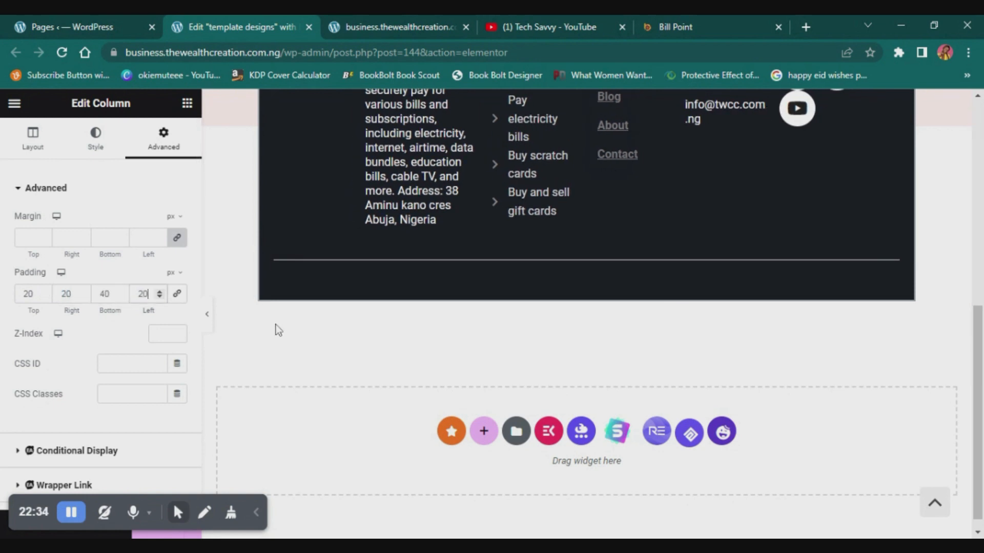
click(208, 322)
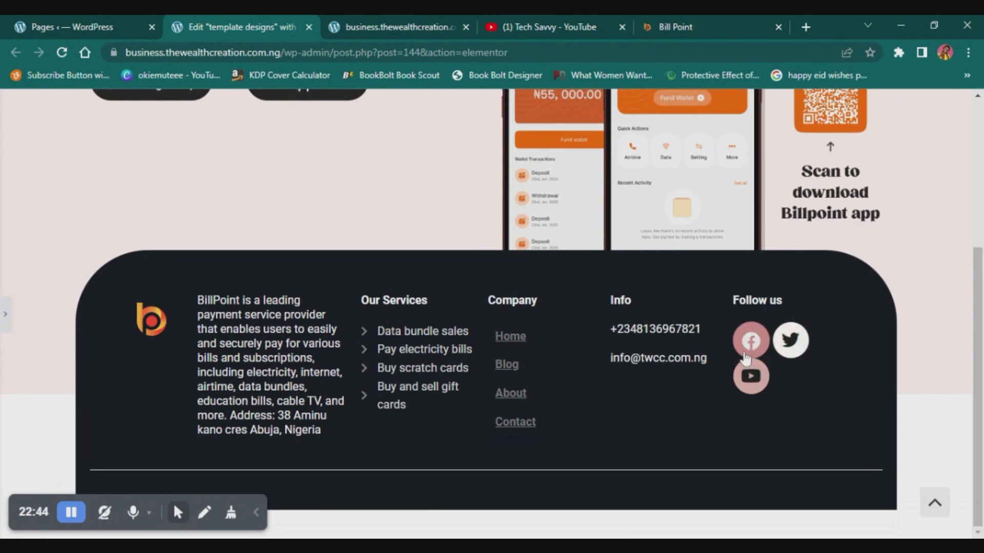
click(10, 320)
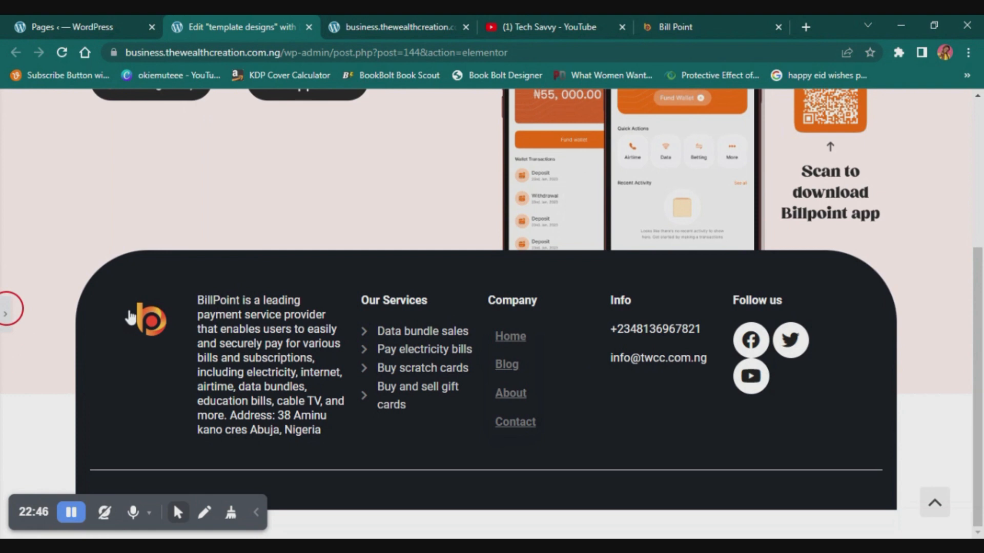
- Widen the Info column by narrowing the Company column, and check the footer at full width
scroll(655, 369, down, 4)
scroll(685, 185, up, 2)
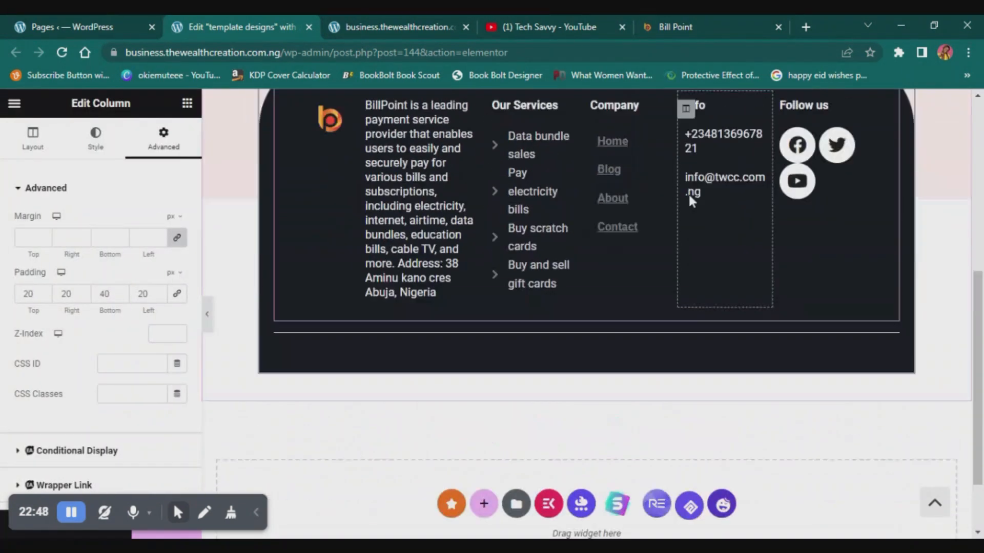
drag(677, 256, 655, 255)
click(207, 314)
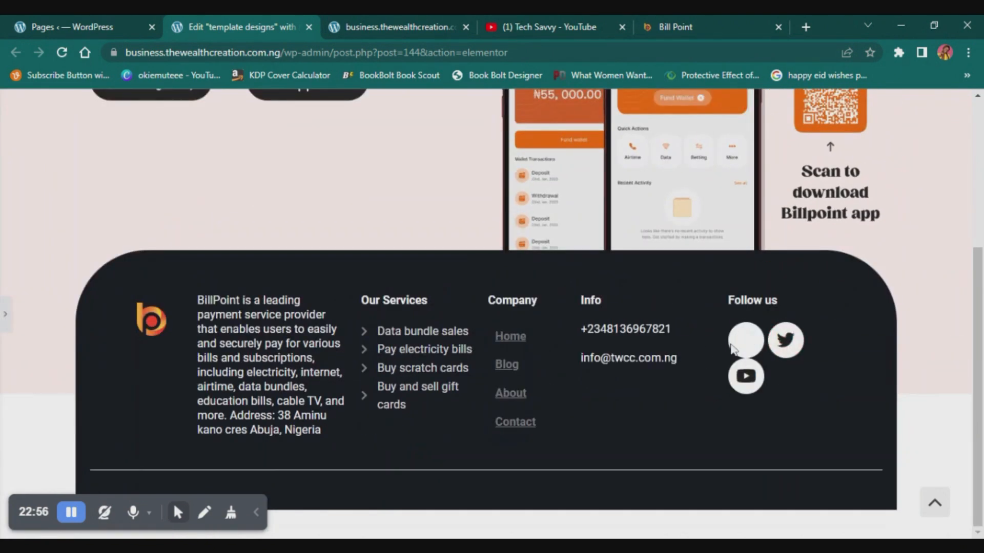
click(5, 314)
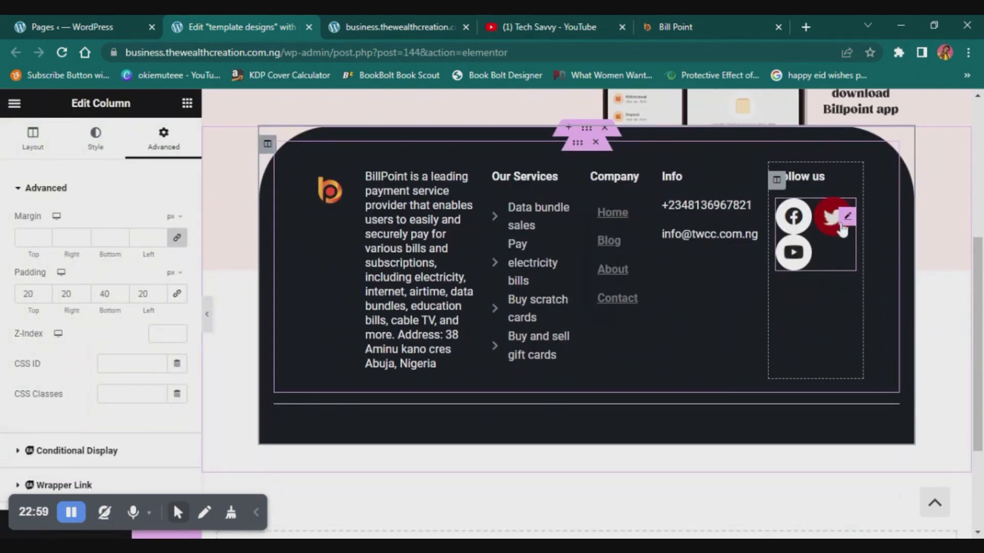
- Reduce the Follow us social icons' size to 20 px and check the footer at full width
click(842, 229)
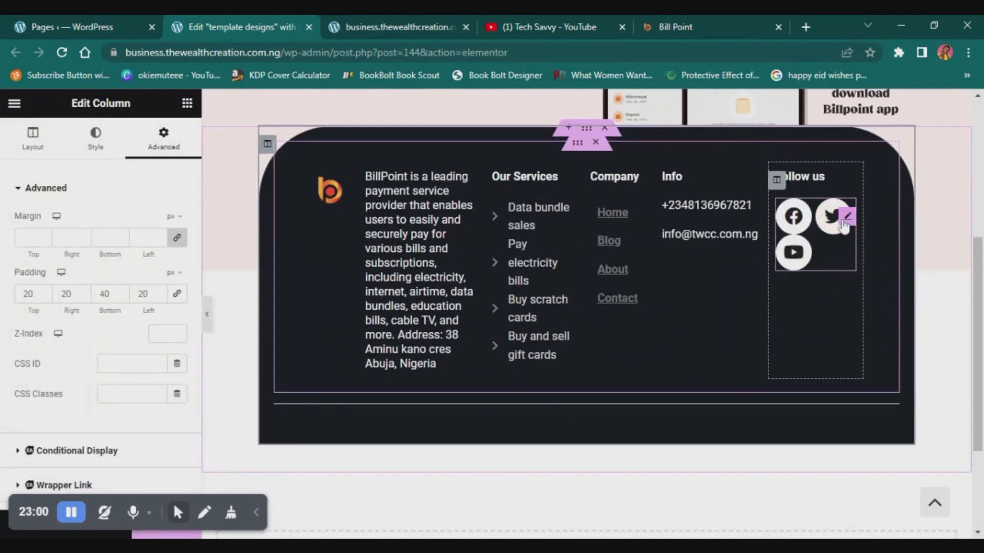
mouse_move(19, 333)
mouse_down()
mouse_move(35, 343)
mouse_move(22, 347)
mouse_up()
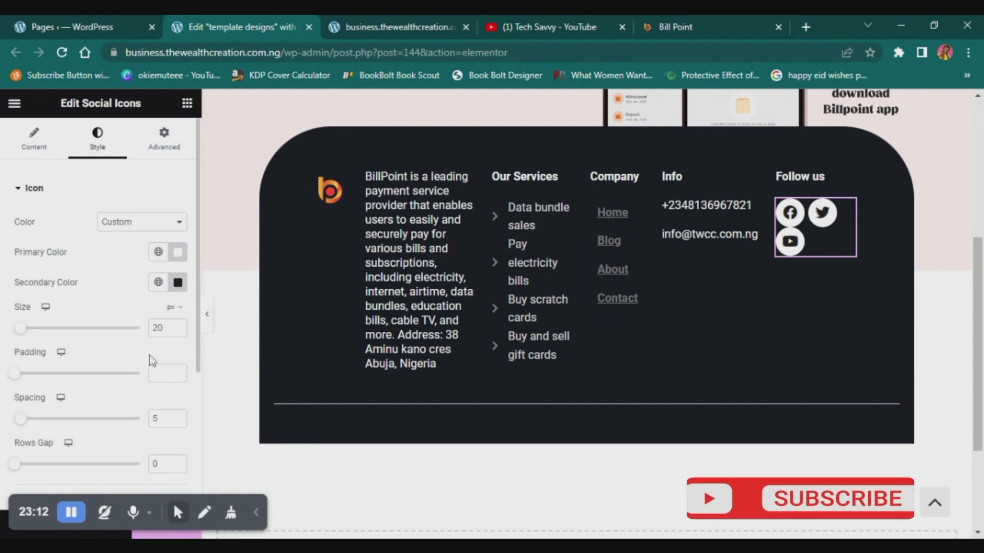
click(207, 314)
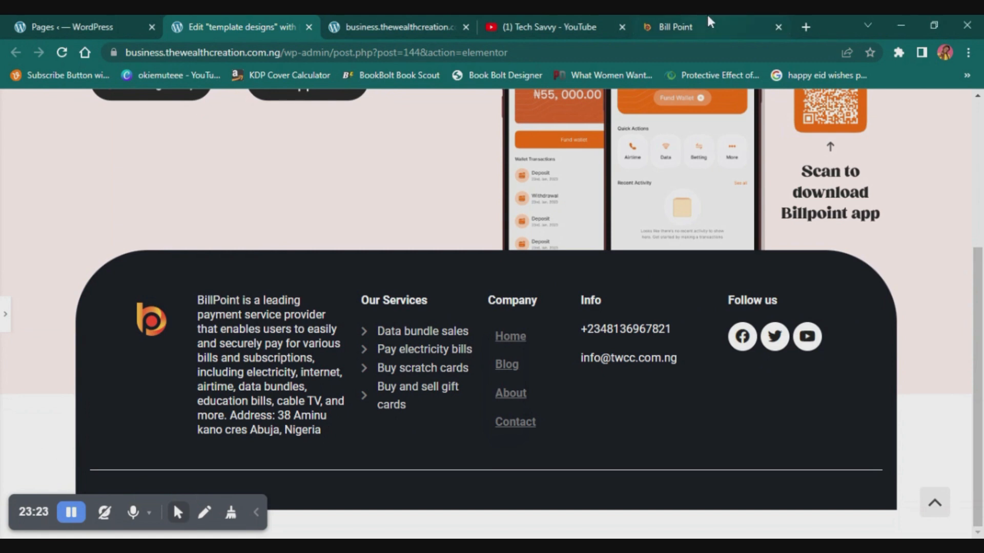
- Copy the "Privacy policy" and "Terms of use" text from the Bill Point site's footer and return to the Elementor editor
click(676, 25)
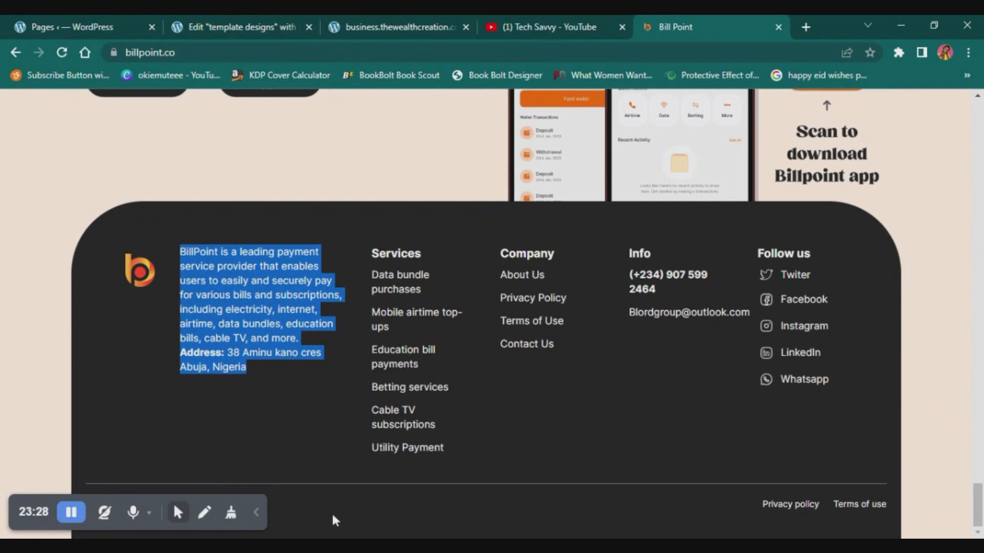
scroll(376, 458, up, 4)
scroll(376, 458, down, 4)
drag(741, 504, 907, 509)
key(ctrl+c)
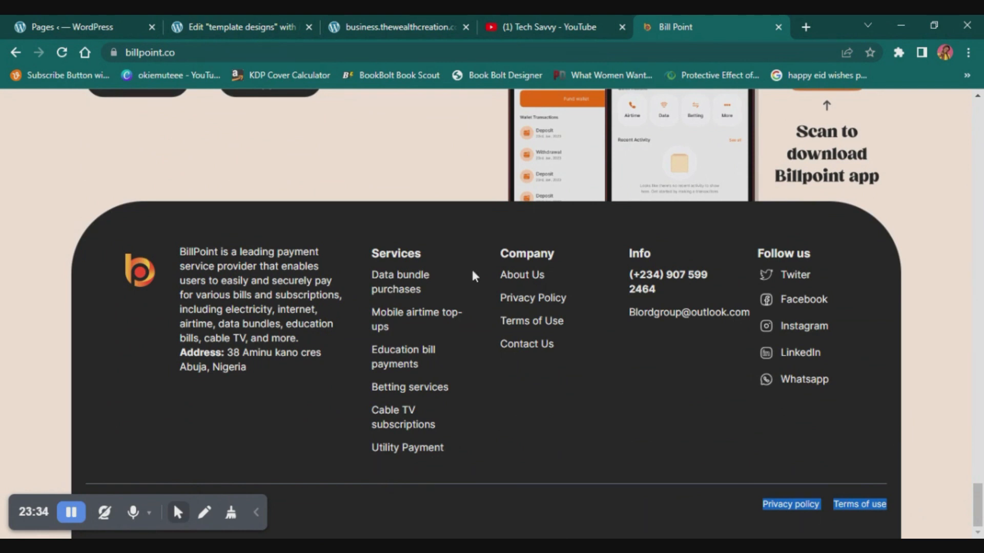
click(374, 20)
click(217, 17)
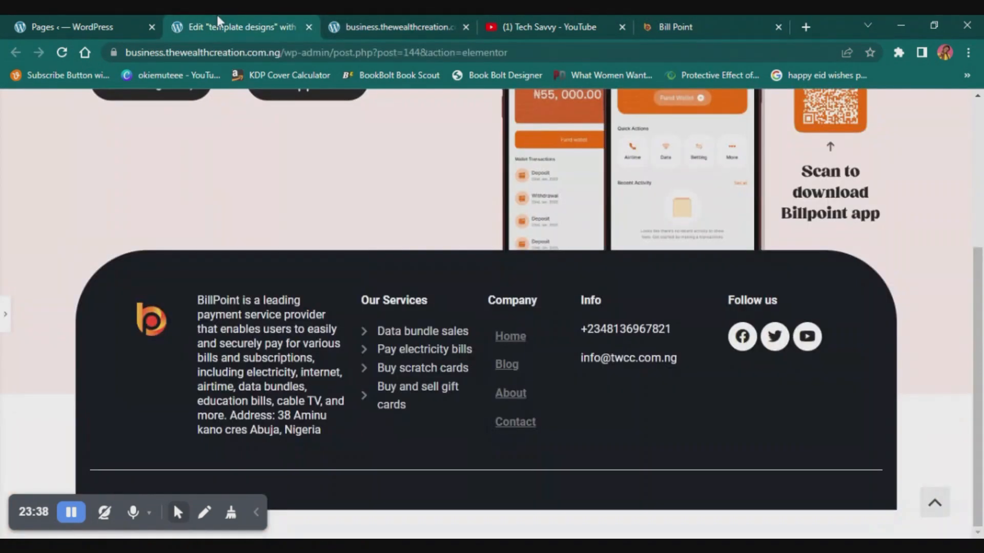
click(135, 512)
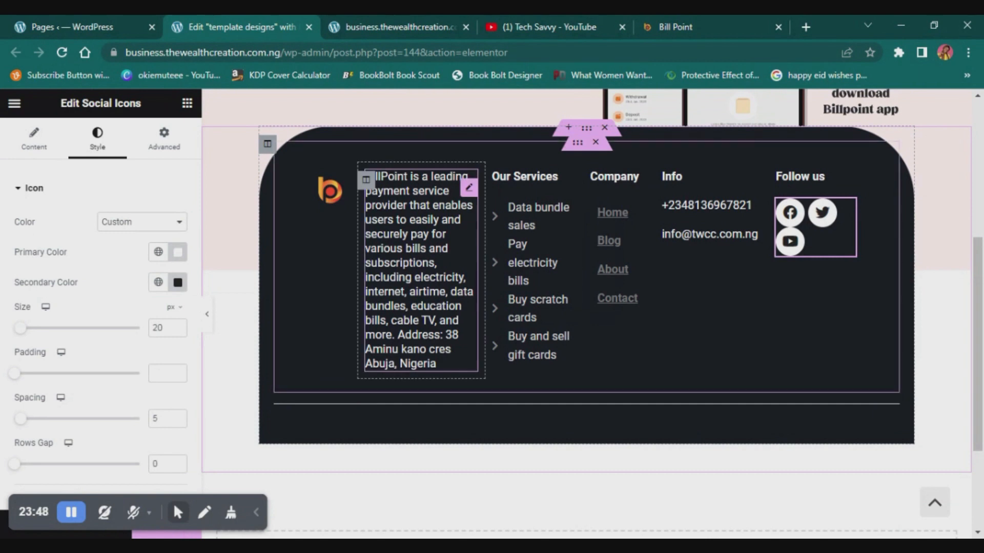
- Duplicate the BillPoint description heading in the footer's text column
right_click(468, 191)
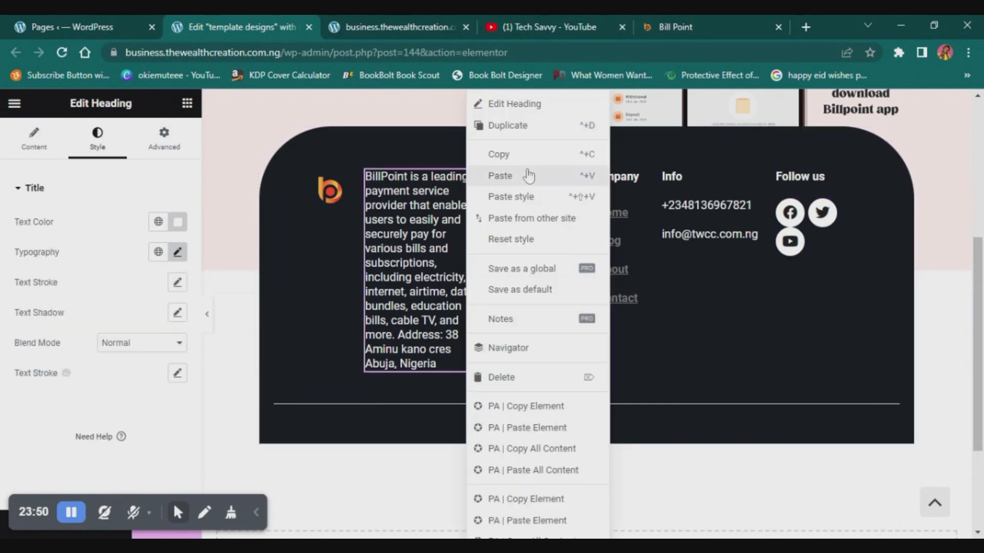
click(531, 123)
scroll(454, 369, down, 5)
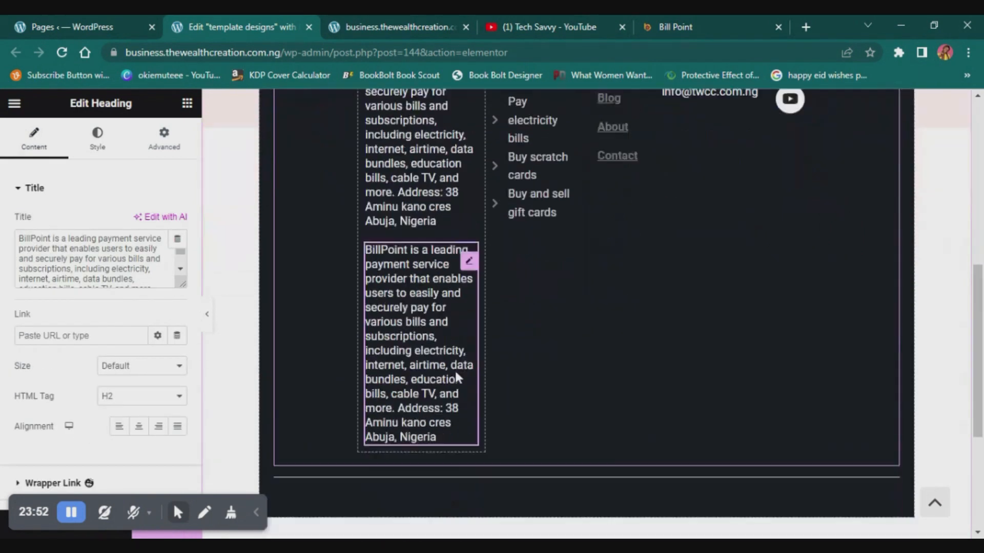
scroll(422, 336, up, 1)
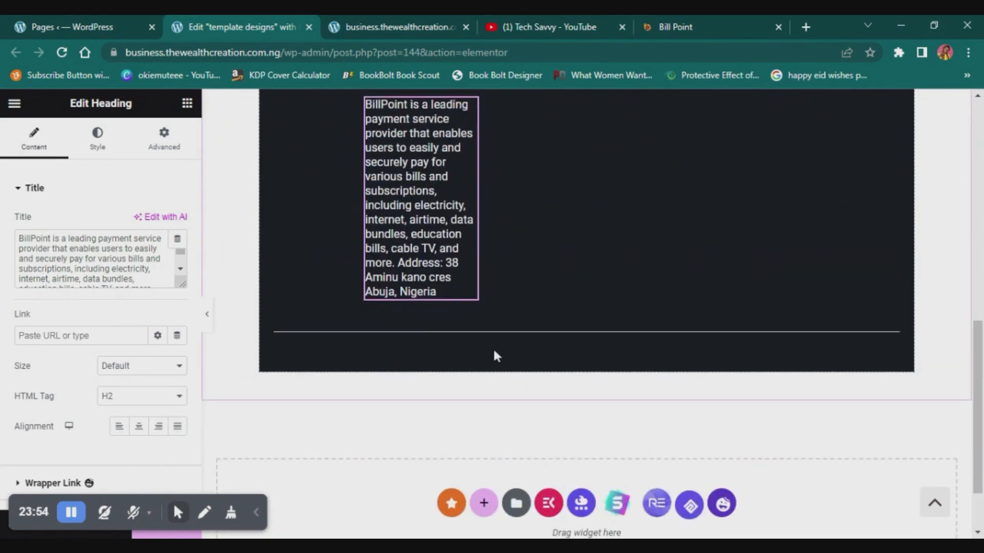
- Add an inner section below the footer divider and move the duplicated description heading into its first column
click(187, 103)
drag(52, 332, 392, 334)
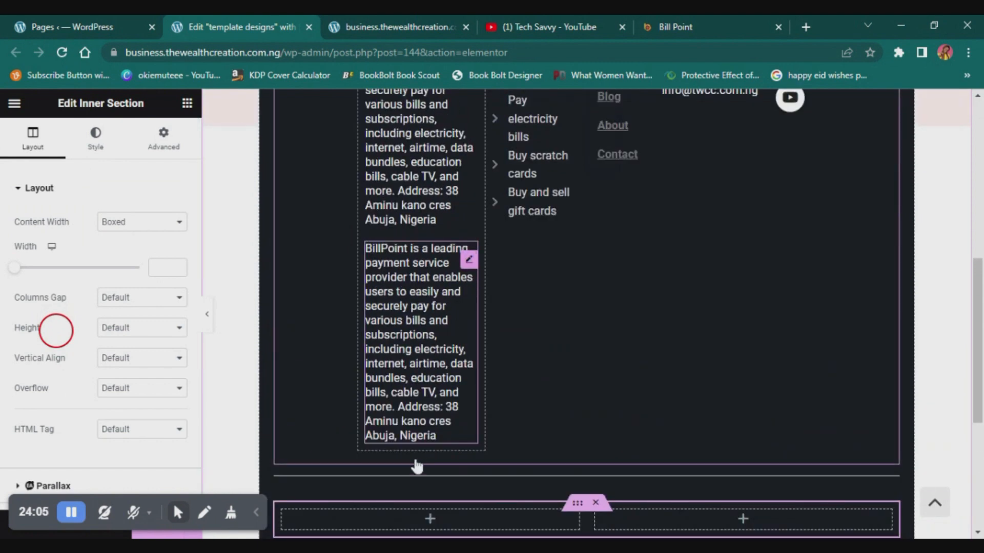
drag(425, 394, 421, 318)
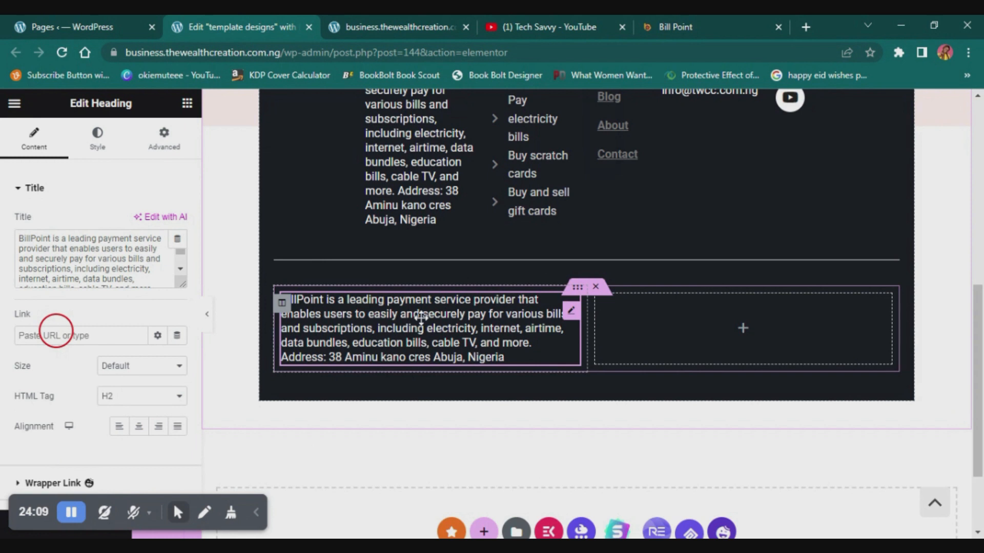
- Replace the moved heading's text with the copied "Privacy policy Terms of use"
click(180, 266)
key(ctrl+a)
key(ctrl+v)
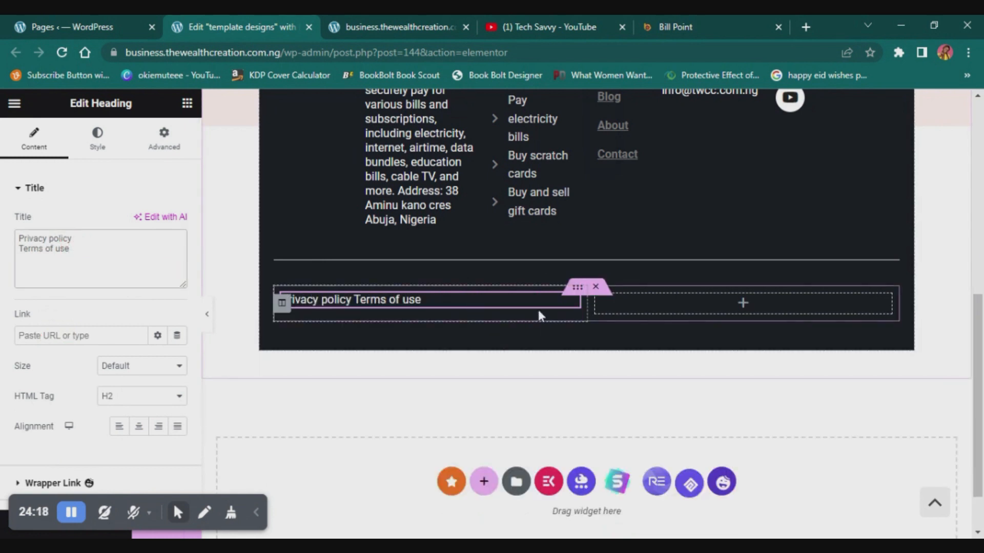
- Duplicate the column holding the Privacy policy heading and delete the empty column beside it
click(283, 303)
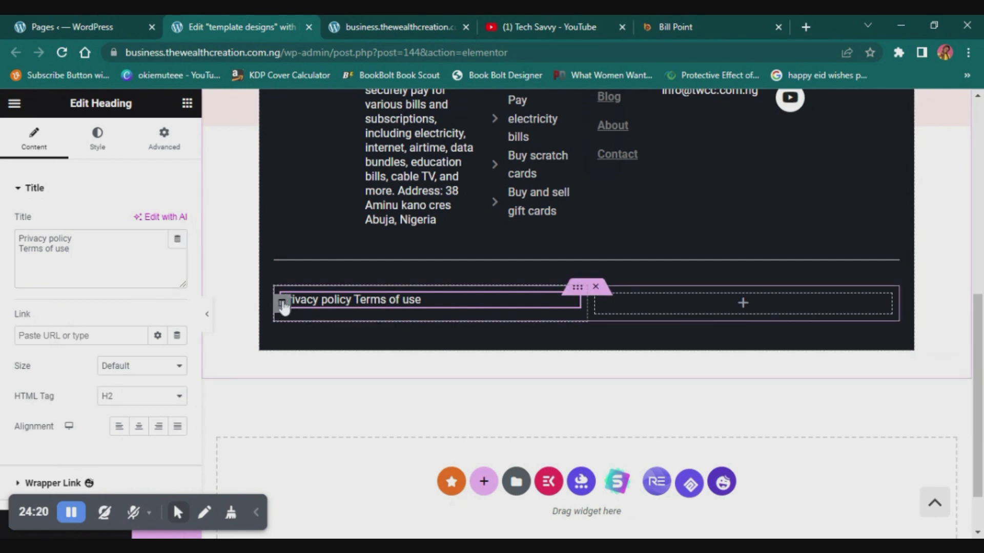
right_click(283, 305)
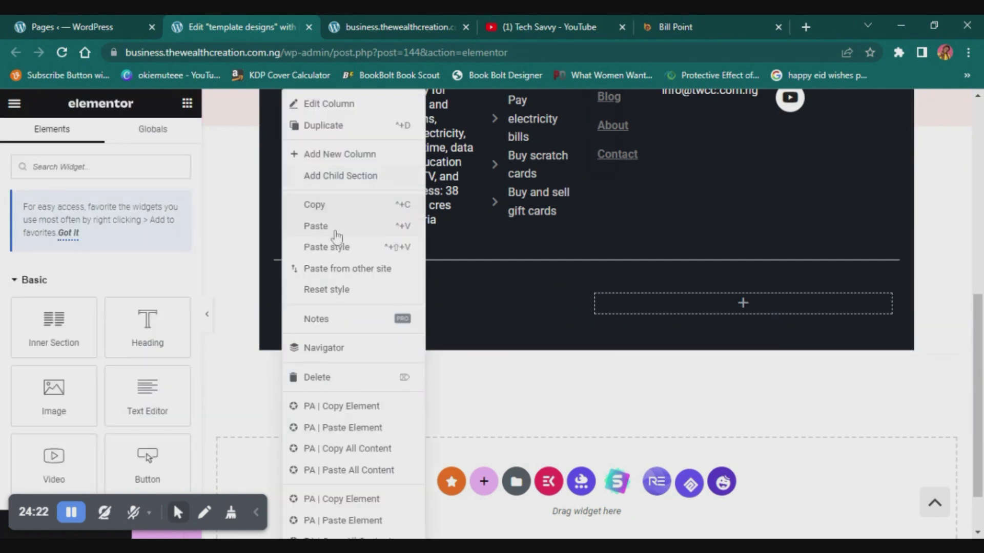
click(352, 127)
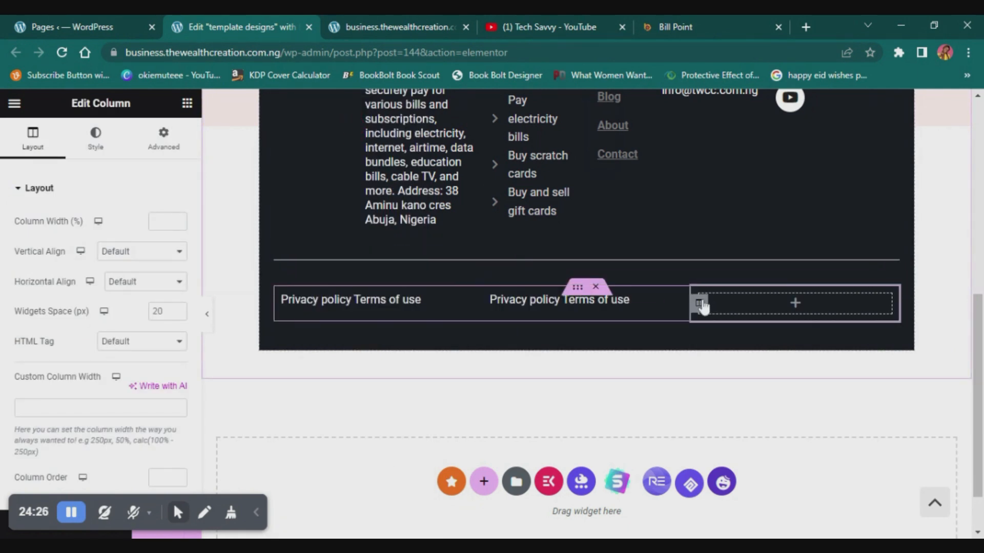
key(Delete)
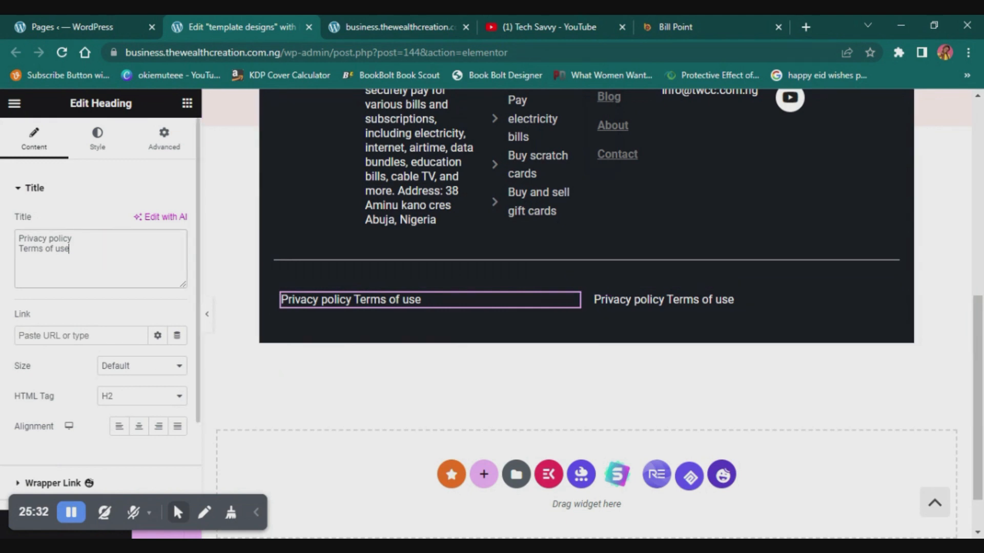
key(ctrl+a)
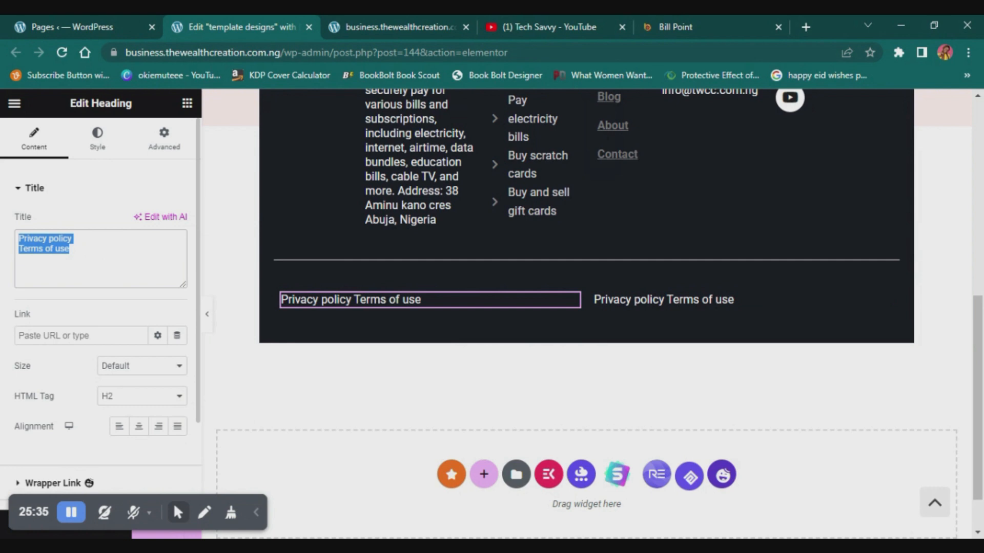
text(@2023)
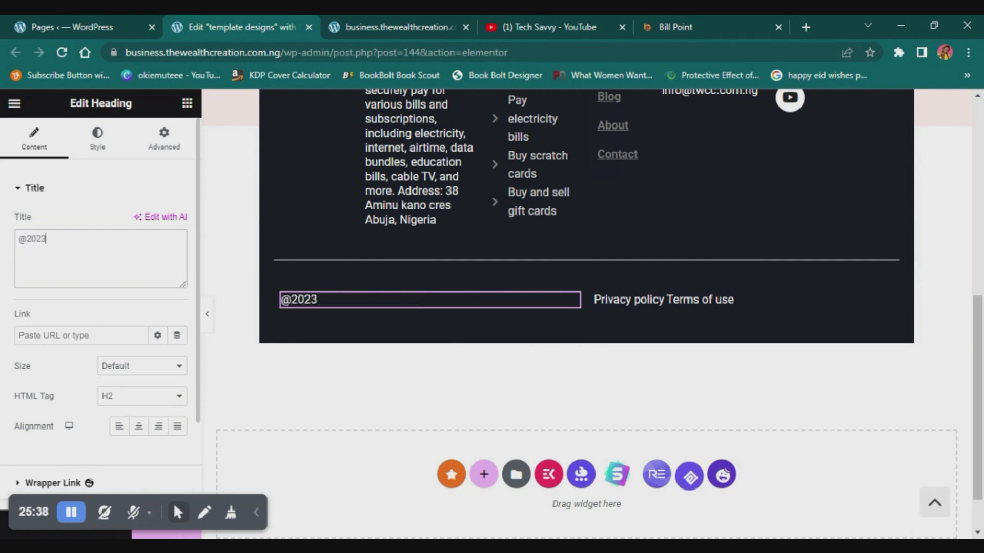
text(copyright all rights resrve)
key(BackSpace)
key(BackSpace)
key(BackSpace)
key(BackSpace)
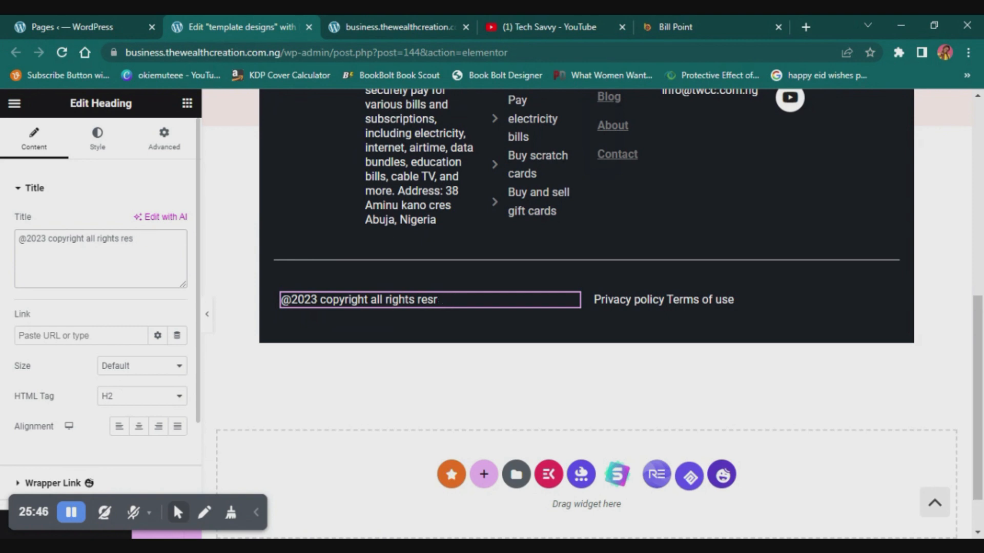
text(erved)
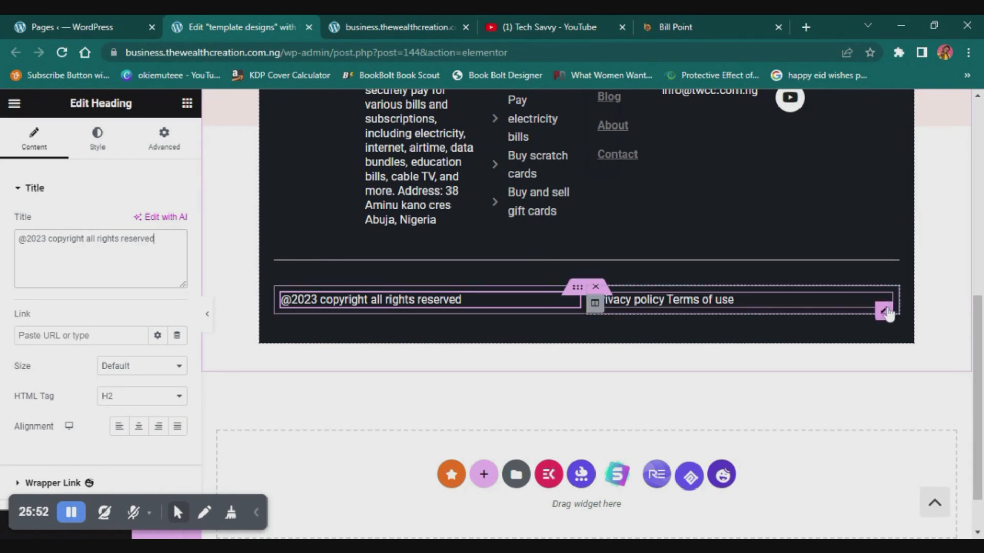
- Right-align the "Privacy policy Terms of use" heading and preview the footer at full width
click(885, 311)
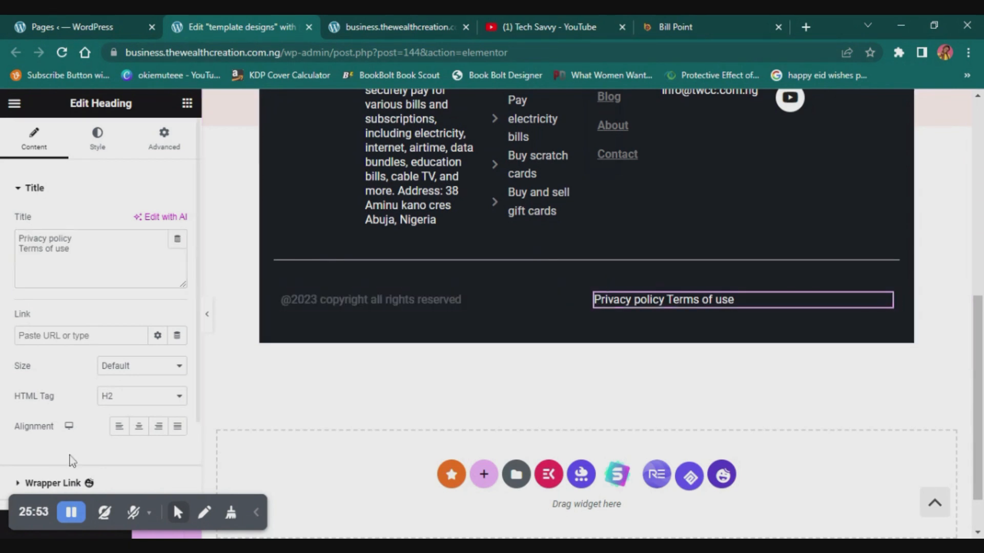
click(161, 427)
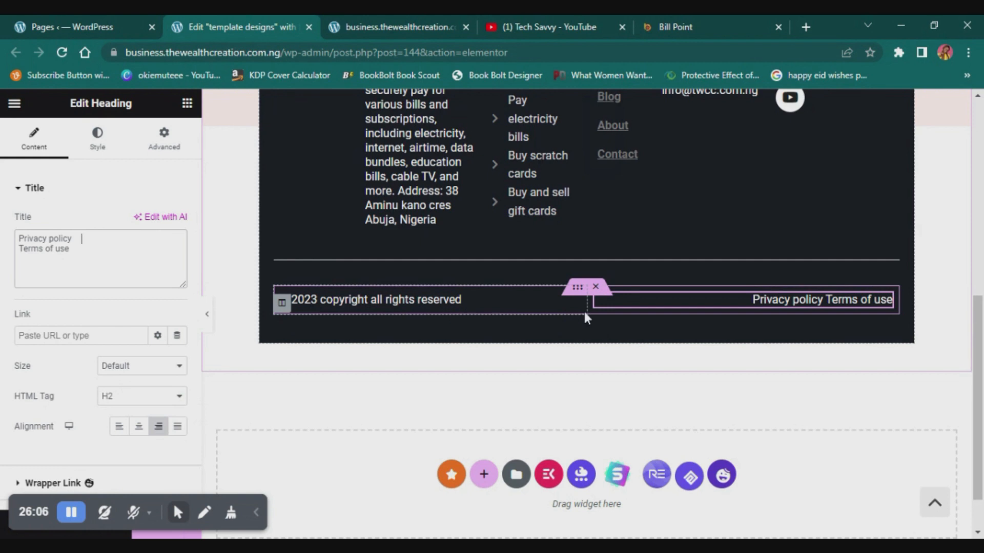
click(573, 312)
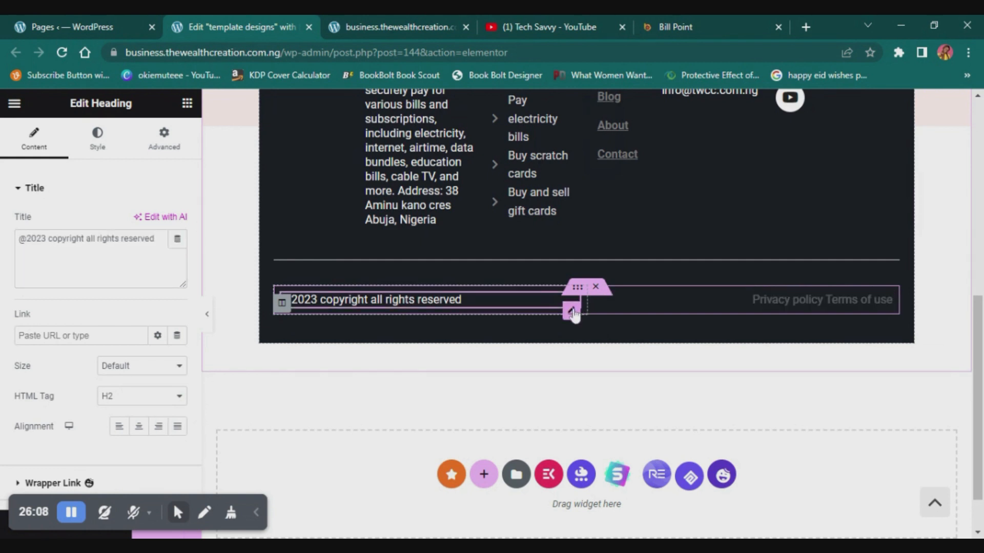
click(208, 315)
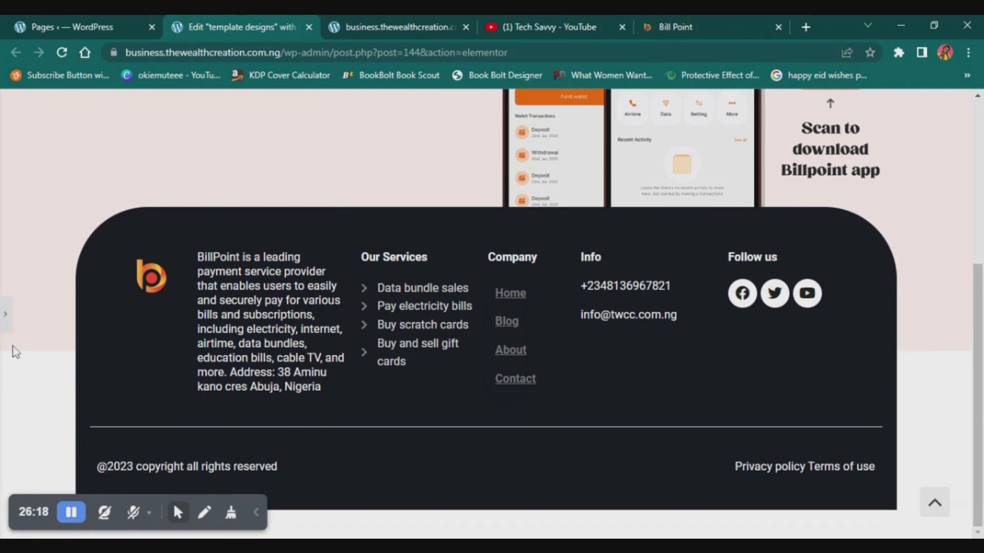
click(5, 317)
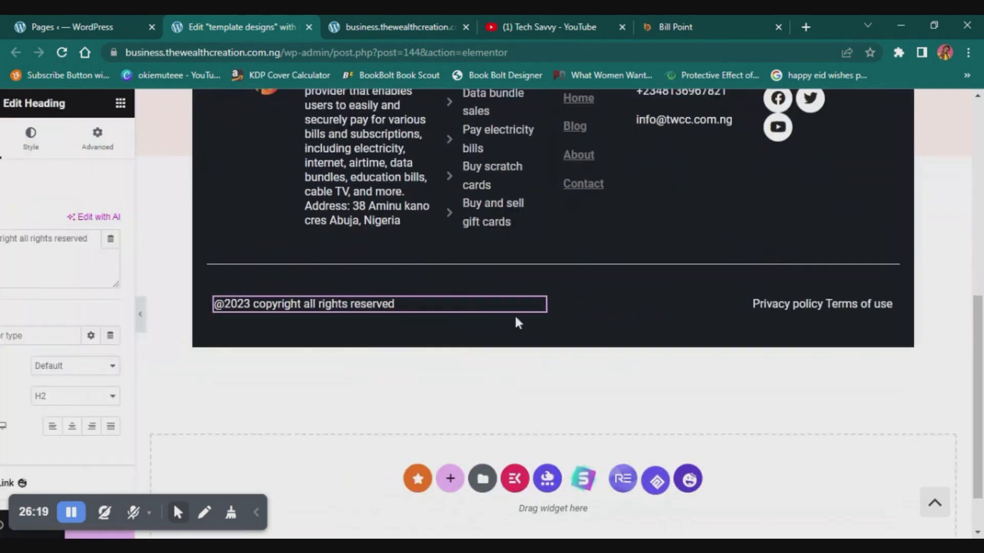
- Unlink the margin and padding sides of the inner section holding the copyright text
mouse_move(626, 302)
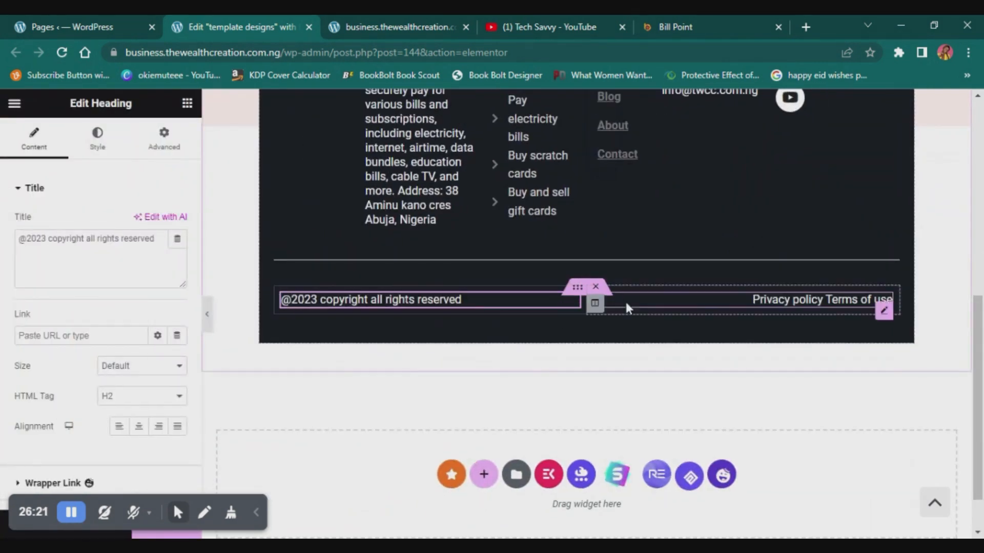
click(578, 288)
click(156, 149)
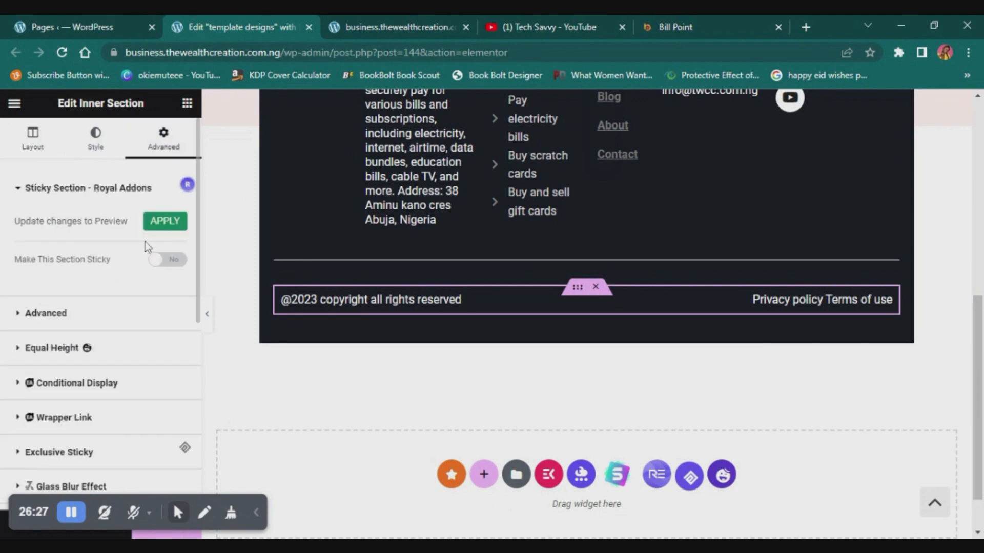
click(64, 313)
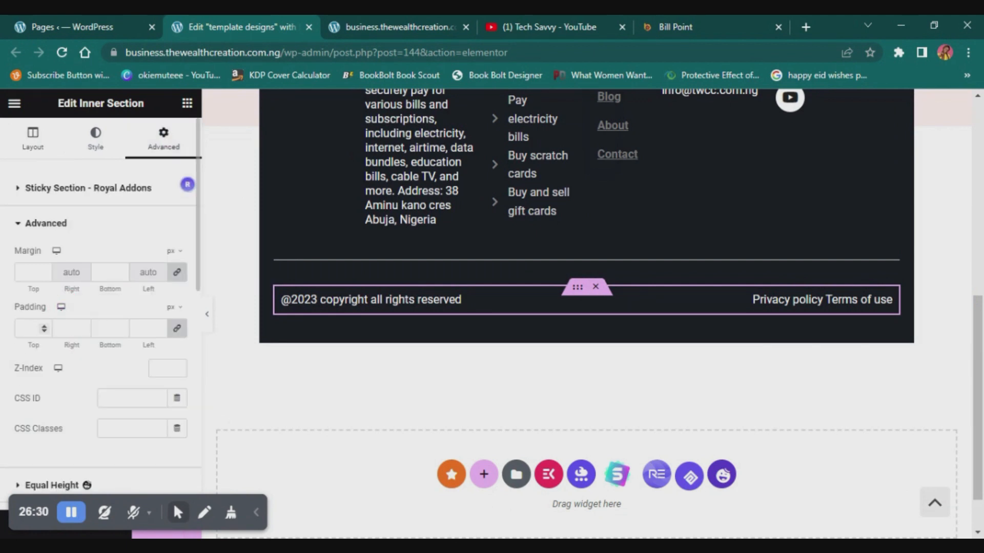
click(32, 326)
click(177, 327)
click(26, 328)
click(28, 272)
click(182, 272)
click(37, 269)
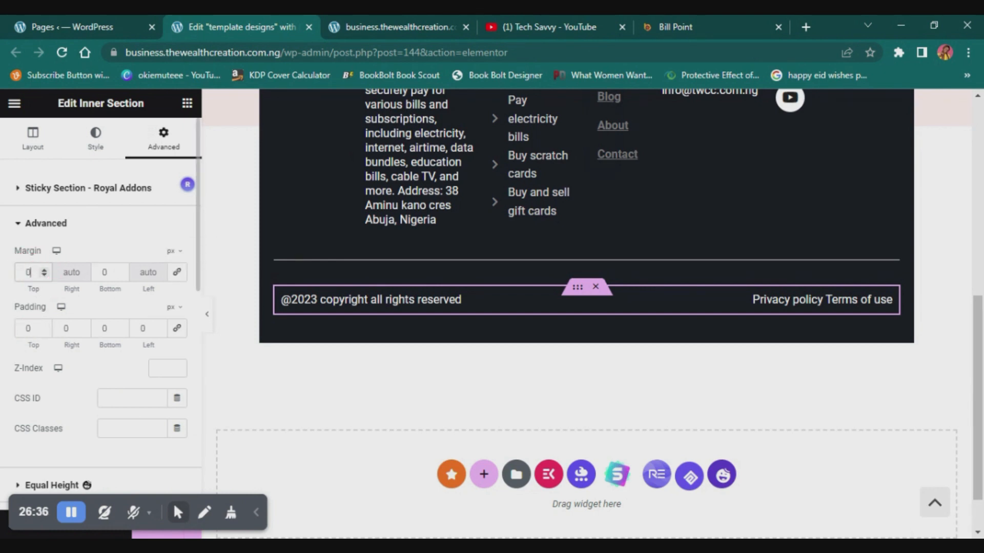
- Try top margins of -20 and -40 px on the copyright inner section and preview the footer at full width
text(-20)
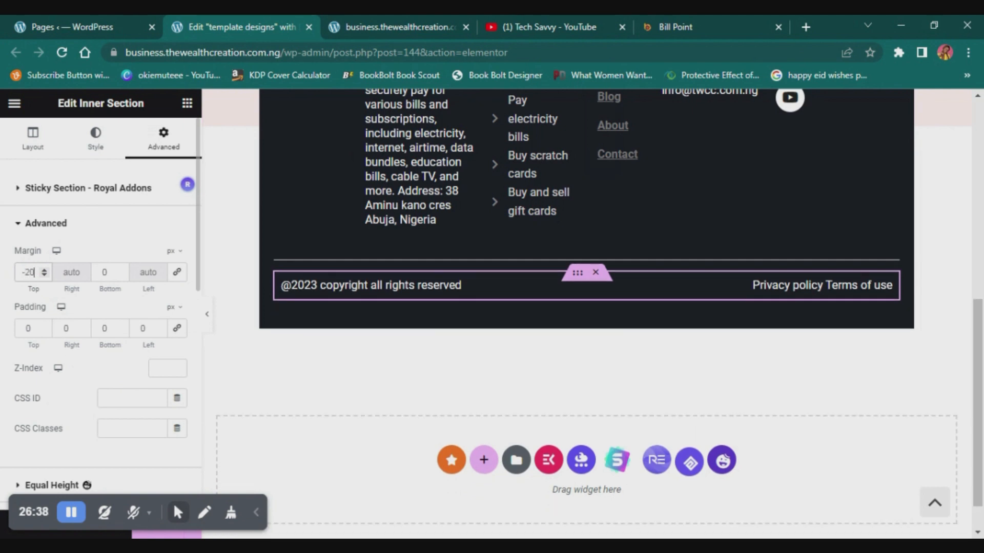
key(ctrl+a)
text(-40)
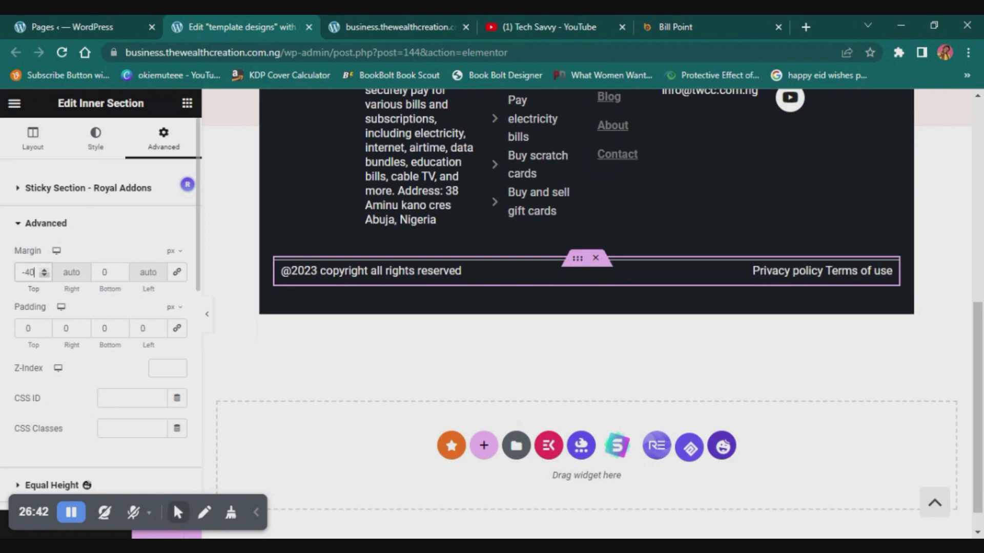
click(206, 315)
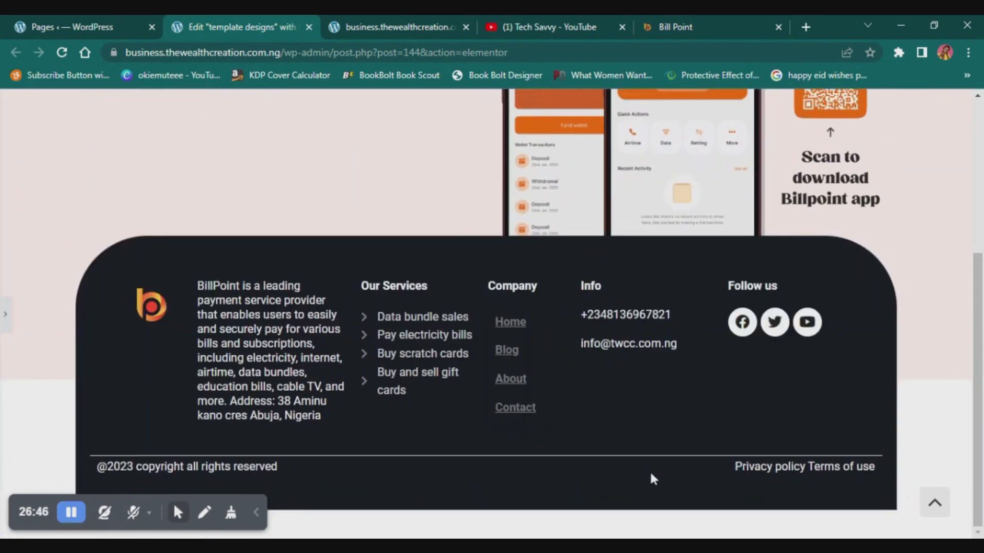
click(6, 312)
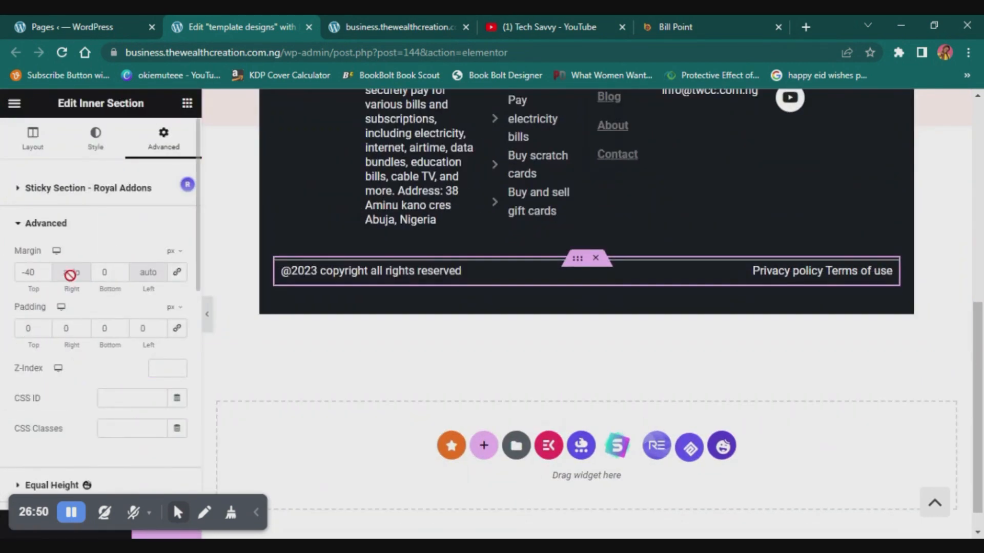
- Set the copyright inner section's top margin to -30 px, update the page and review the whole design
click(29, 272)
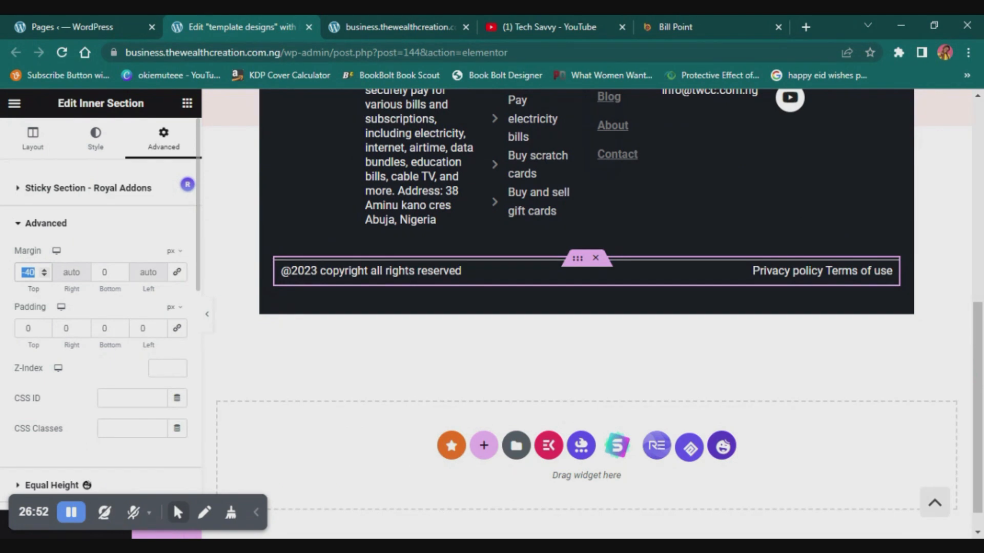
text(-30)
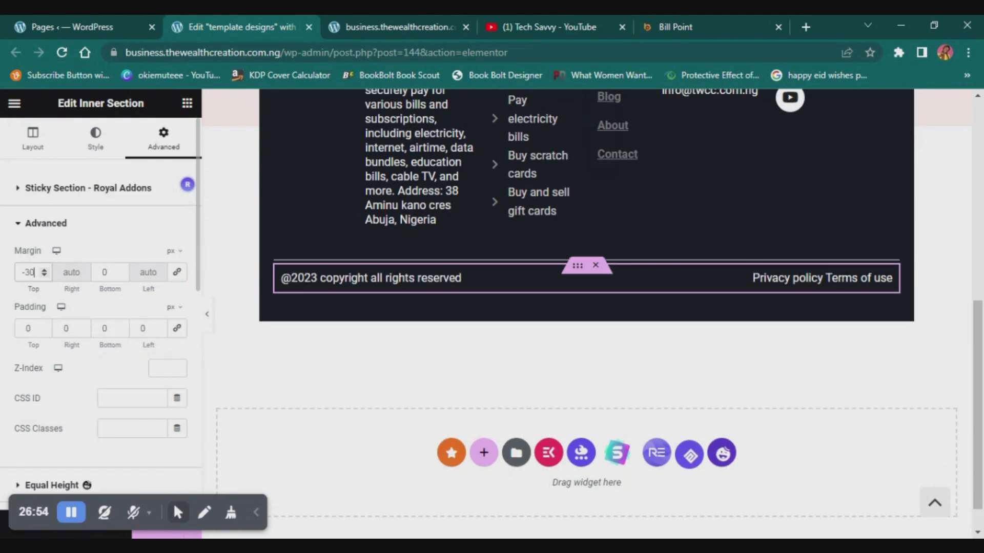
click(164, 535)
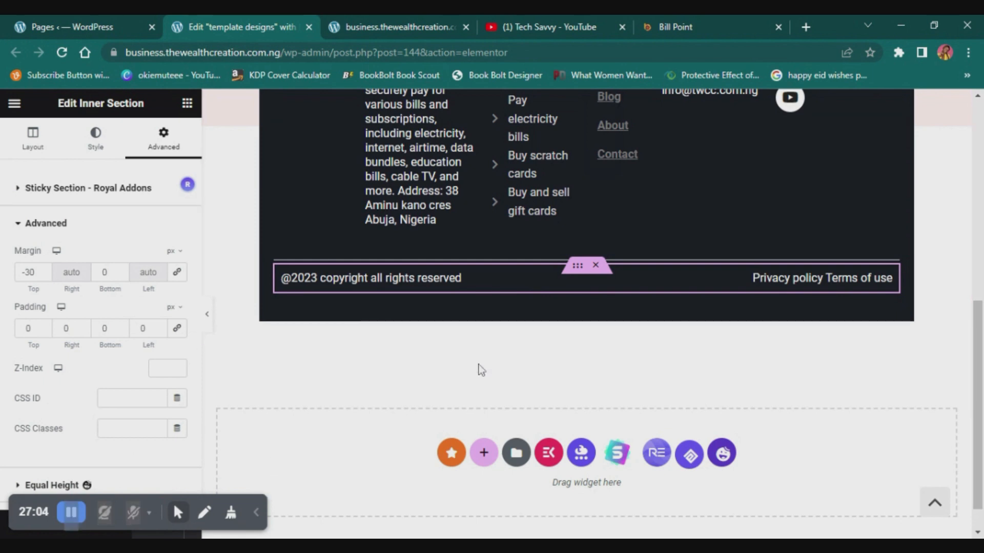
scroll(633, 205, up, 3)
scroll(633, 205, down, 2)
scroll(632, 333, up, 7)
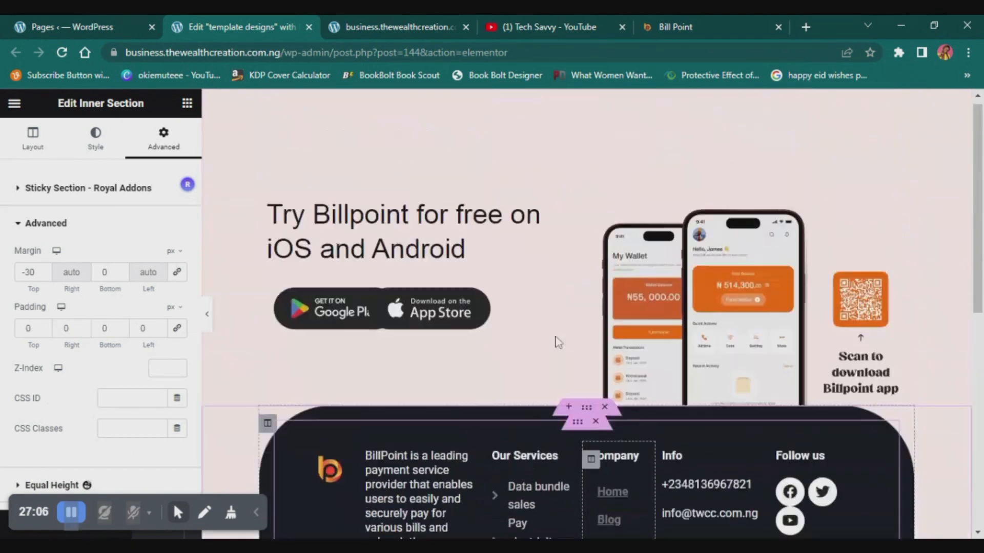
- Preview the page at full width and check the typography settings of the "Try Billpoint for free on iOS and Android" heading
click(208, 314)
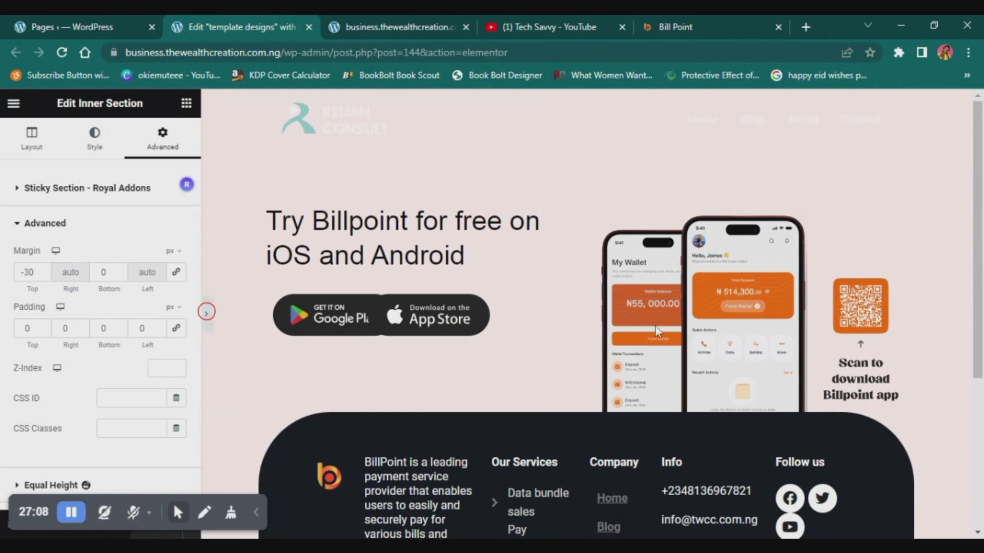
click(5, 313)
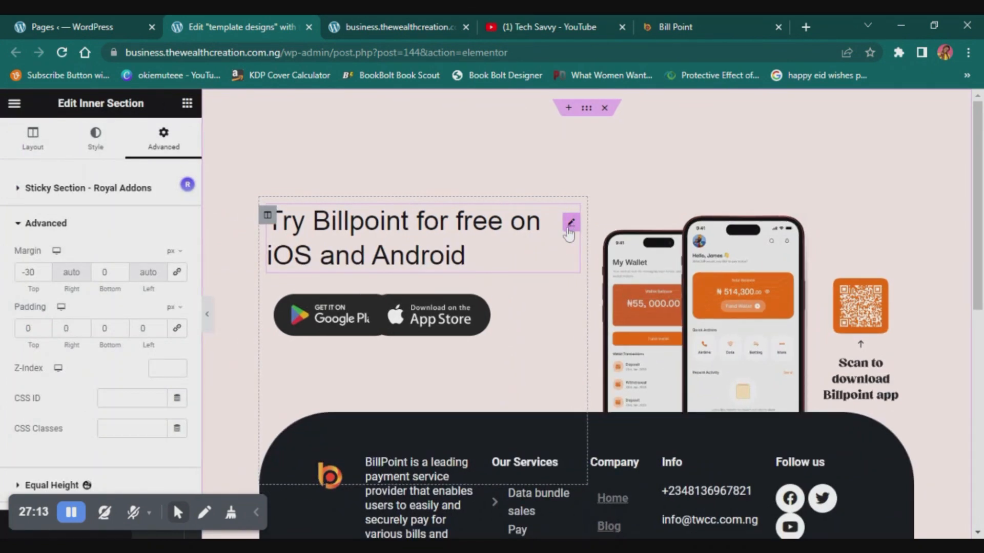
click(572, 225)
click(180, 253)
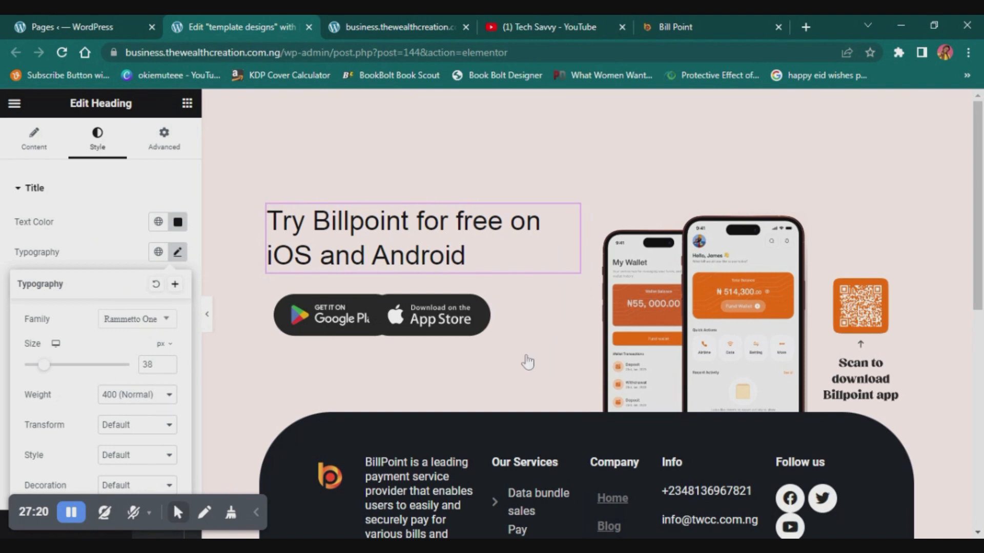
click(133, 394)
scroll(520, 325, down, 3)
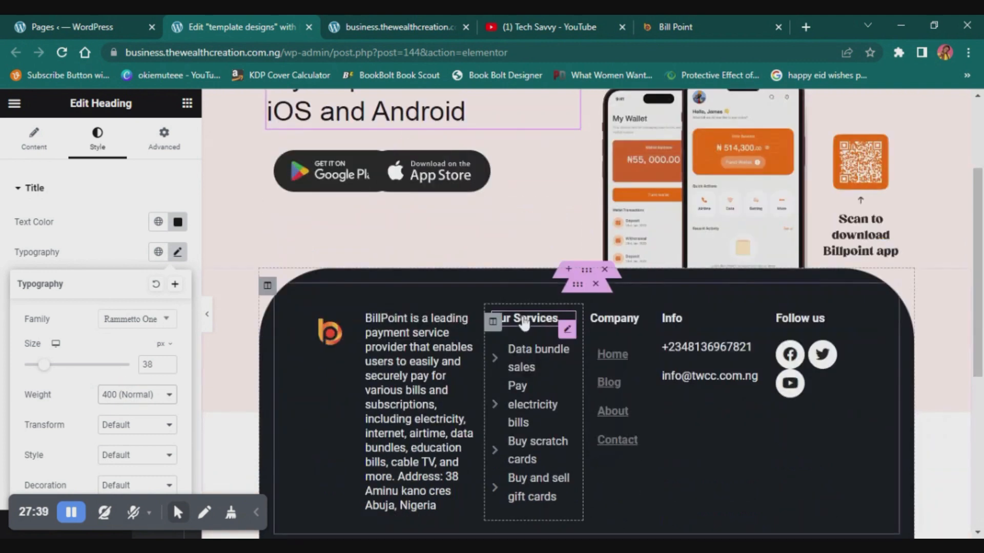
scroll(524, 317, up, 3)
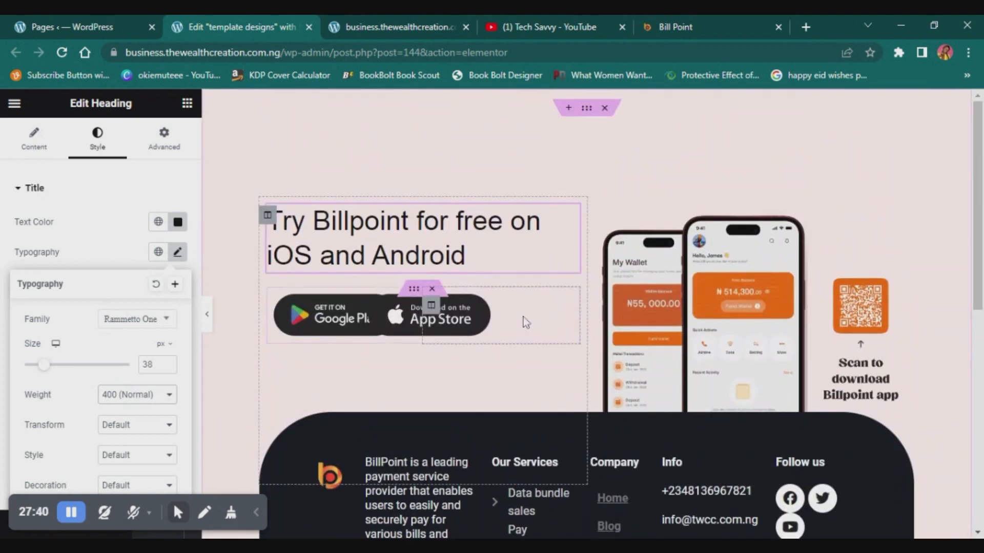
- Review the app download section and the rounded dark footer down to its copyright row
scroll(524, 317, down, 8)
scroll(520, 314, up, 2)
scroll(454, 341, down, 2)
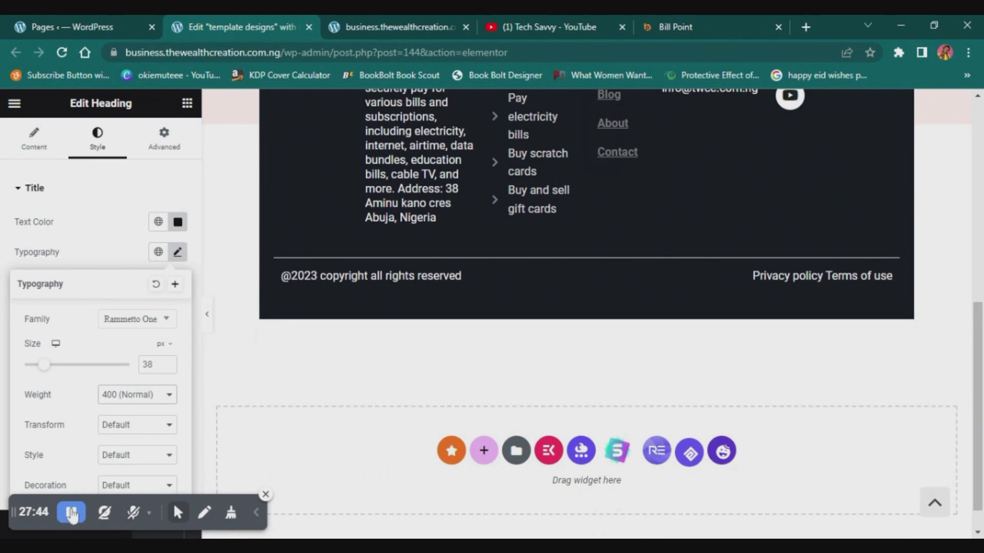
click(137, 517)
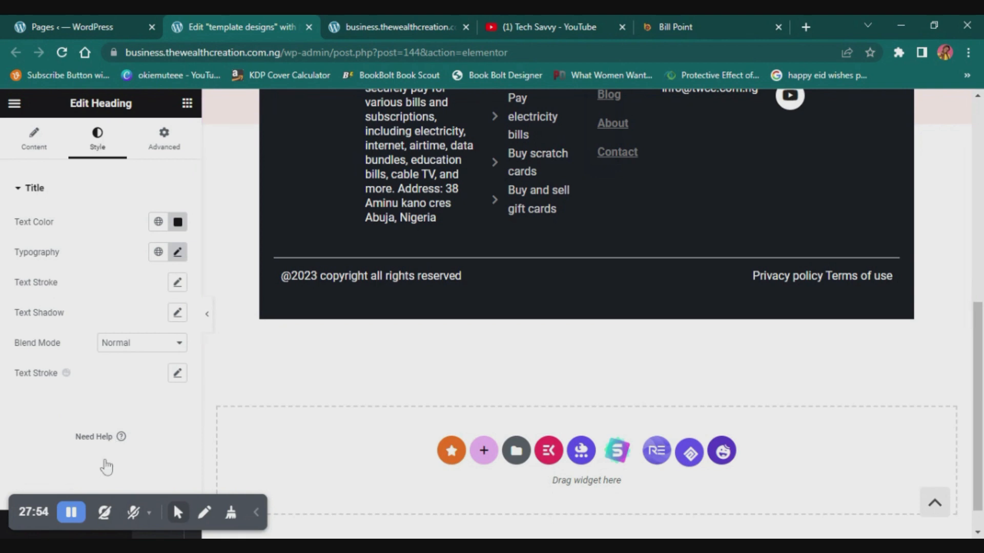
click(133, 512)
scroll(503, 308, up, 8)
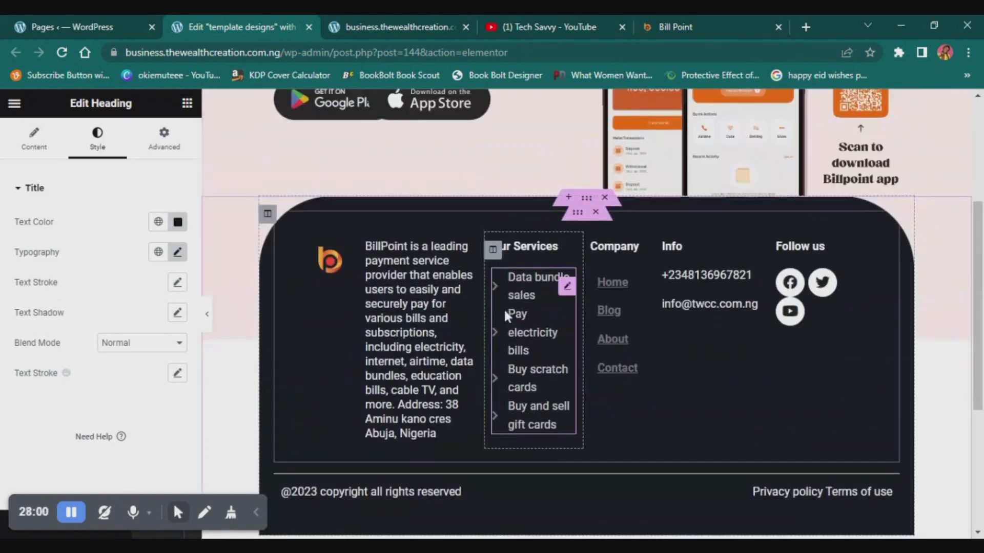
scroll(504, 313, down, 4)
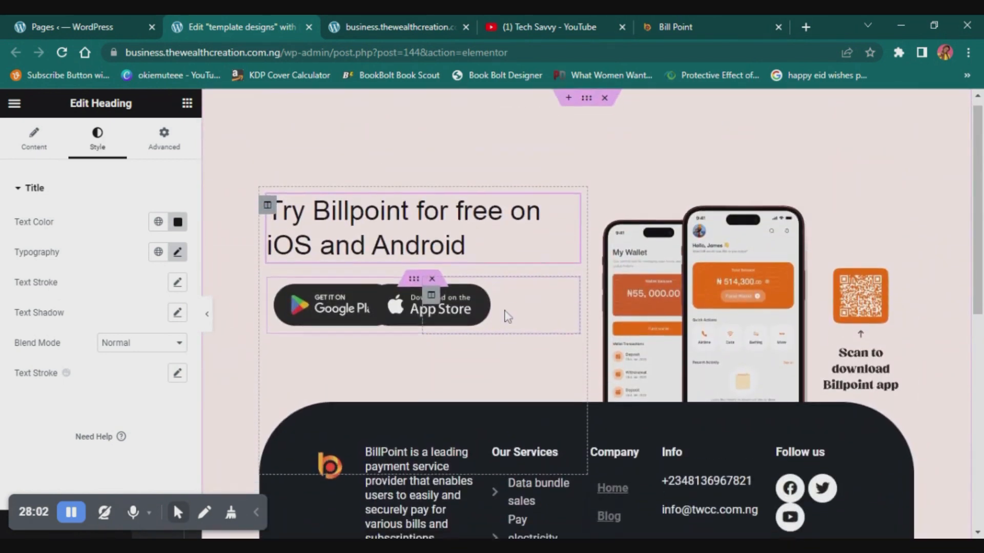
scroll(505, 313, up, 4)
scroll(506, 314, down, 7)
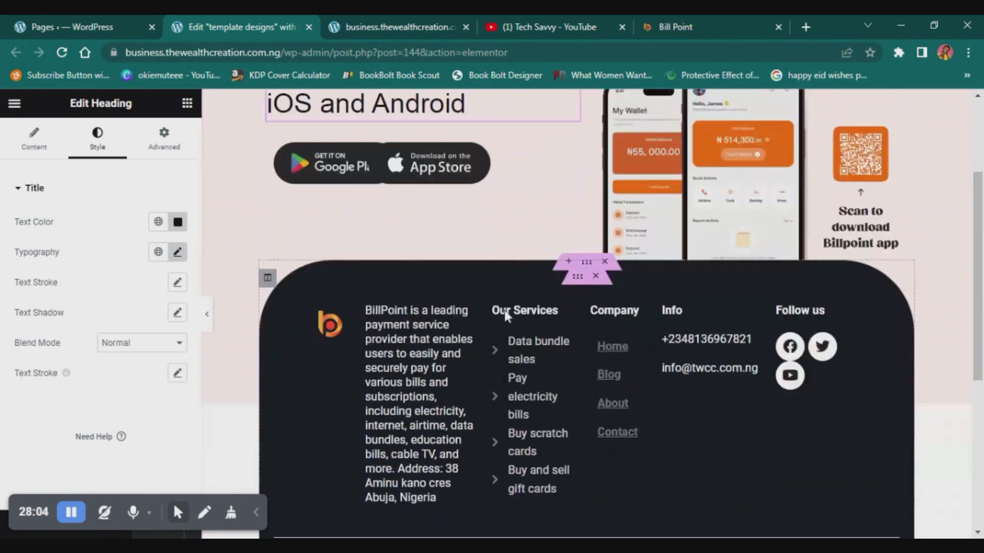
scroll(507, 314, up, 4)
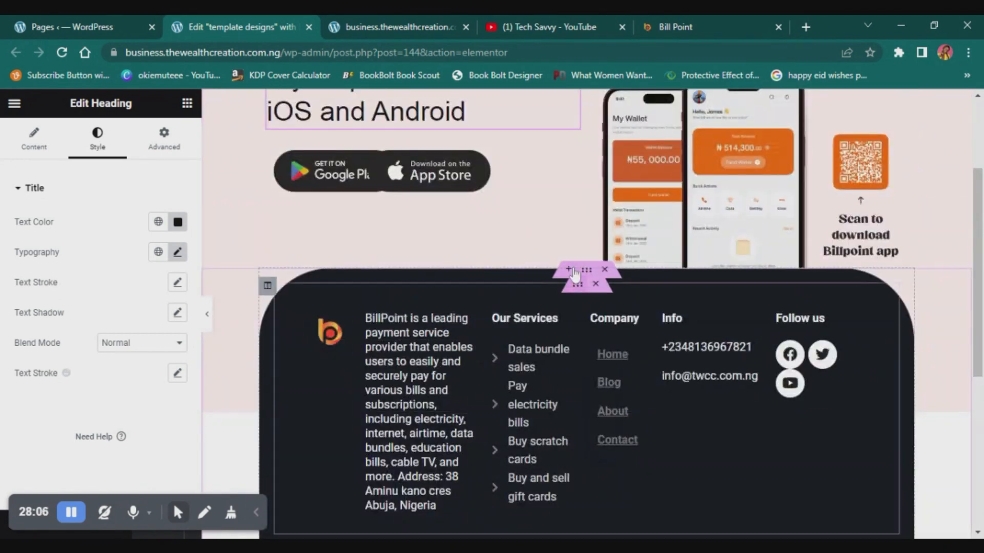
- Give the footer section a classic background in light pink #FFEDED and check it against the app download section
click(586, 272)
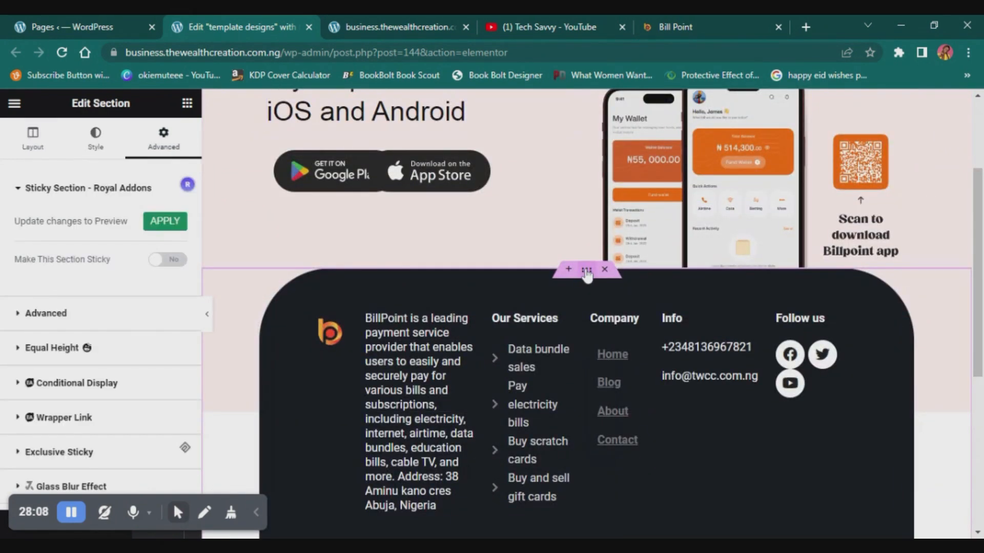
scroll(520, 319, down, 5)
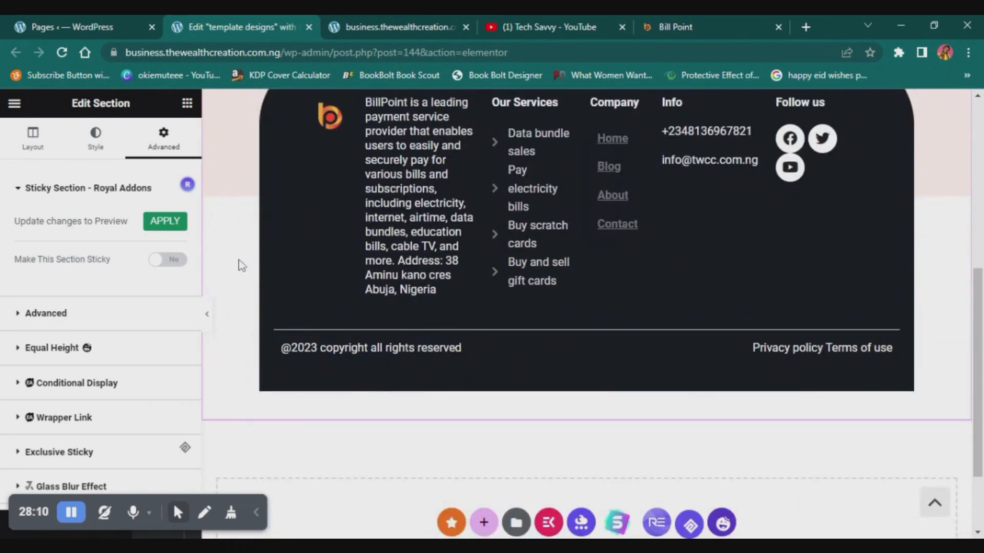
scroll(239, 269, up, 5)
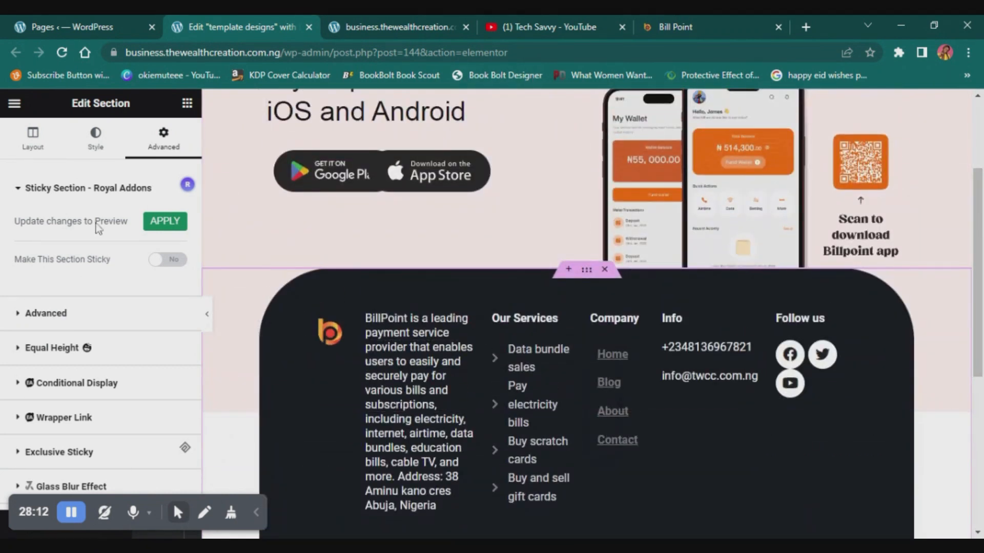
click(94, 132)
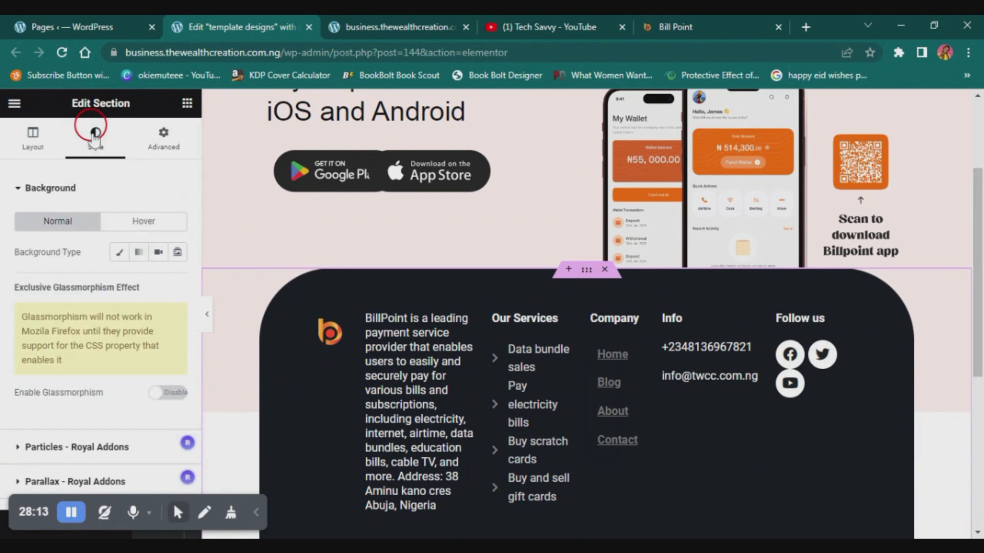
click(117, 252)
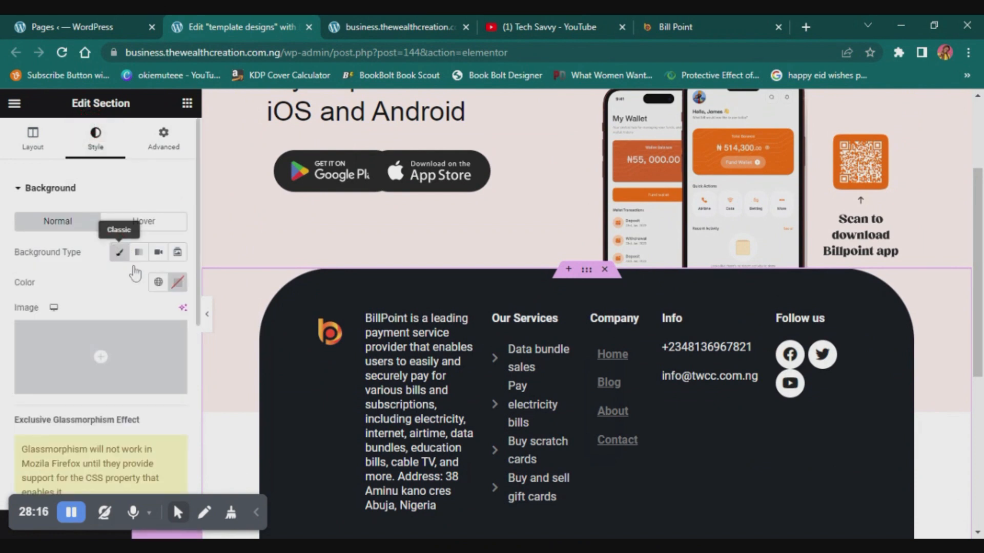
click(178, 282)
drag(113, 358, 107, 333)
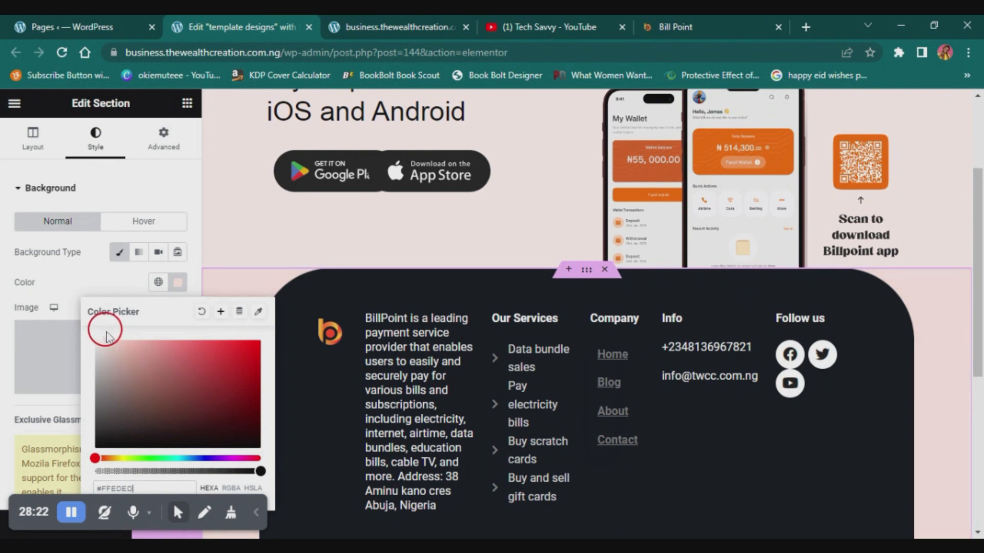
click(102, 288)
scroll(452, 361, down, 3)
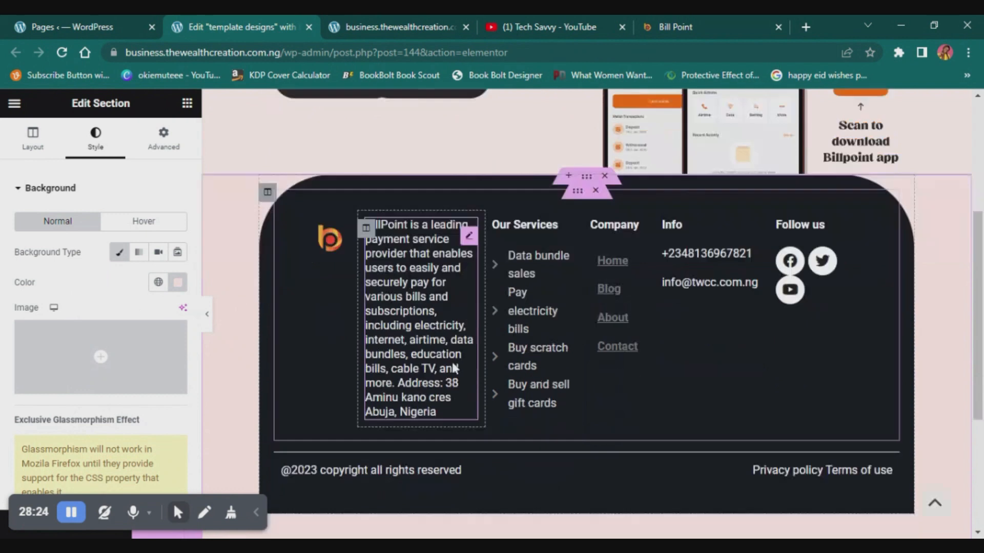
scroll(452, 361, up, 5)
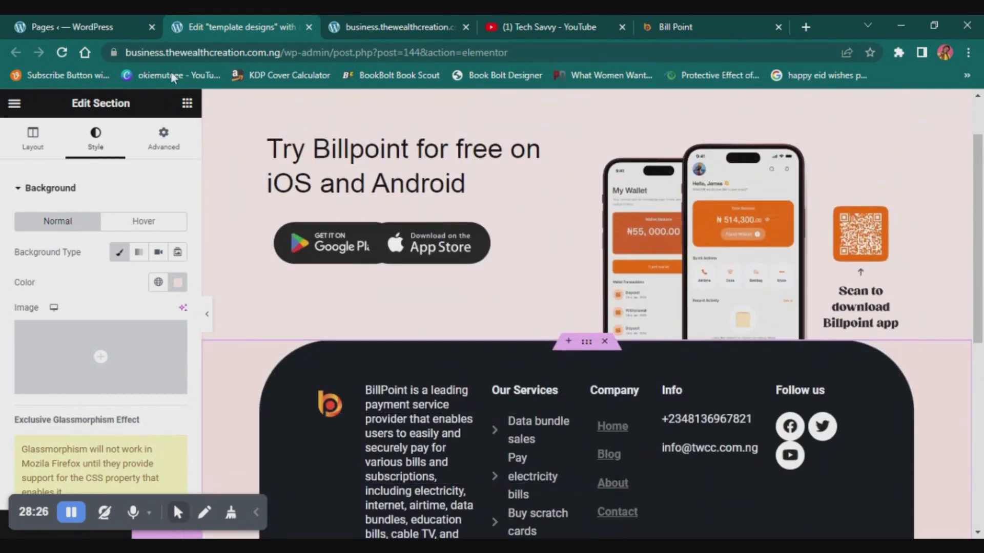
click(67, 290)
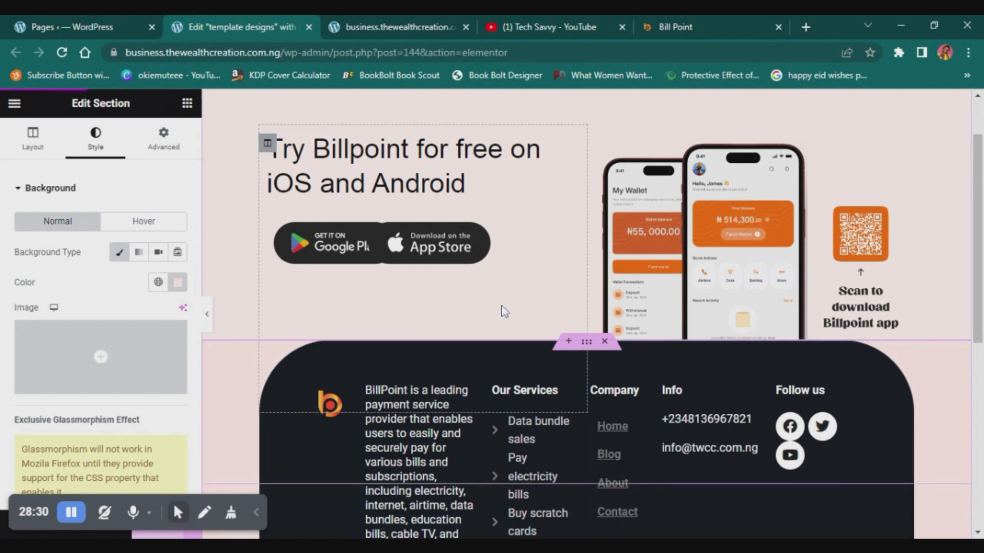
- Save the app download section to the library as a template named "my new footer widget area"
scroll(508, 316, up, 1)
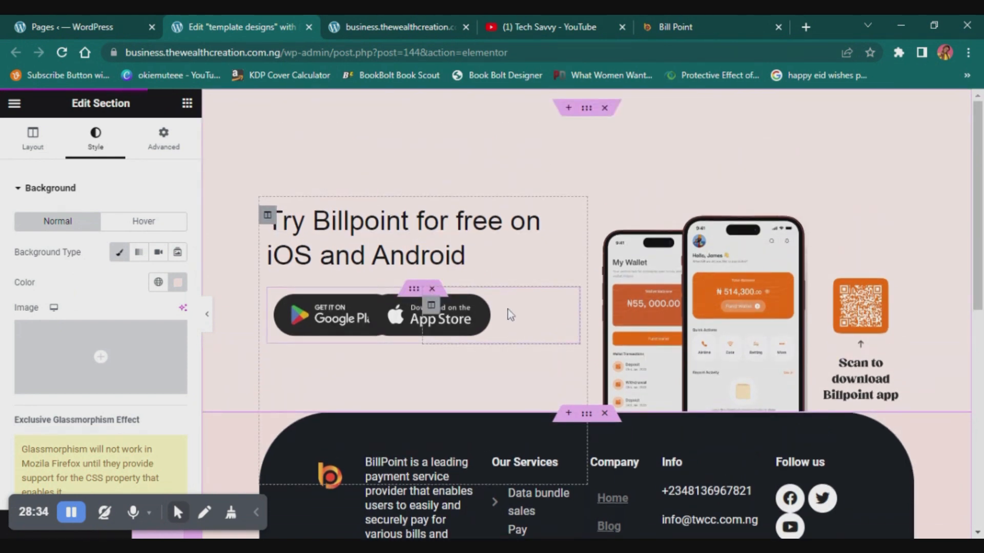
right_click(590, 112)
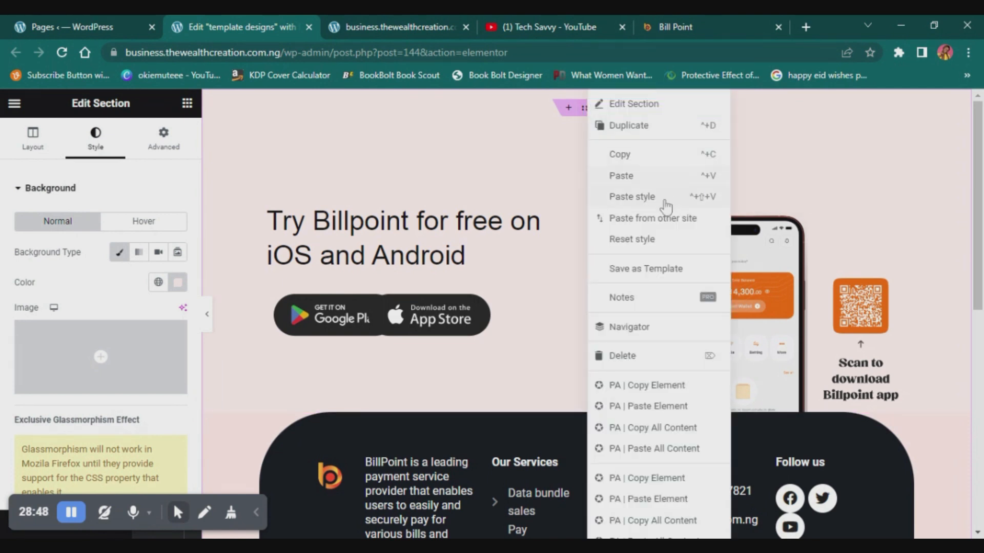
click(652, 273)
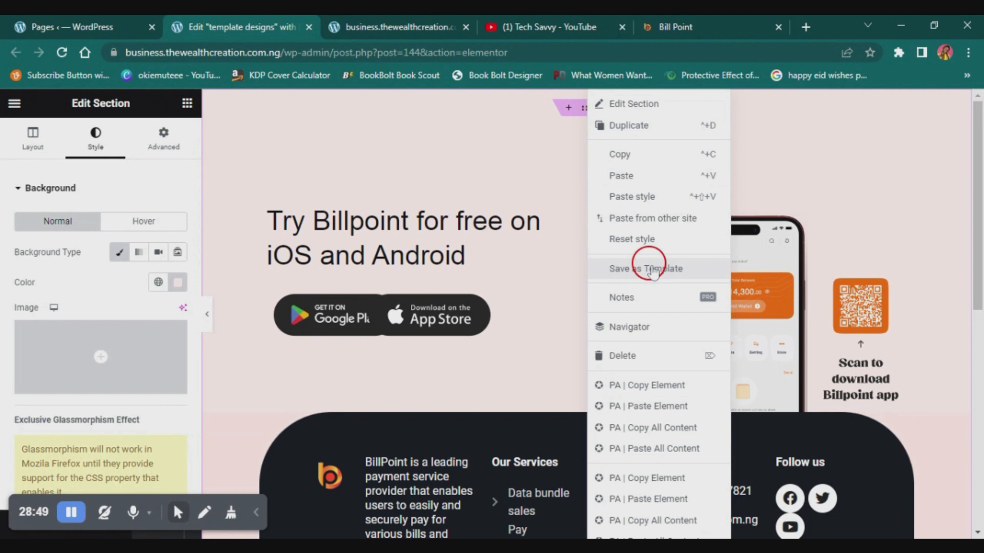
click(384, 336)
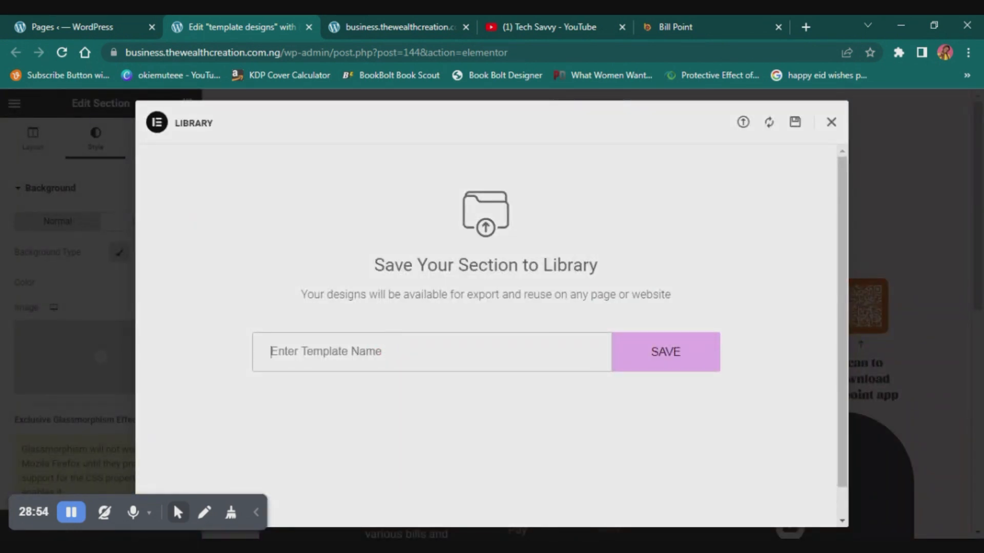
text(my new o)
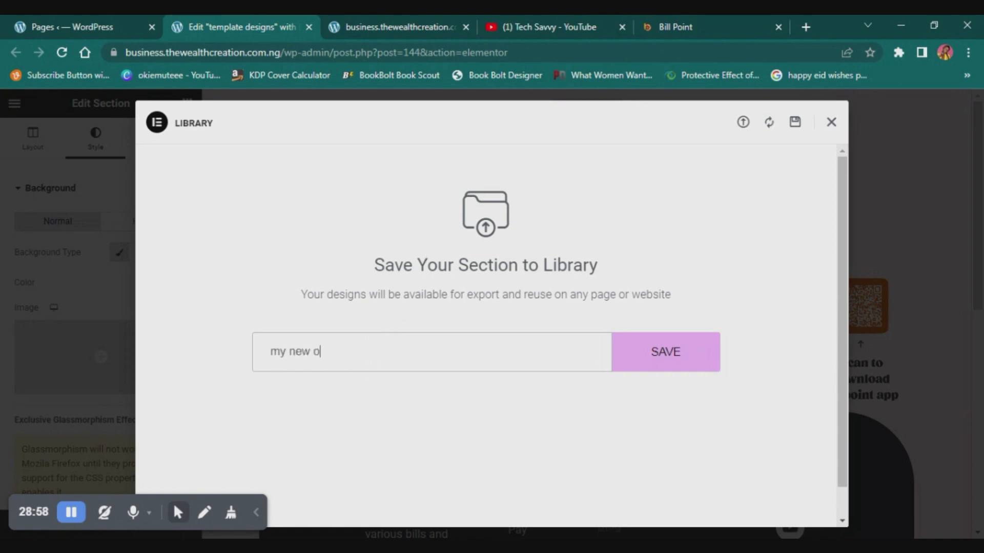
key(BackSpace)
text(footer widget area)
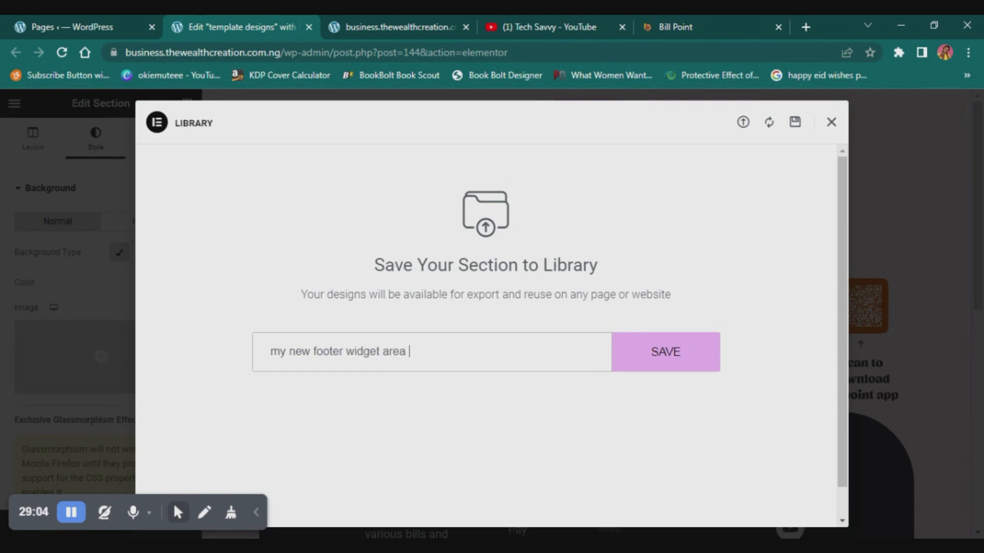
click(635, 352)
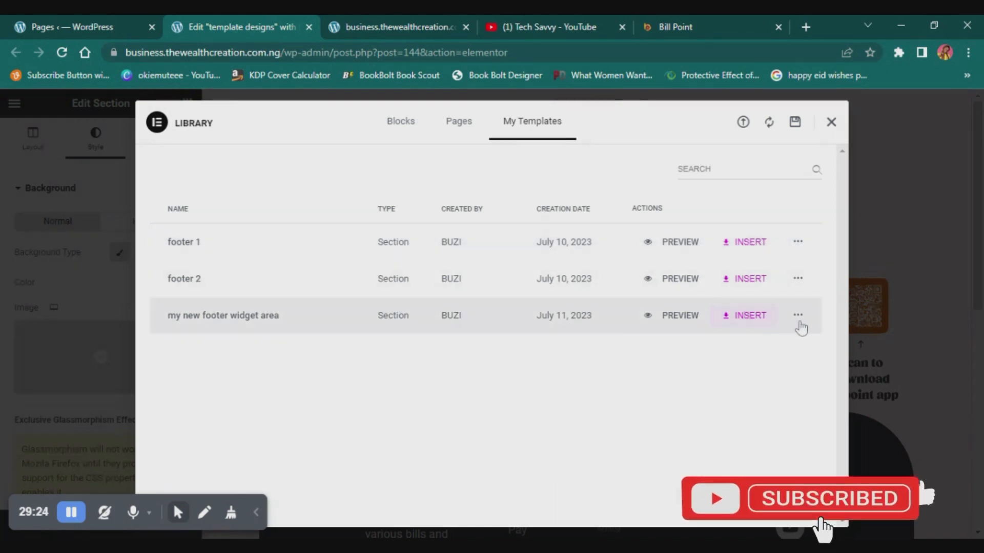
- Insert the saved "my new footer widget area" template into the page and look for it below the footer
click(762, 318)
click(590, 348)
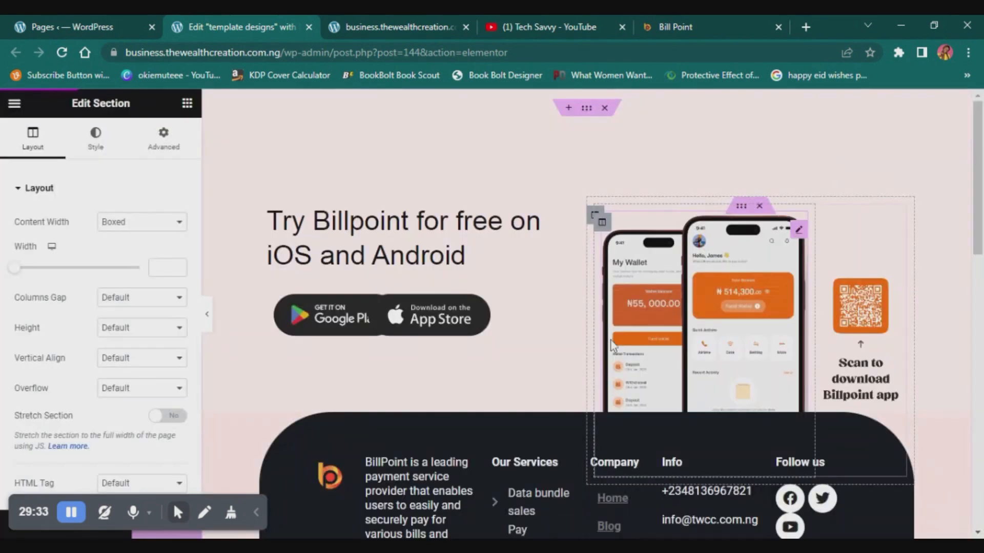
scroll(671, 367, down, 3)
scroll(671, 359, down, 2)
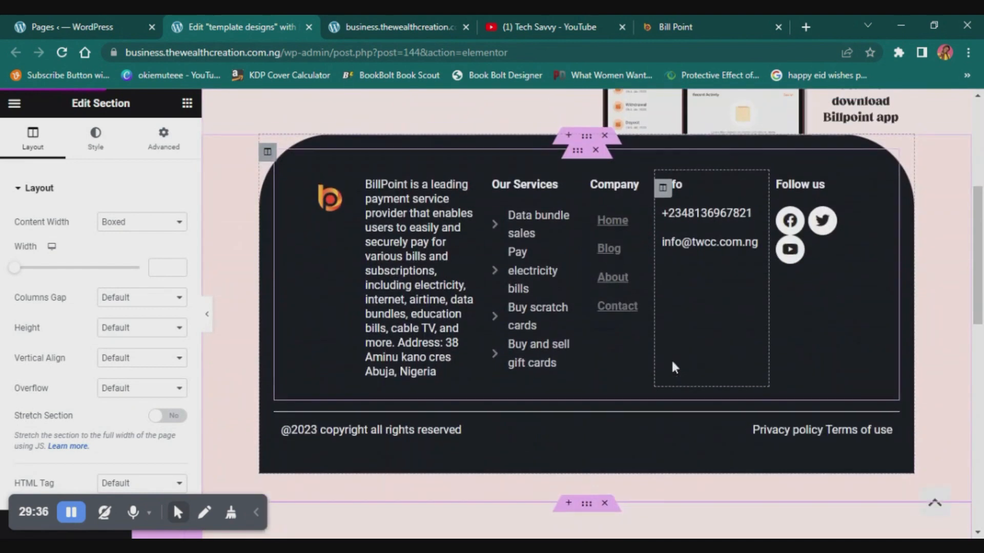
scroll(671, 359, up, 5)
scroll(672, 366, down, 2)
scroll(674, 367, down, 14)
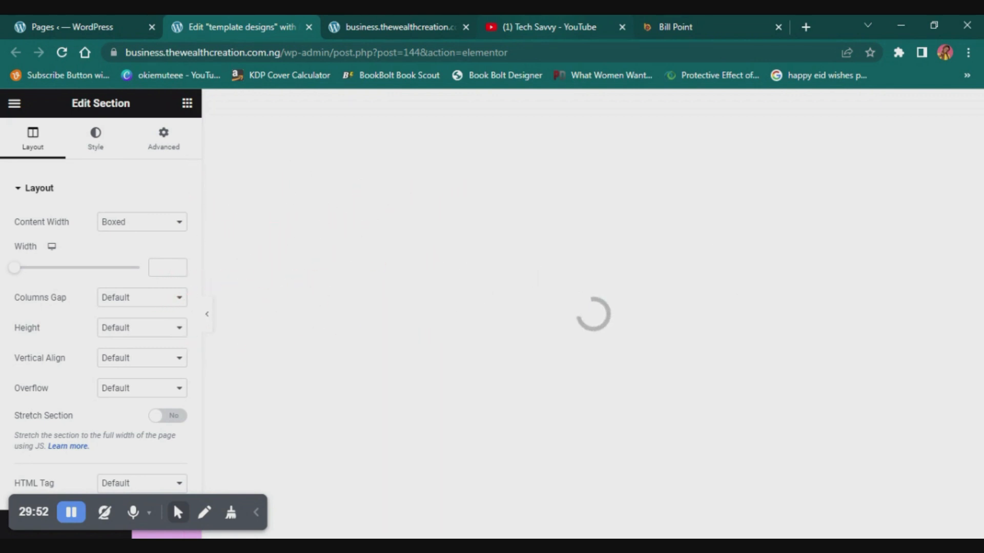
- Switch to YouTube, where the Tech Savvy channel's videos page is open
click(544, 25)
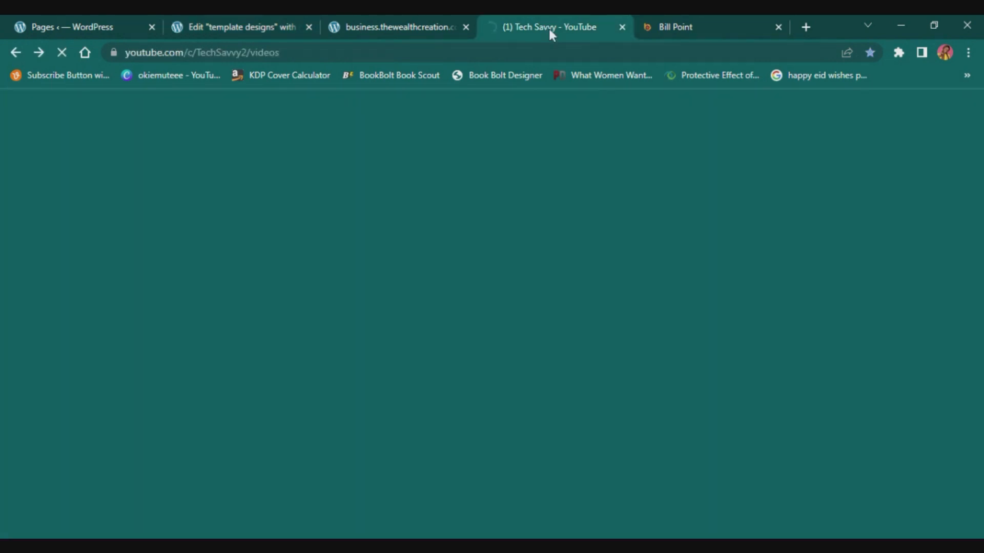